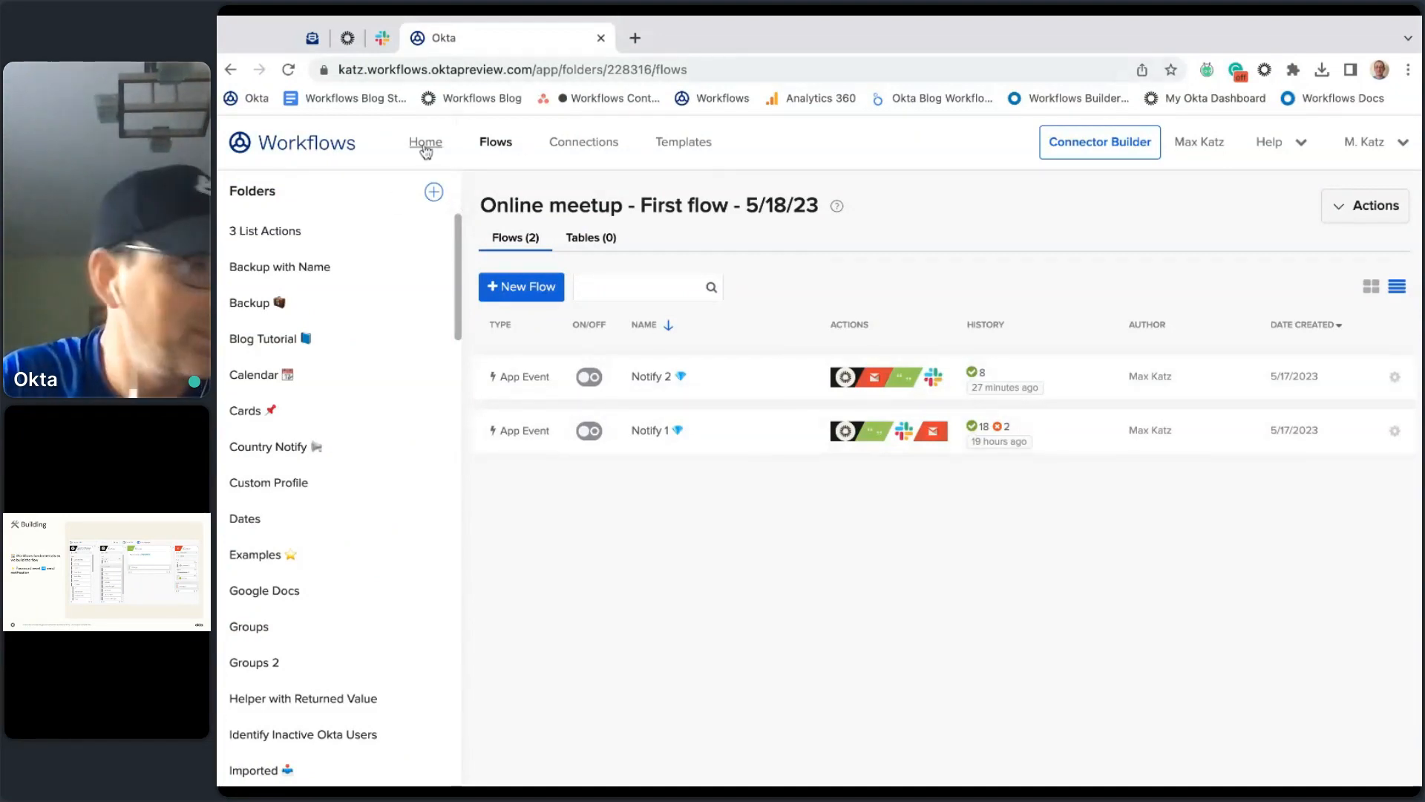
Step: Go to the Workflows home page and scroll through its Getting Started videos, templates and resources
left_click(425, 145)
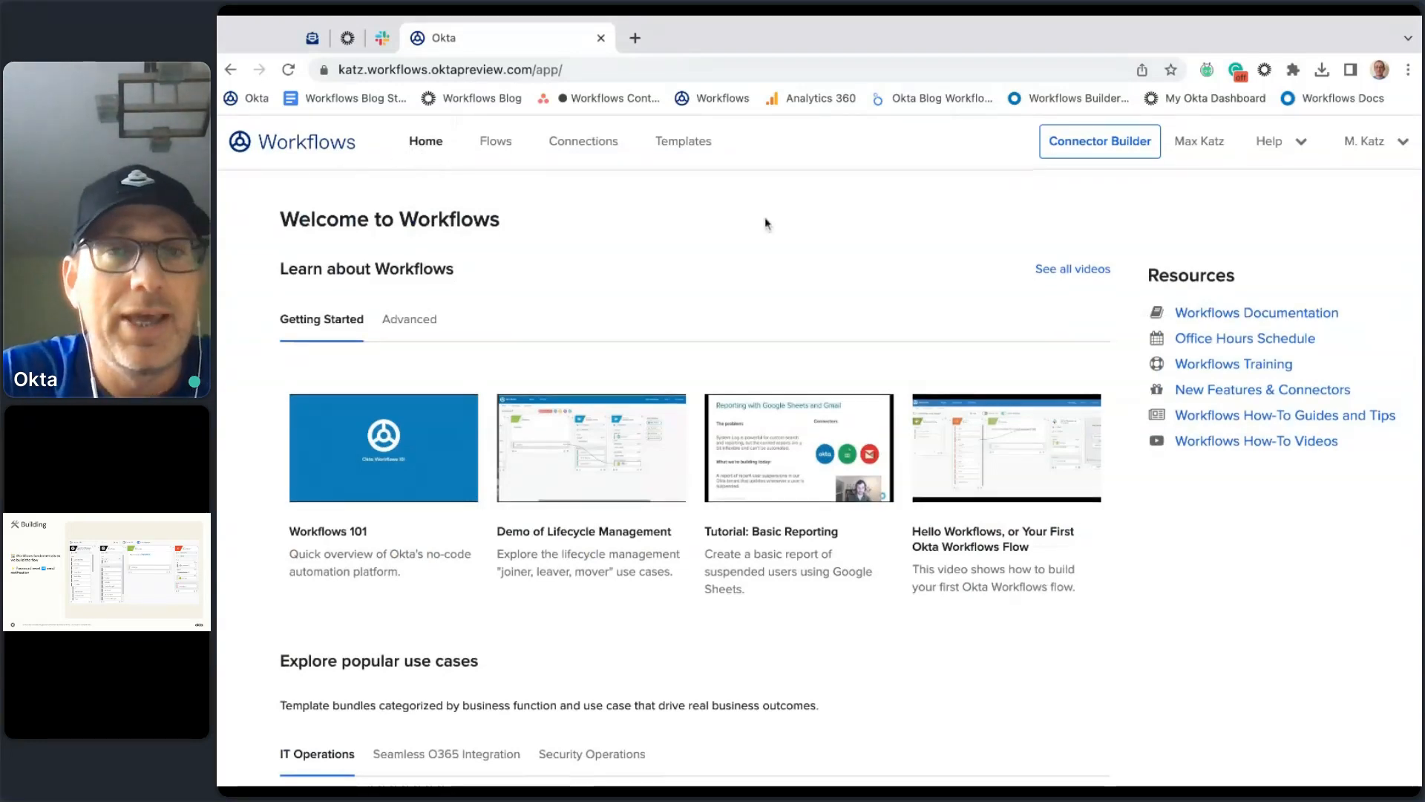
scroll(767, 223, "down", 1)
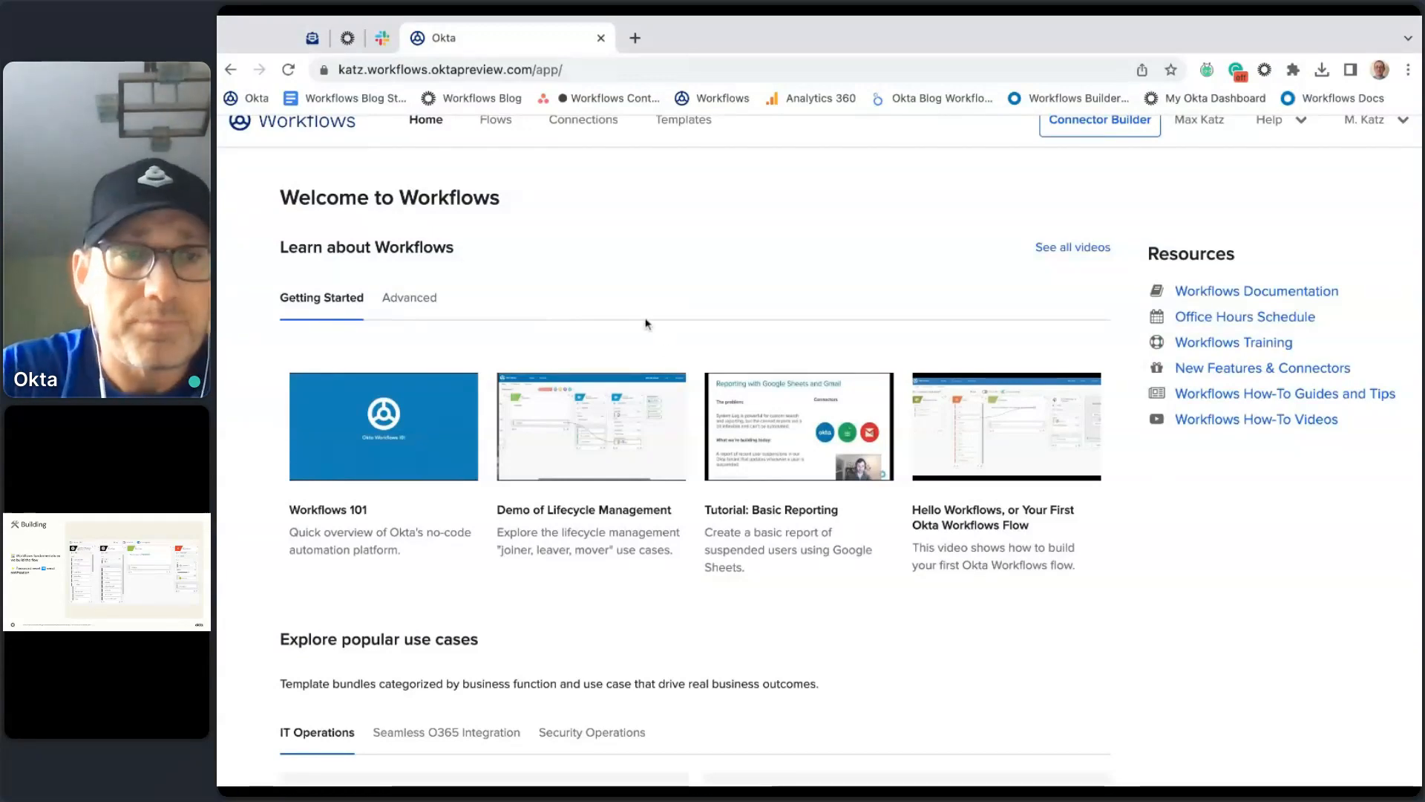
scroll(660, 341, "down", 2)
scroll(668, 354, "up", 2)
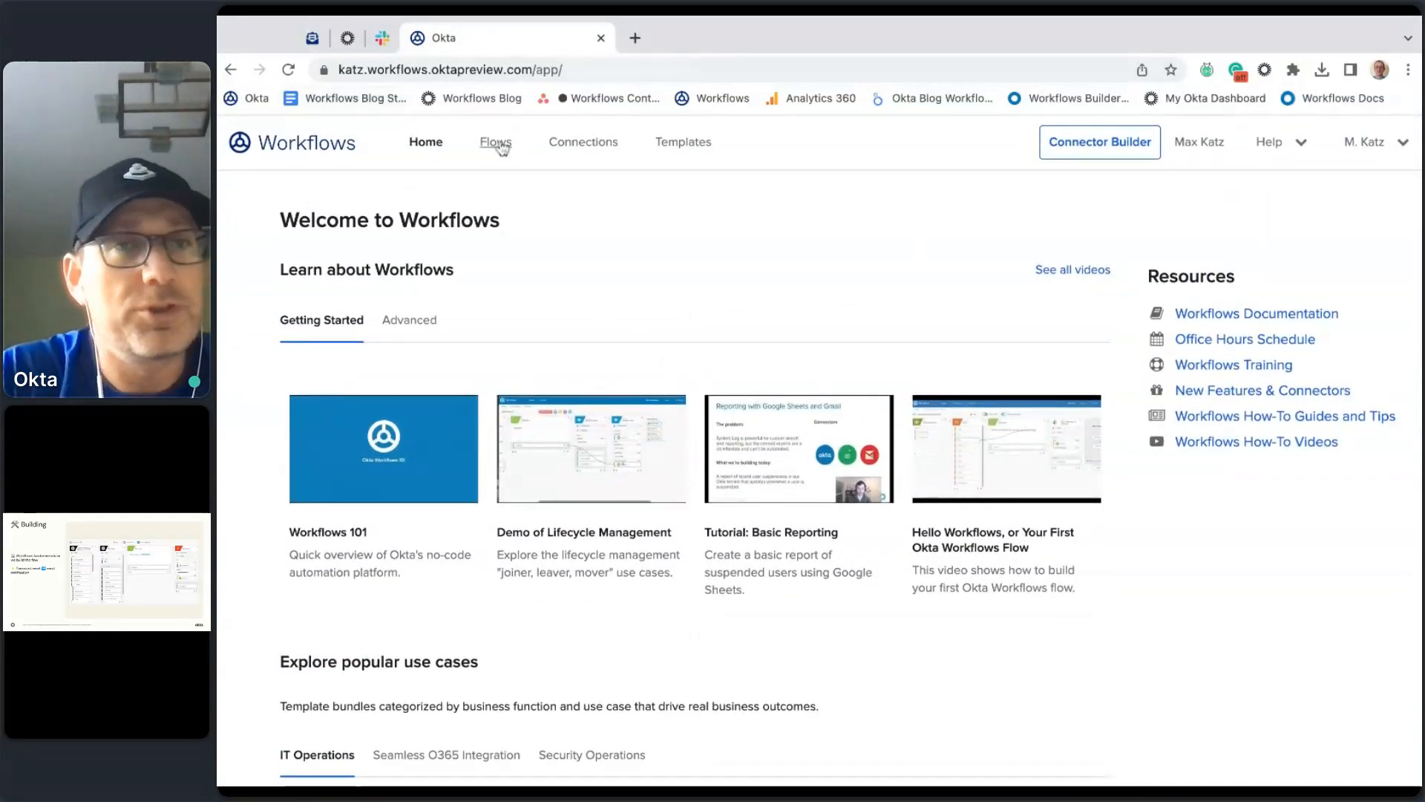
Step: Browse the Flows and Connections lists, ending on the Templates gallery of pre-built workflows
left_click(498, 146)
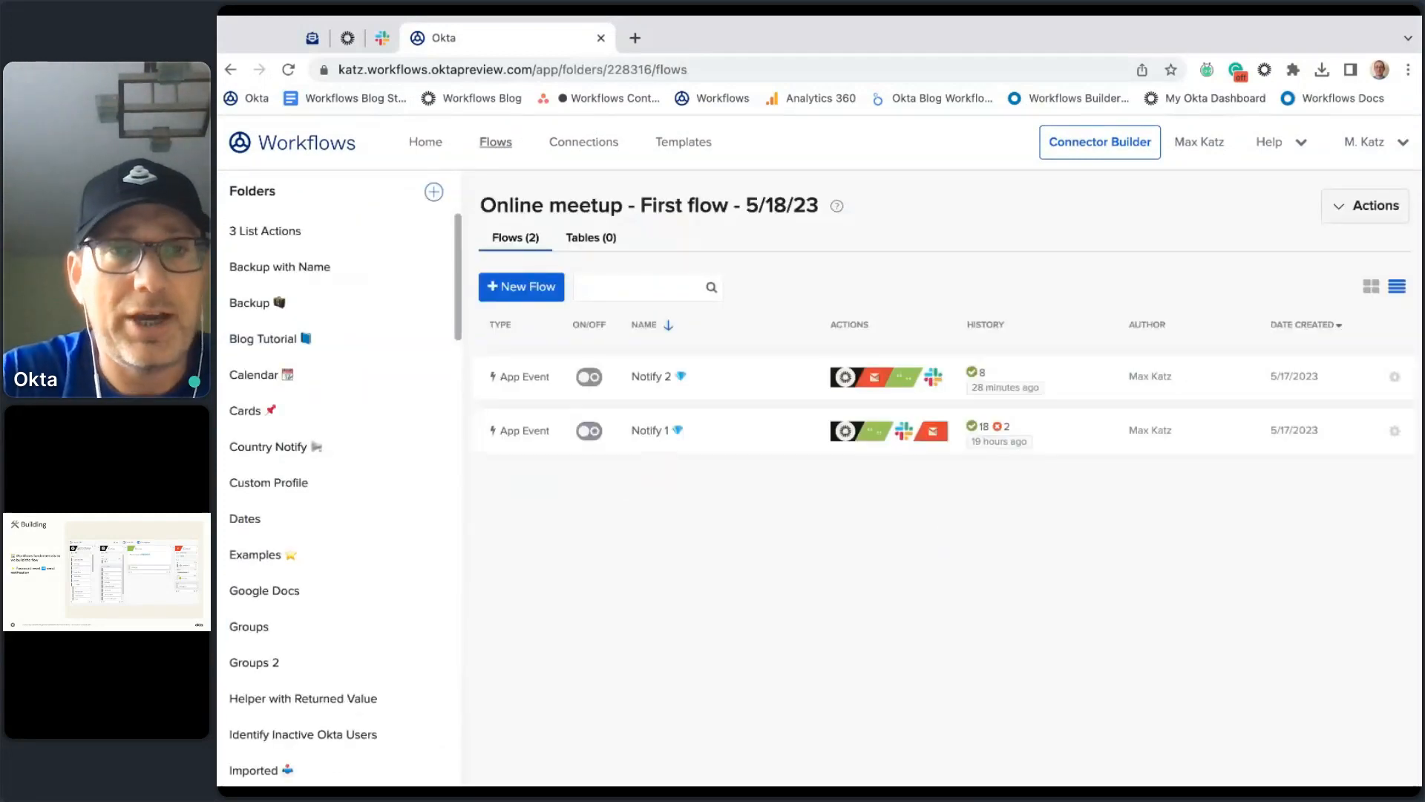
left_click(571, 153)
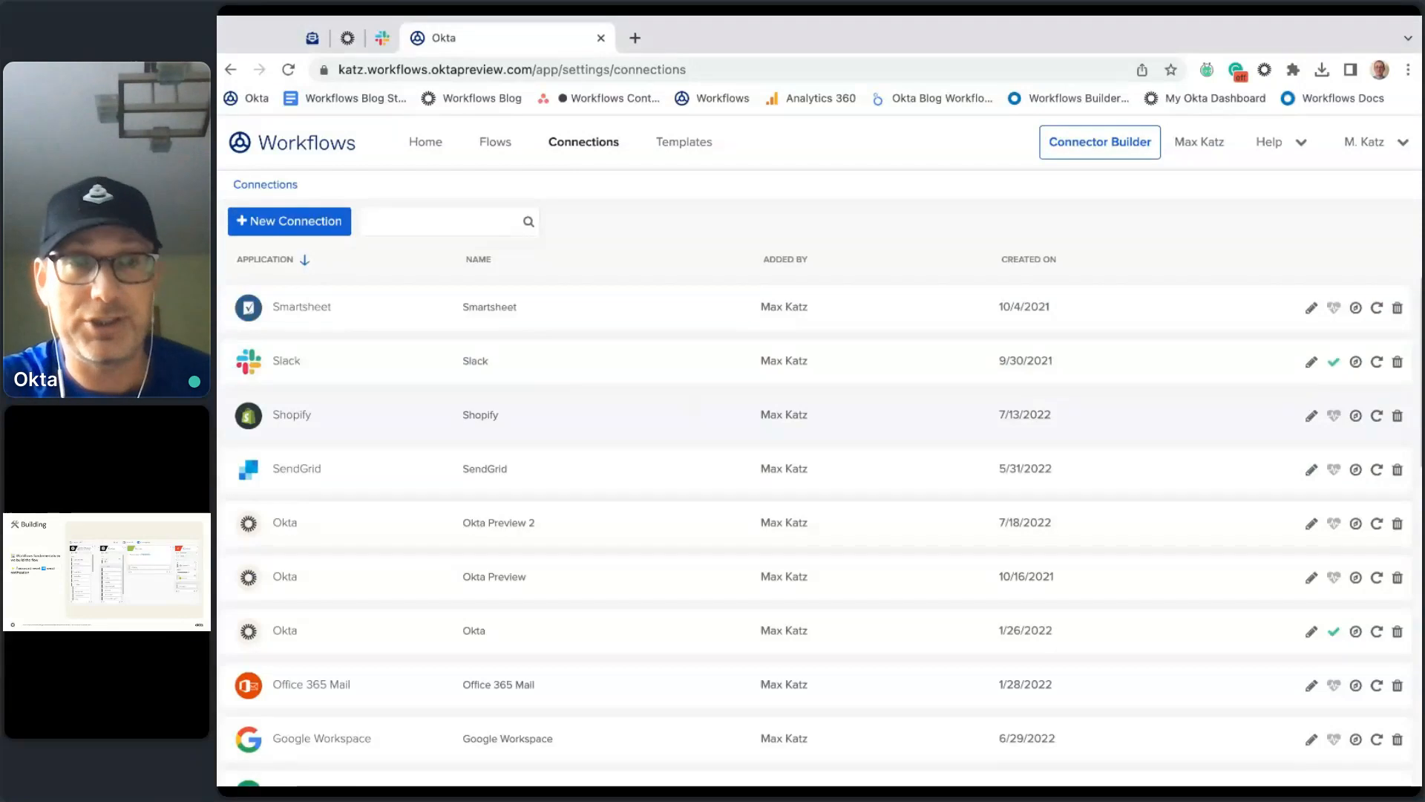
left_click(691, 146)
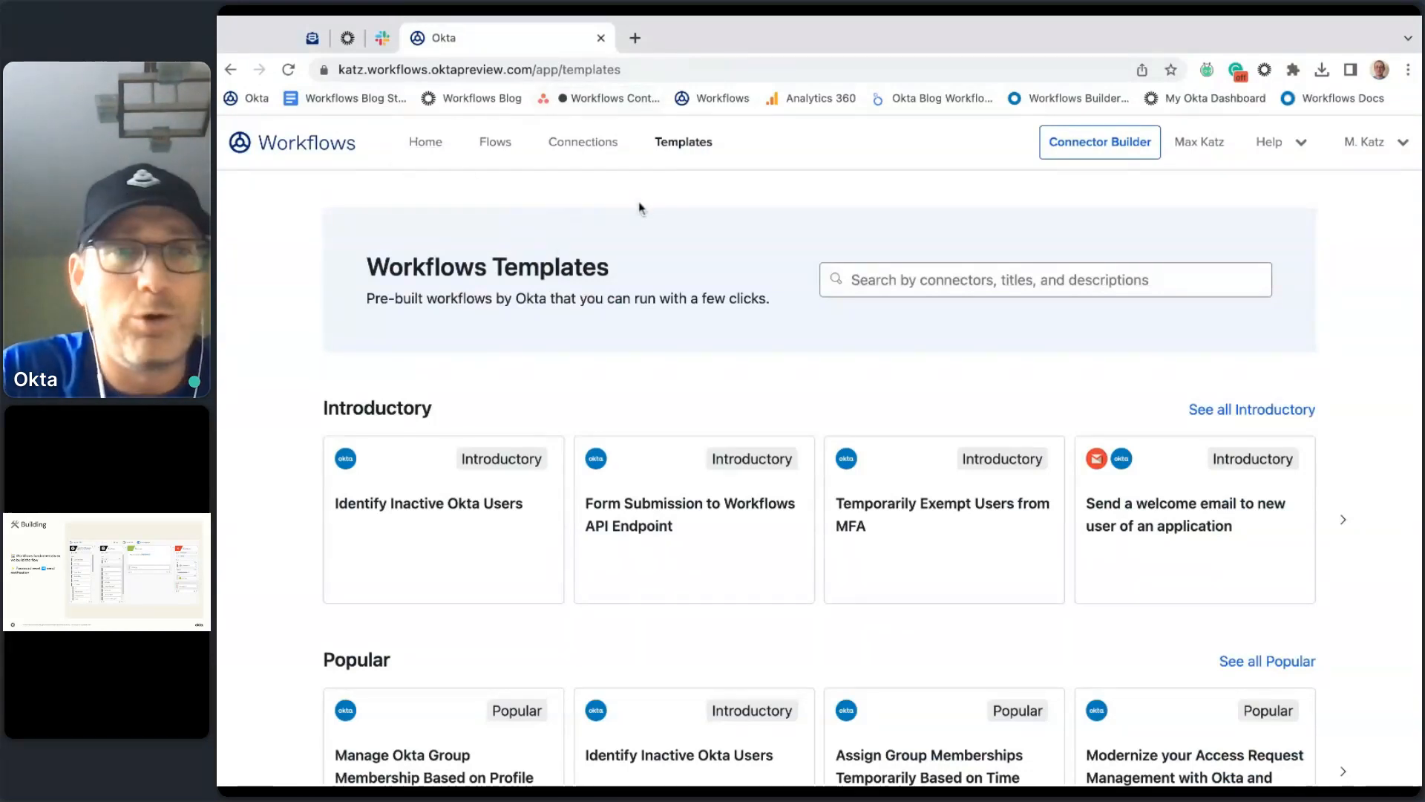
Step: Go back to the Flows list showing the Online meetup folder with Notify 1 and Notify 2
left_click(423, 142)
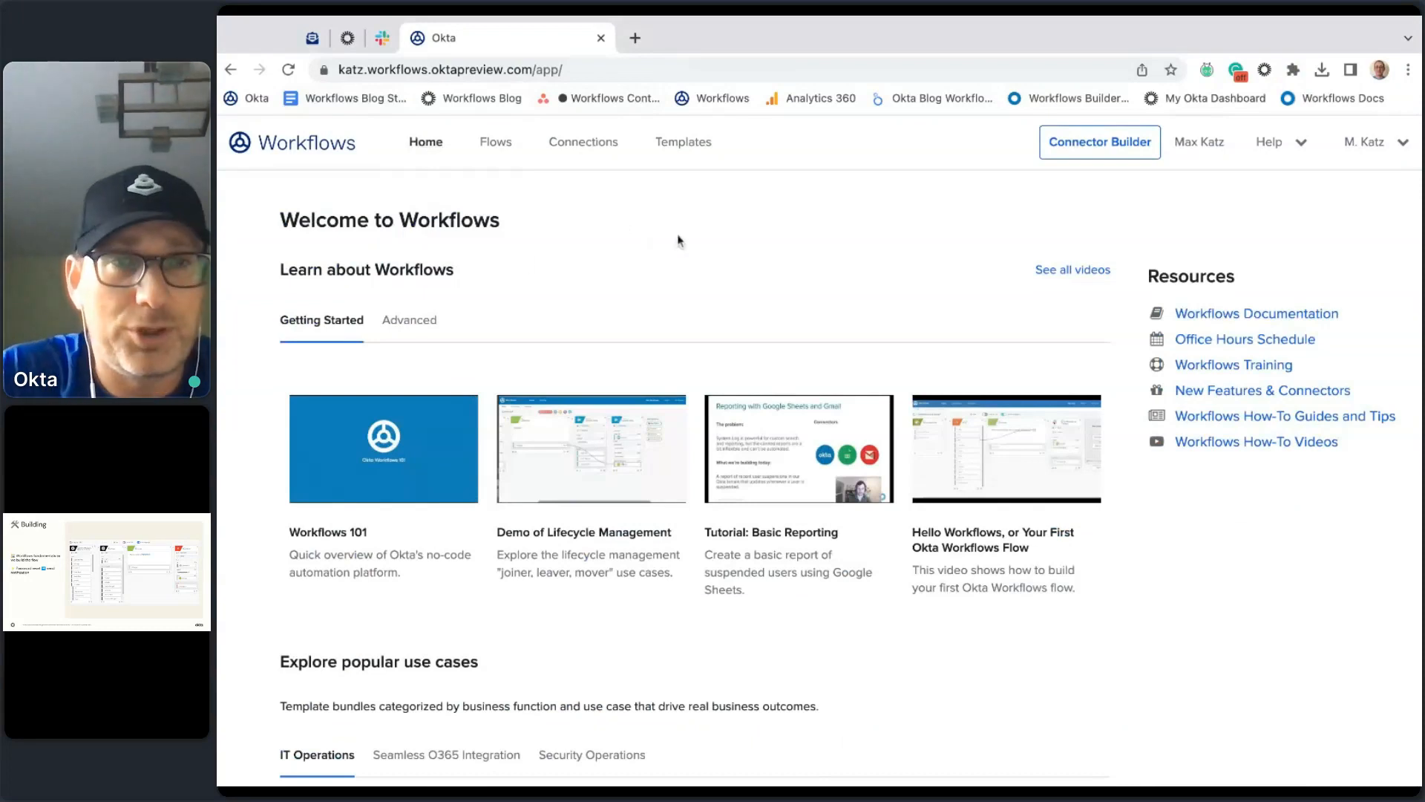
left_click(501, 146)
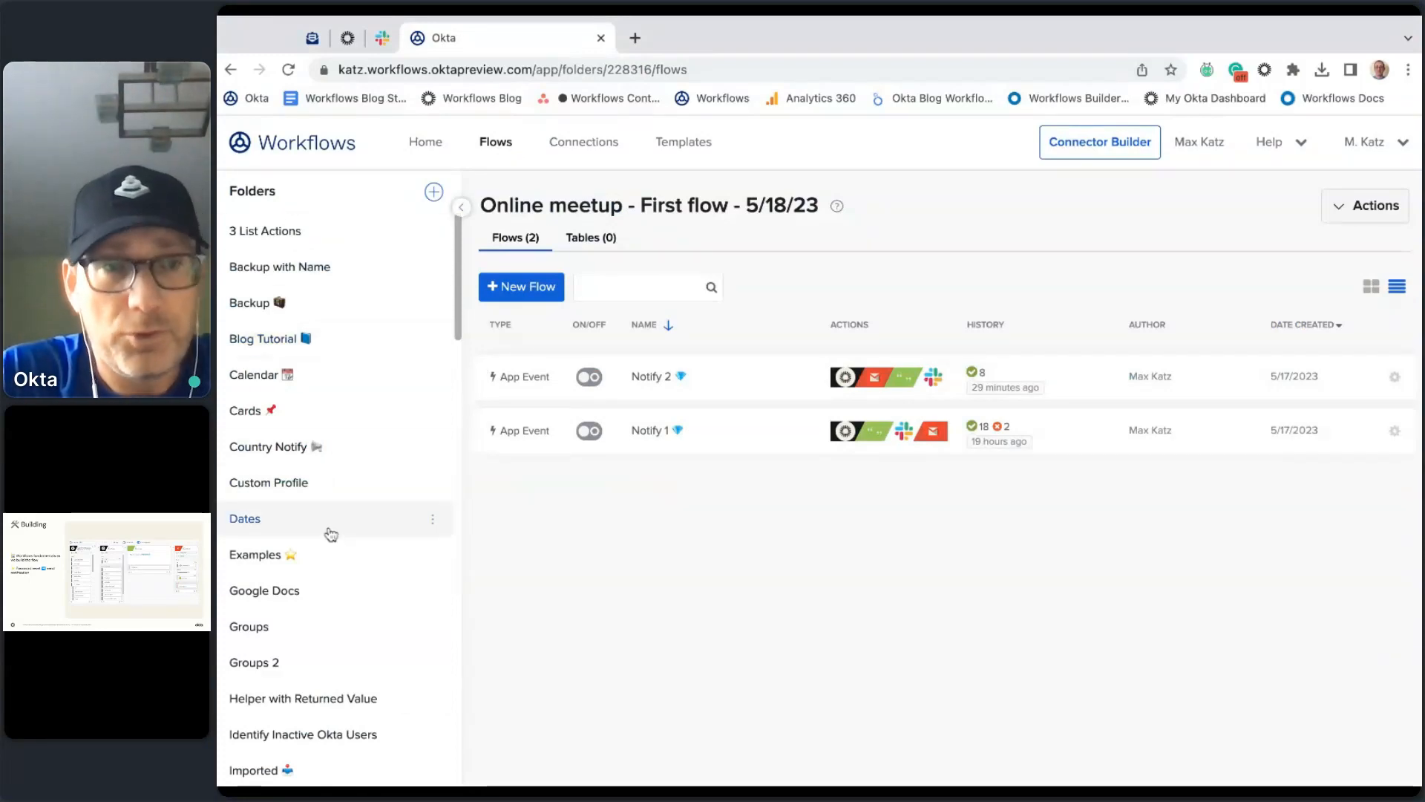
scroll(366, 372, "down", 8)
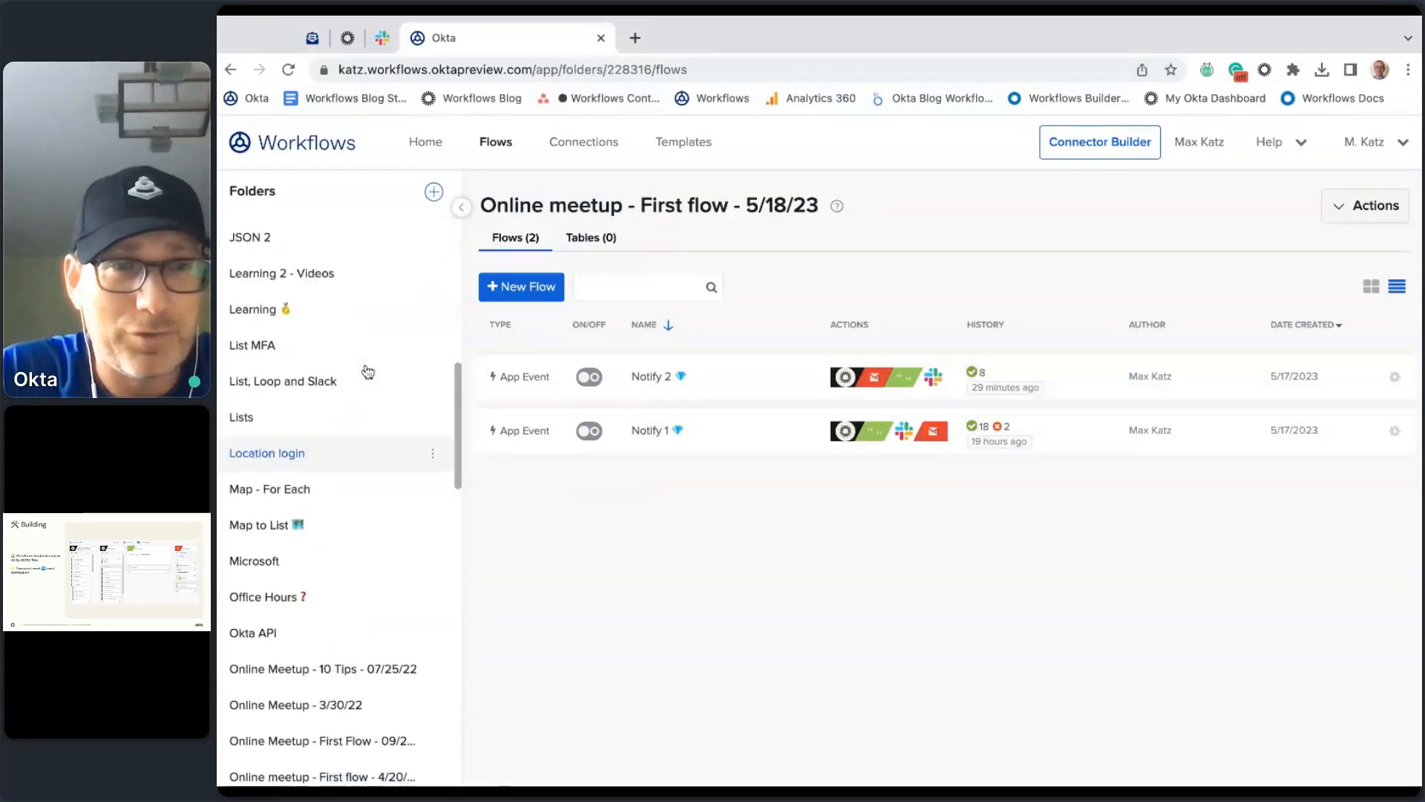
scroll(366, 372, "up", 8)
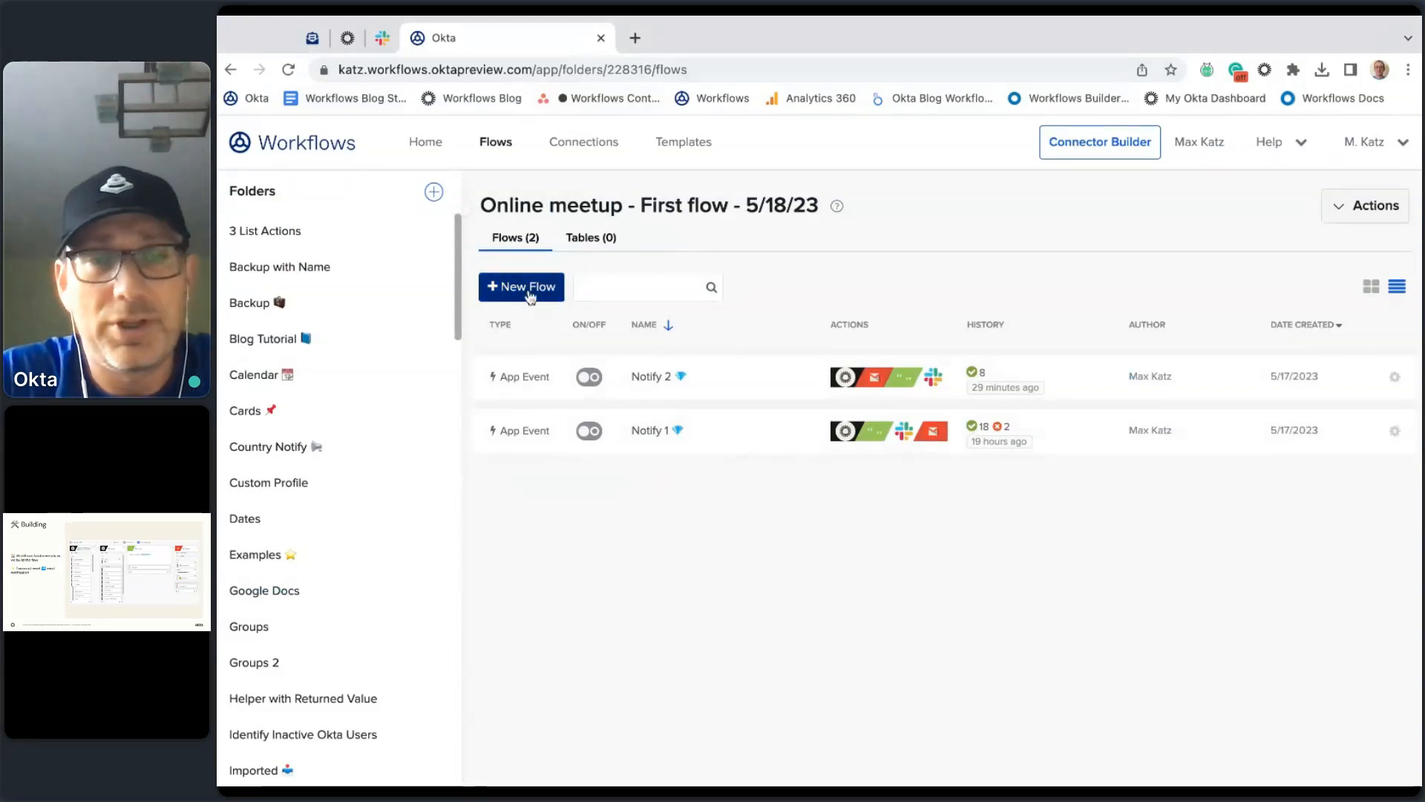
Step: Create a new unnamed flow and bring up its Edit properties dialog
left_click(530, 294)
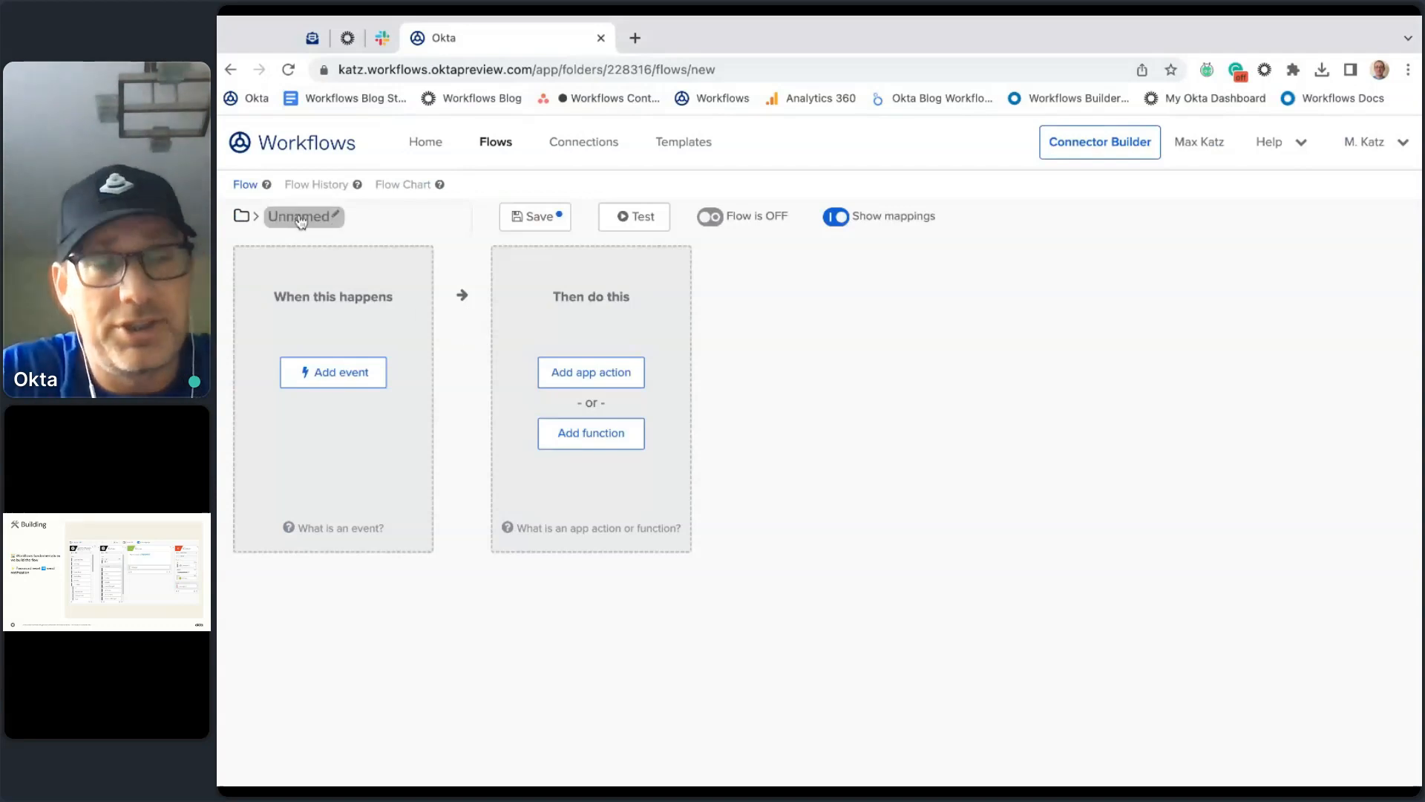
left_click(332, 217)
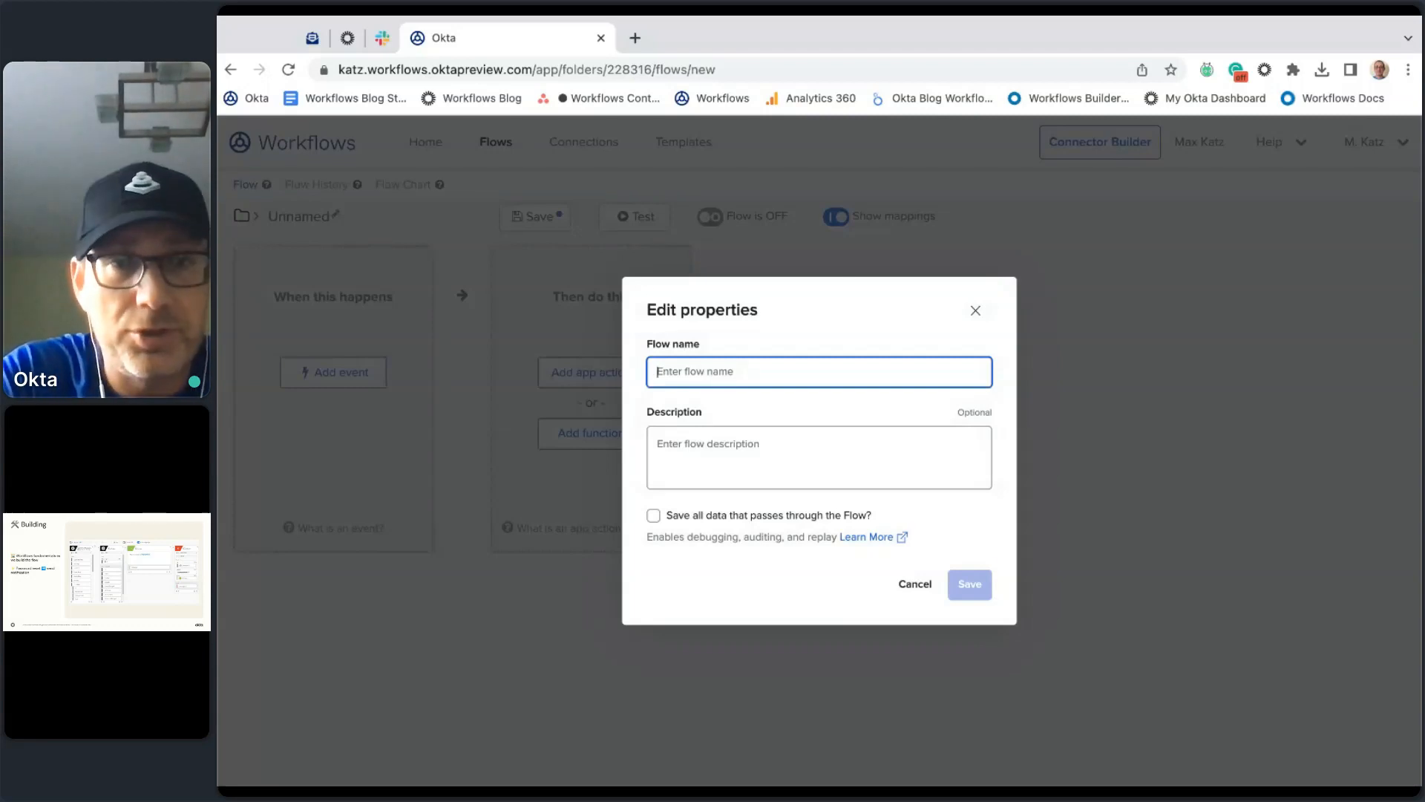
Step: Name the flow 'Password reset by admin notification', reuse it as description, enable saving all data, save
type("Password r")
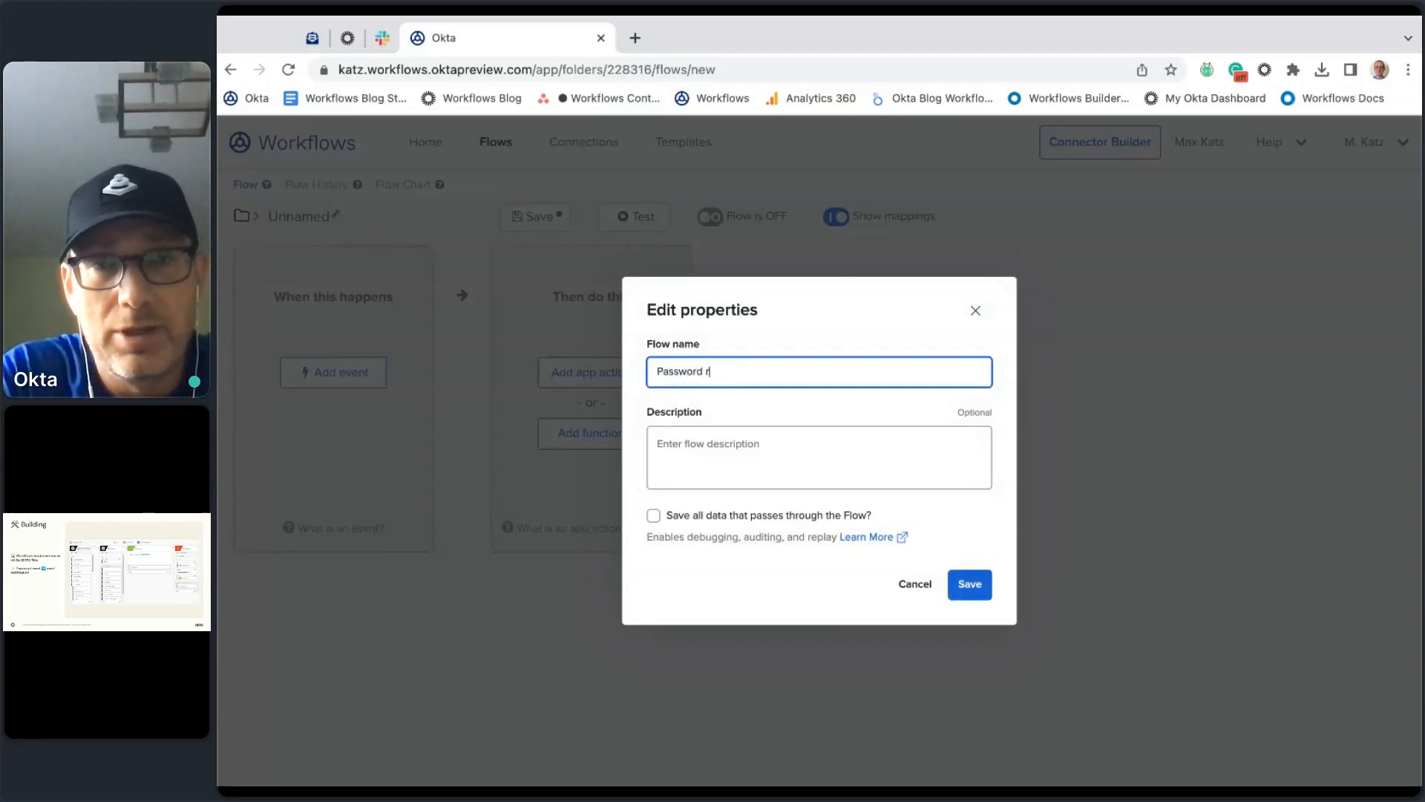
type("eset by admin notificaitn")
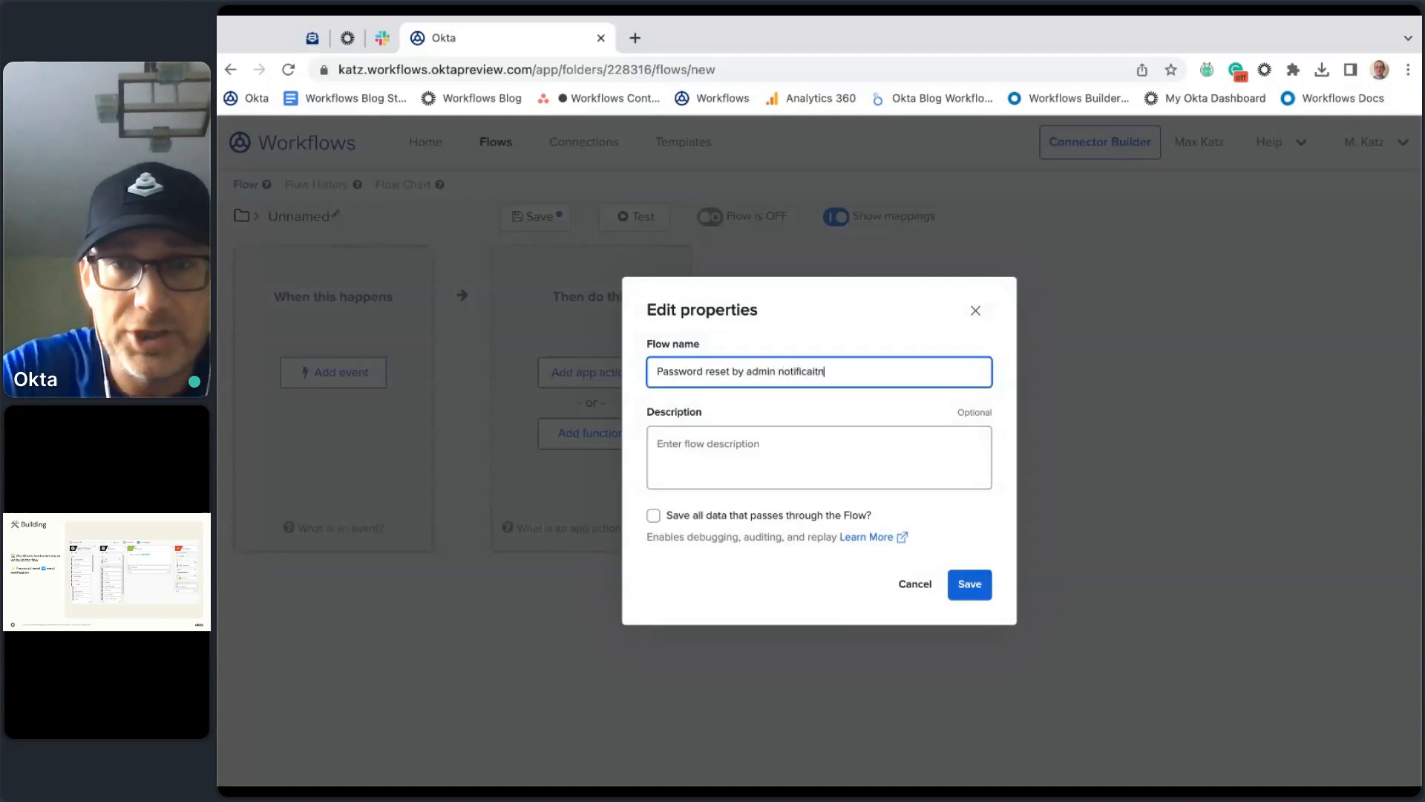
key("BackSpace")
key("BackSpace")
key("BackSpace")
type("tion")
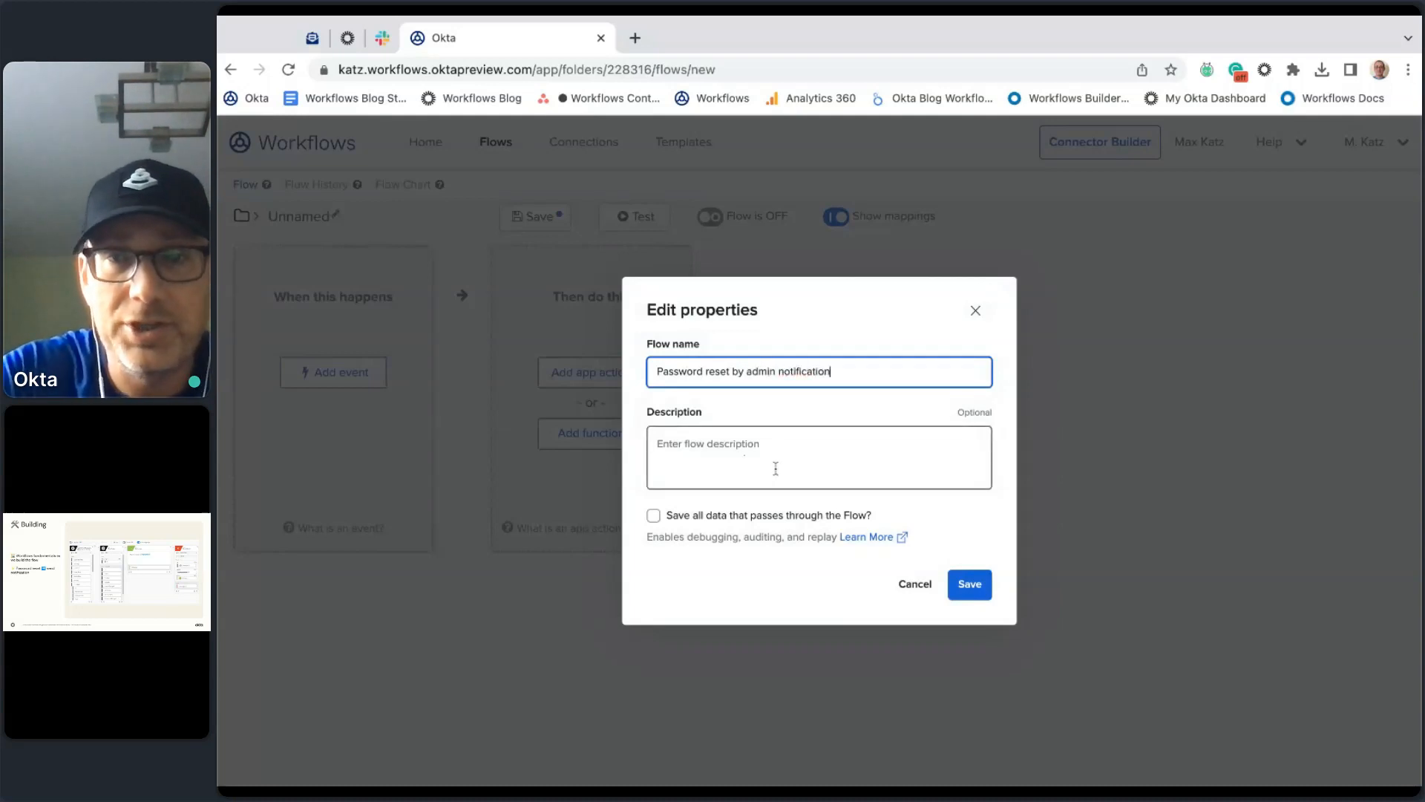
left_click(838, 454)
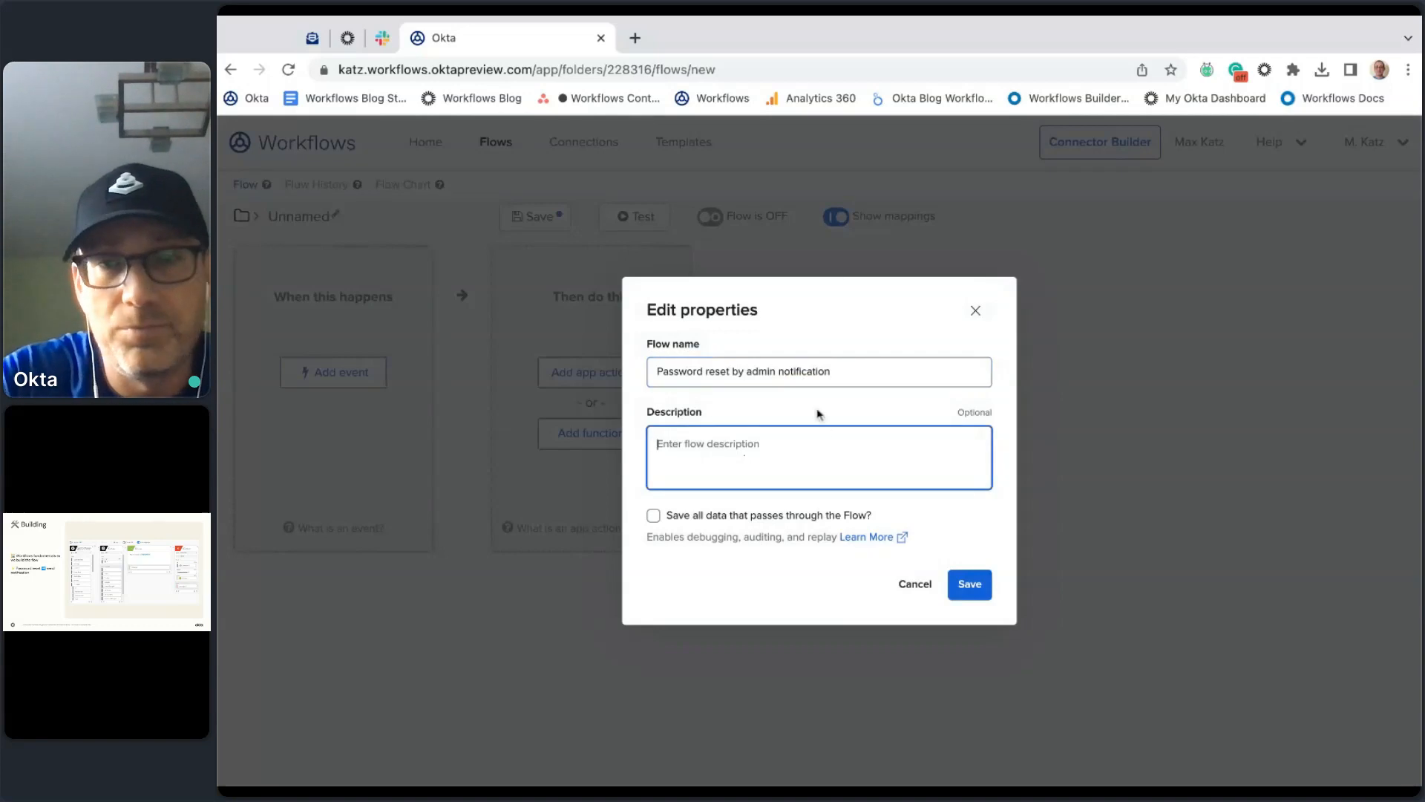
triple_click(835, 372)
key("ctrl+c")
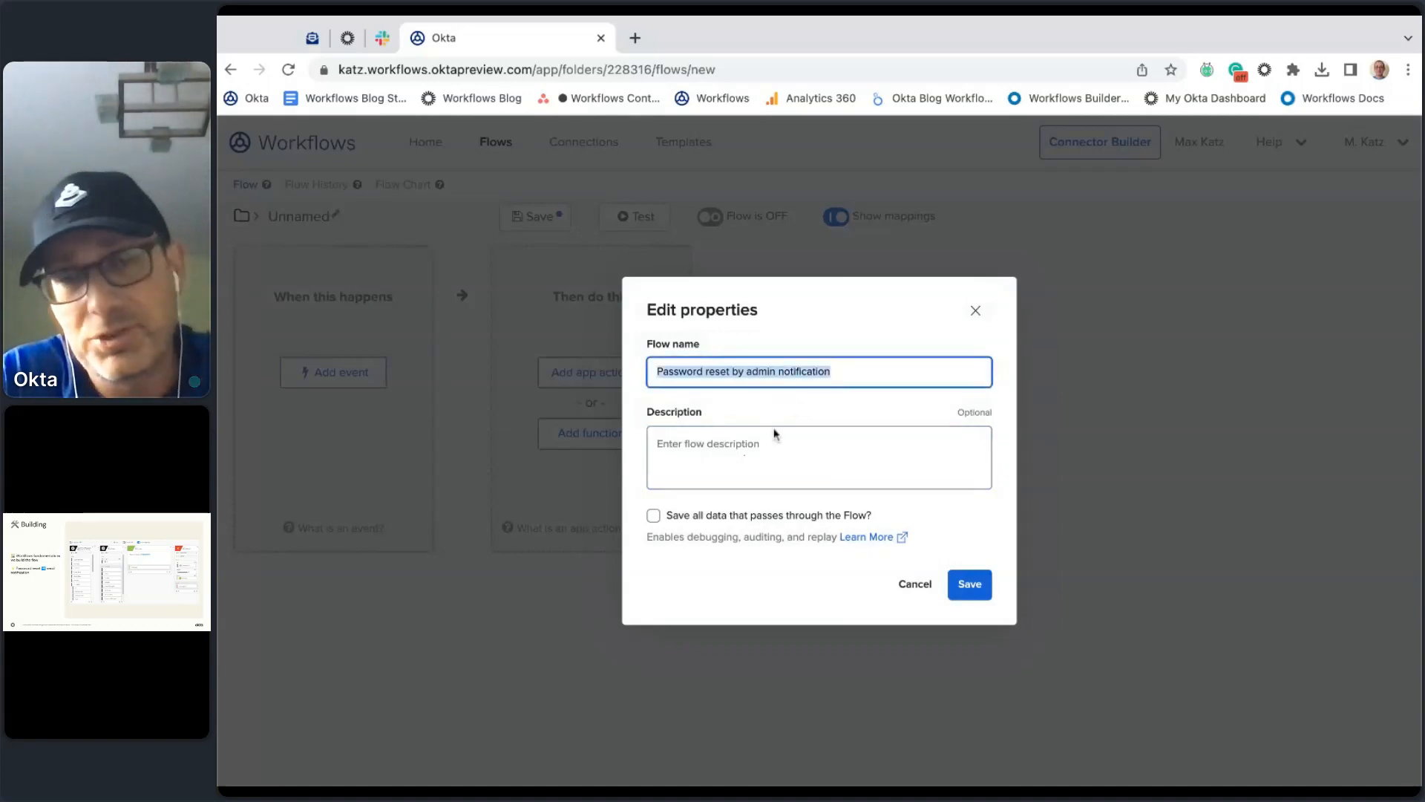
left_click(770, 438)
key("ctrl+v")
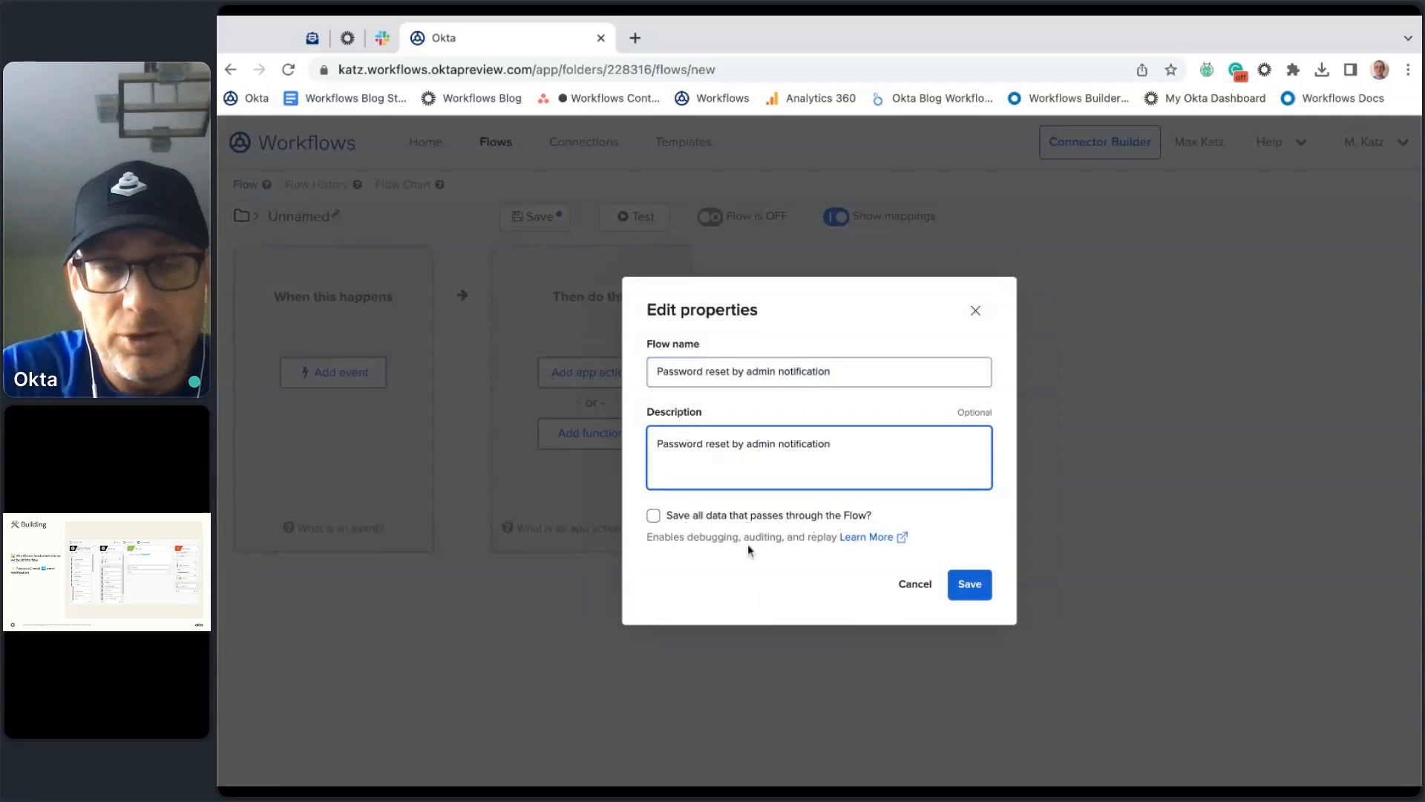
left_click(653, 515)
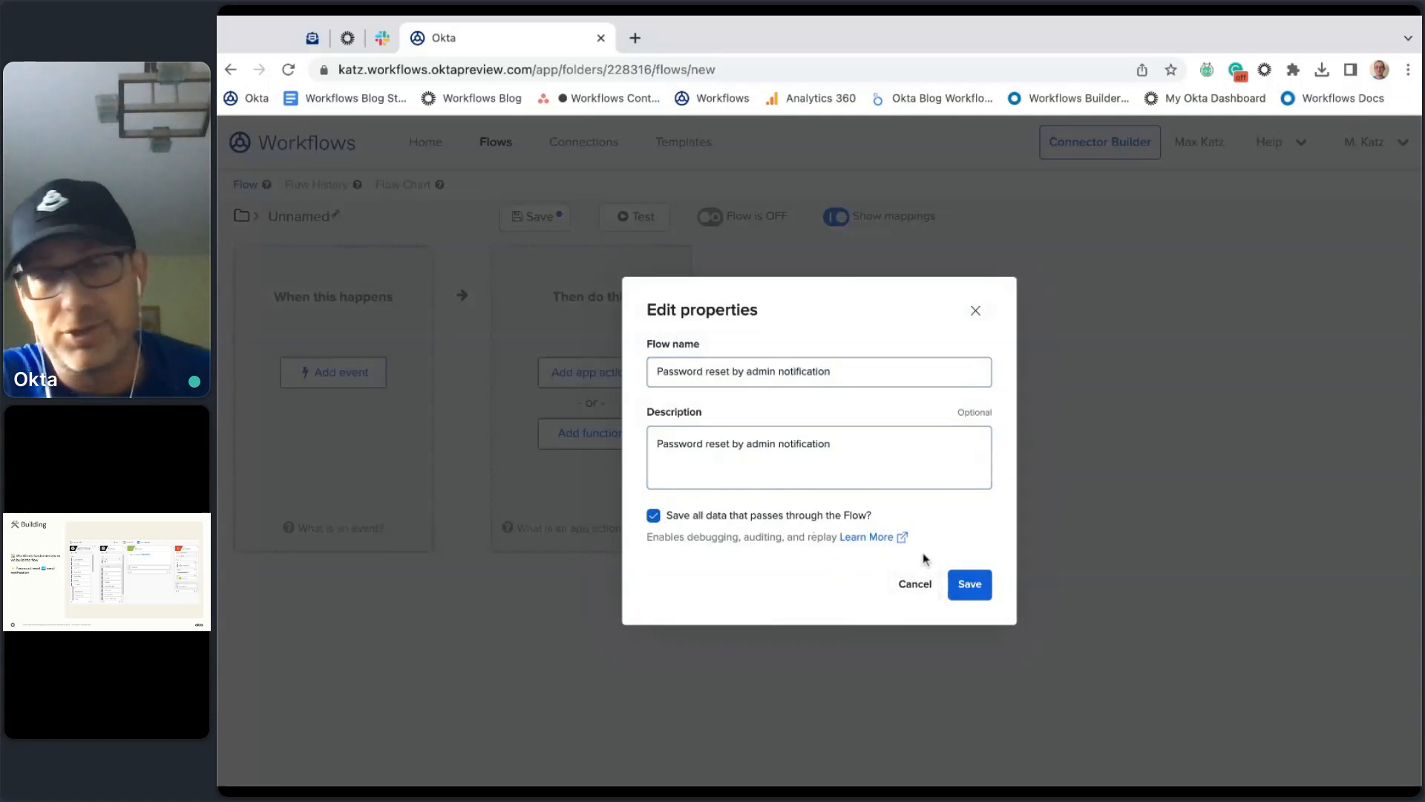
left_click(974, 588)
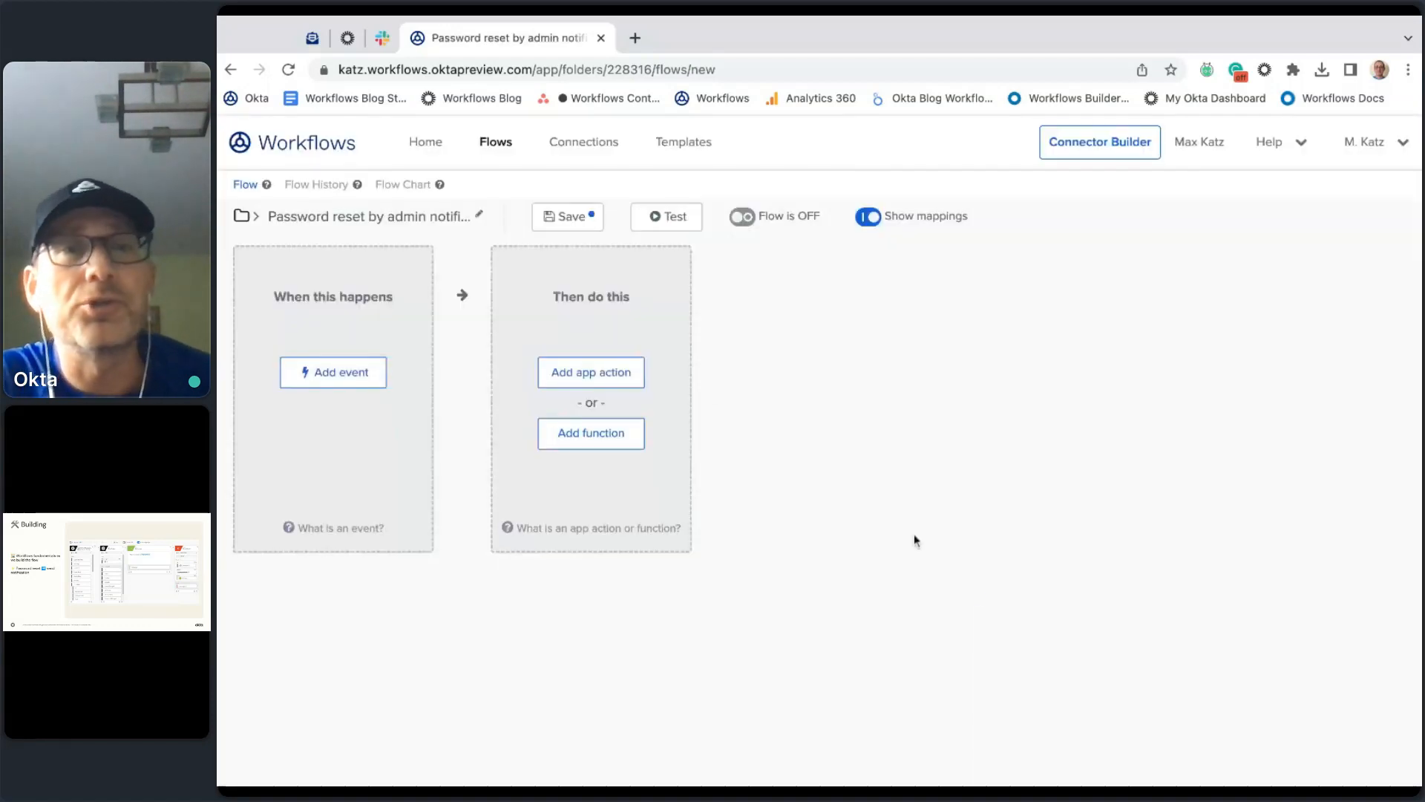
left_click(386, 221)
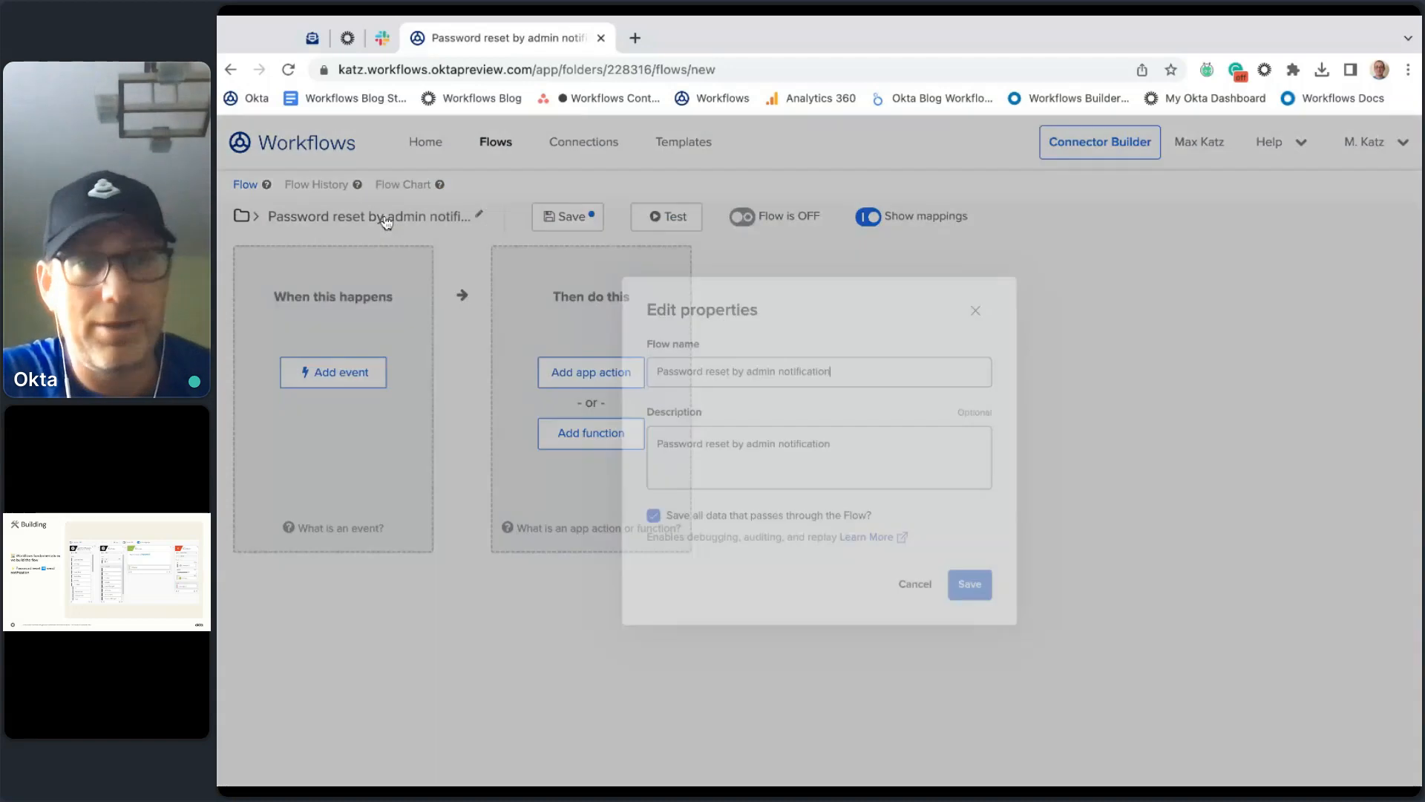
left_click(653, 516)
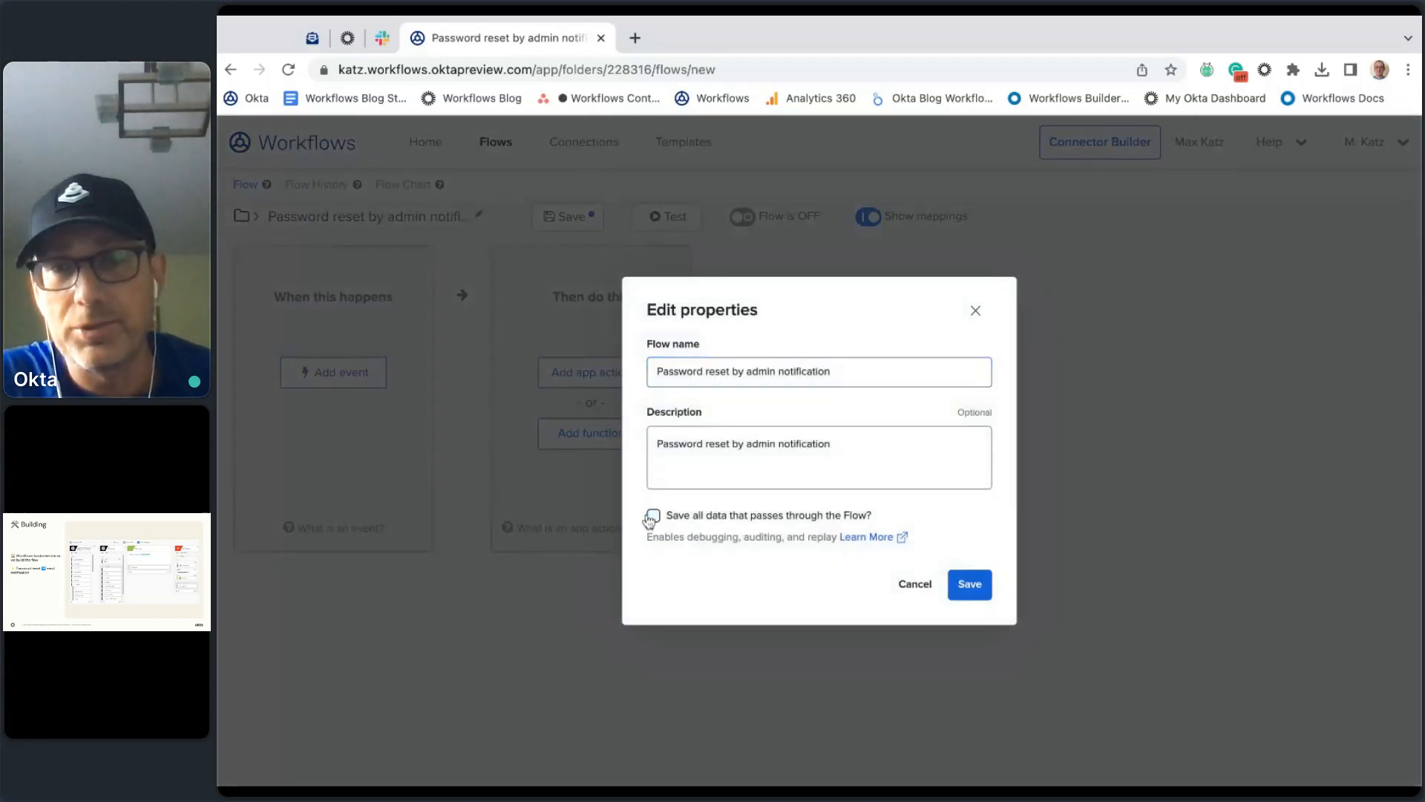
left_click(653, 516)
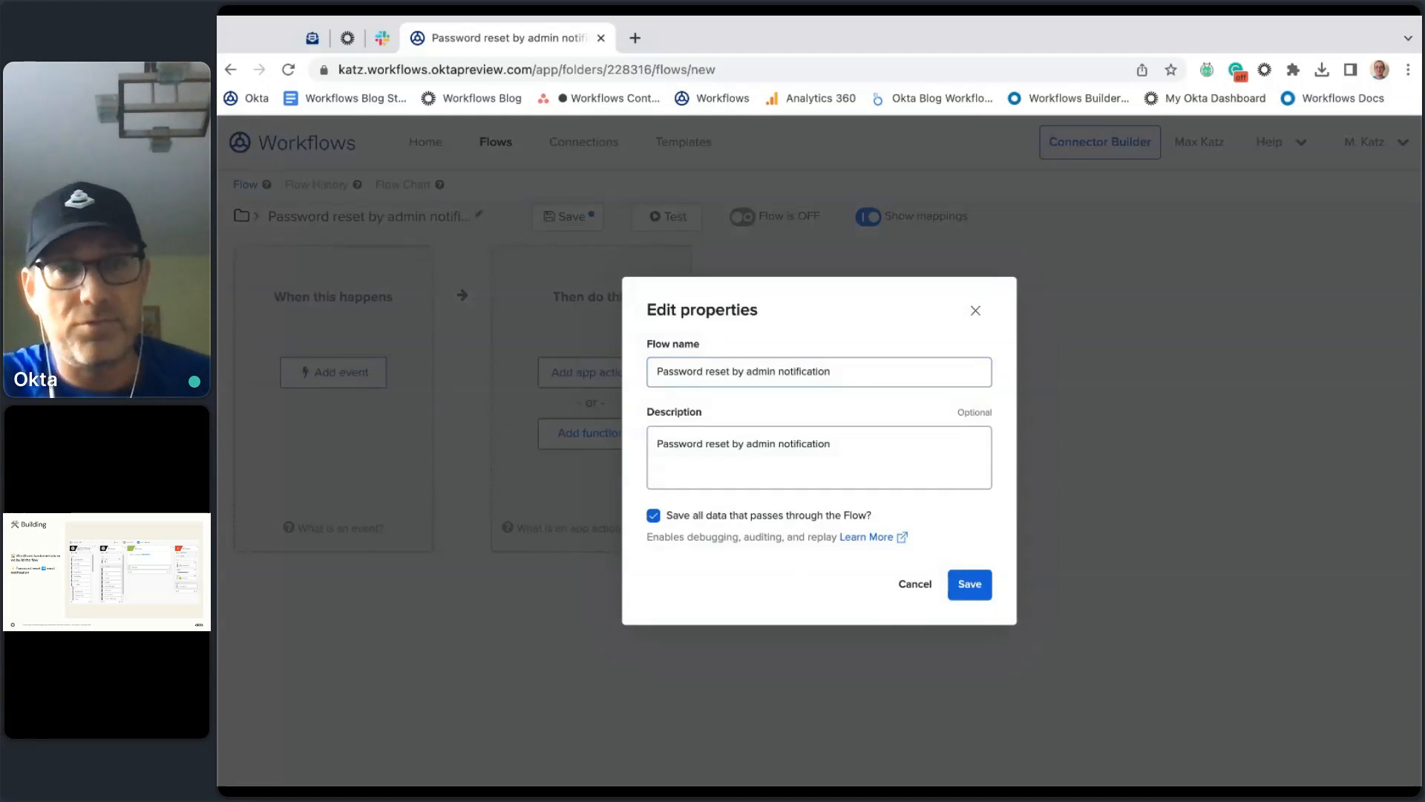
left_click(972, 586)
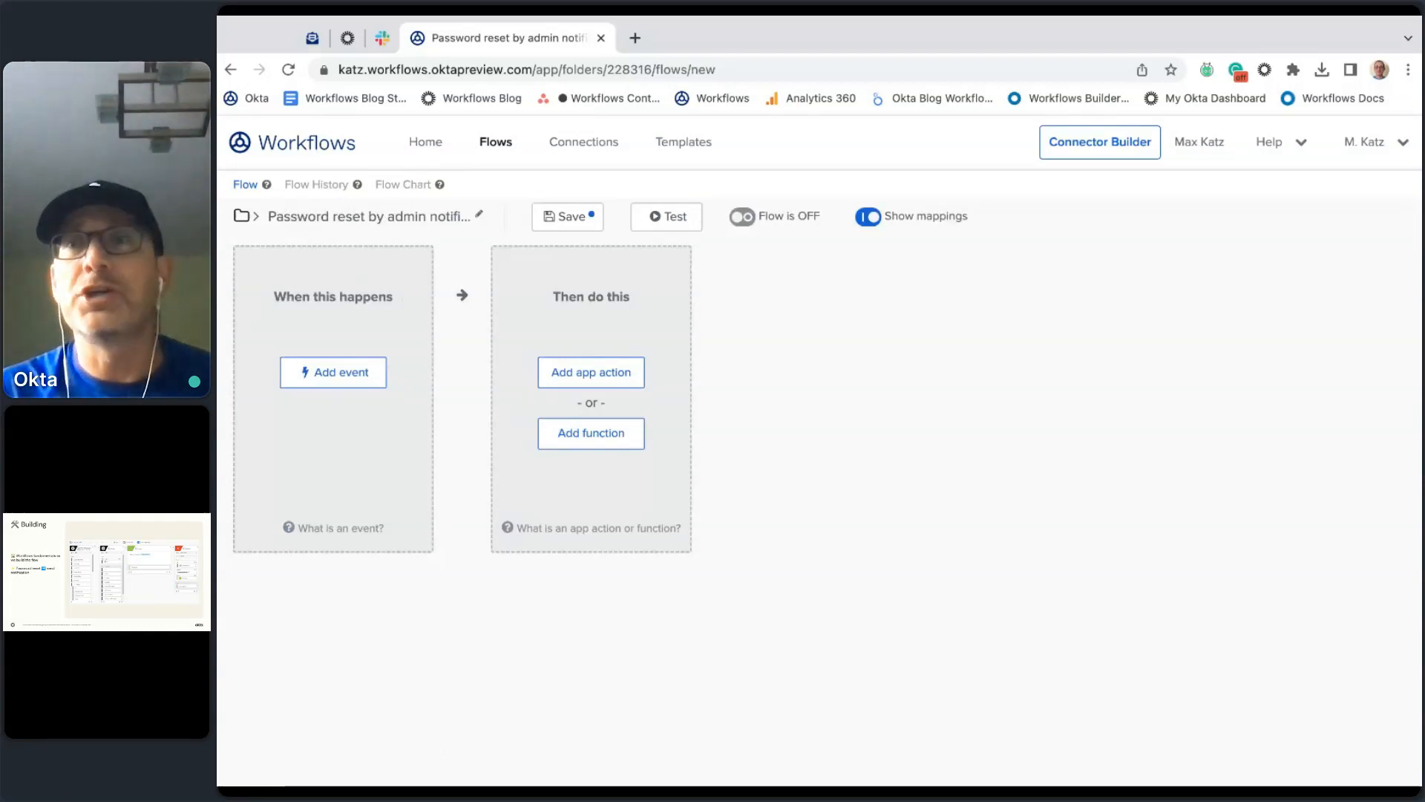
Step: Pick Okta as the trigger app and scroll through its events, including User Okta Password Reset by an Admin
left_click(341, 371)
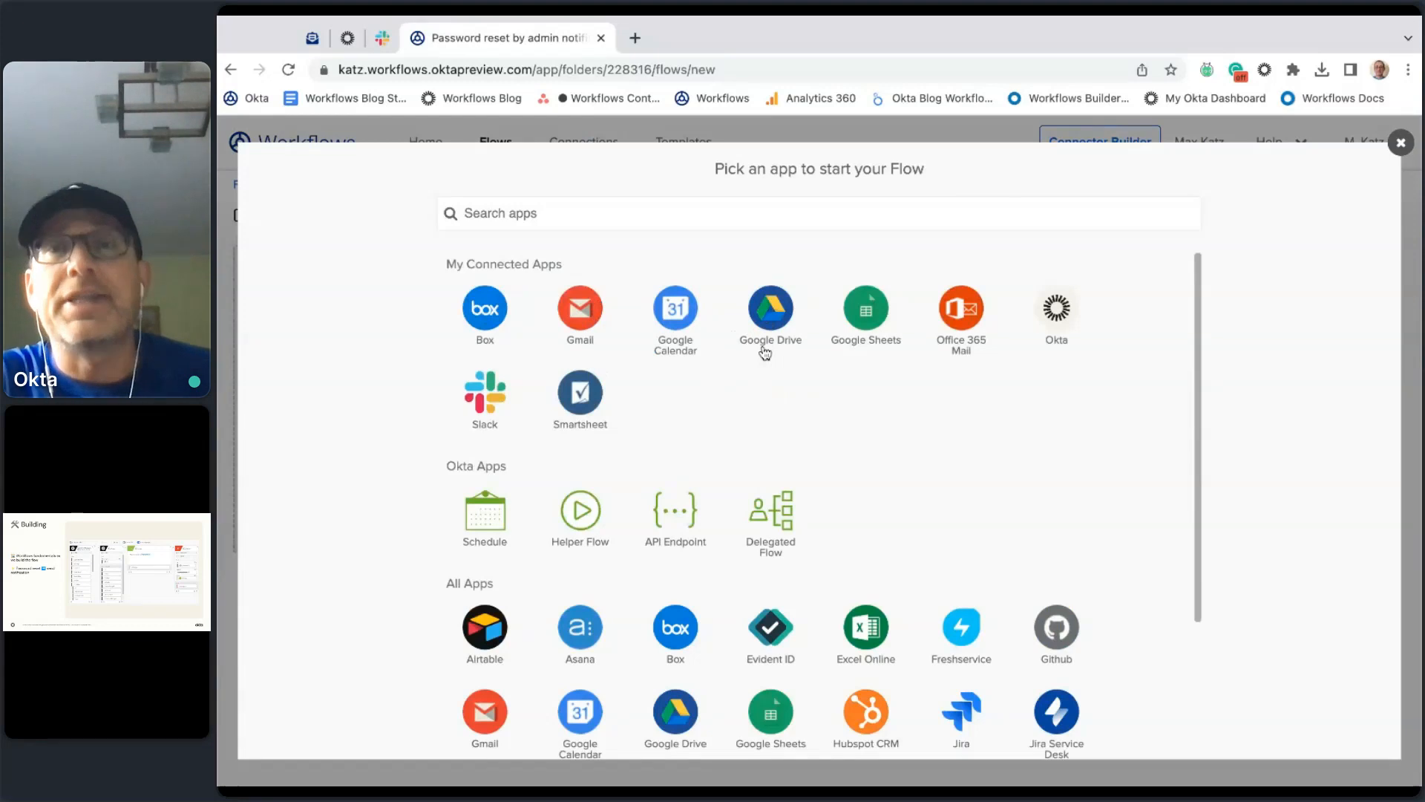
left_click(1057, 307)
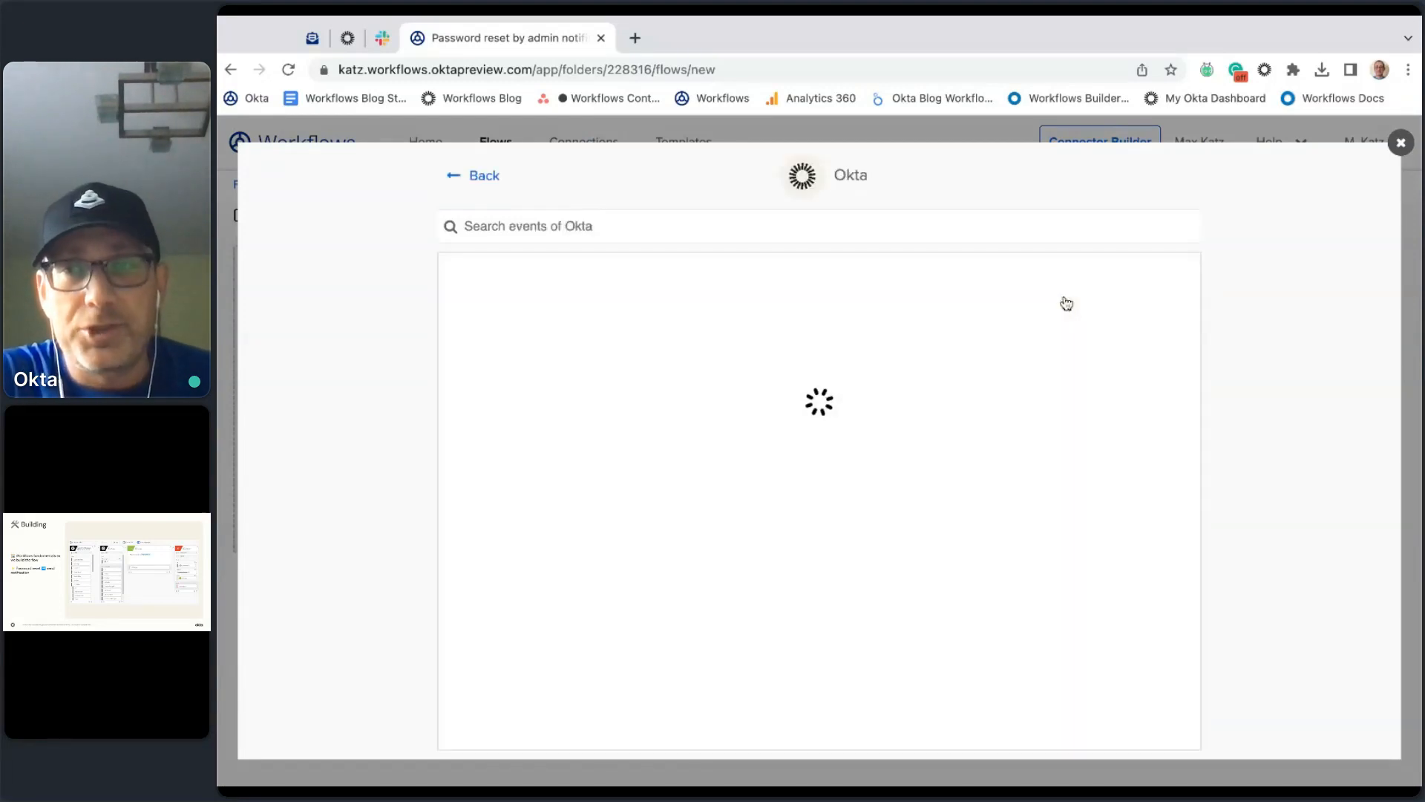
scroll(928, 347, "down", 20)
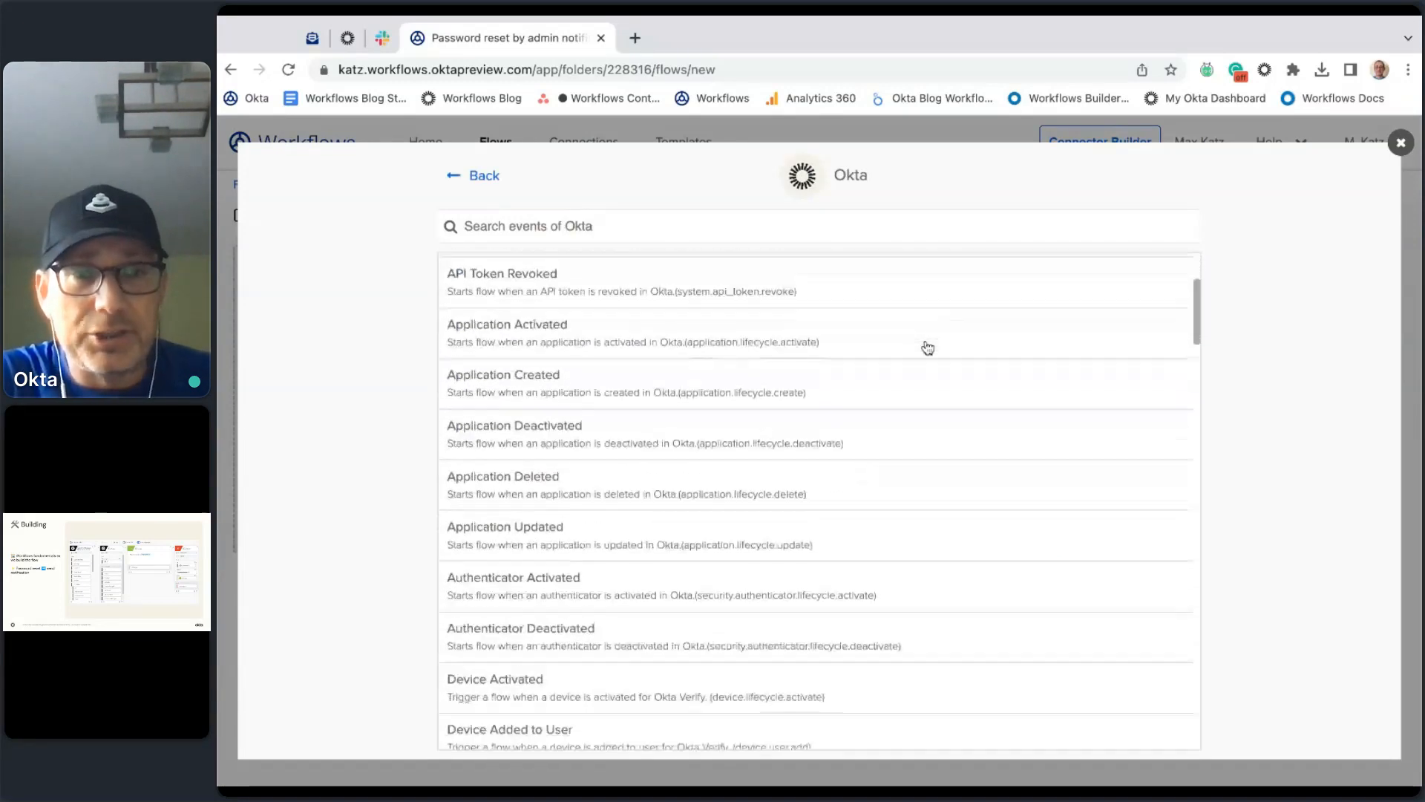
scroll(817, 297, "down", 10)
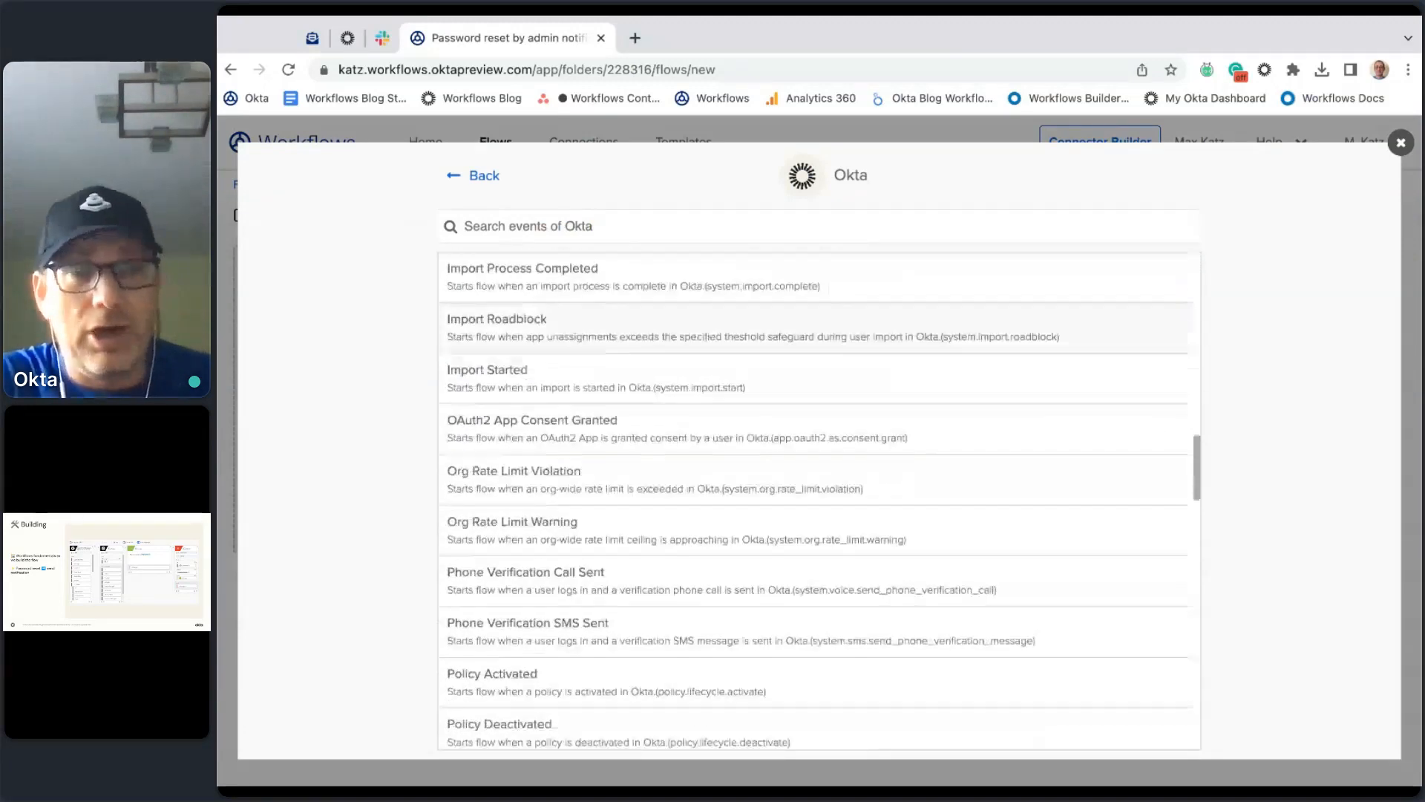
scroll(816, 327, "down", 7)
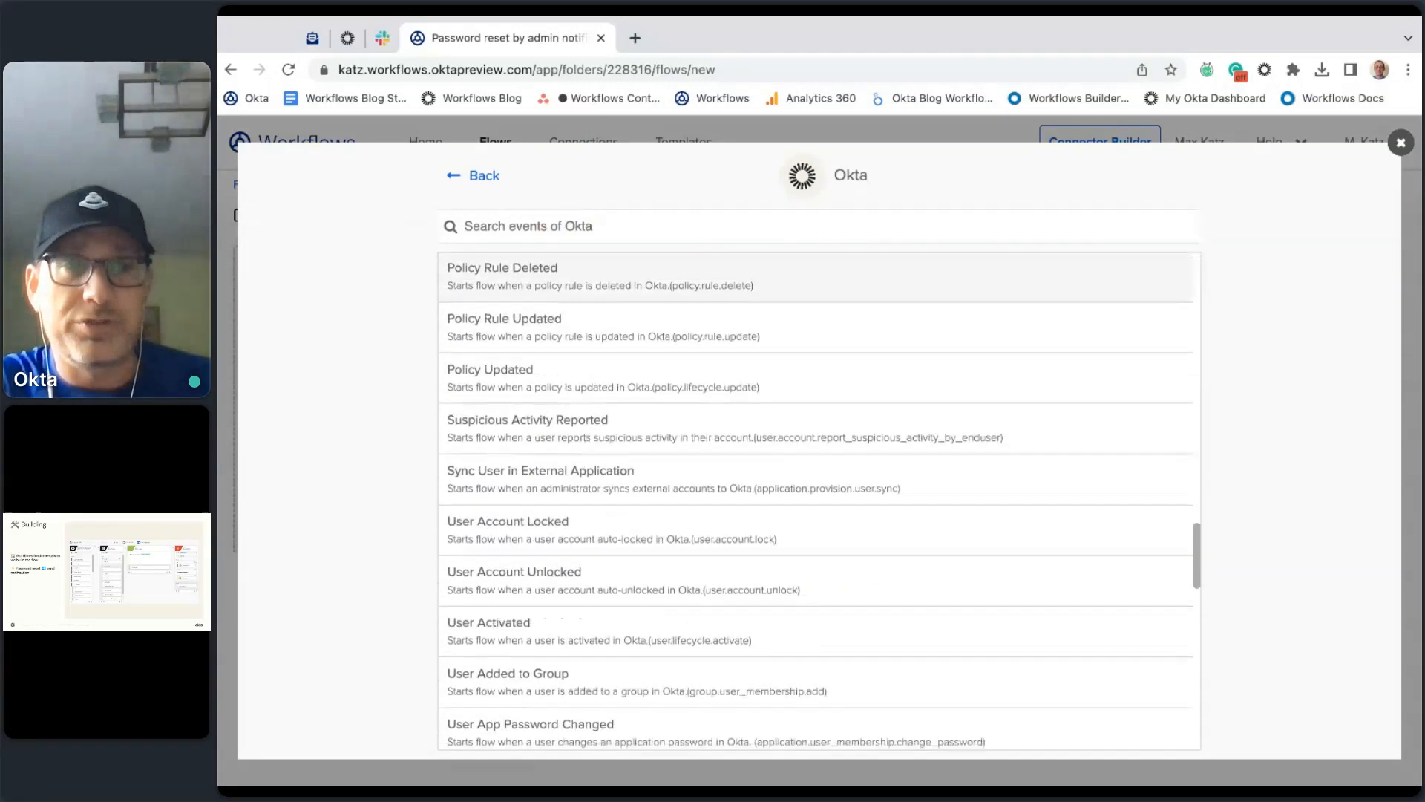
scroll(539, 497, "down", 5)
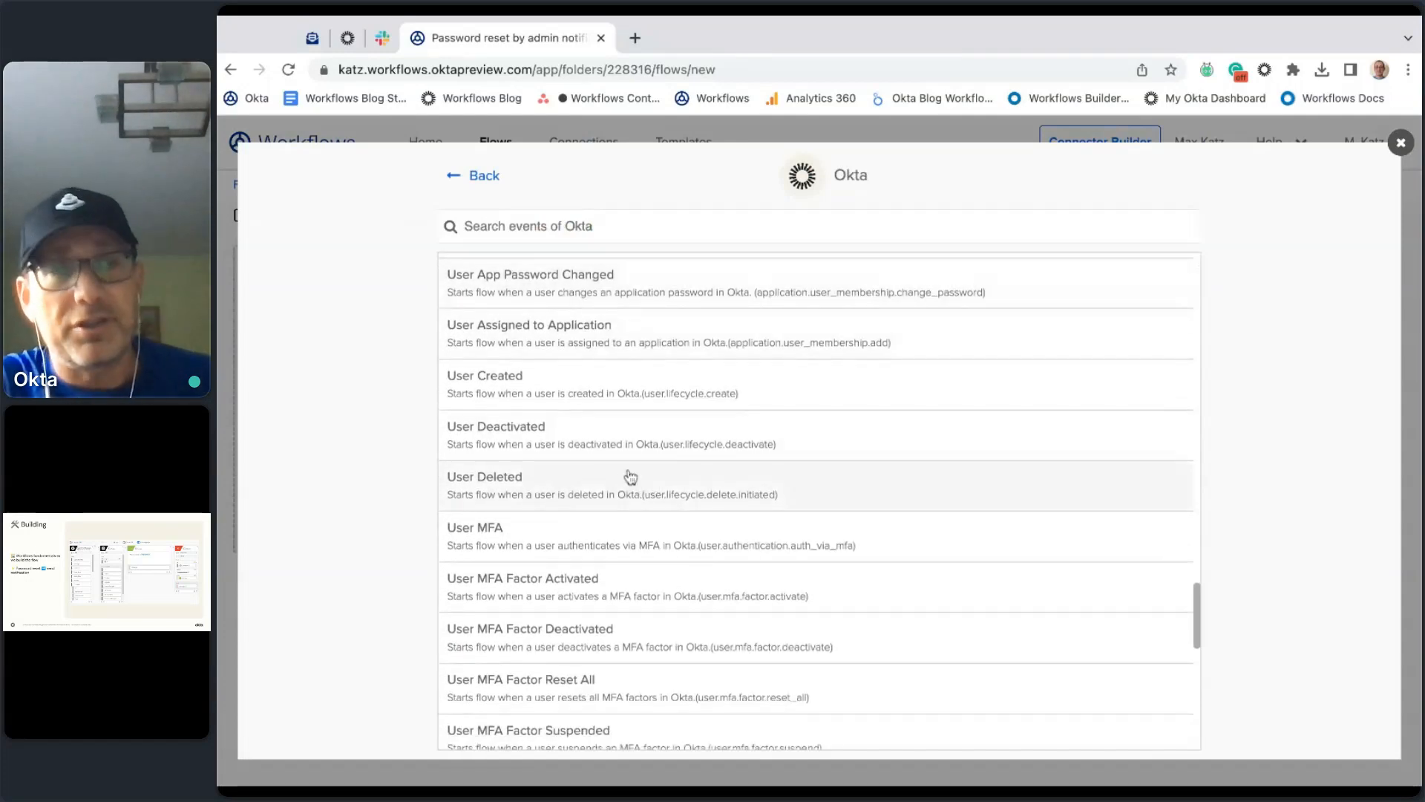
scroll(1019, 473, "down", 6)
scroll(1020, 472, "down", 2)
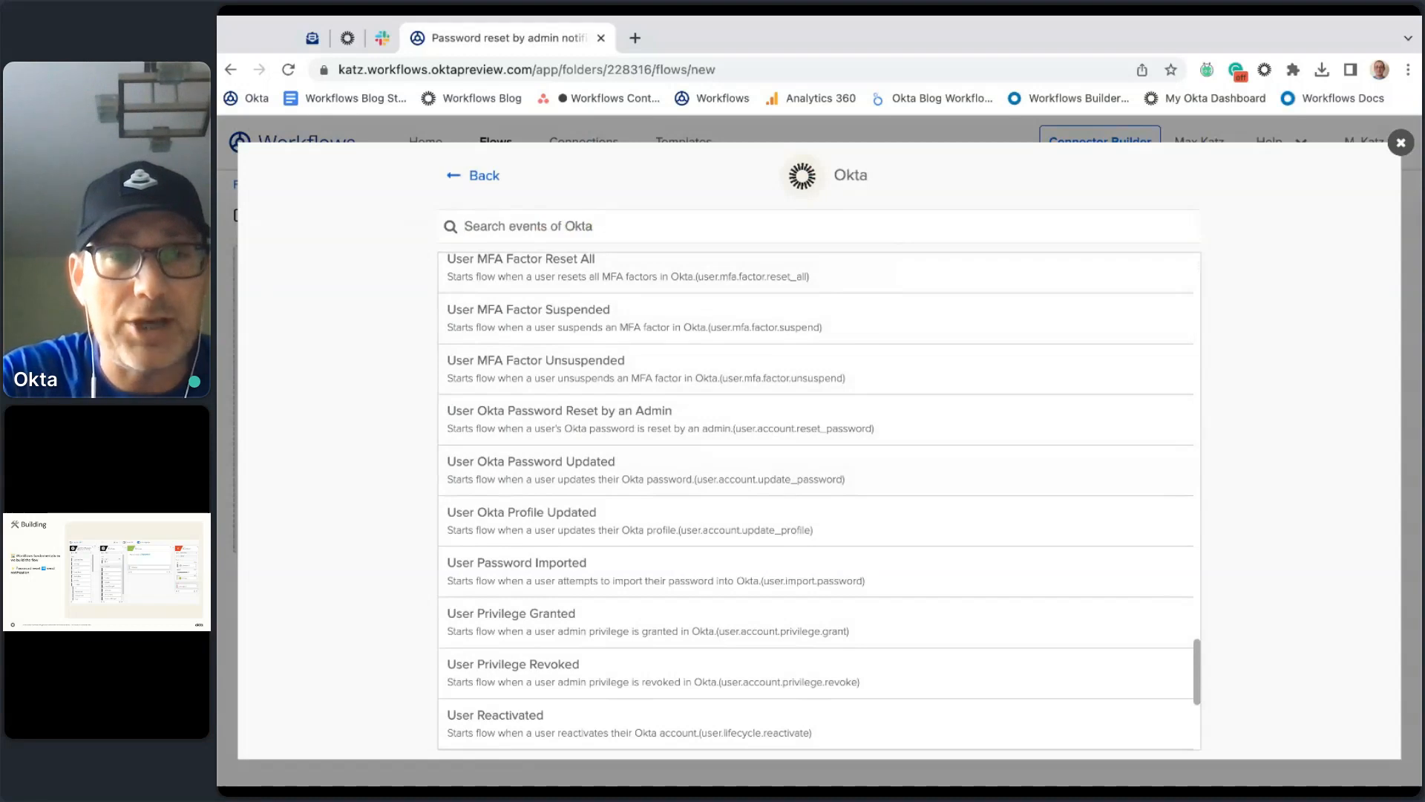
Step: Close the Okta event list and review Google Calendar's available trigger events
left_click(1401, 143)
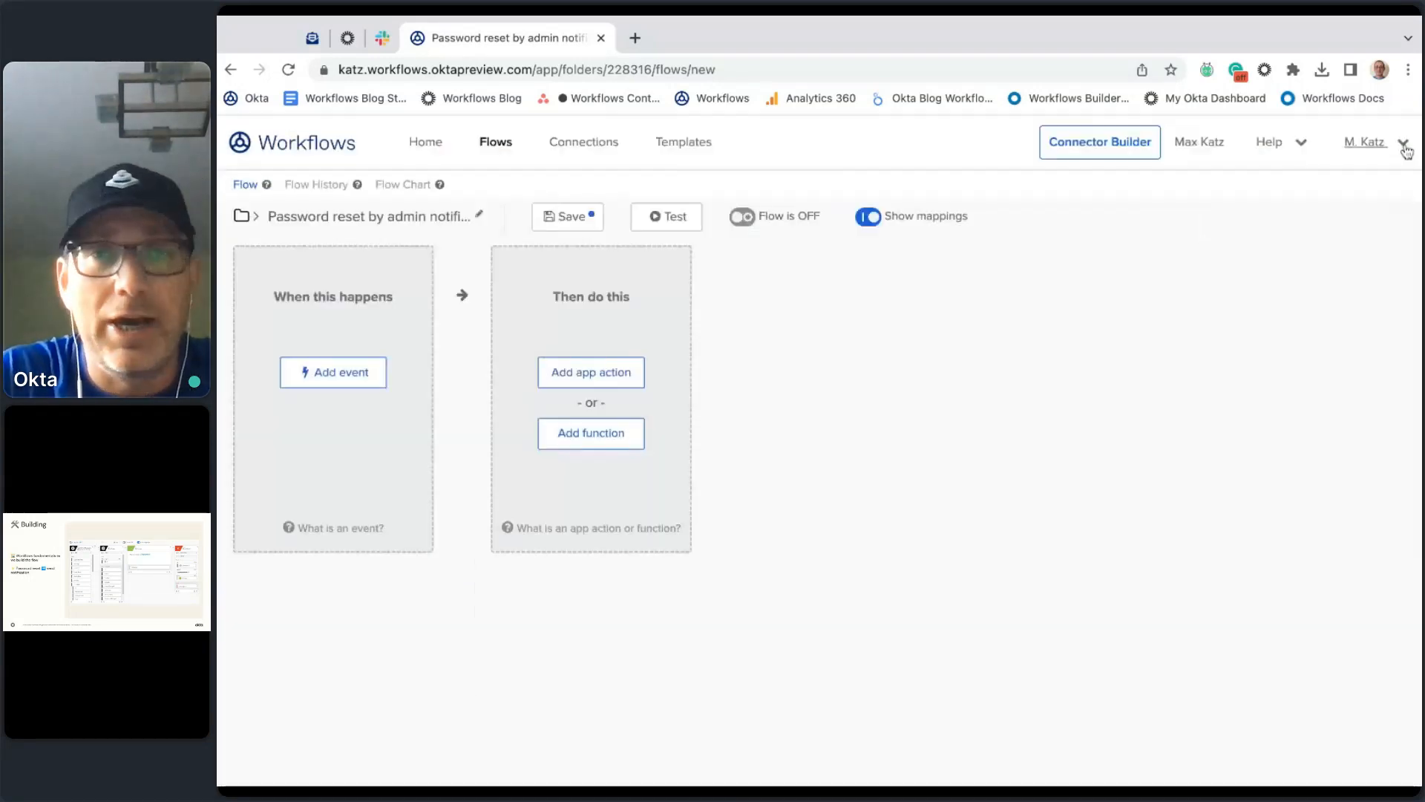
left_click(352, 377)
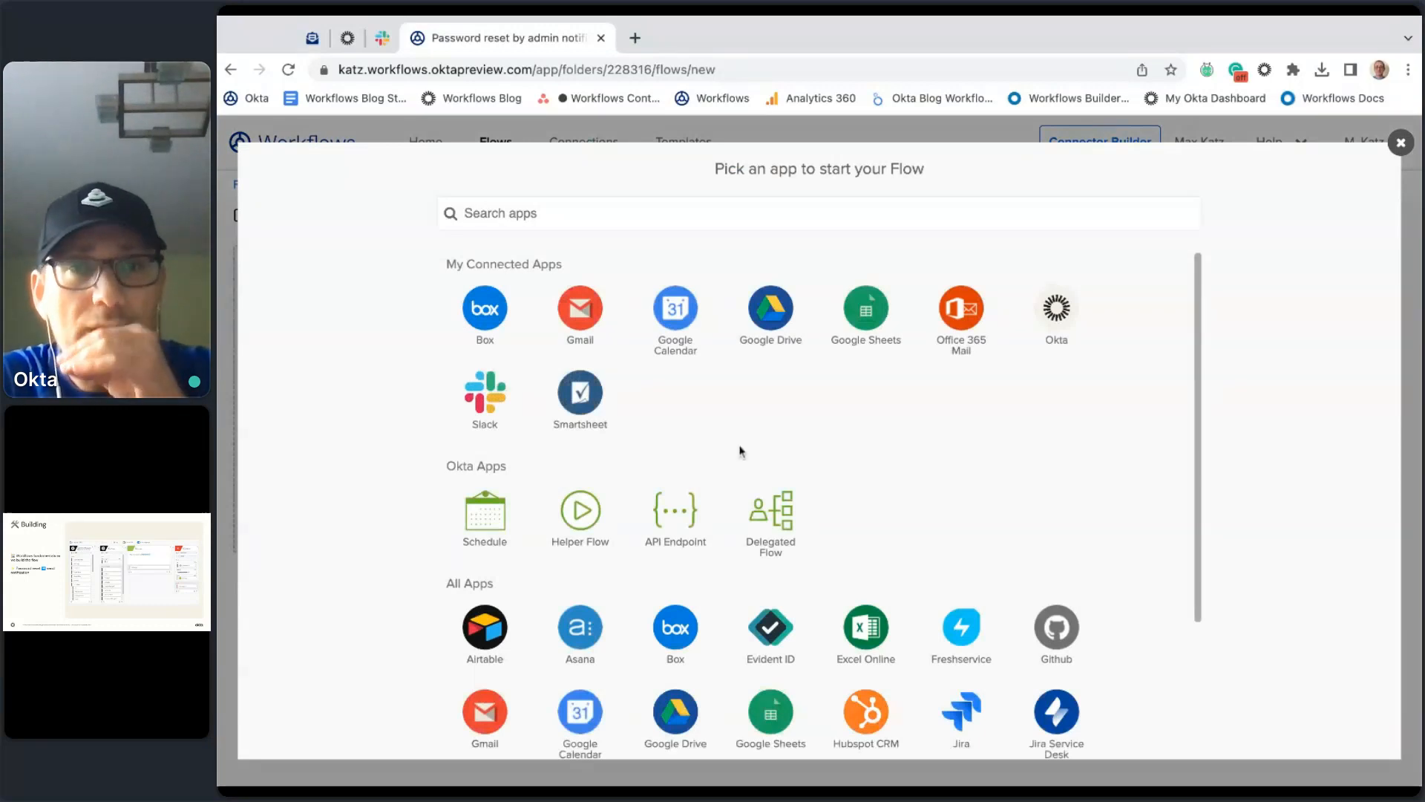
left_click(677, 318)
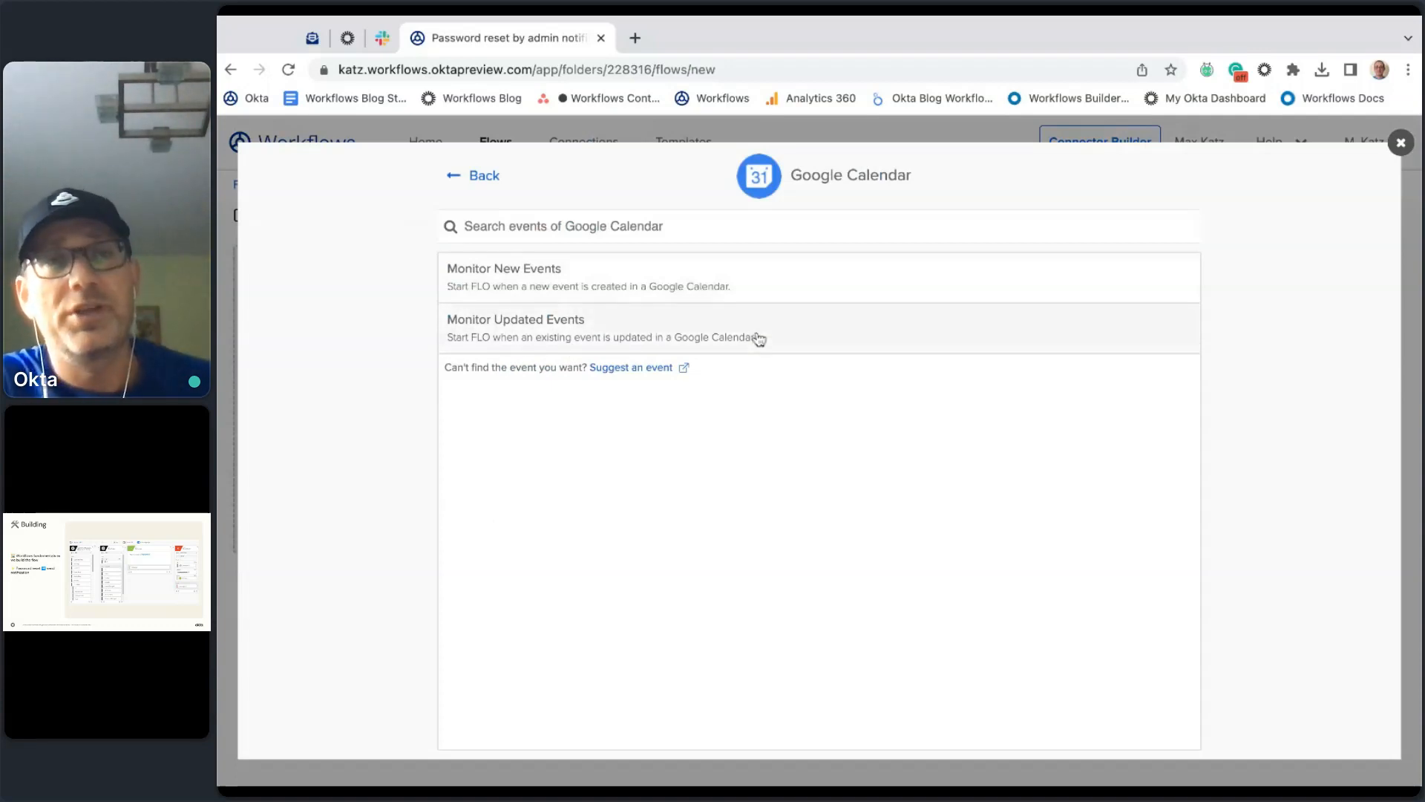
left_click(476, 192)
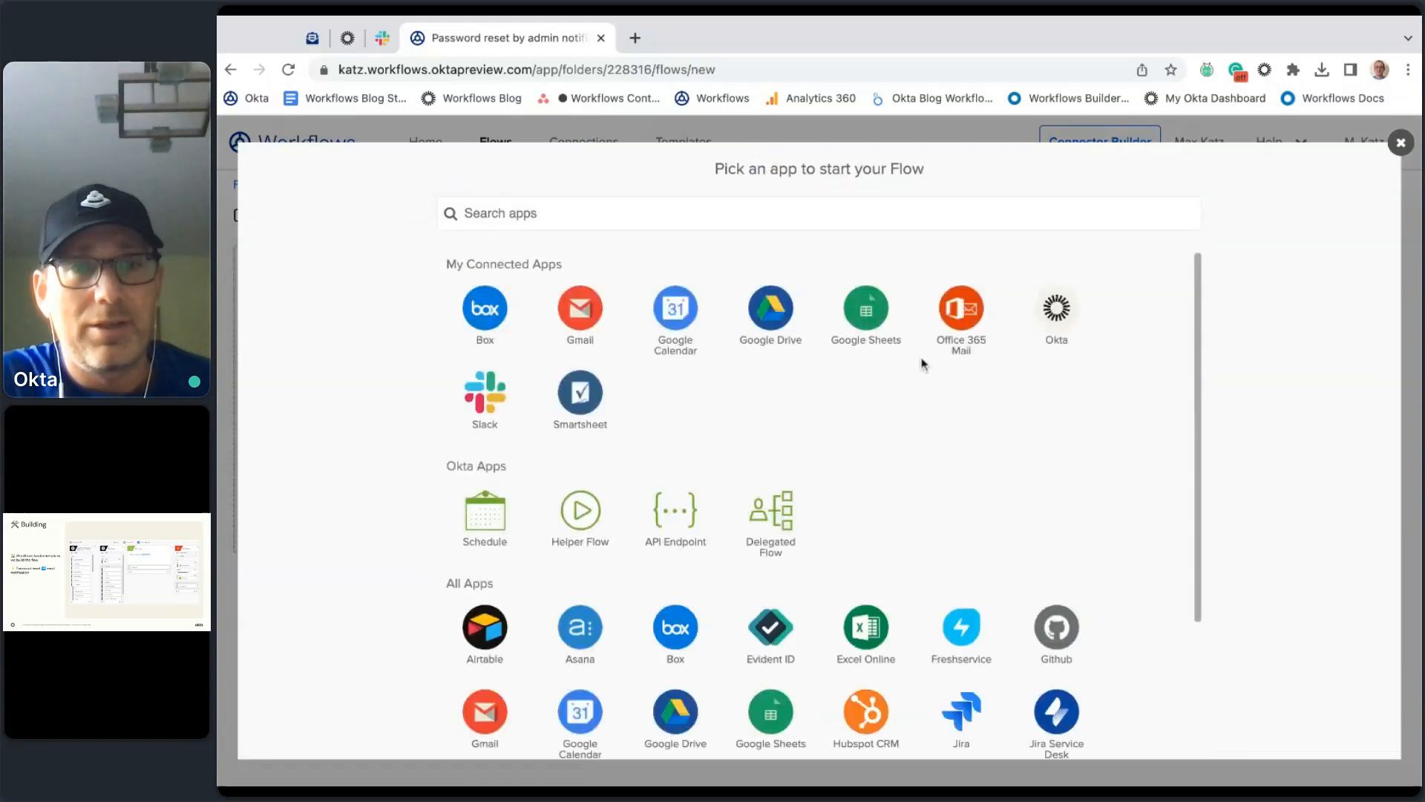
Step: Check Google Sheets' trigger events, only New Row, and return to the app list
scroll(923, 364, "down", 1)
scroll(924, 364, "up", 1)
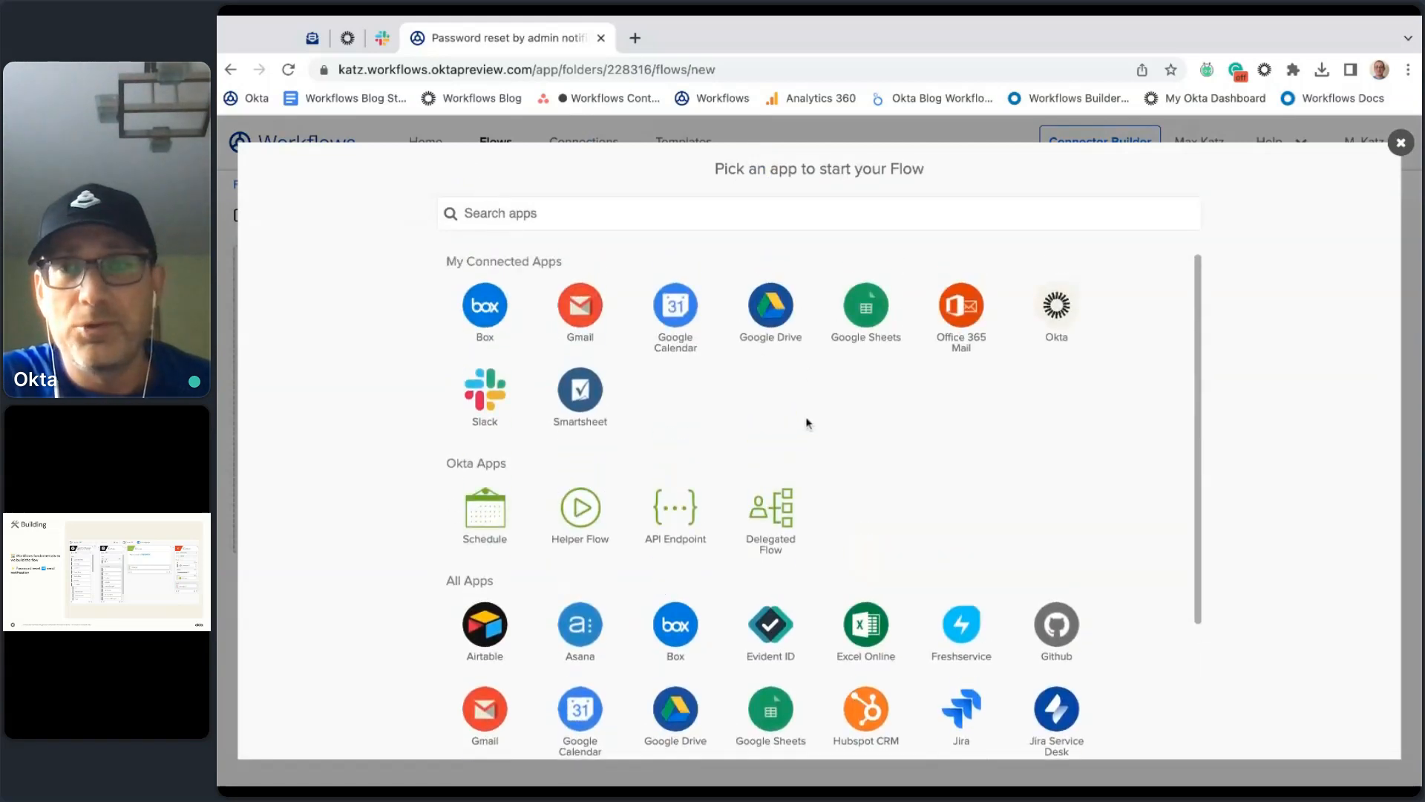
left_click(872, 315)
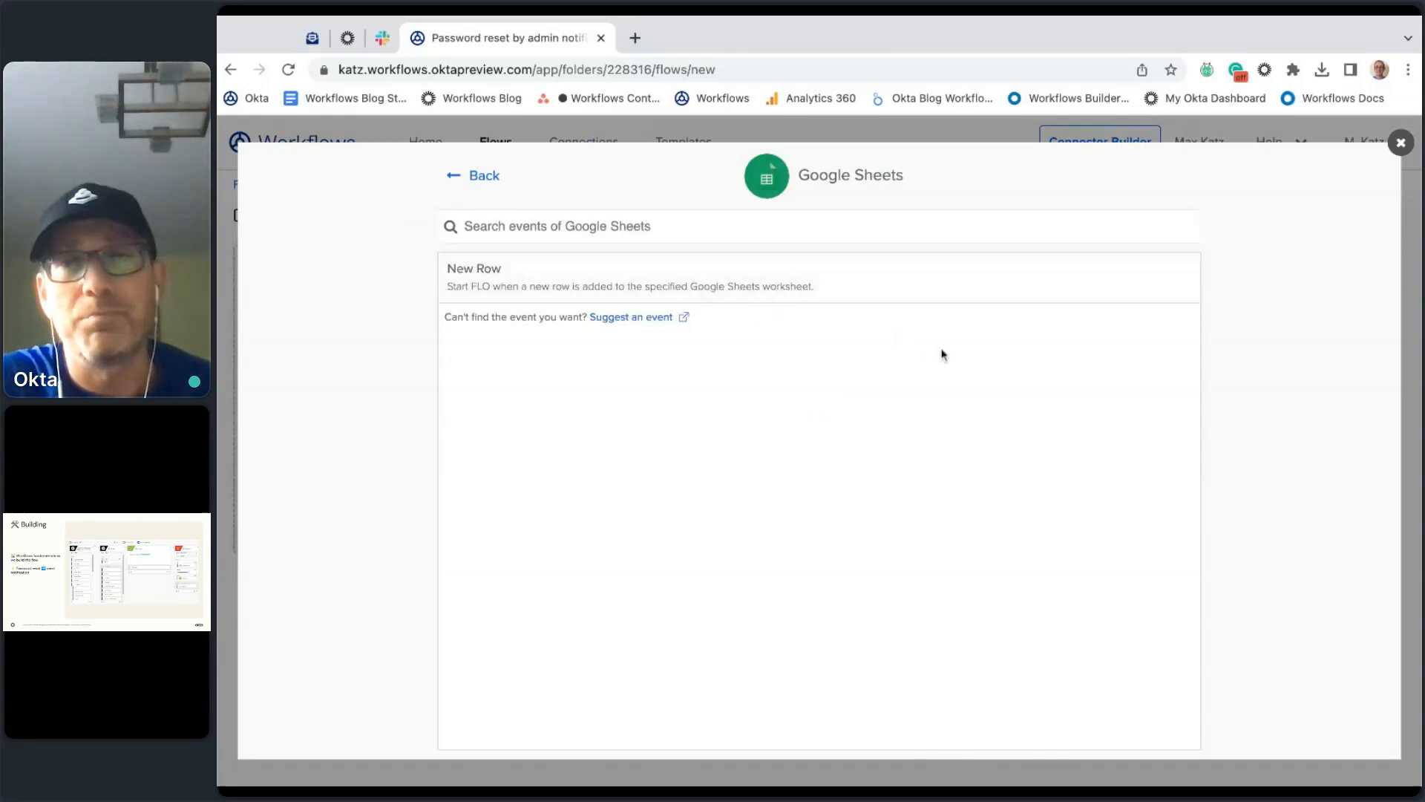
left_click(461, 176)
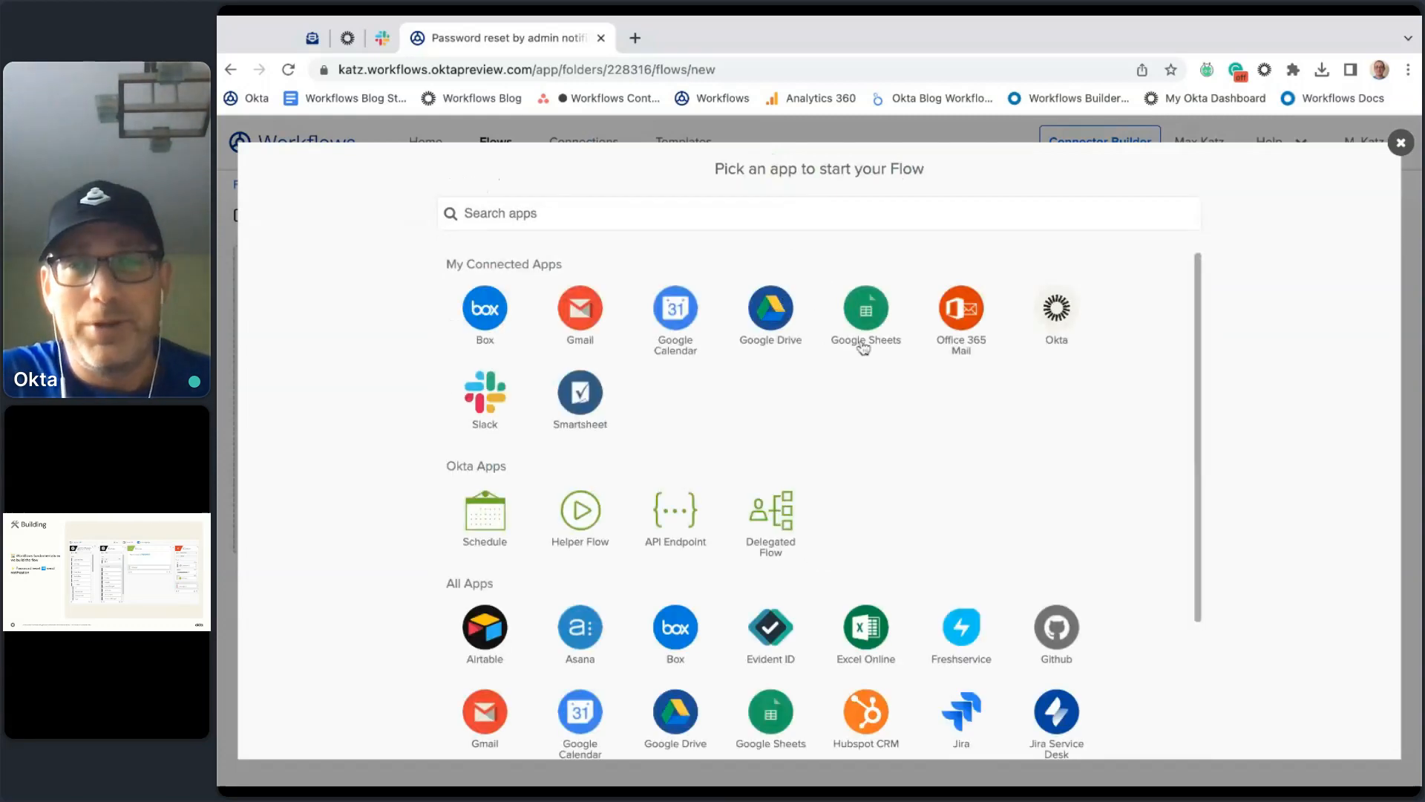
Step: Search Okta events for 'passw' and set User Okta Password Reset by an Admin as trigger
left_click(1071, 313)
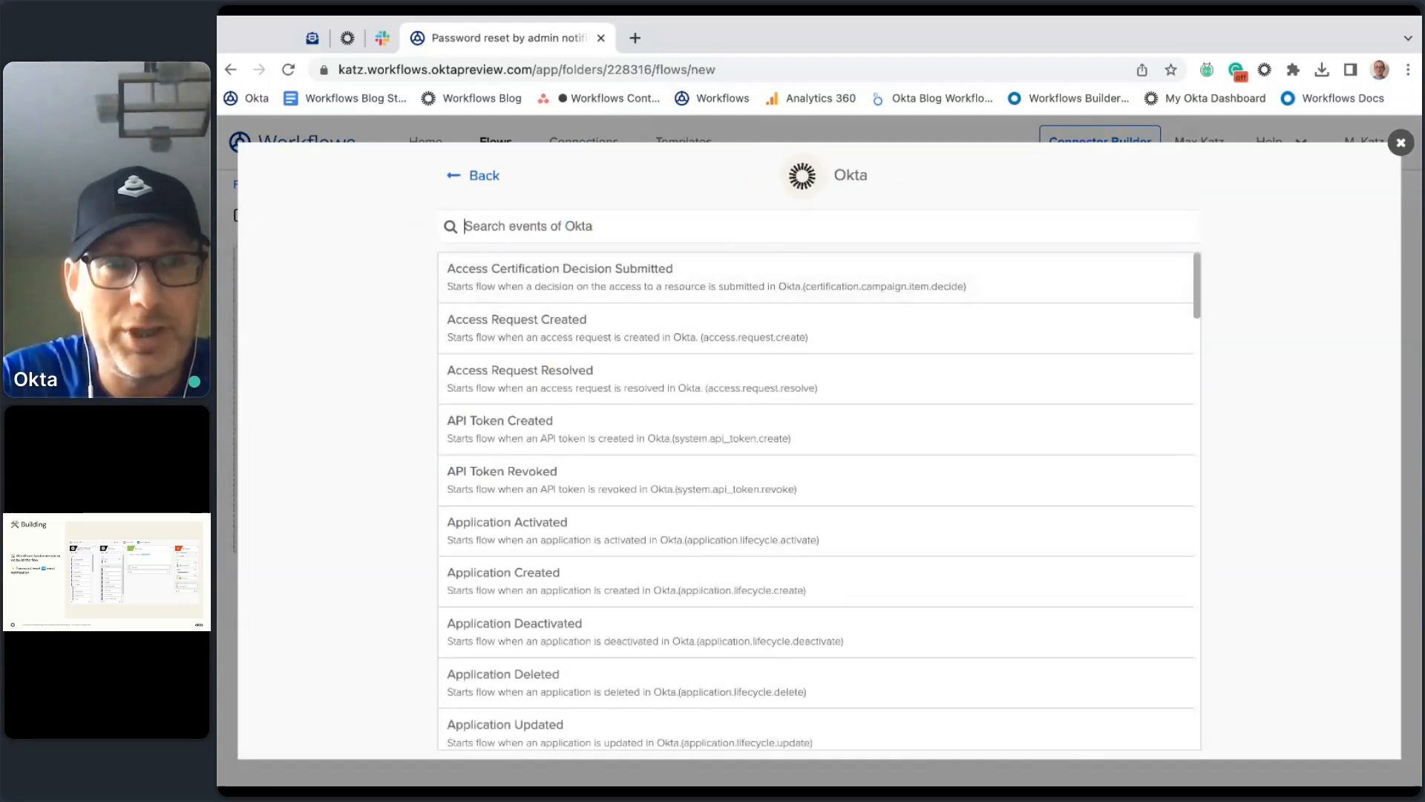
type("passw")
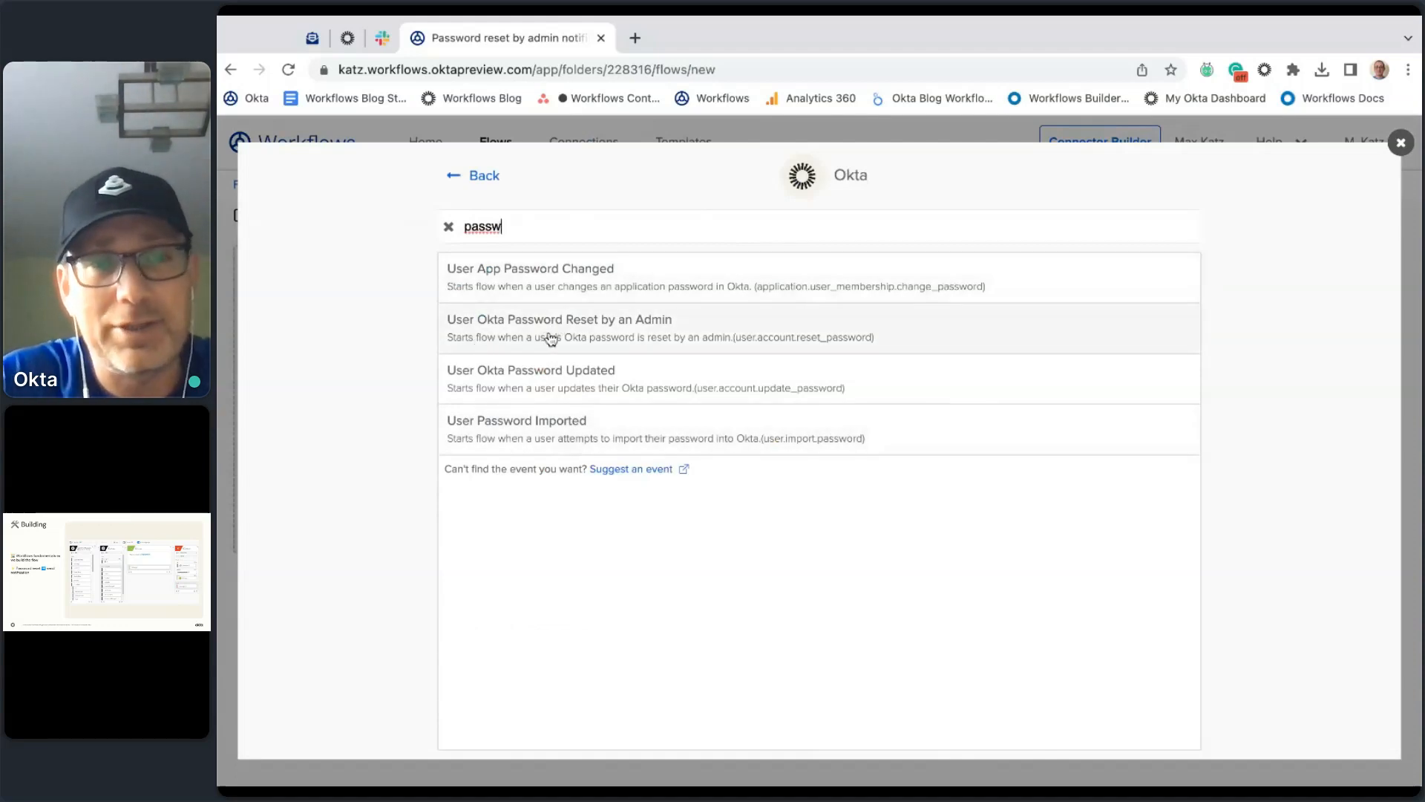
left_click(619, 332)
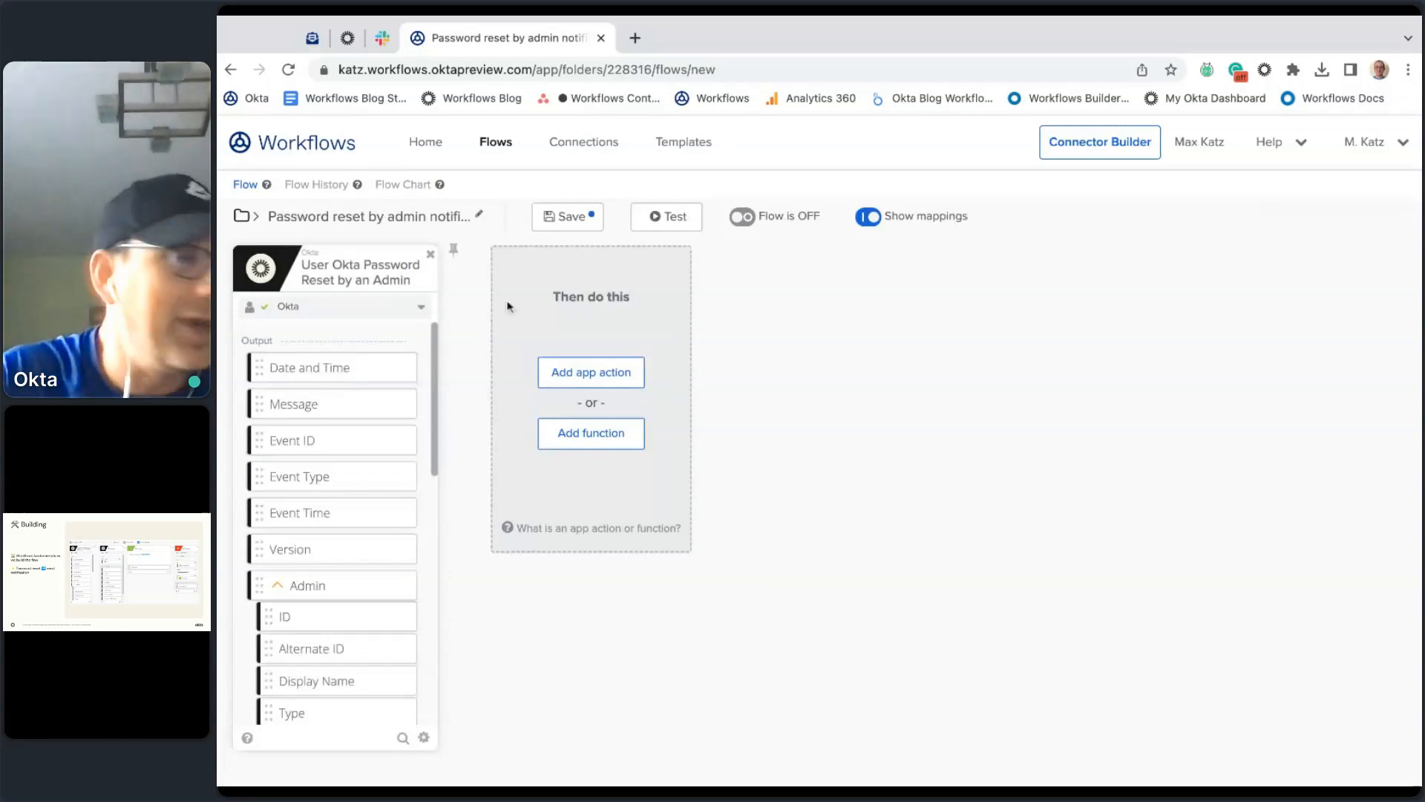
Step: Delete that trigger, try a Schedule trigger instead, then delete the schedule as well
left_click(433, 257)
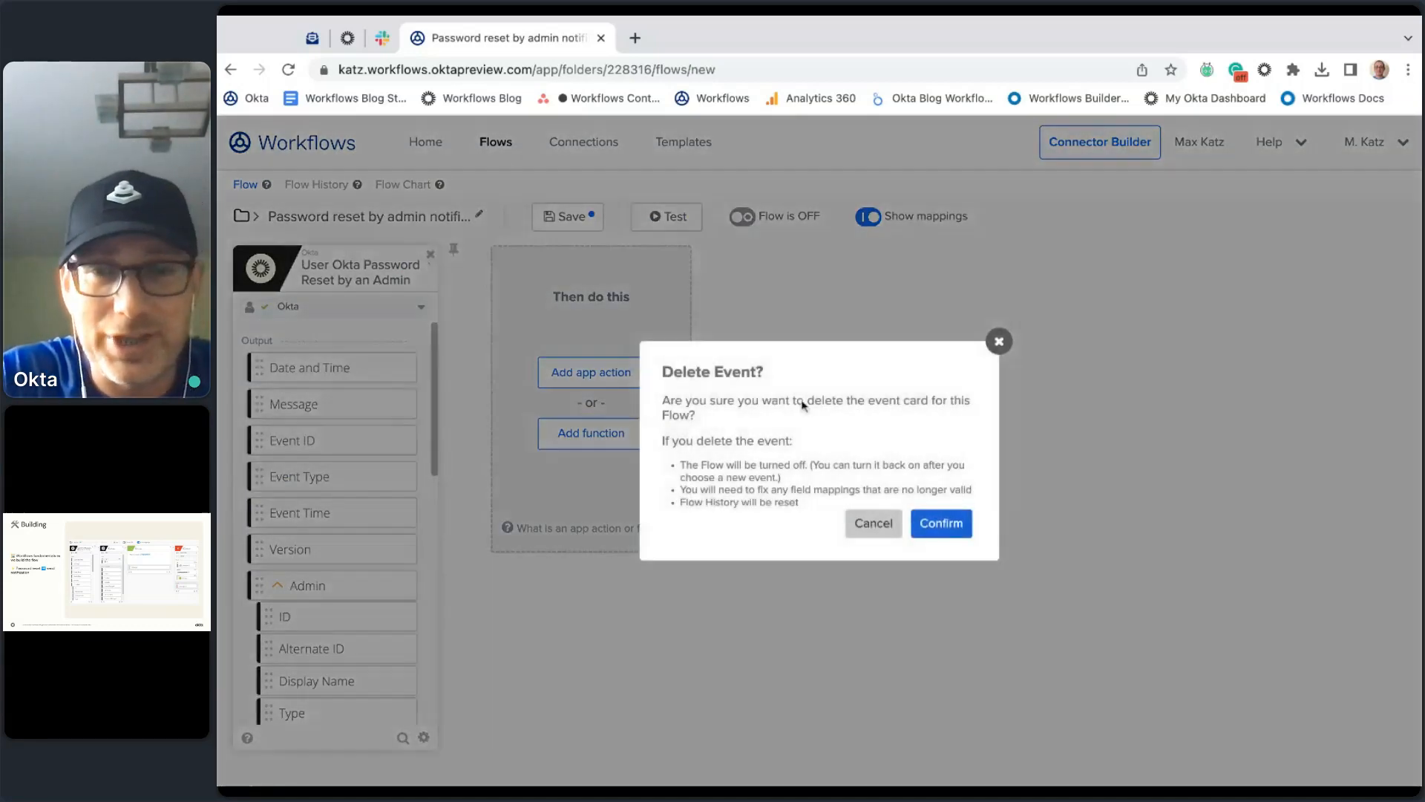
left_click(936, 524)
left_click(345, 374)
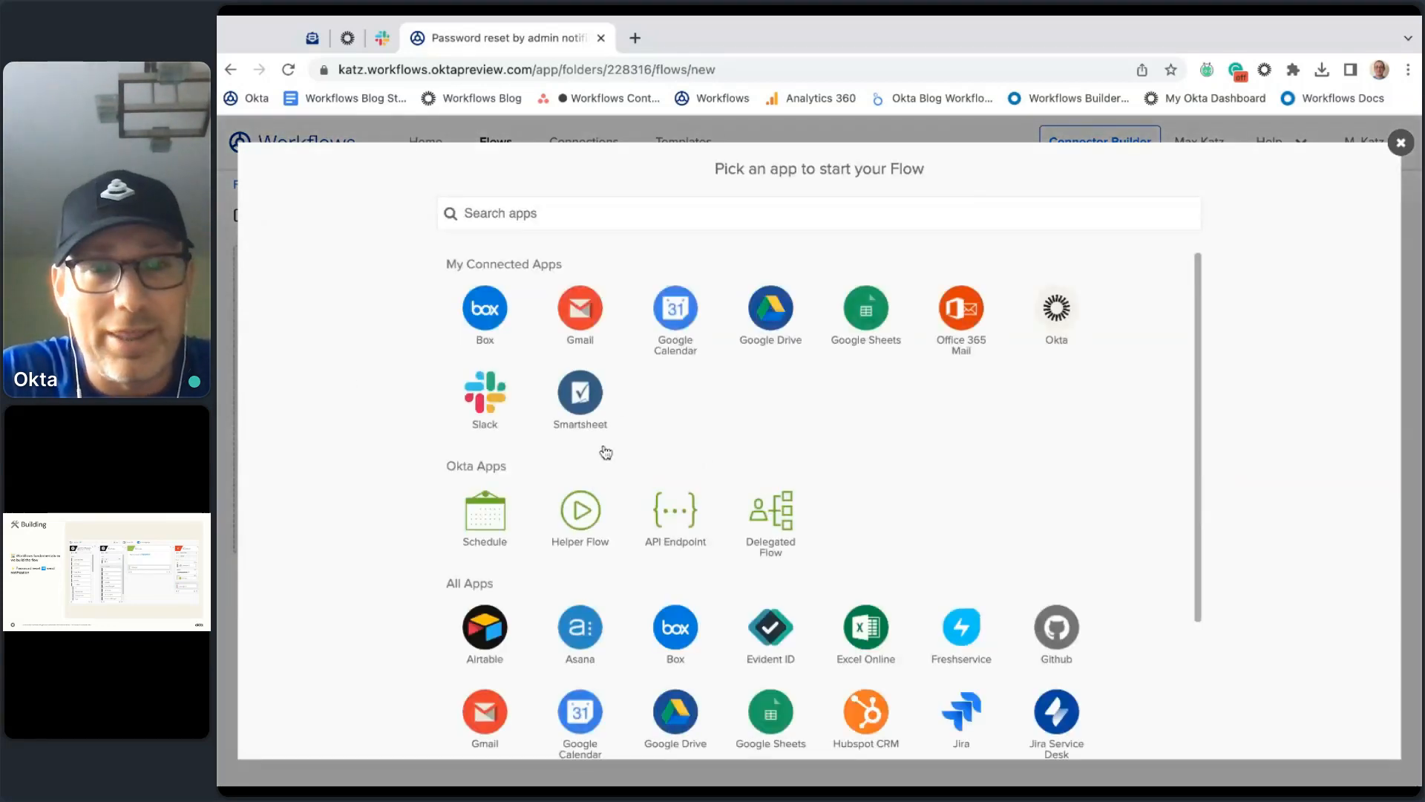
left_click(485, 527)
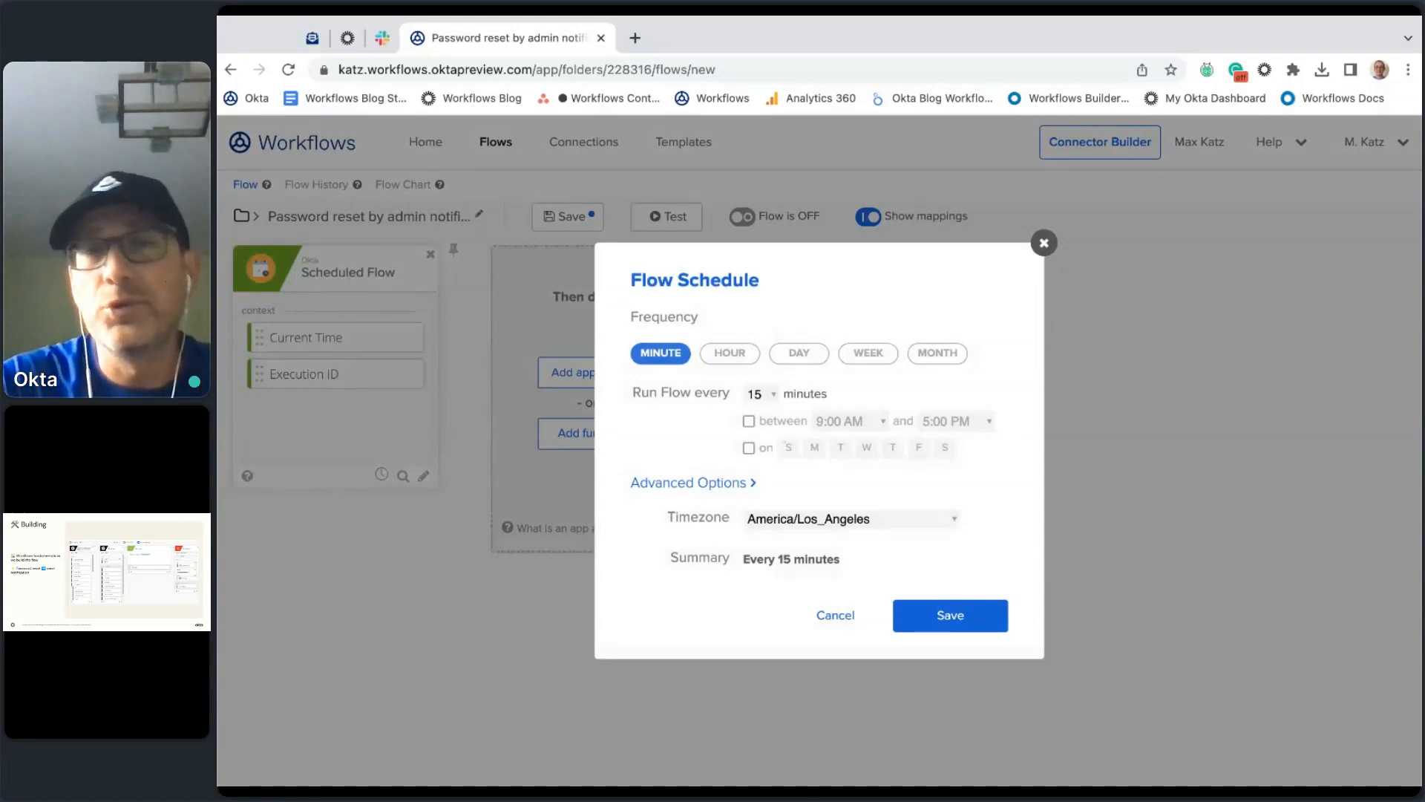
left_click(1043, 243)
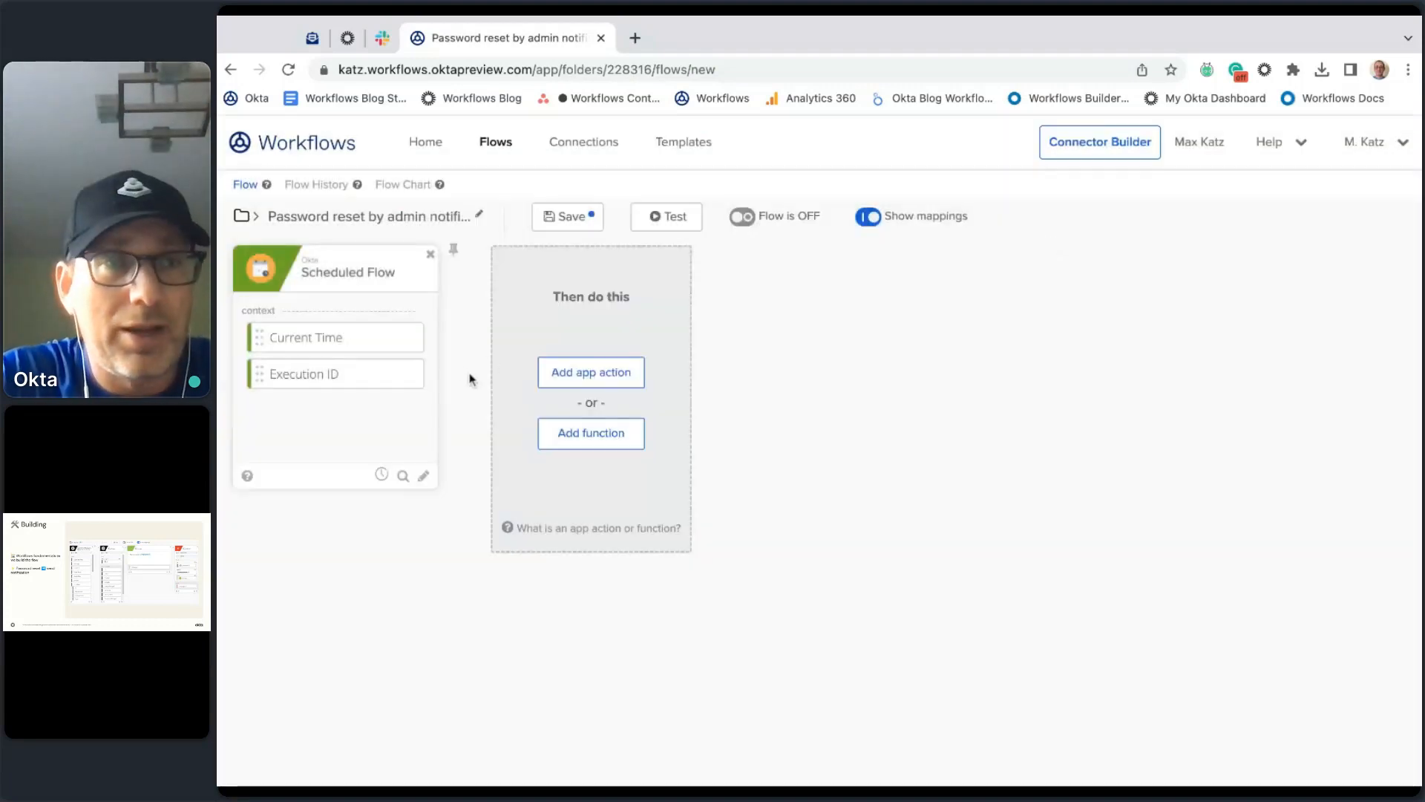
left_click(431, 255)
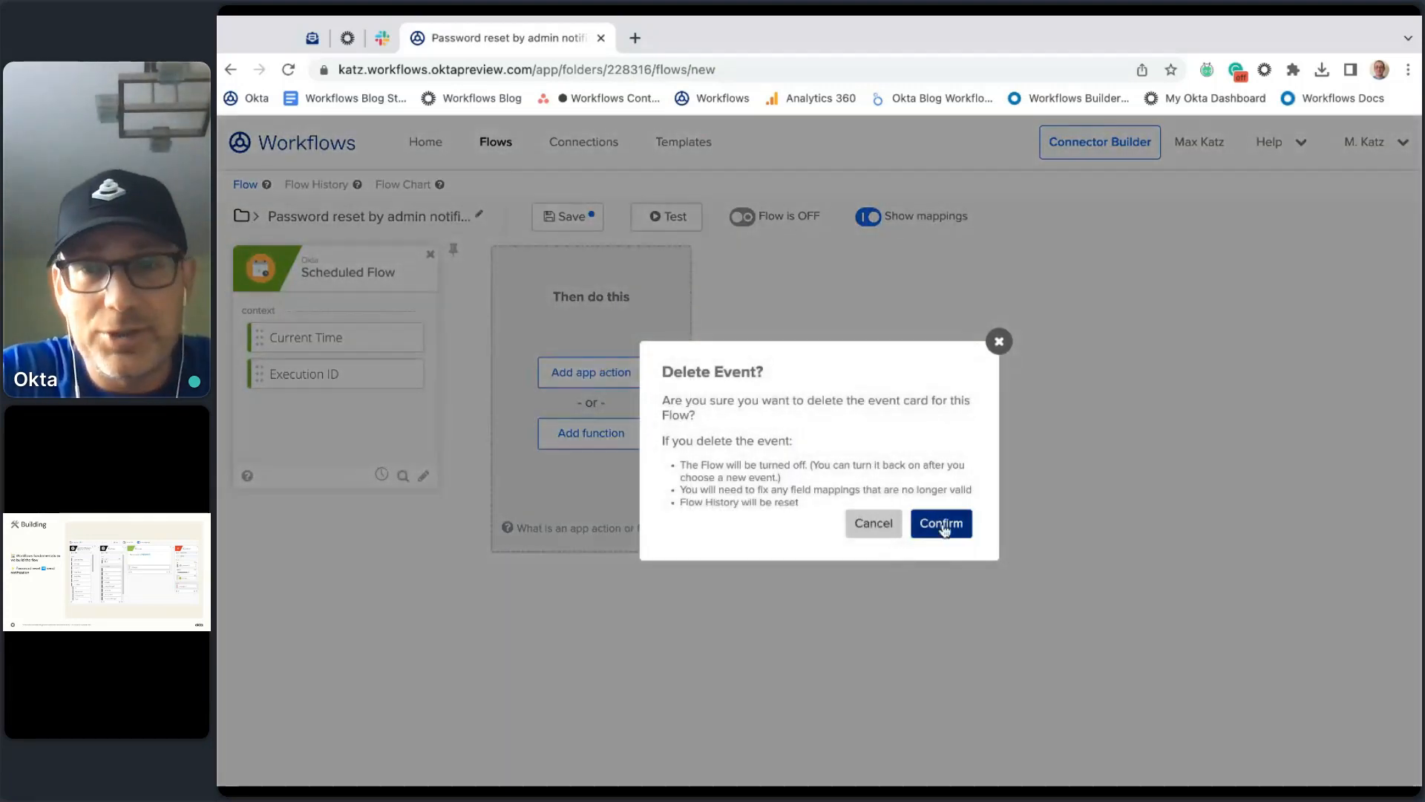
left_click(941, 526)
Step: Re-add User Okta Password Reset by an Admin as the flow's starting event, searching 'pass'
left_click(332, 373)
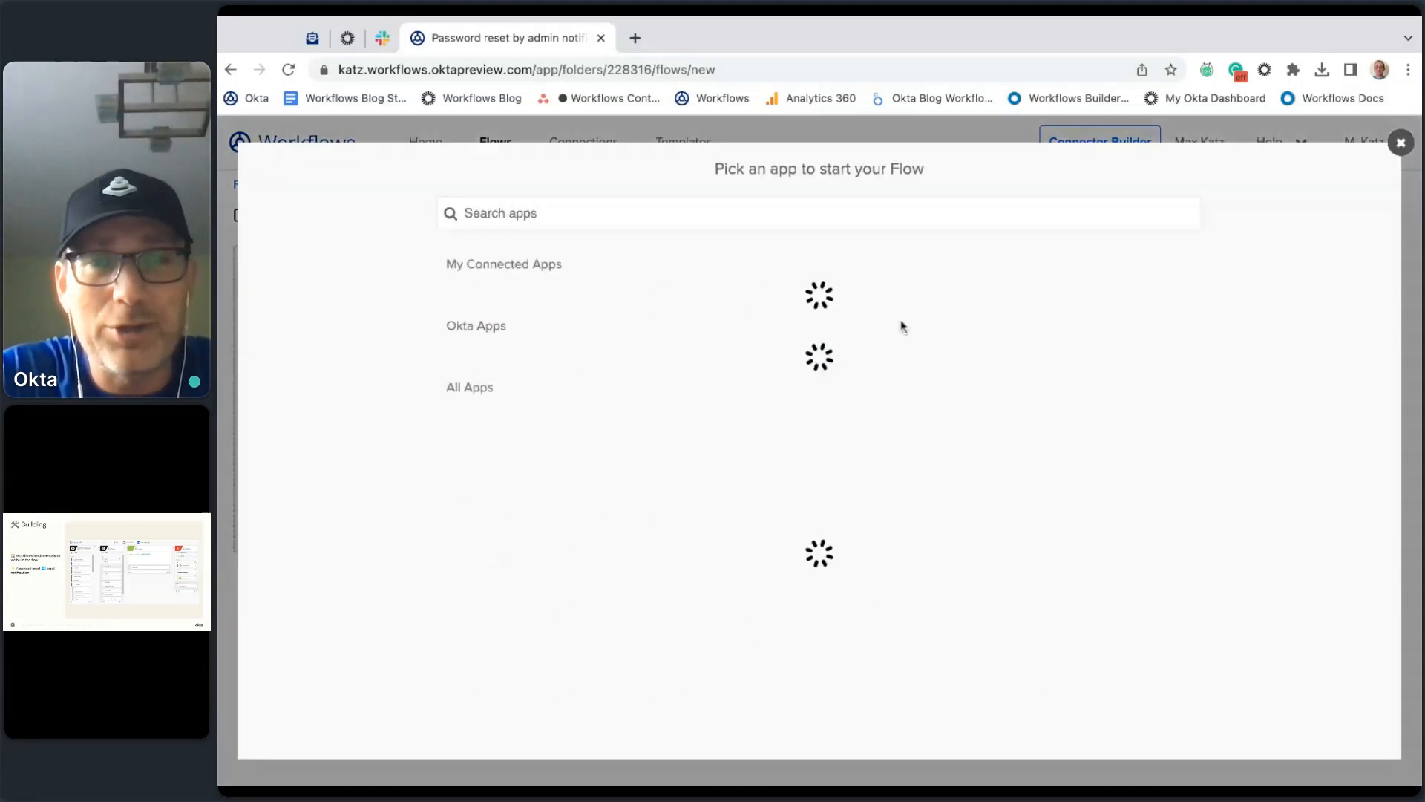
left_click(1069, 307)
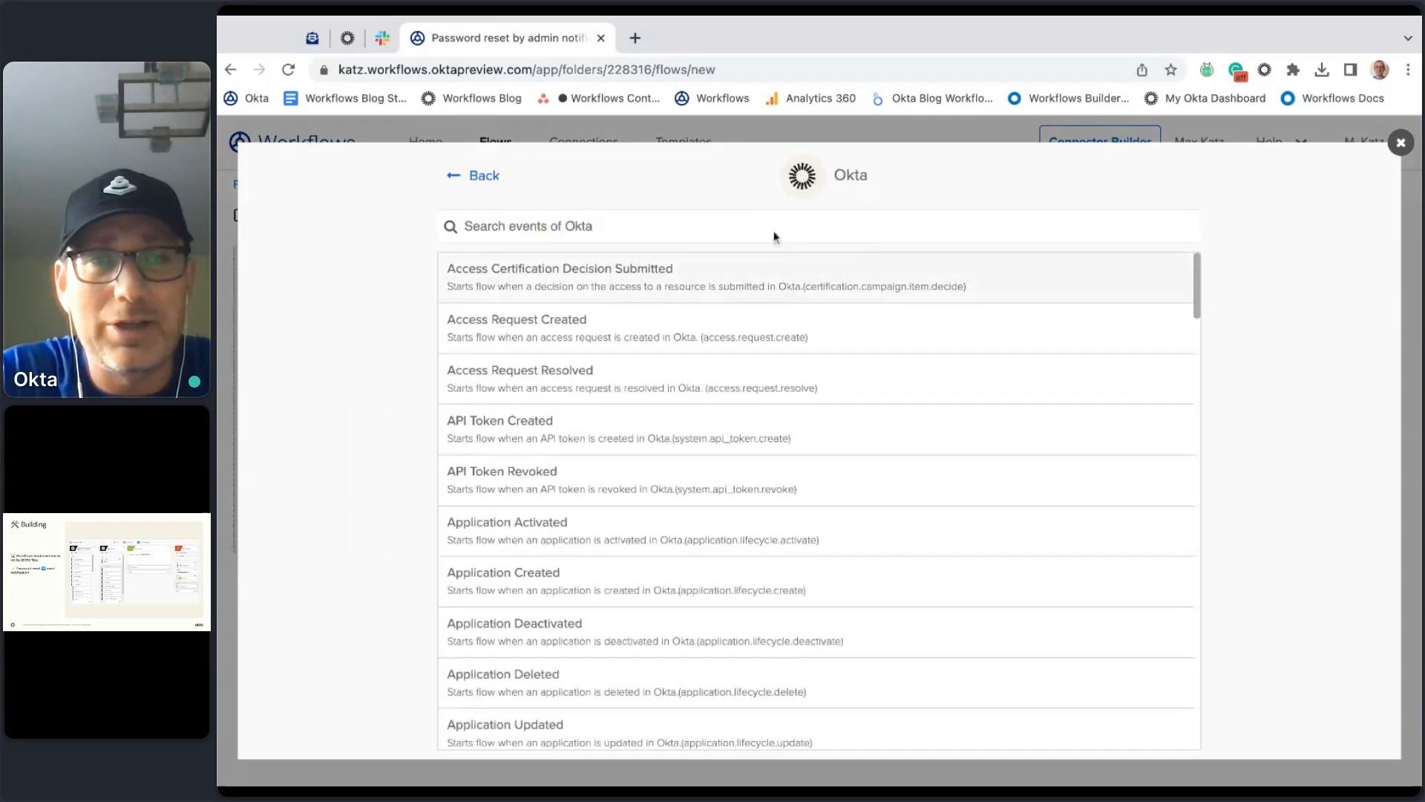
type("pass")
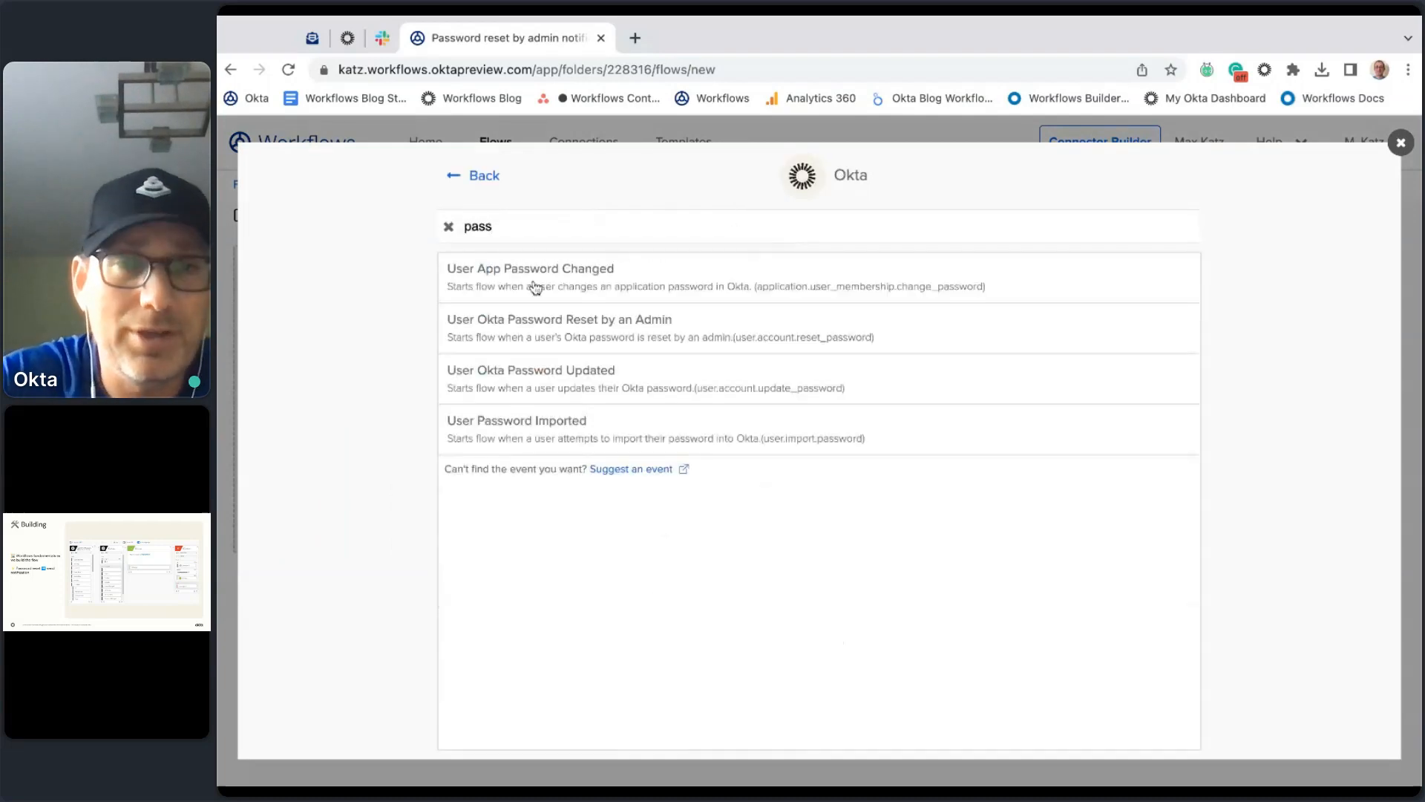
left_click(613, 327)
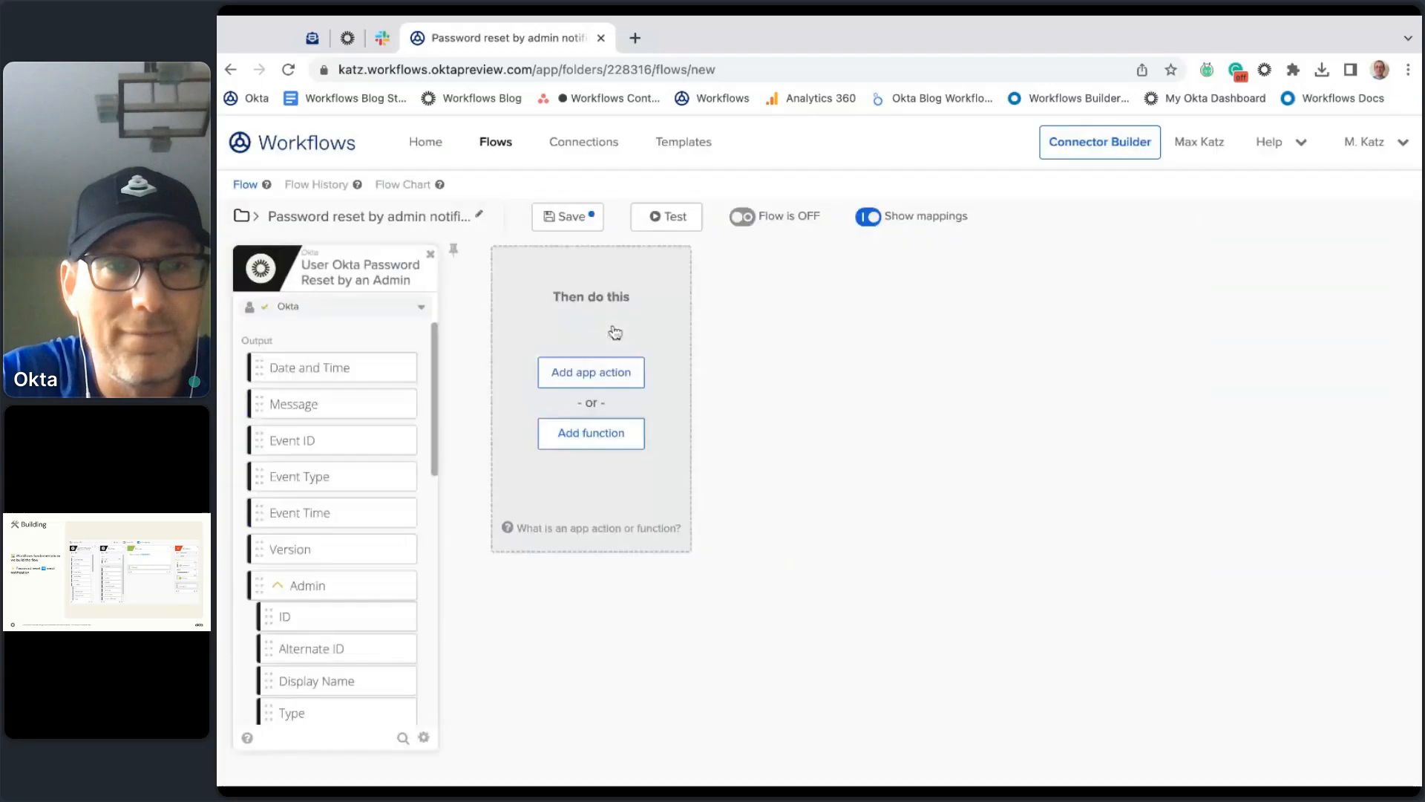
scroll(371, 416, "down", 2)
scroll(372, 414, "up", 2)
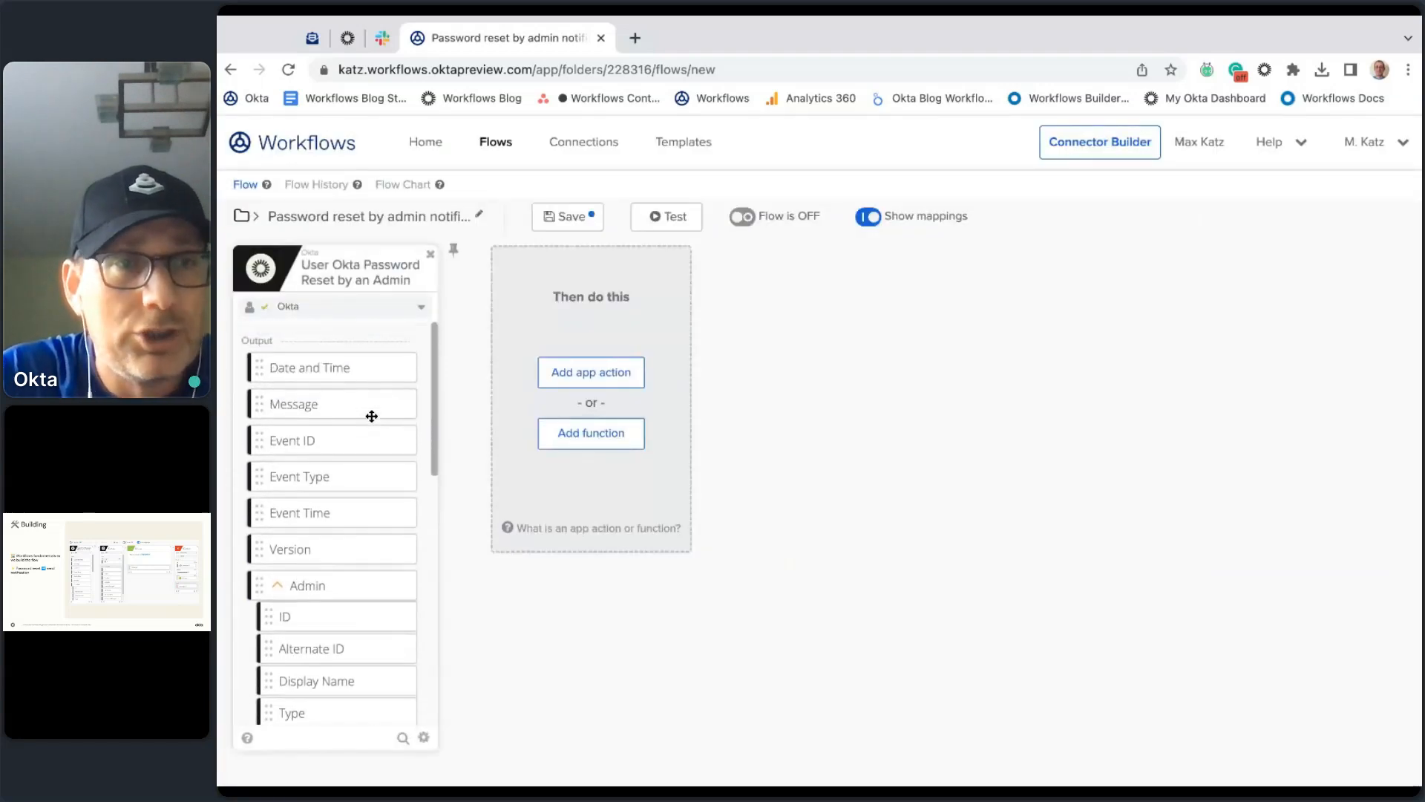
scroll(368, 445, "down", 3)
scroll(369, 448, "up", 3)
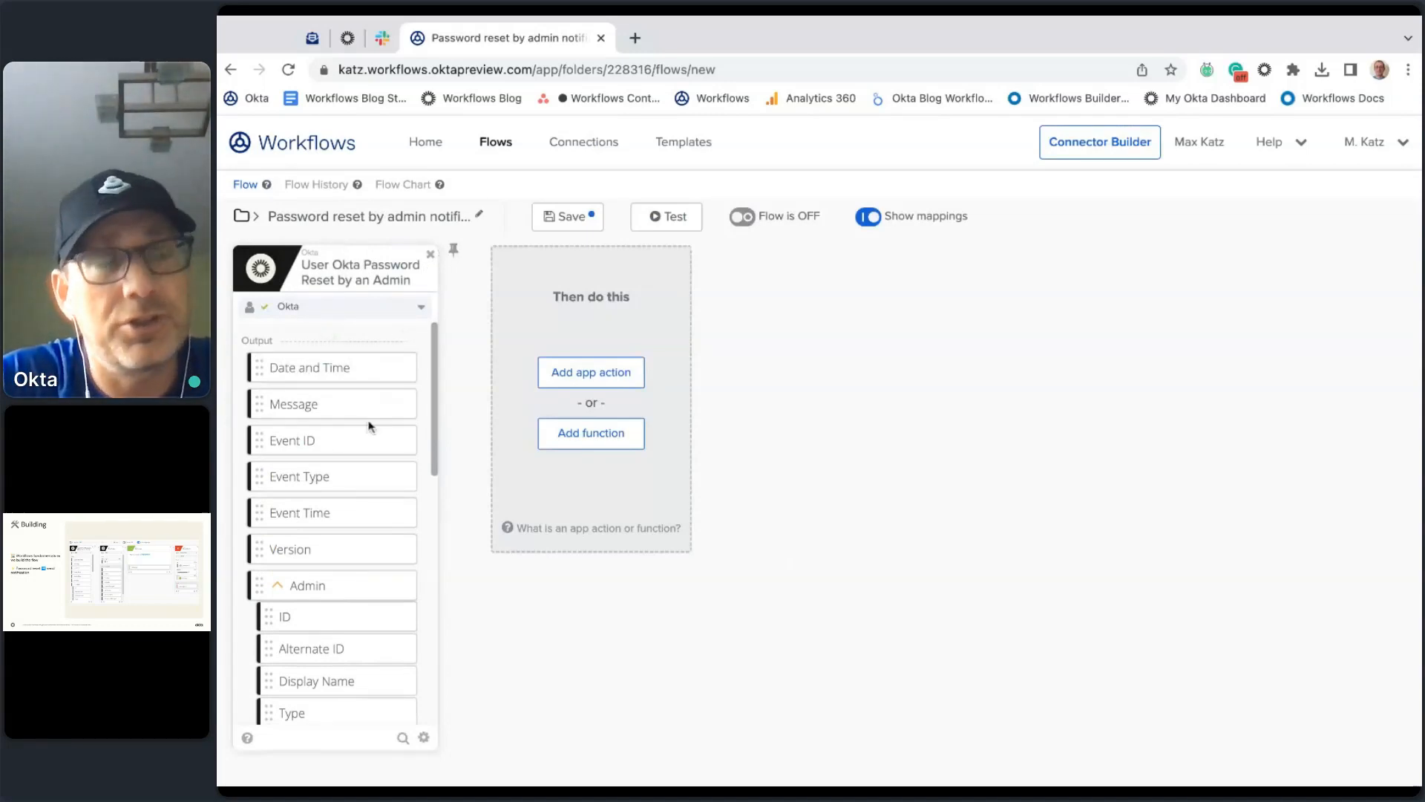
scroll(389, 389, "down", 5)
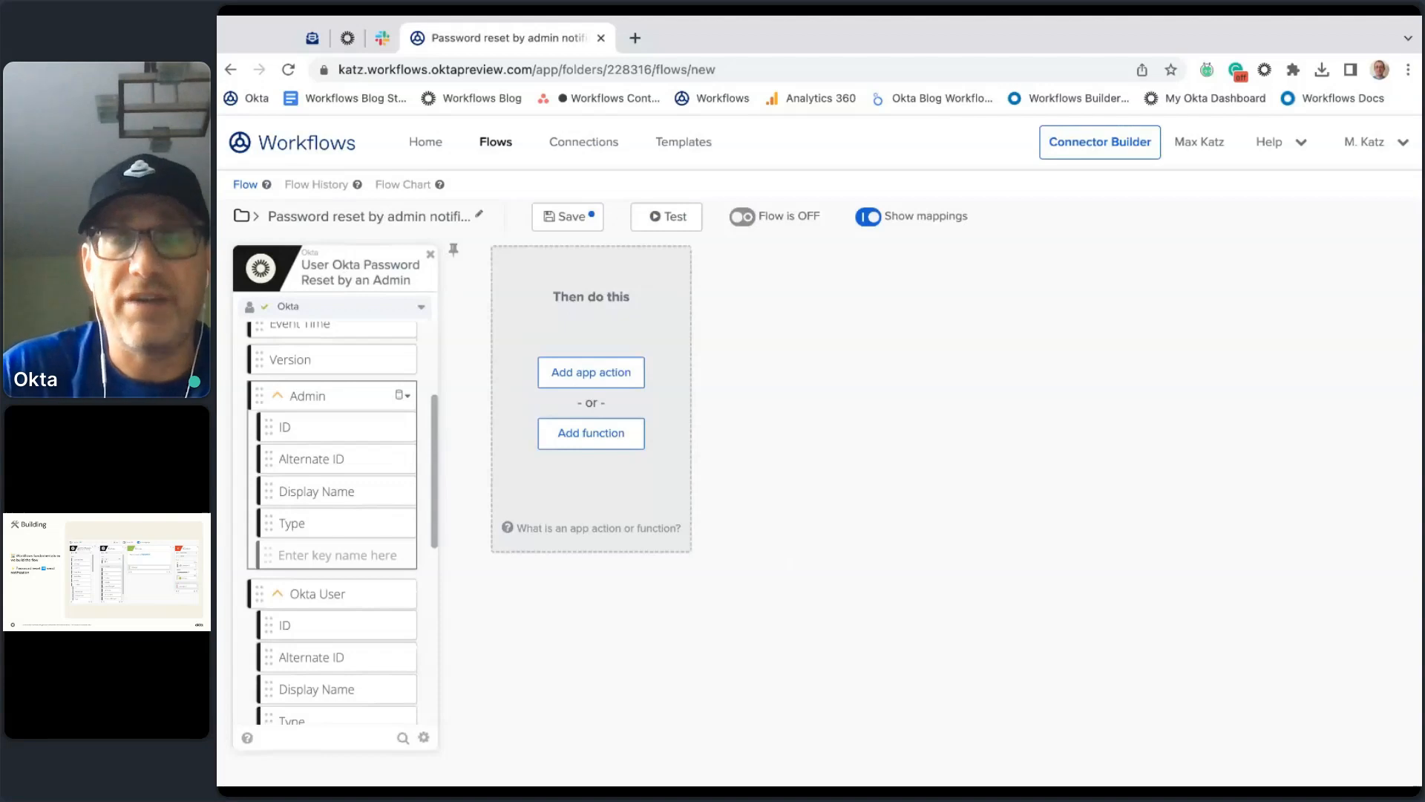
scroll(327, 481, "up", 5)
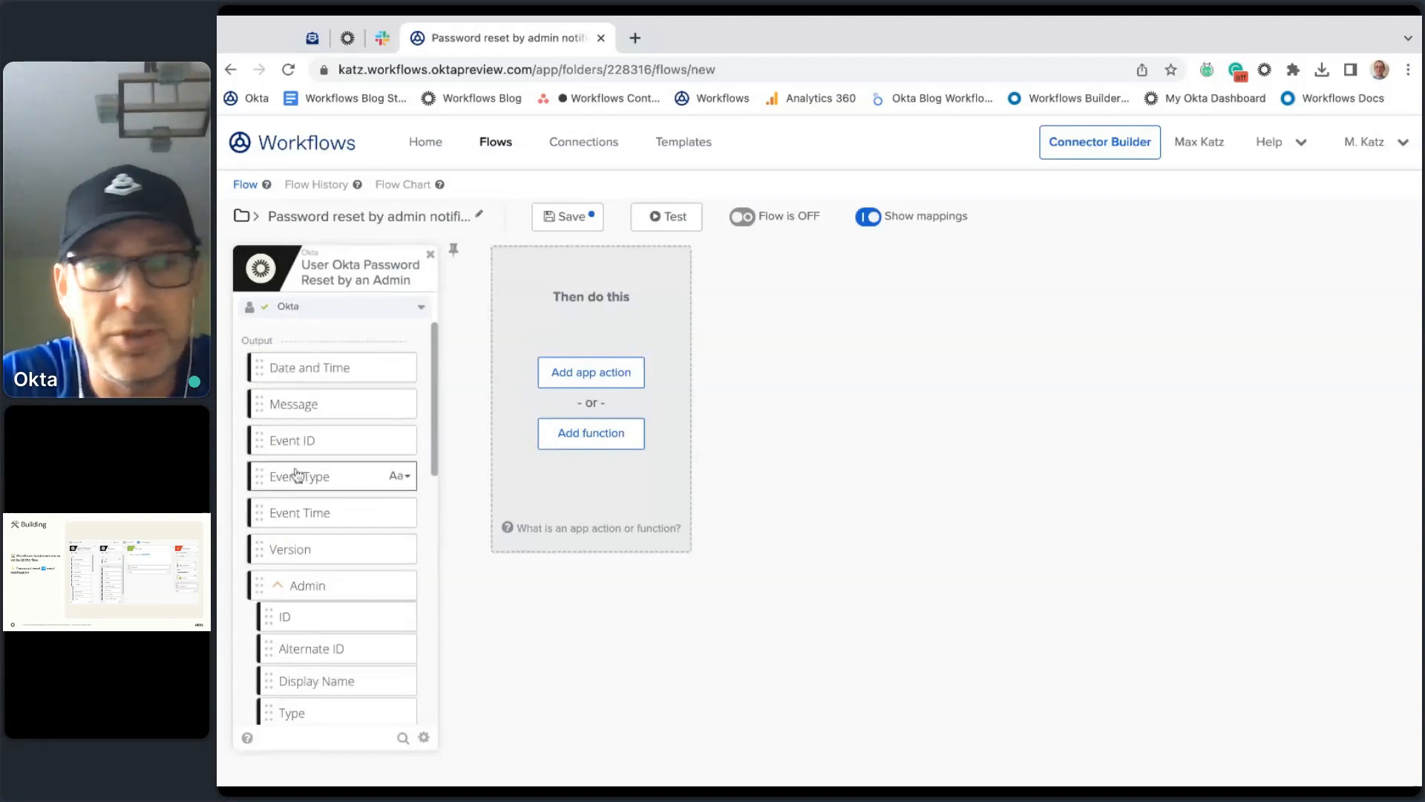
scroll(296, 520, "down", 2)
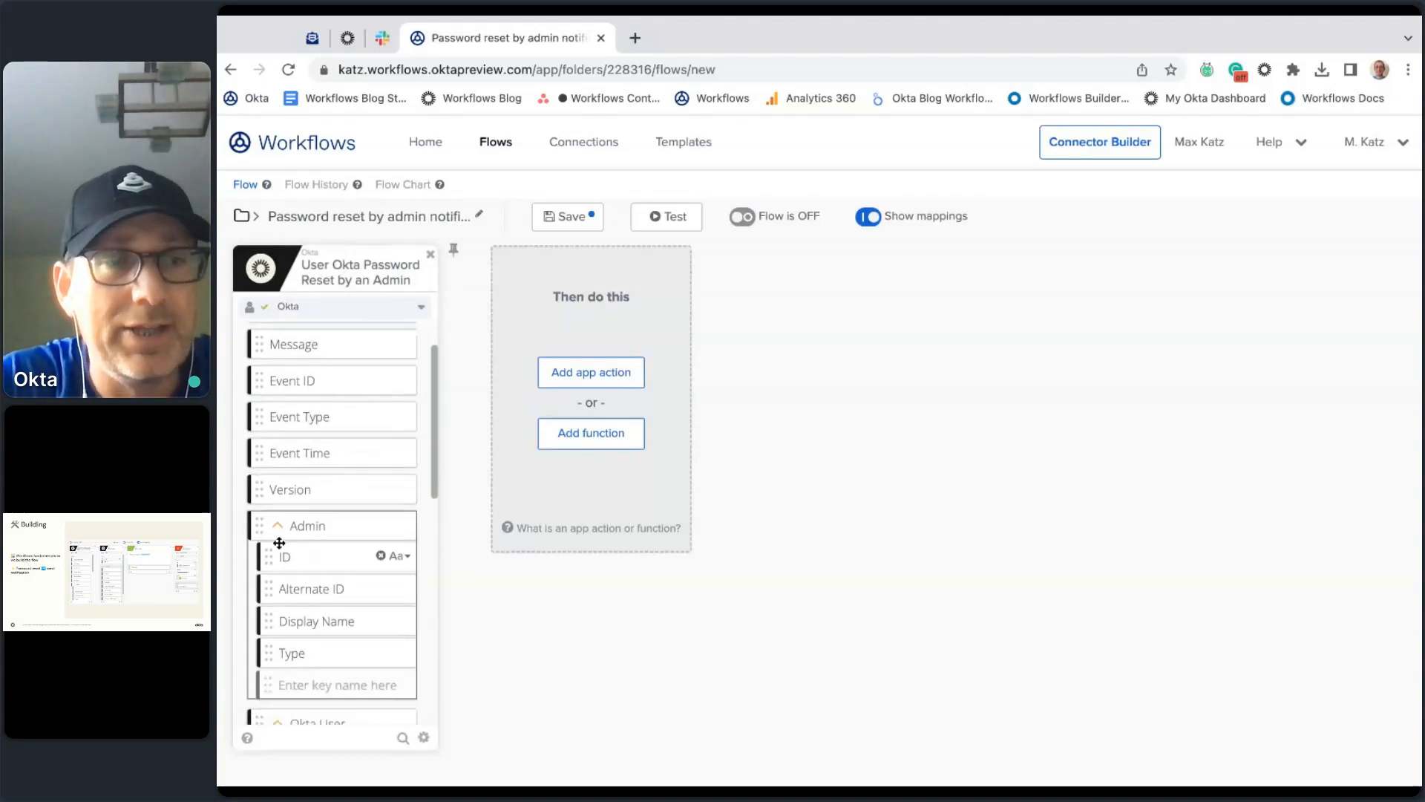
scroll(326, 519, "down", 1)
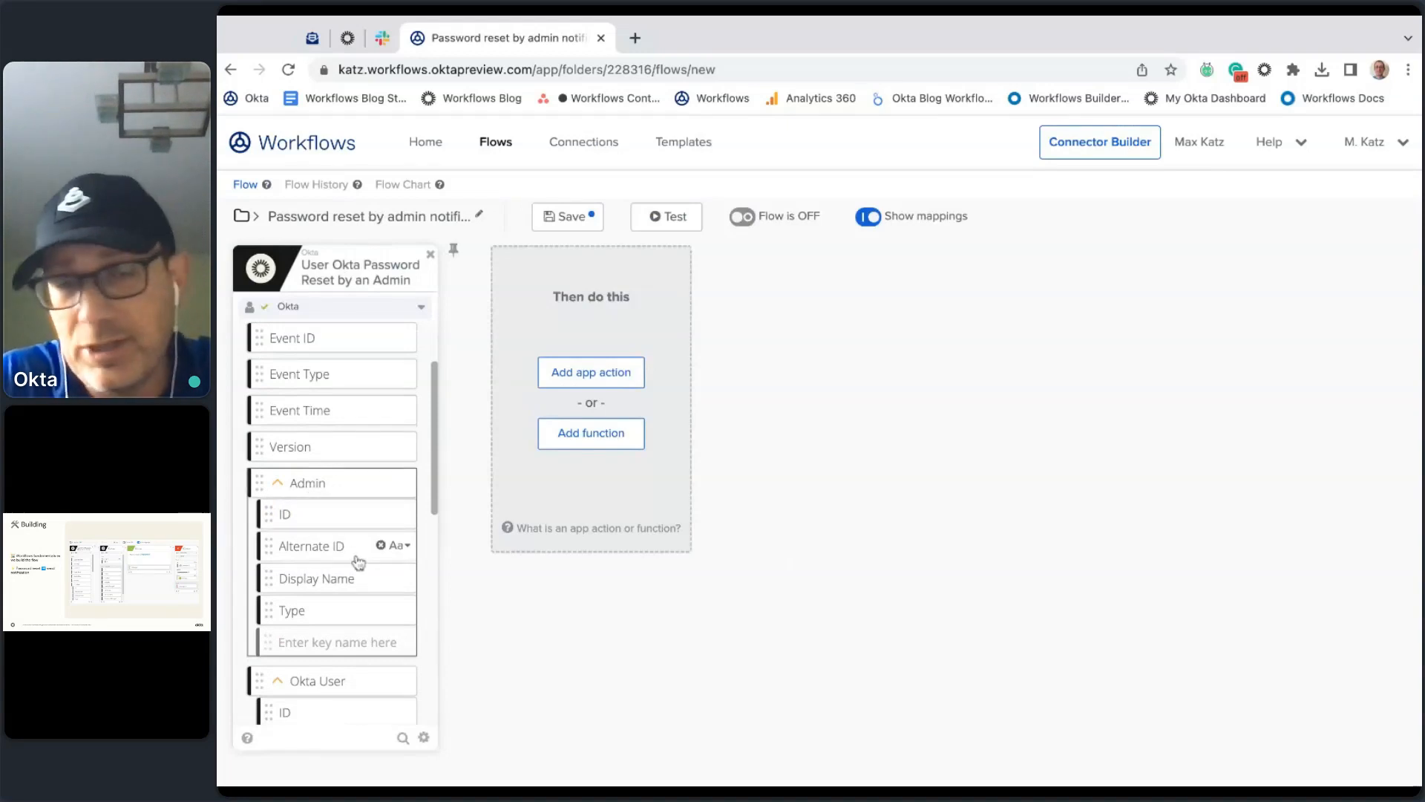
left_click(278, 485)
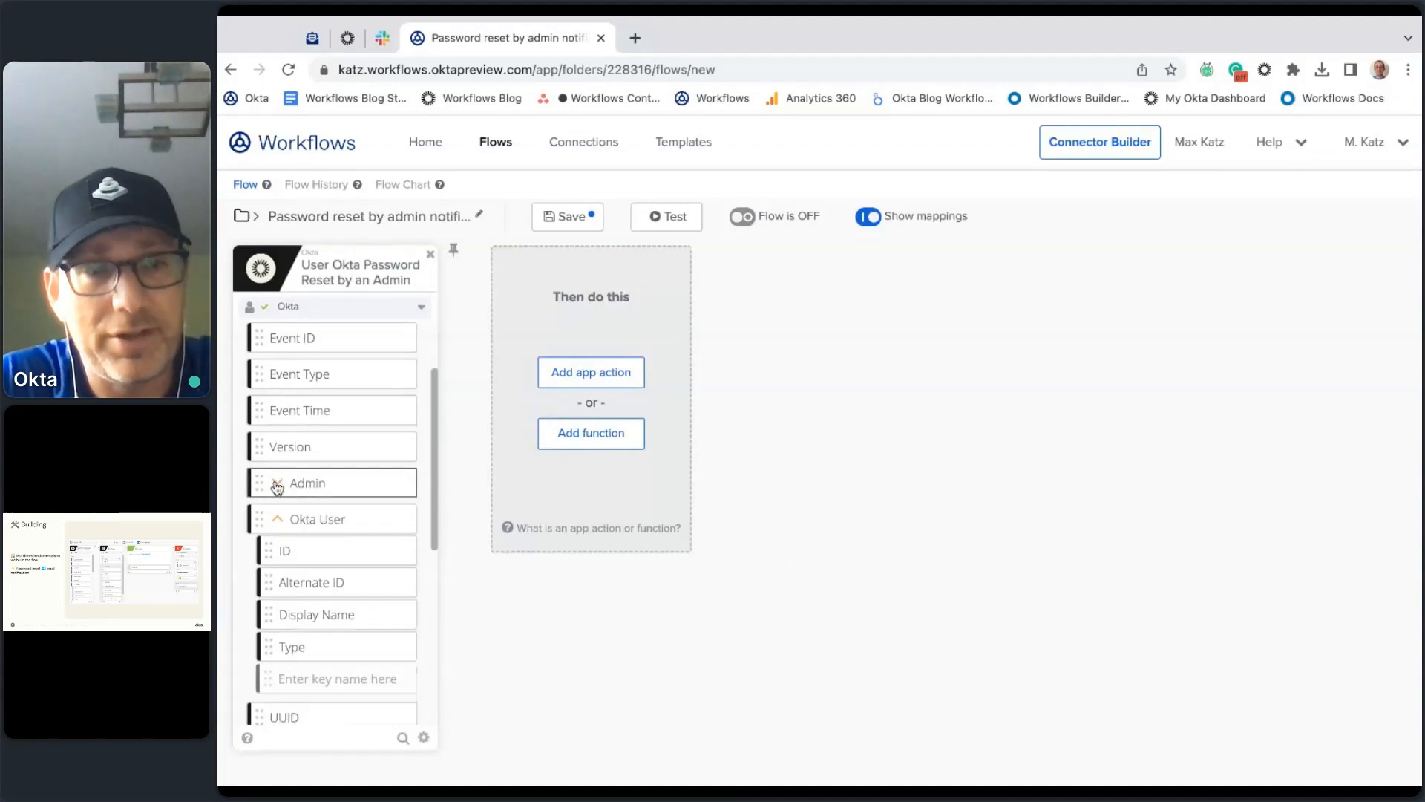
left_click(278, 486)
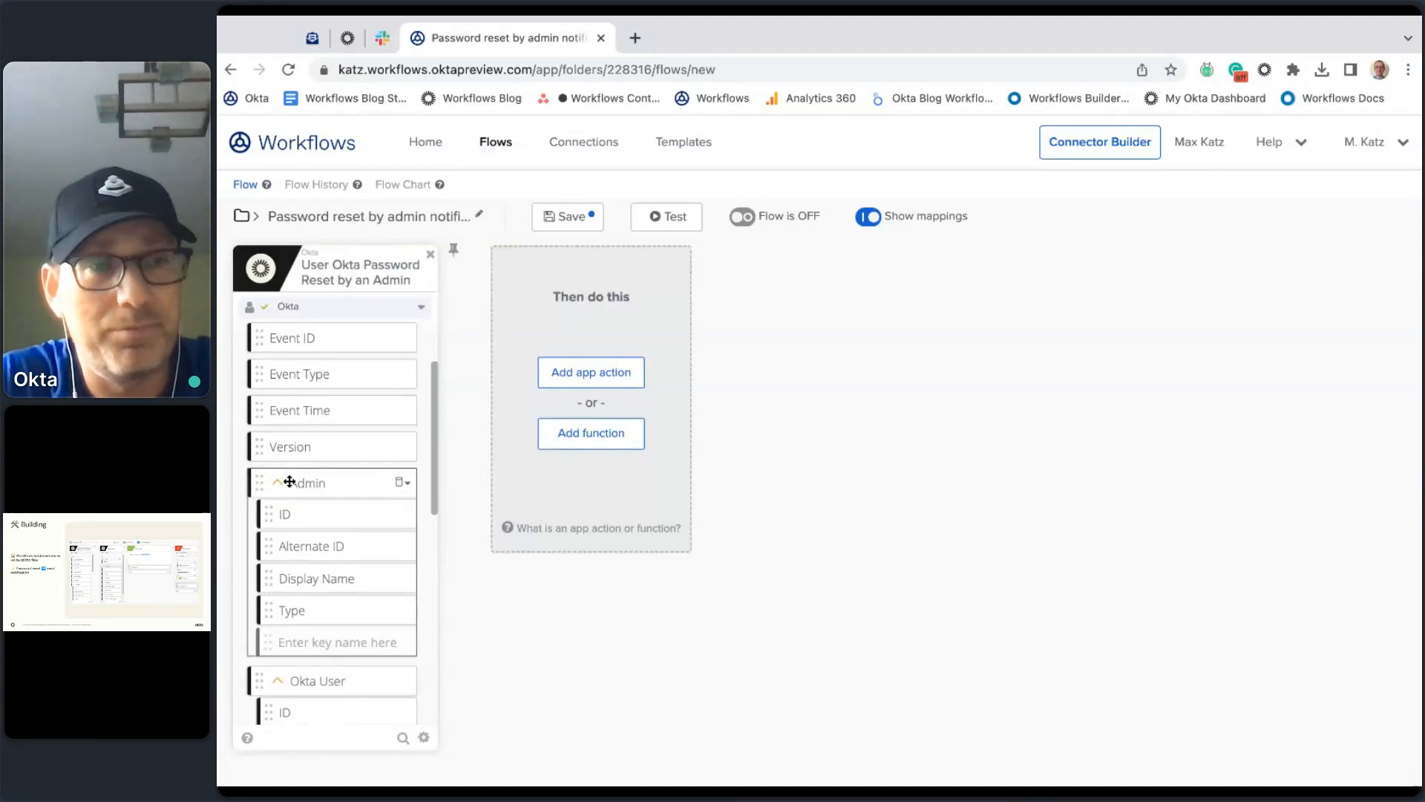
scroll(347, 449, "down", 3)
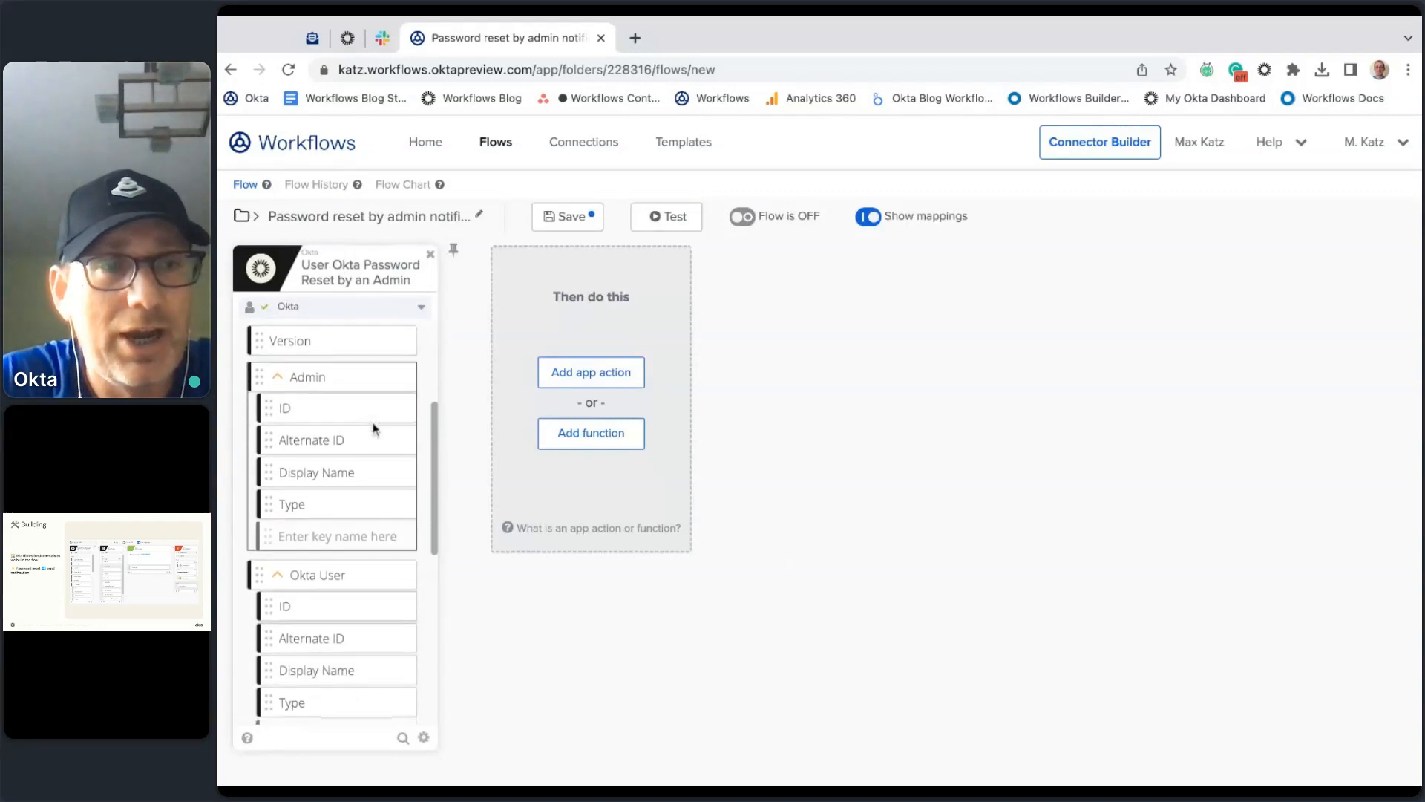
scroll(366, 477, "down", 2)
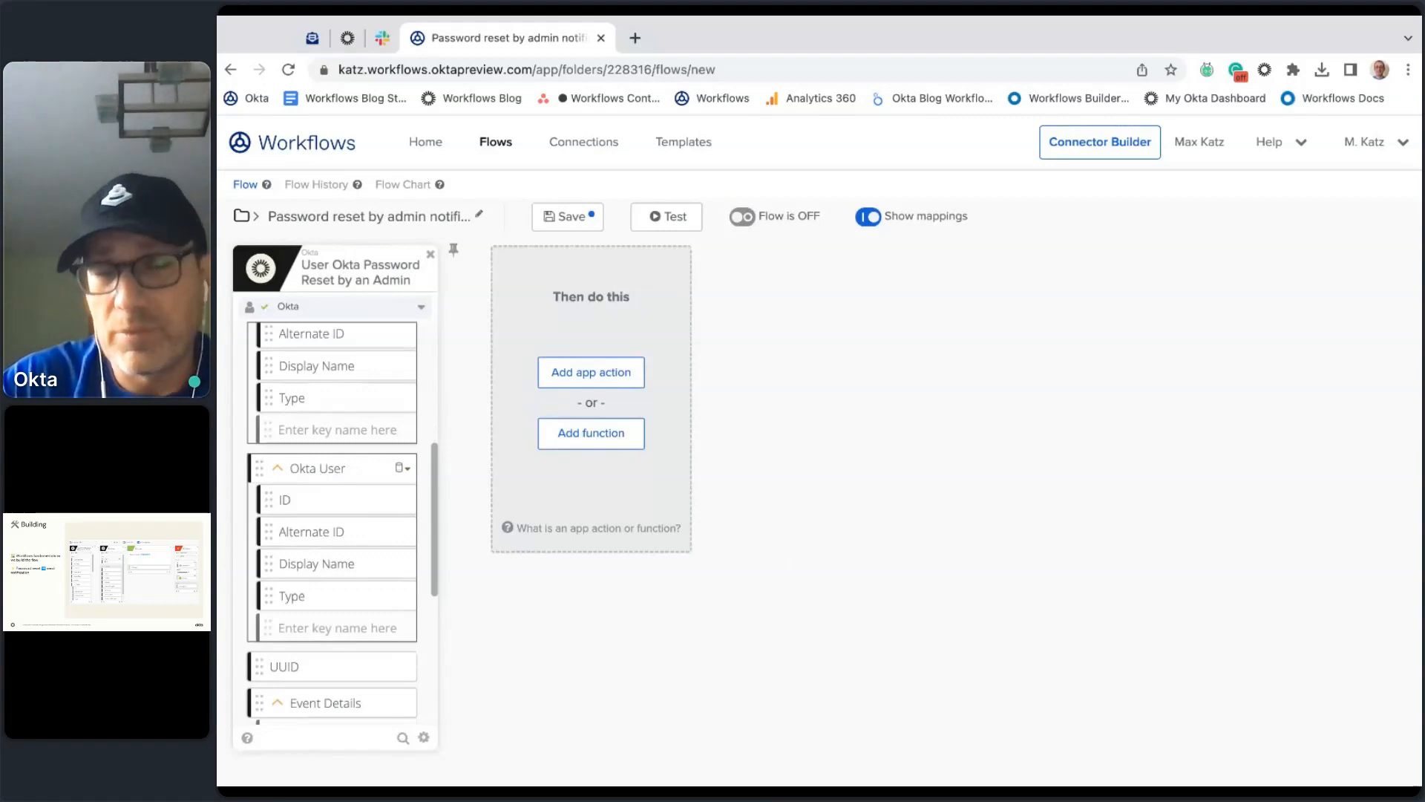
scroll(359, 481, "down", 6)
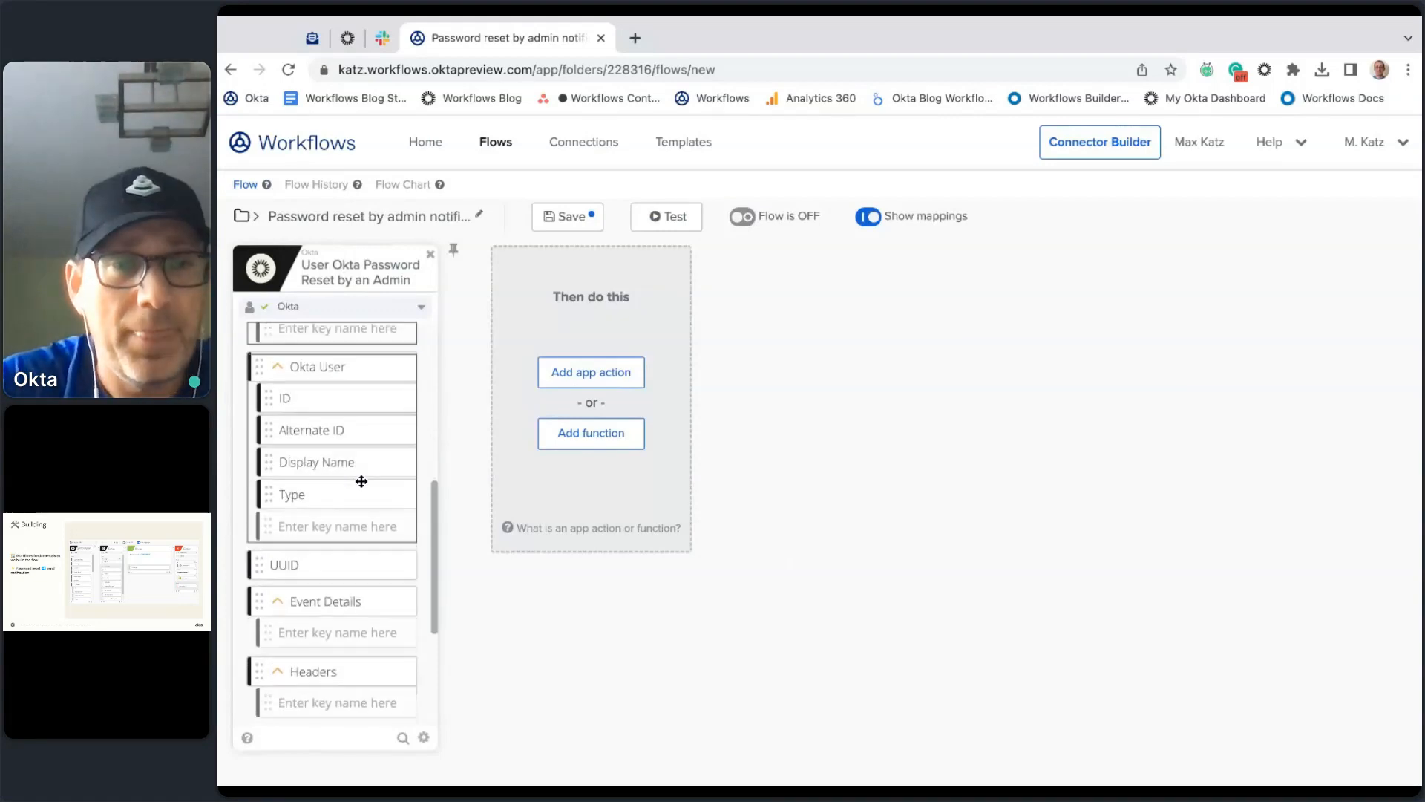
scroll(367, 550, "up", 3)
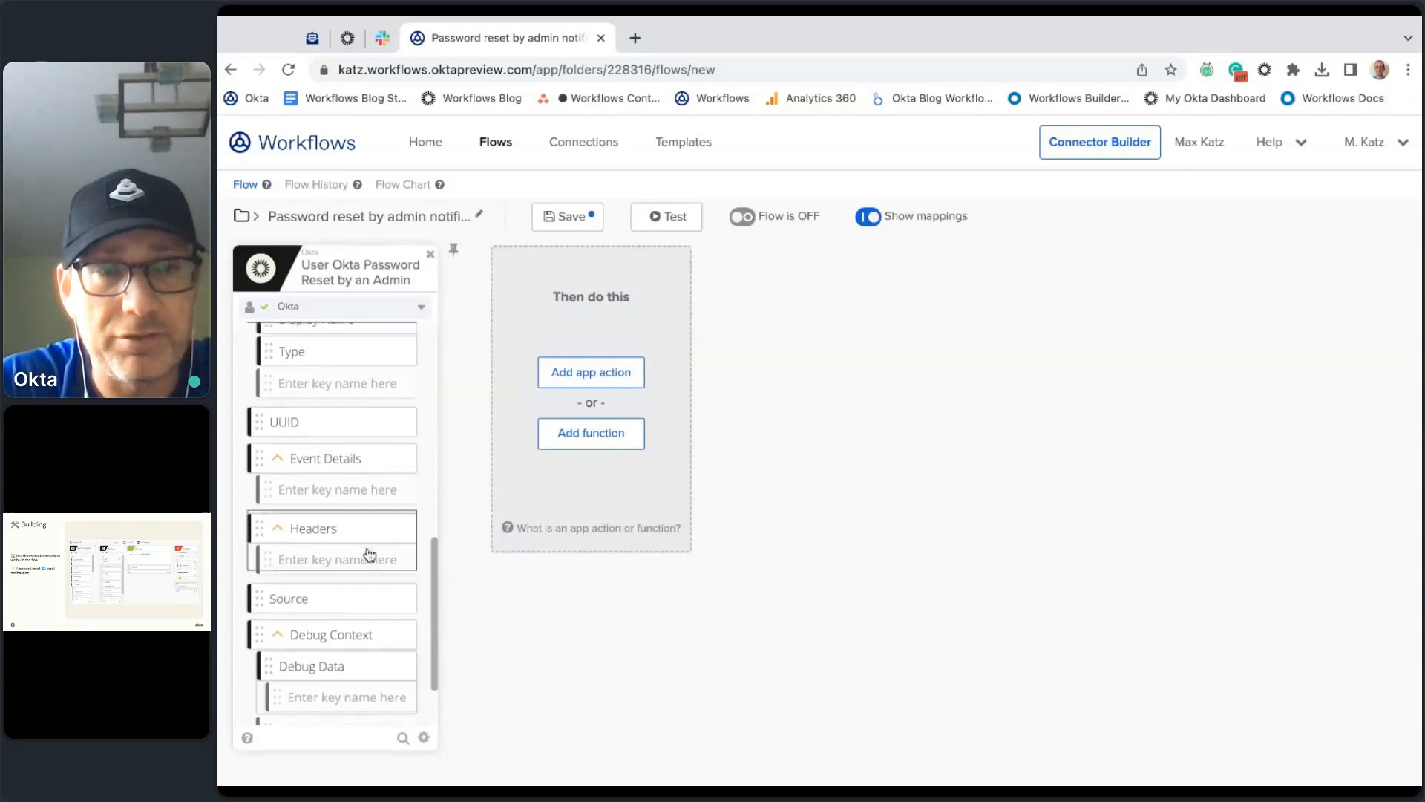
scroll(365, 486, "down", 1)
scroll(365, 486, "up", 6)
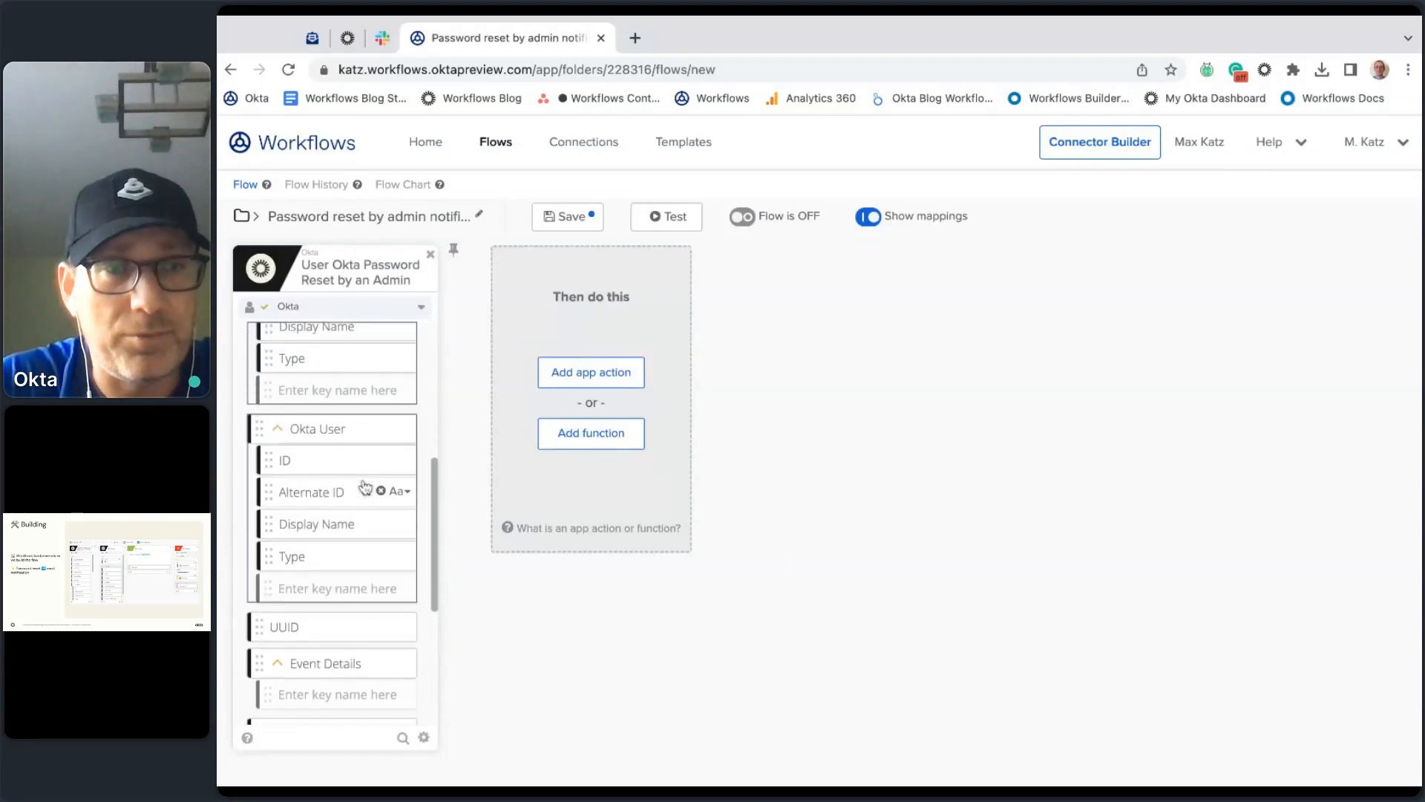
scroll(365, 486, "up", 1)
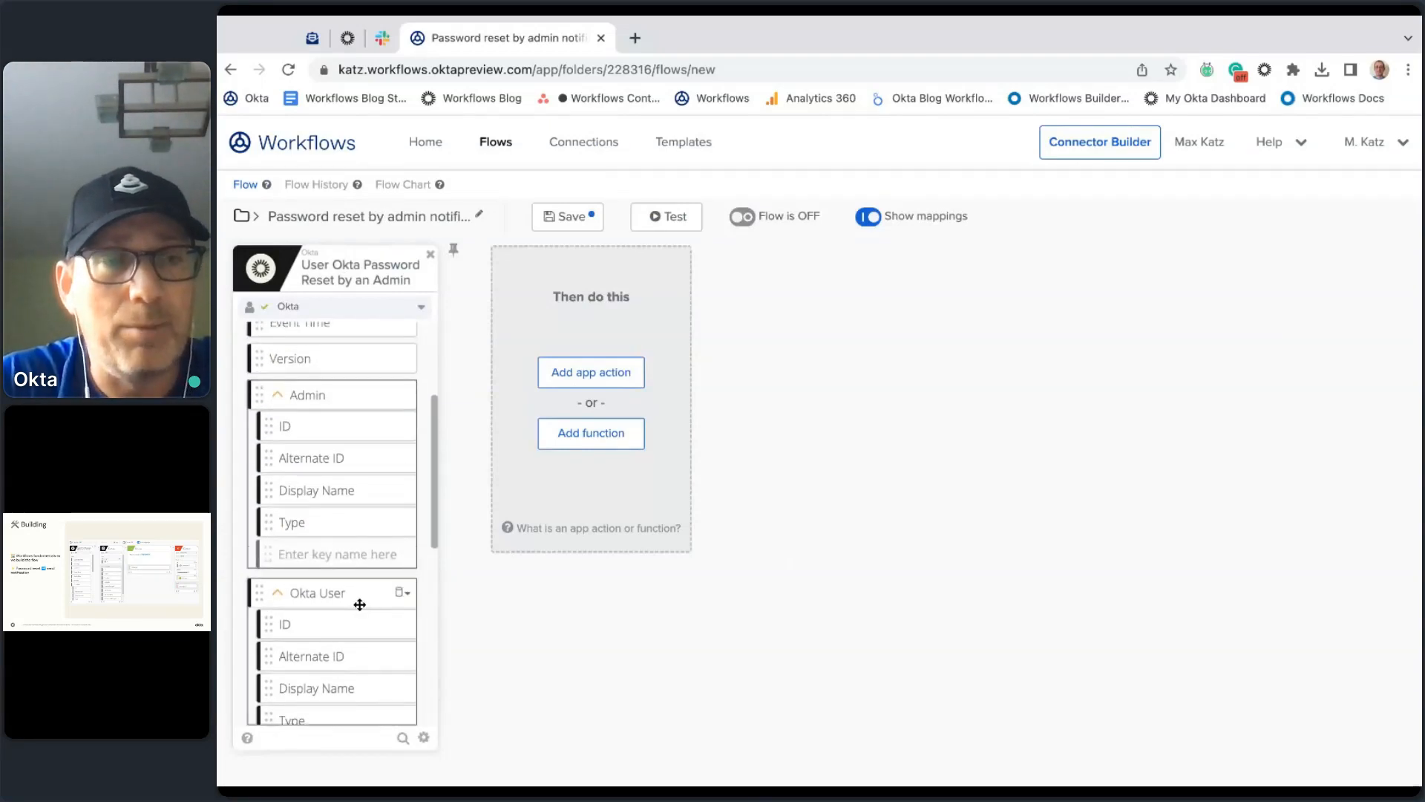
scroll(360, 598, "down", 1)
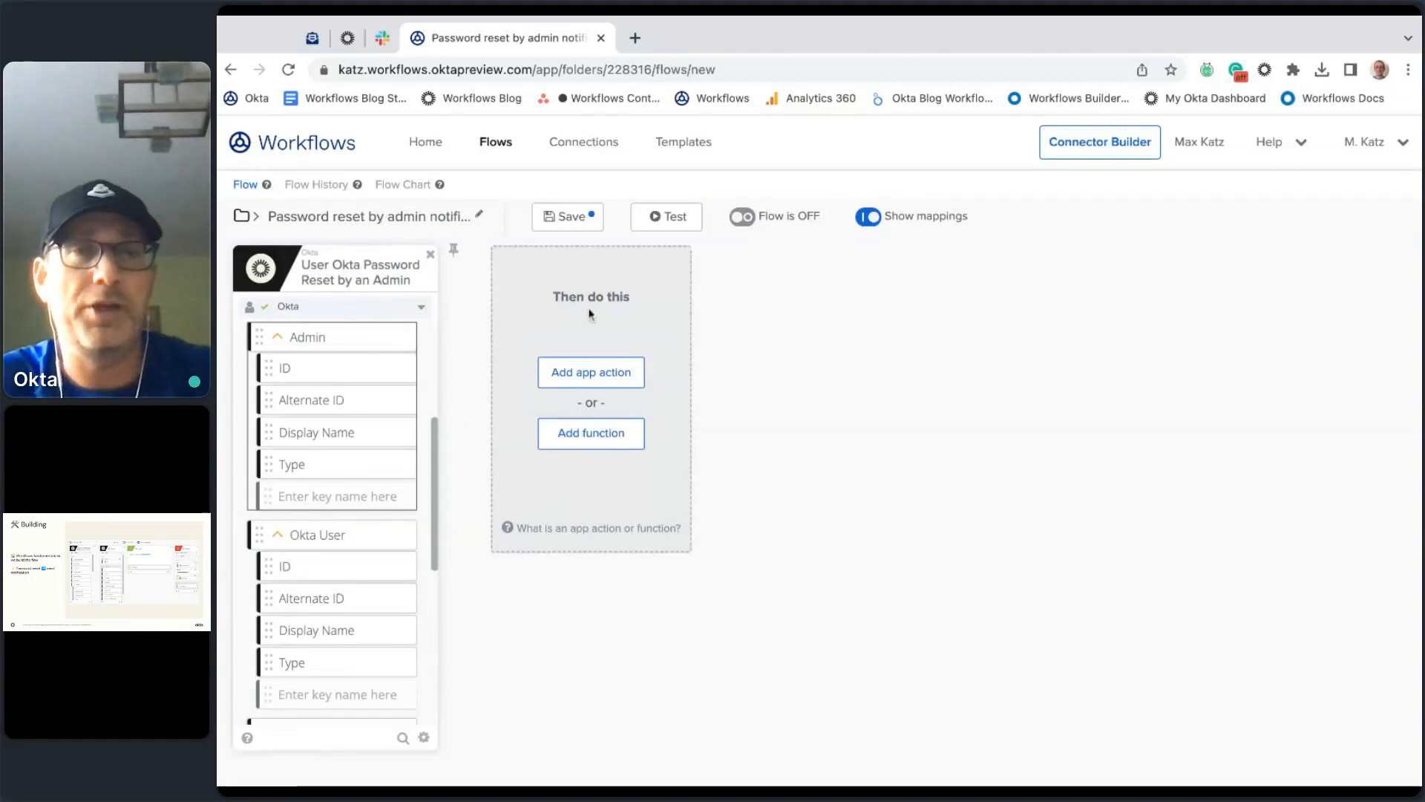
Step: Save the flow, switch it ON, and check Flow History, which shows no executions yet
left_click(579, 216)
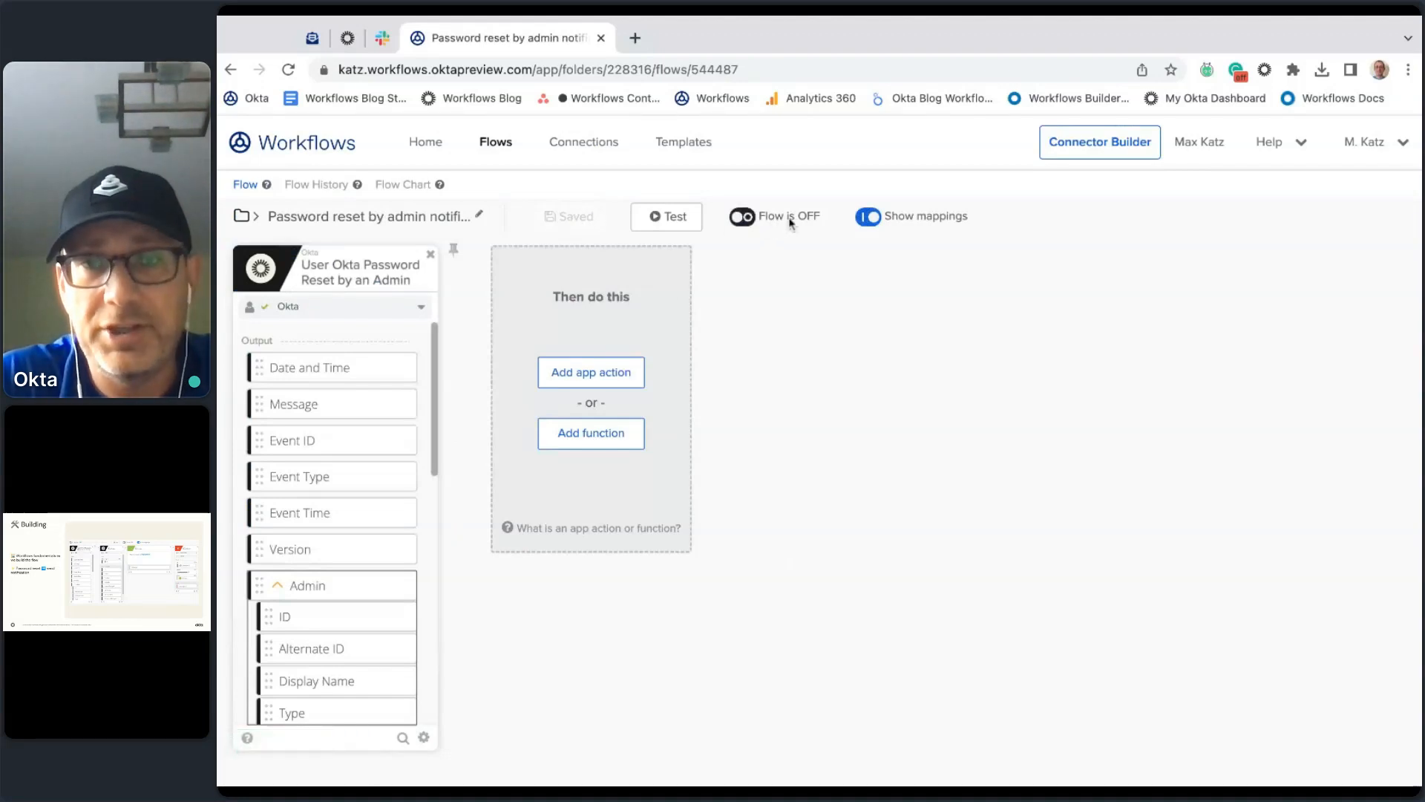
left_click(742, 217)
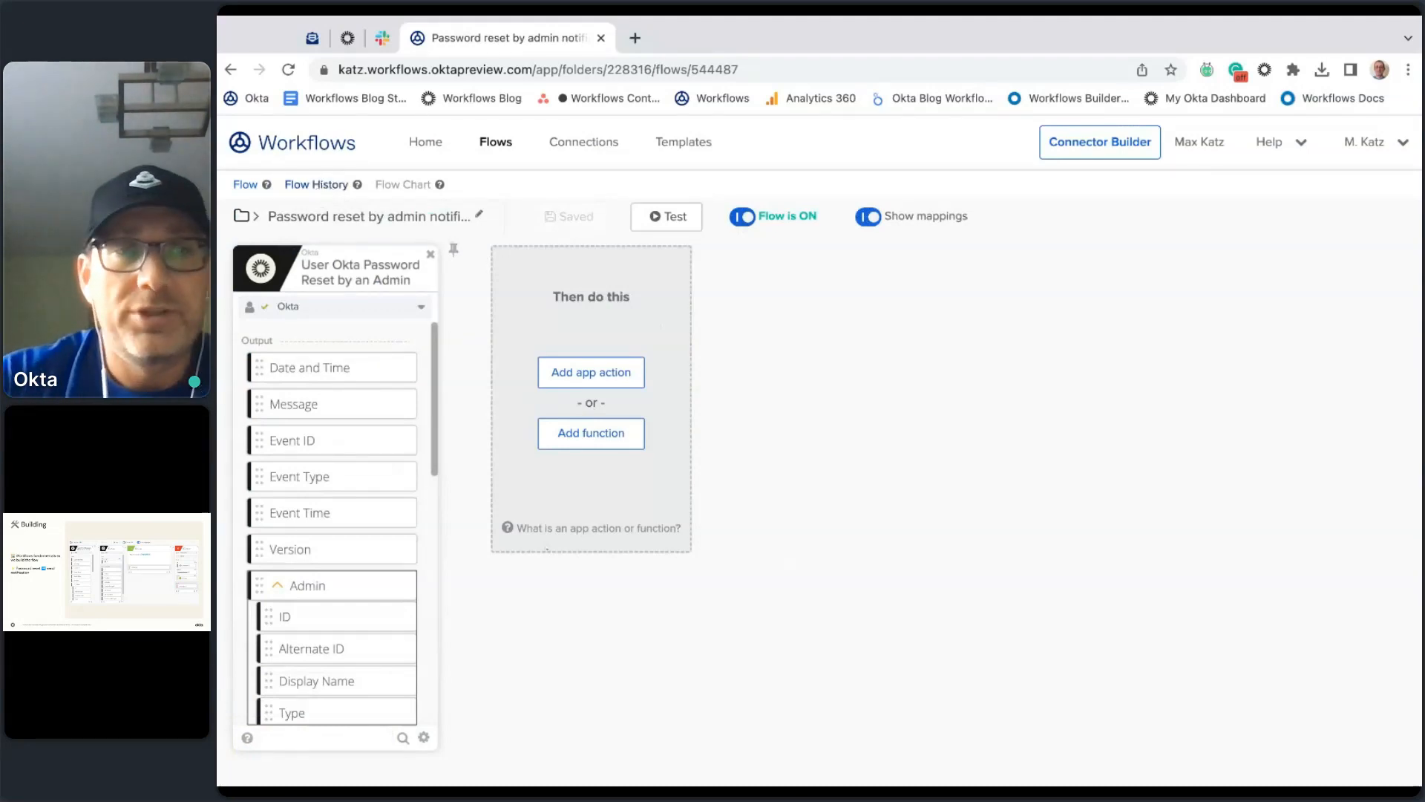
left_click(344, 185)
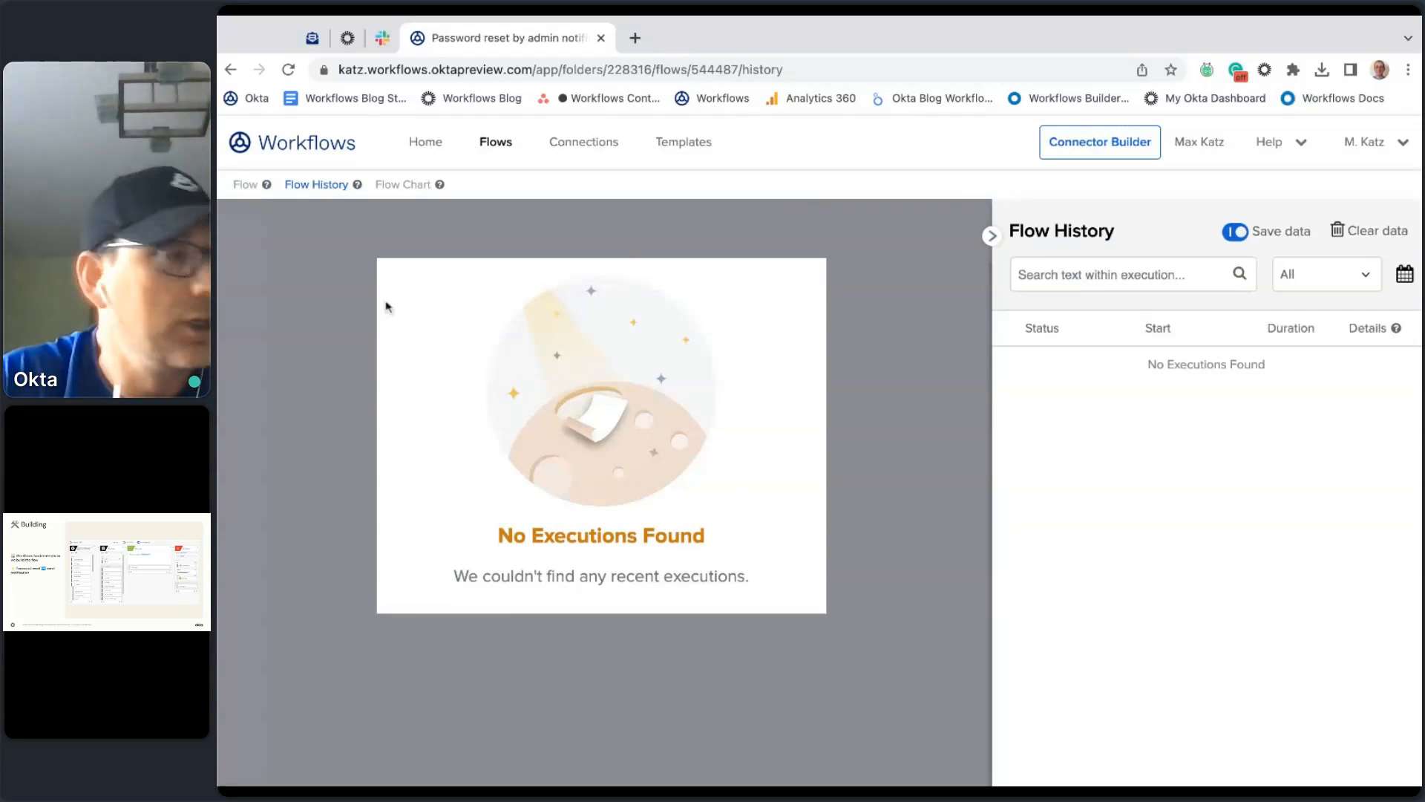
Step: Reset the test user's password via Resend Password Email in Admin Console, then return to Workflows
left_click(347, 39)
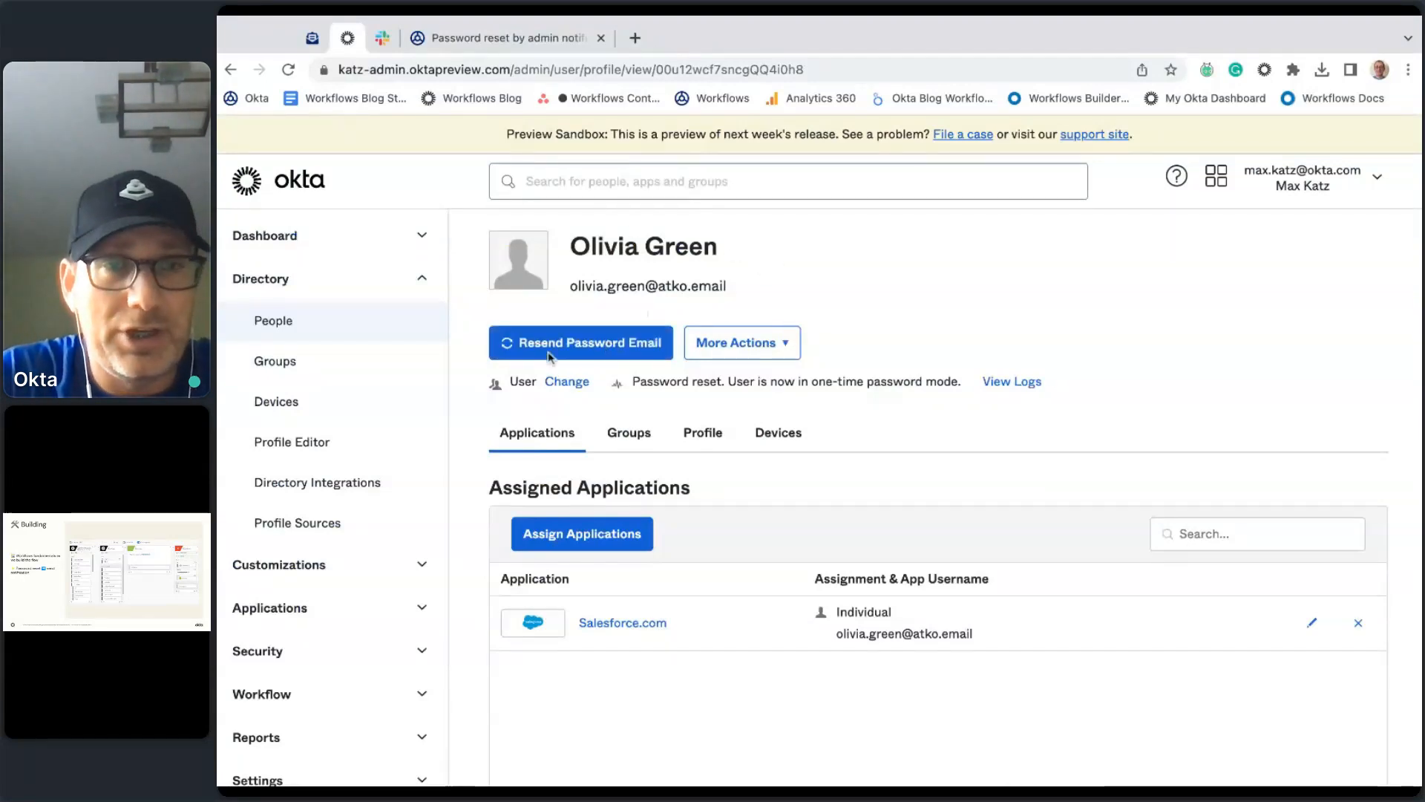
left_click(582, 349)
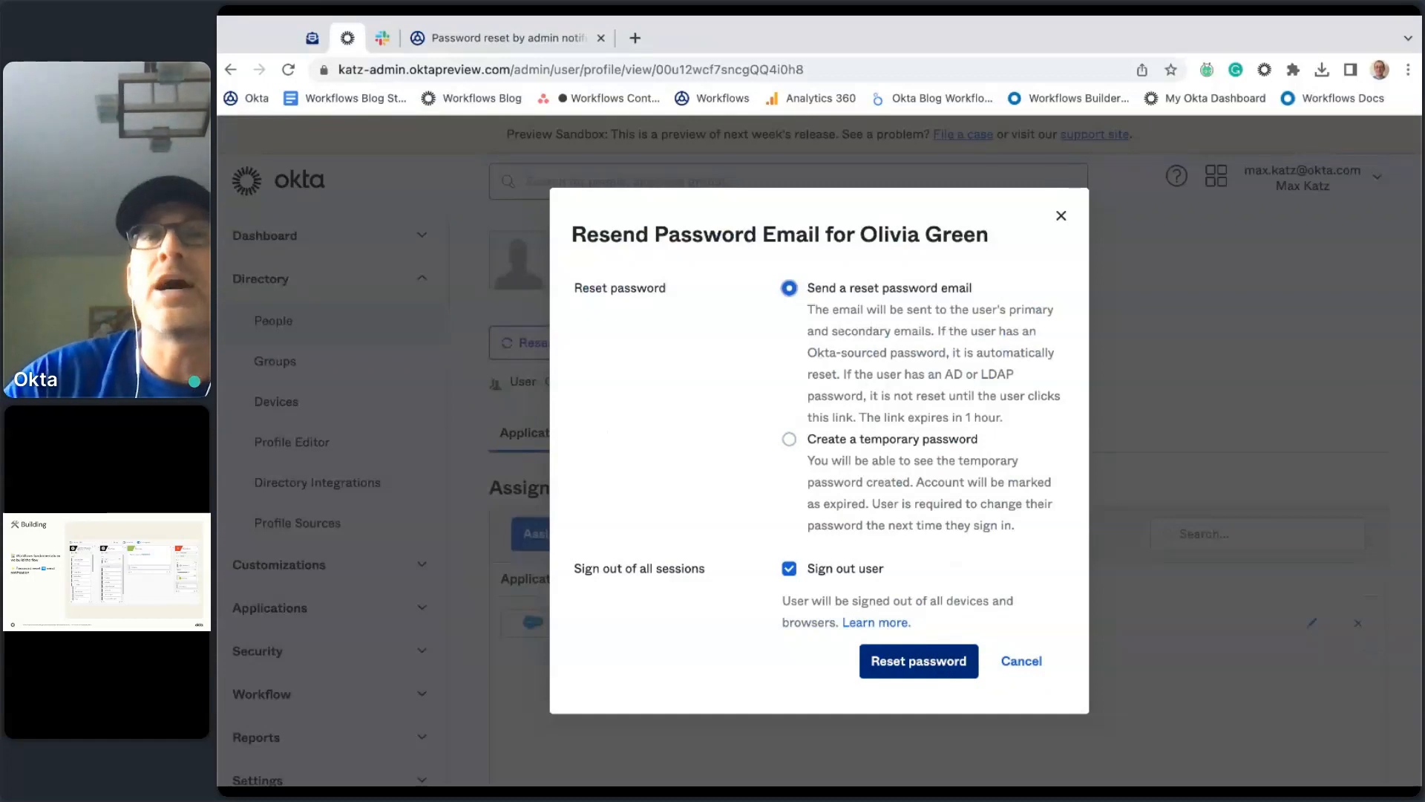
left_click(934, 669)
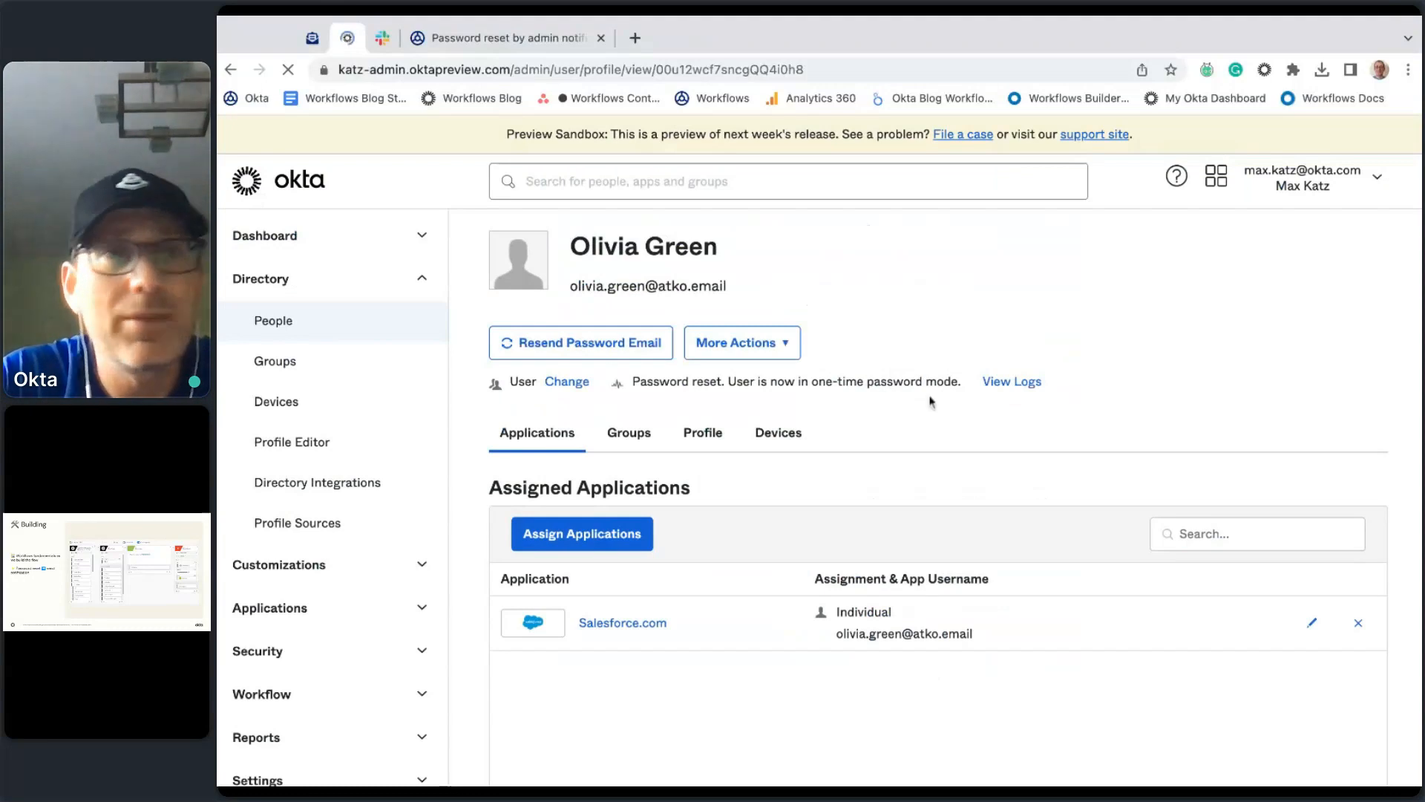
left_click(518, 29)
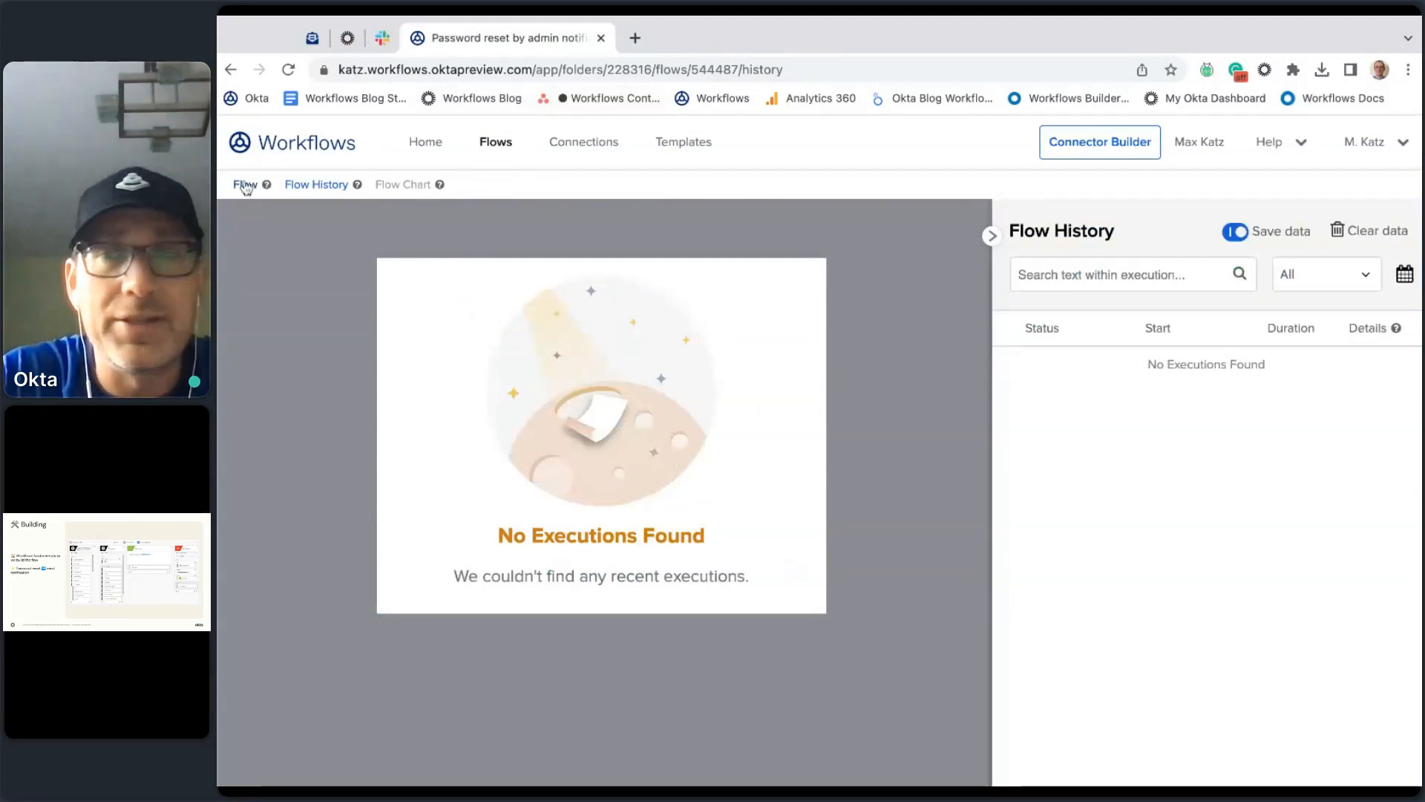
Step: Refresh Flow History, select the new Success run and expand its Admin output details
left_click(246, 186)
left_click(318, 189)
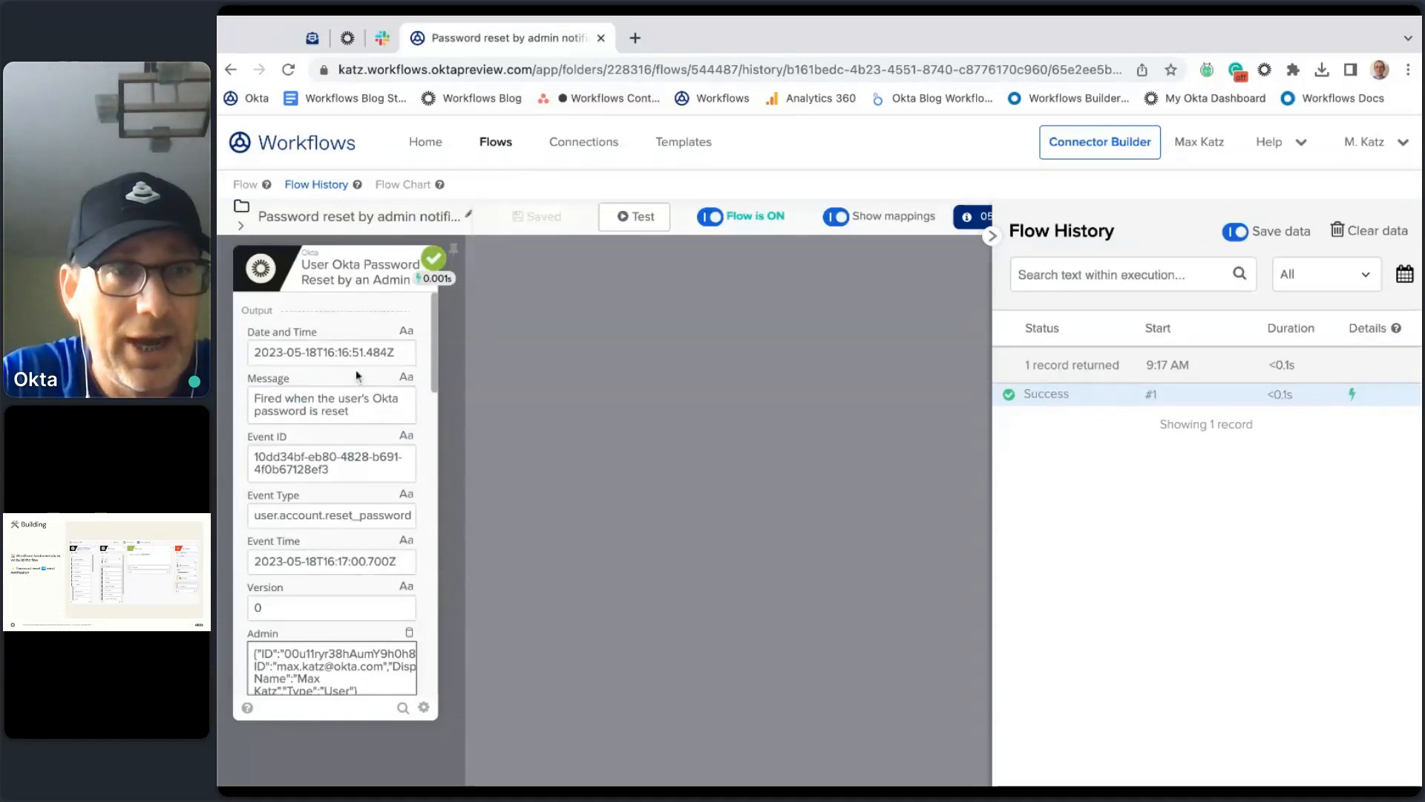
scroll(357, 377, "down", 1)
scroll(356, 376, "down", 10)
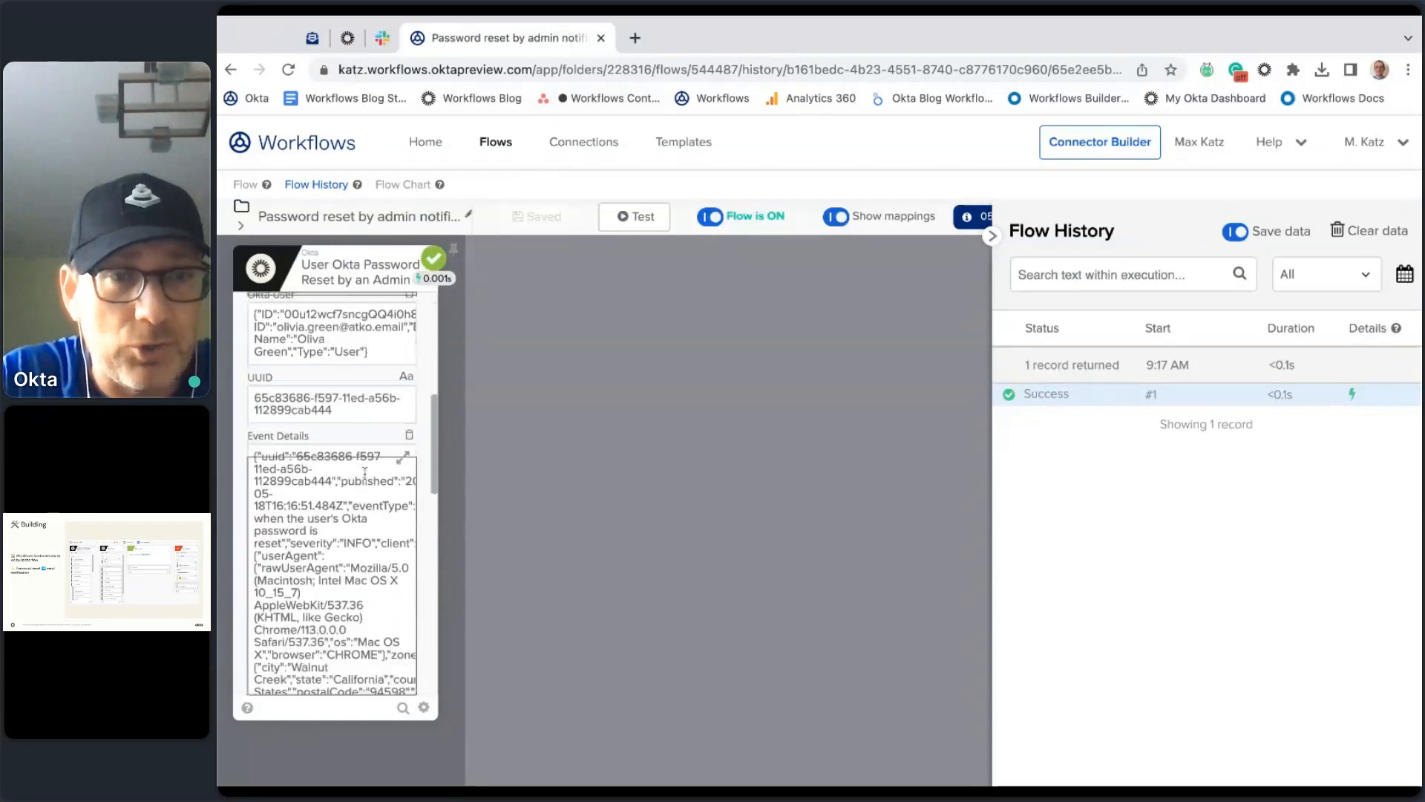
scroll(363, 473, "down", 3)
scroll(364, 473, "up", 10)
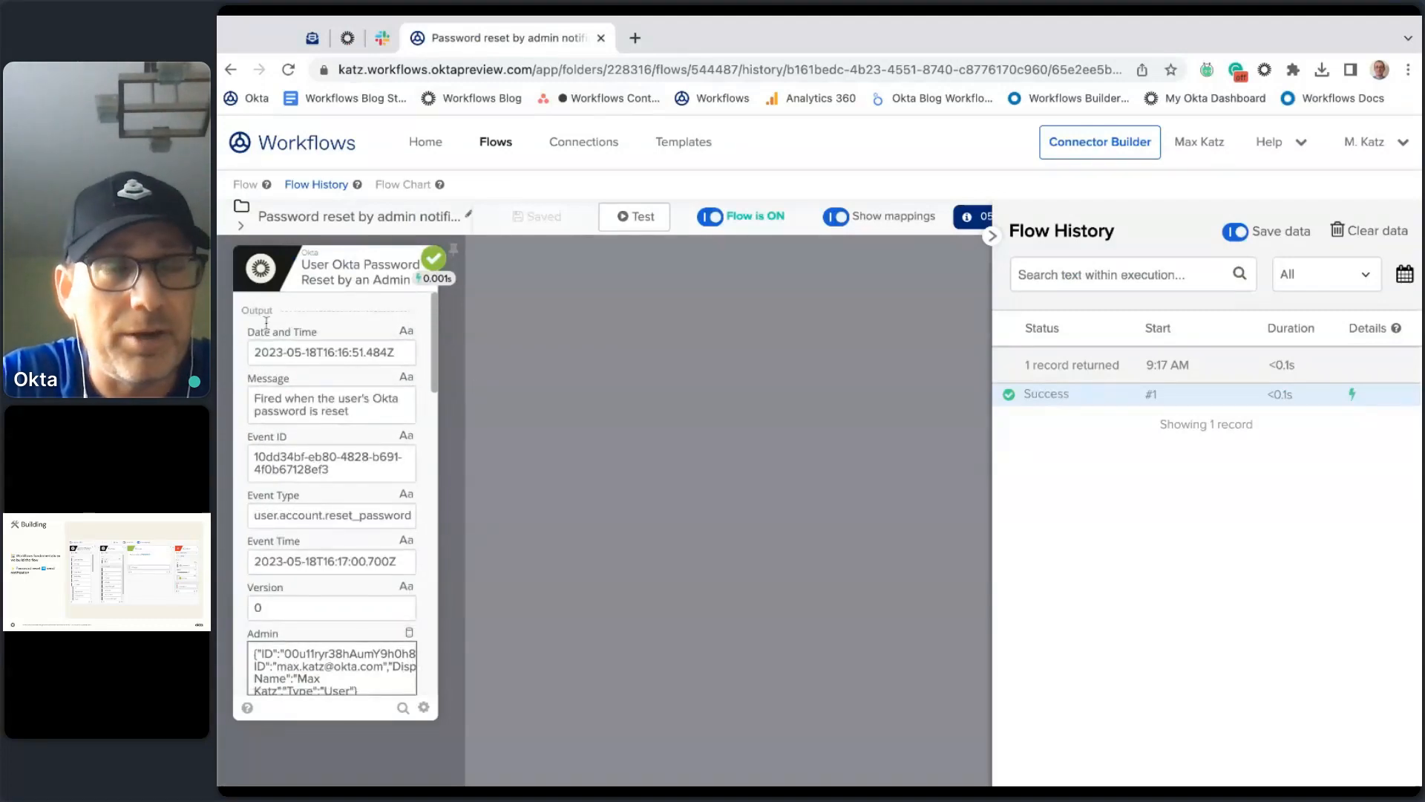
scroll(375, 382, "down", 3)
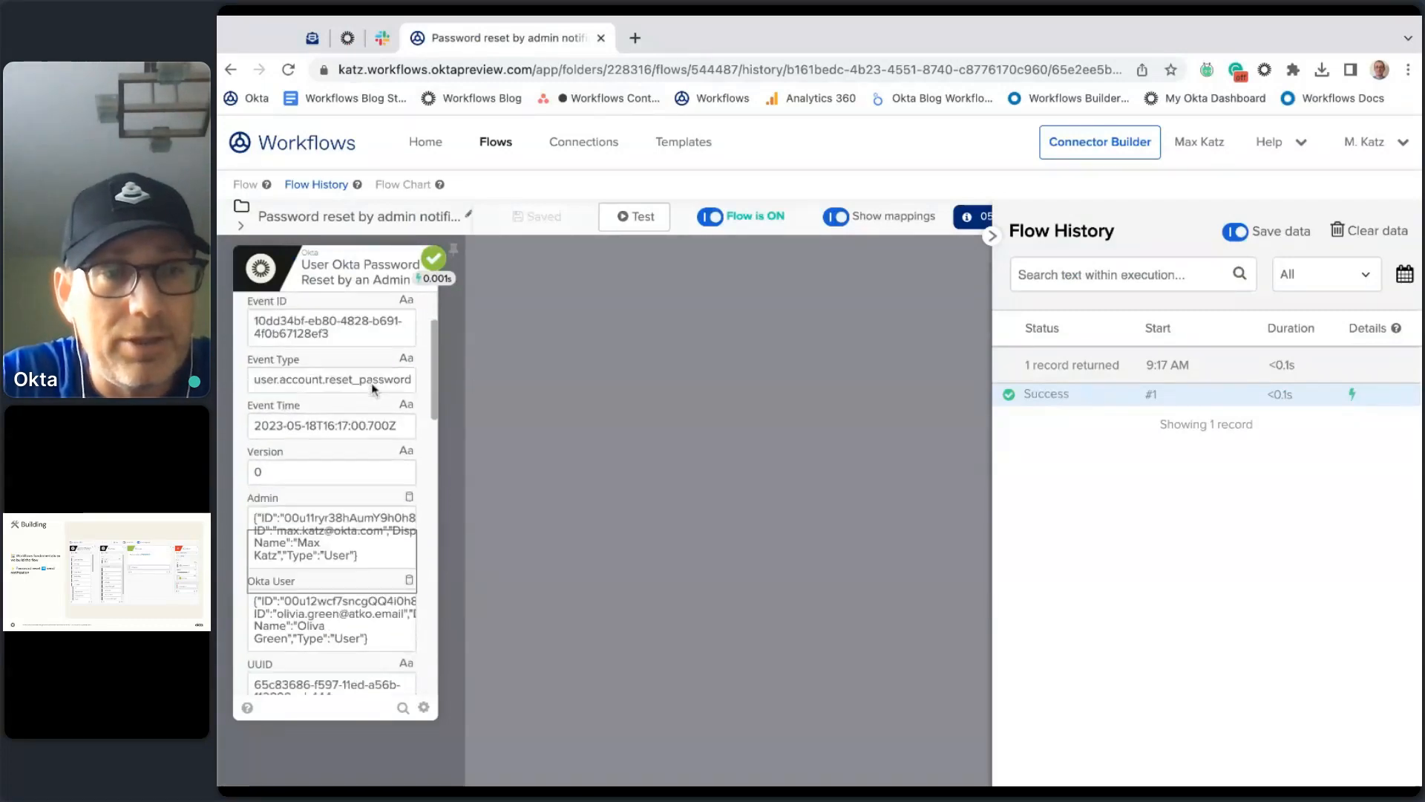
left_click(405, 490)
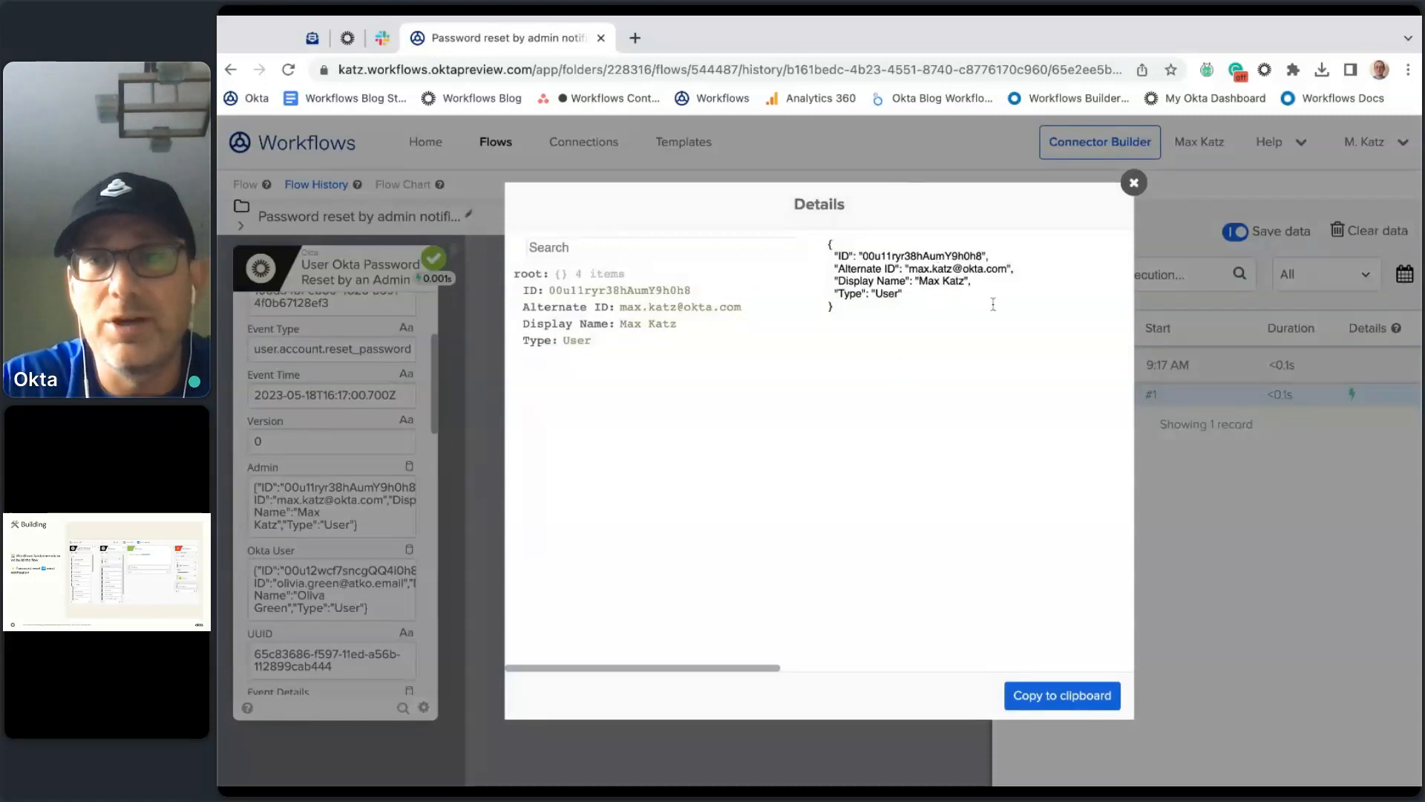
Step: Close the Admin details, then expand and review the run's Okta User output
left_click(1133, 184)
scroll(405, 571, "down", 1)
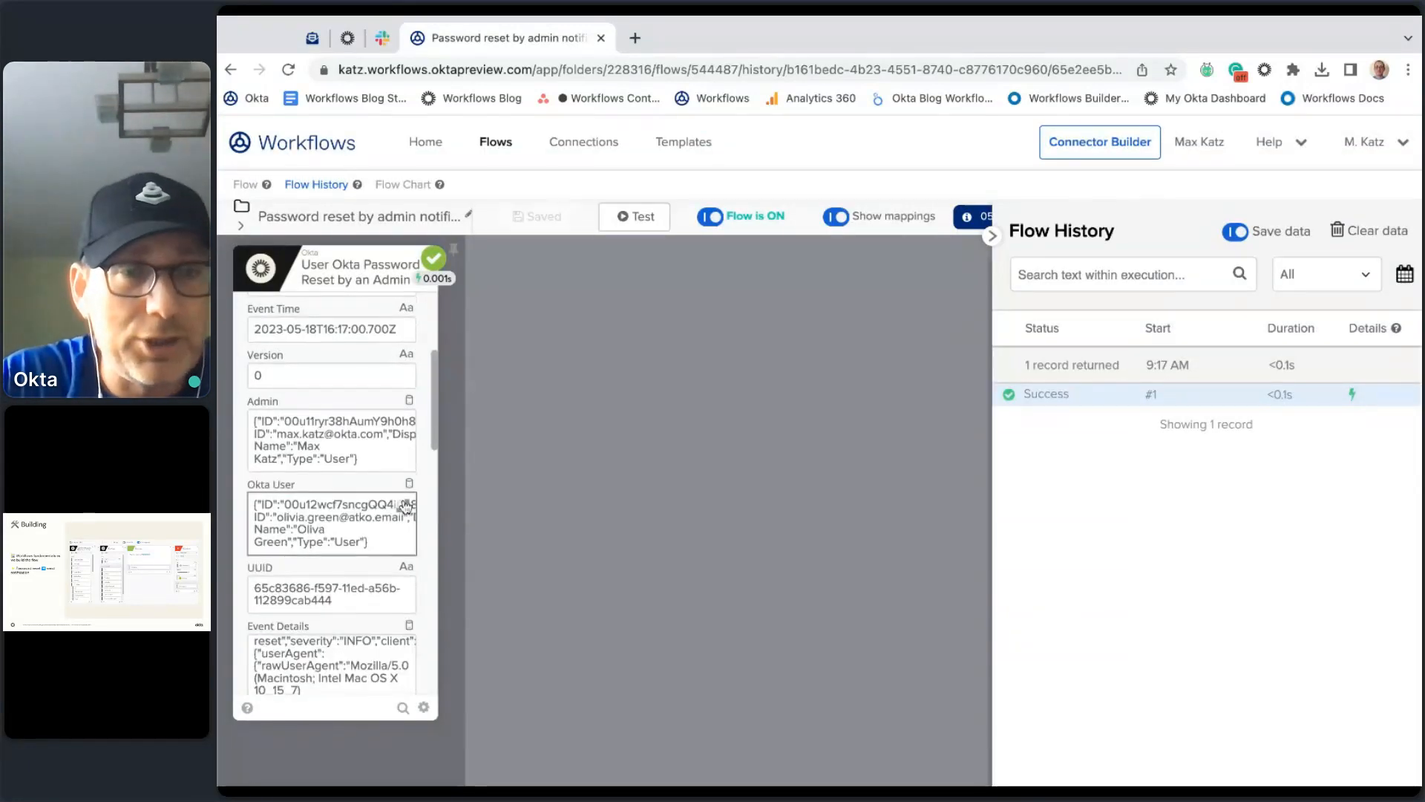
left_click(405, 508)
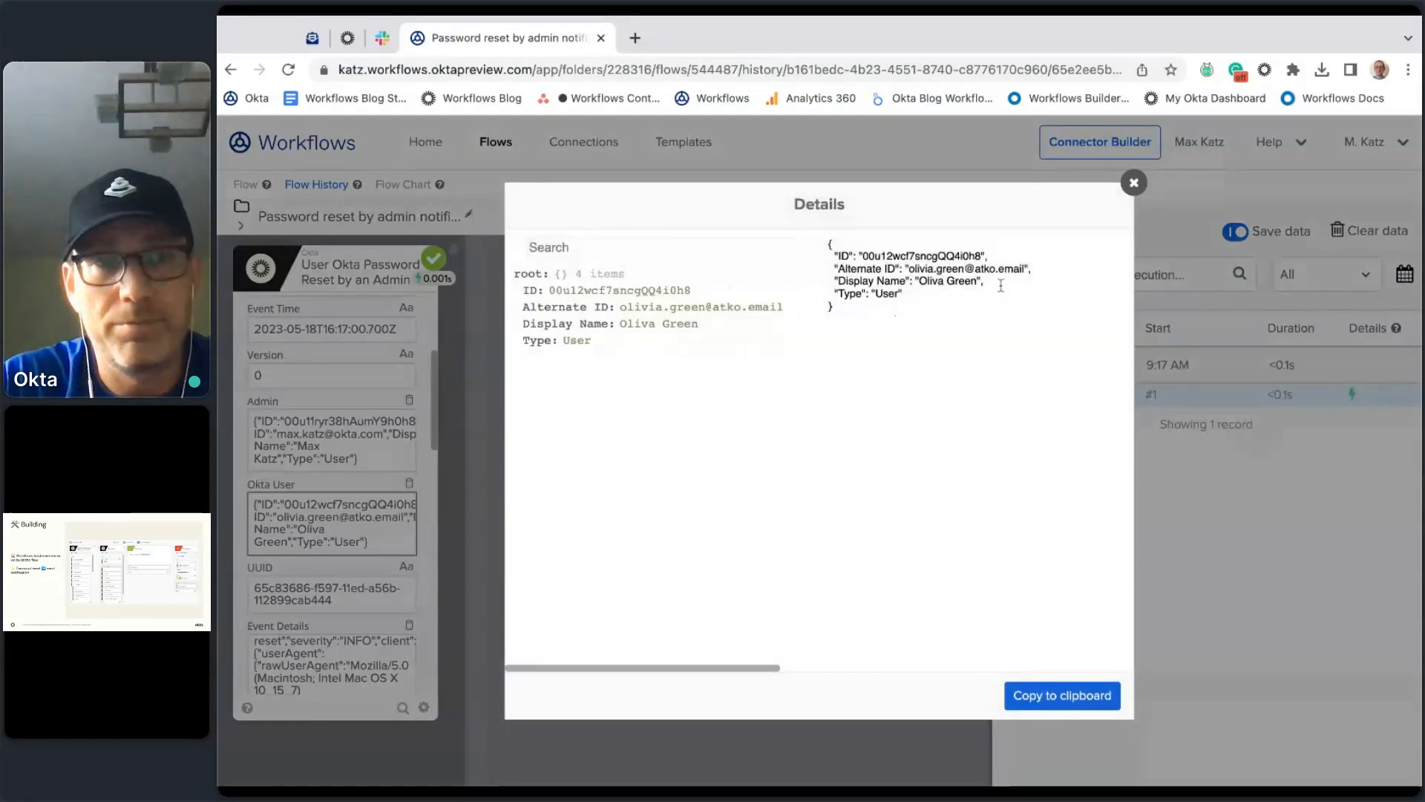
left_click(1134, 183)
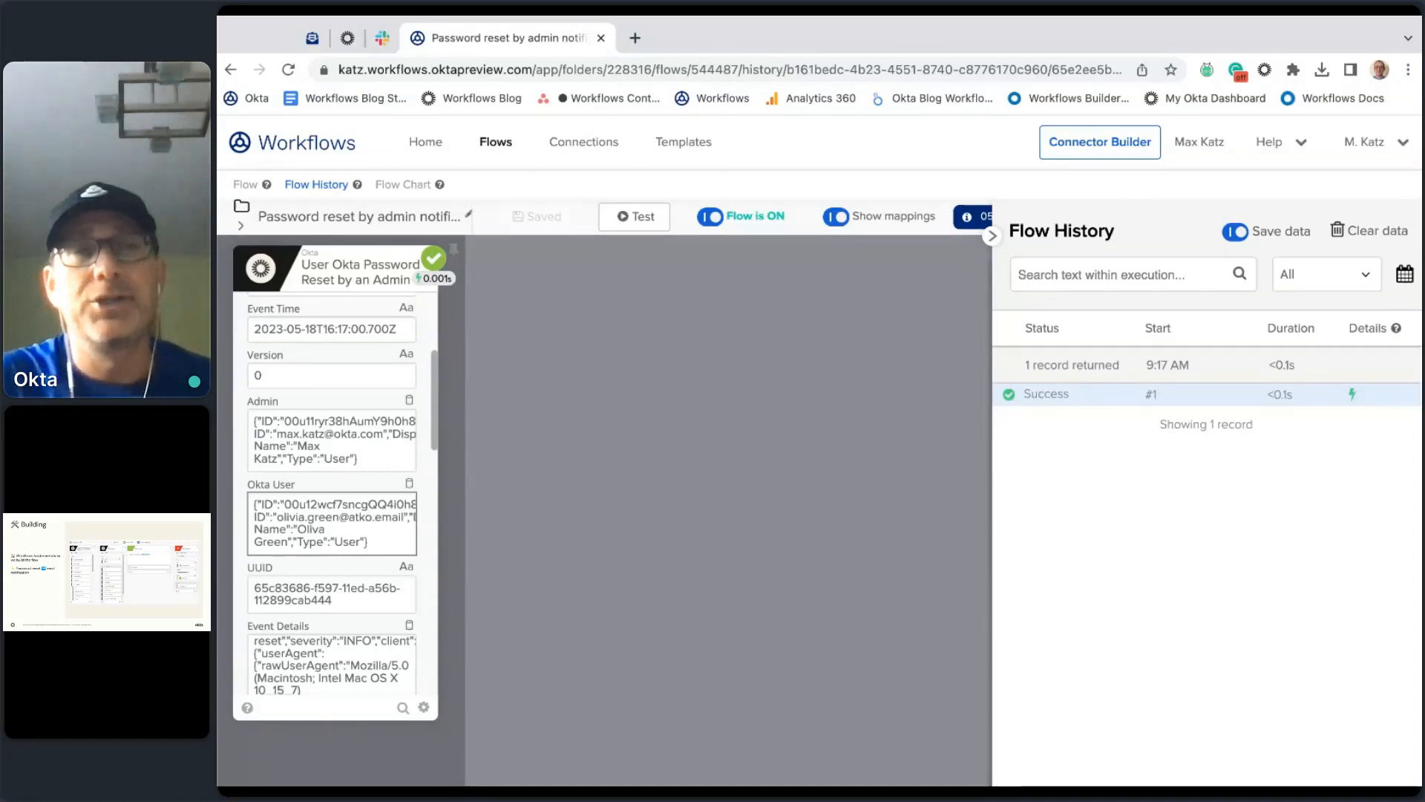
scroll(380, 411, "down", 1)
scroll(380, 411, "up", 1)
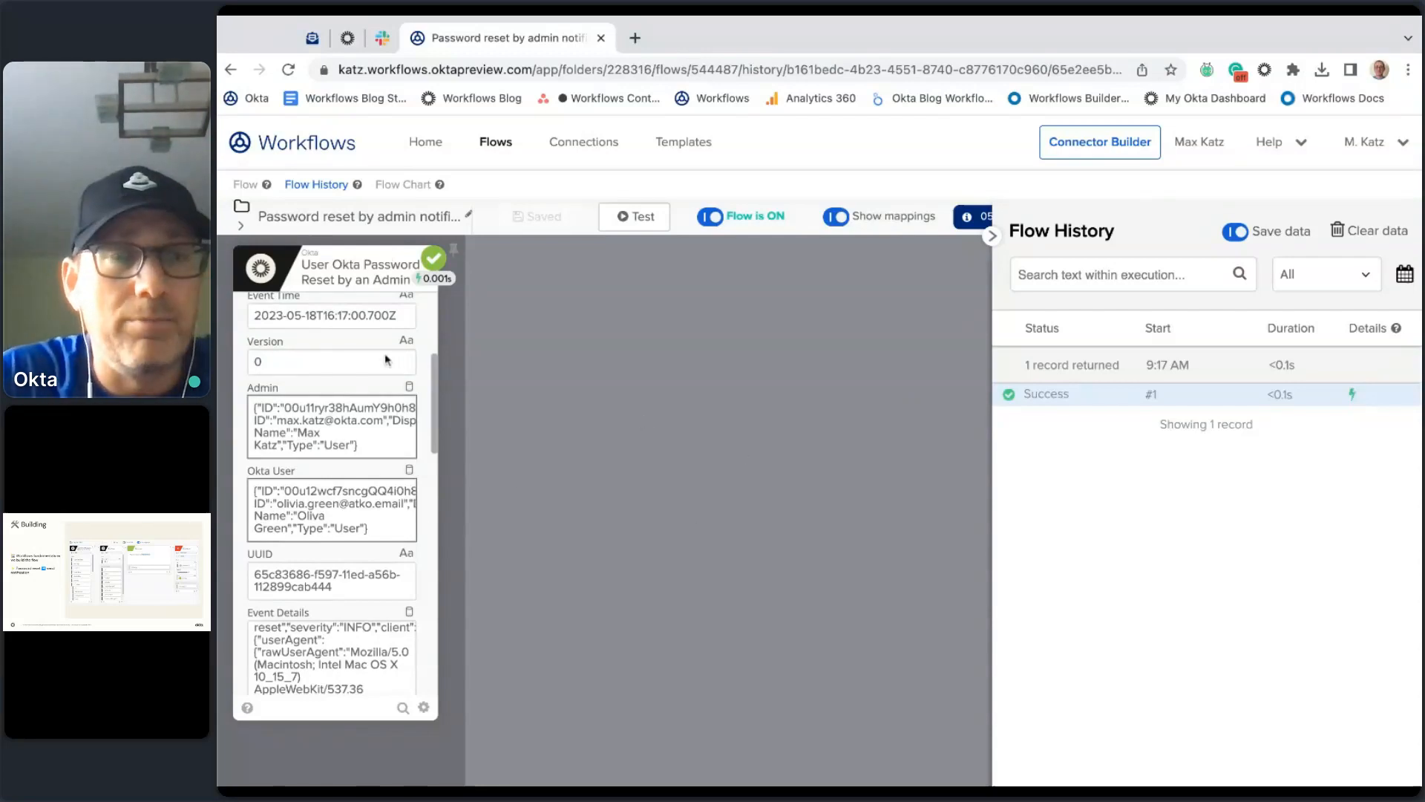
scroll(372, 423, "up", 3)
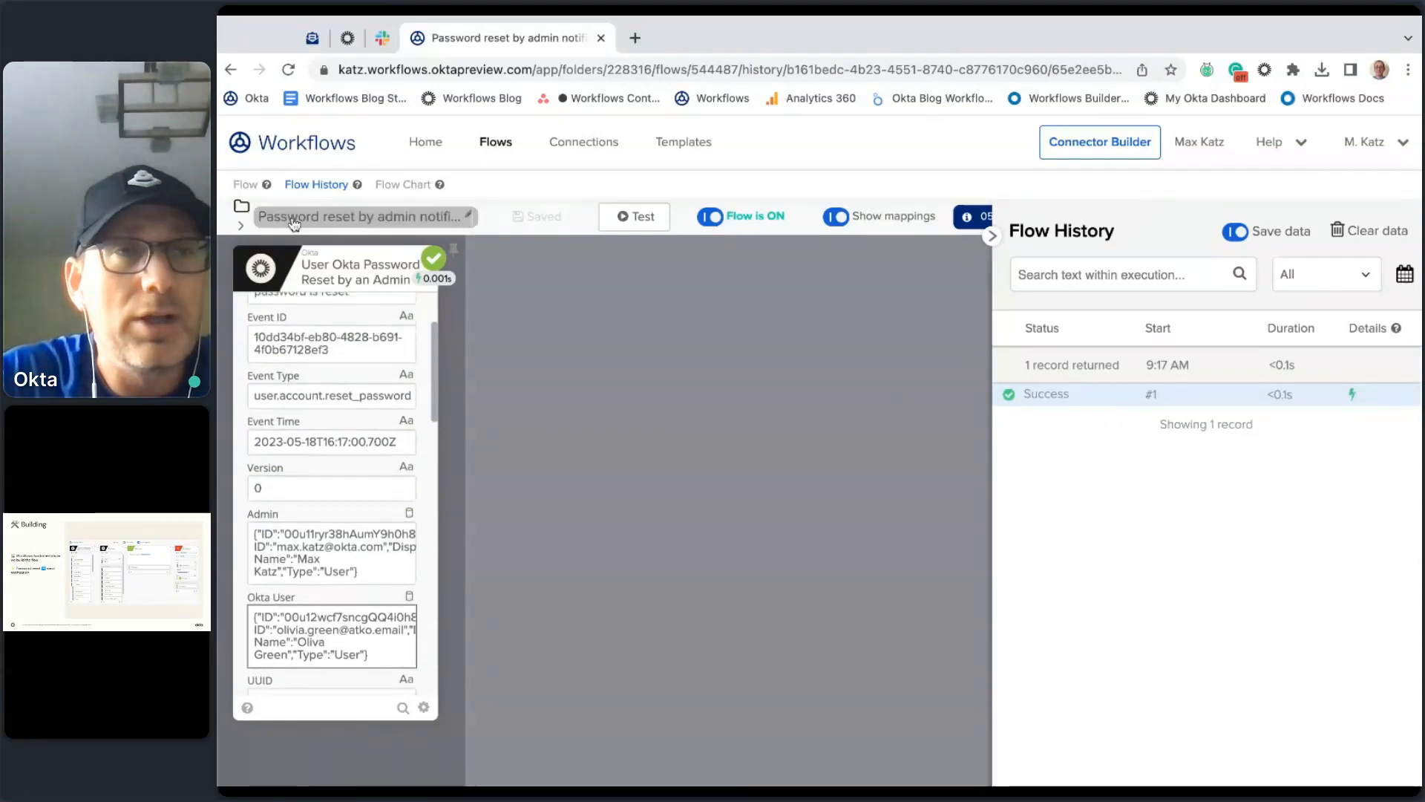
Step: Refresh the run history, then reopen and close the Okta User output details
left_click(246, 184)
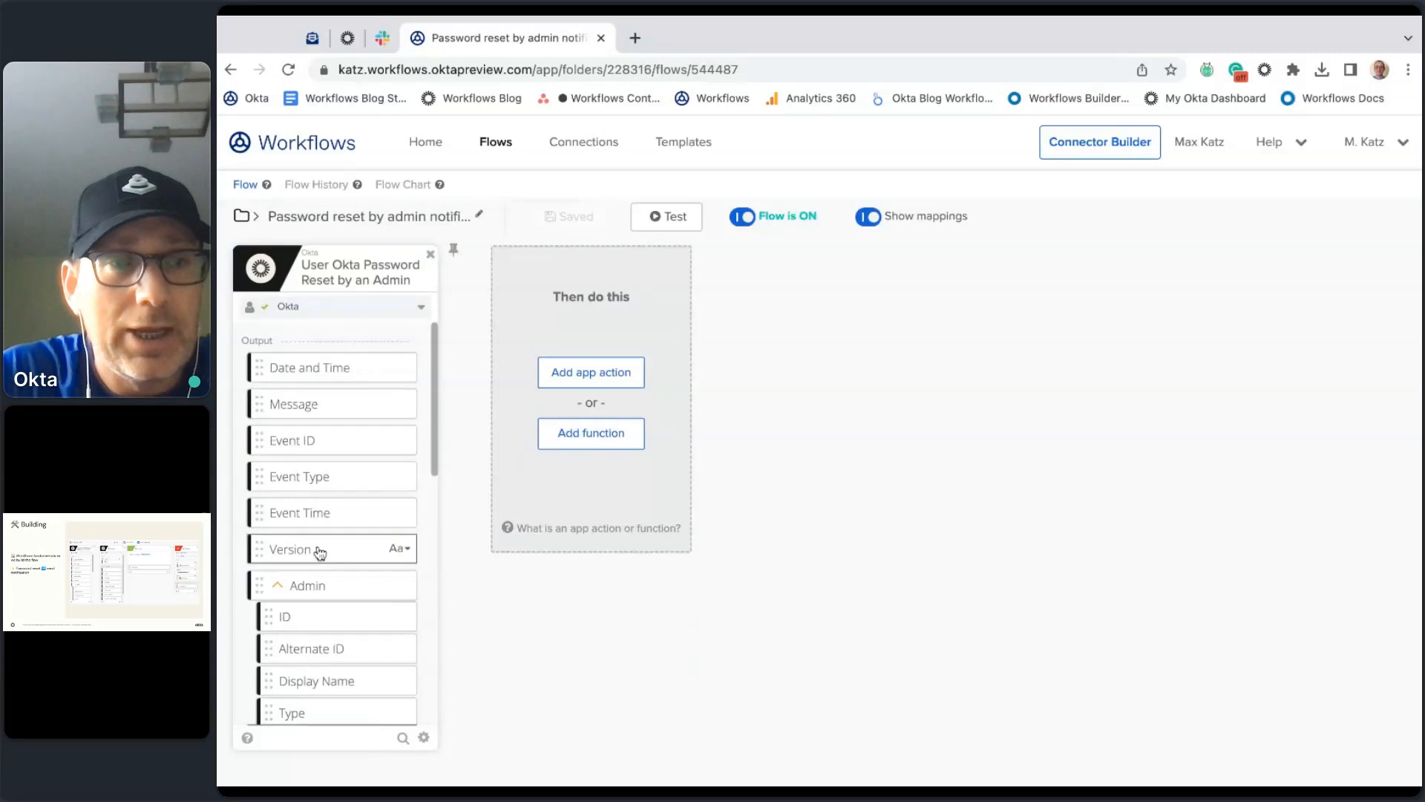
scroll(320, 552, "down", 2)
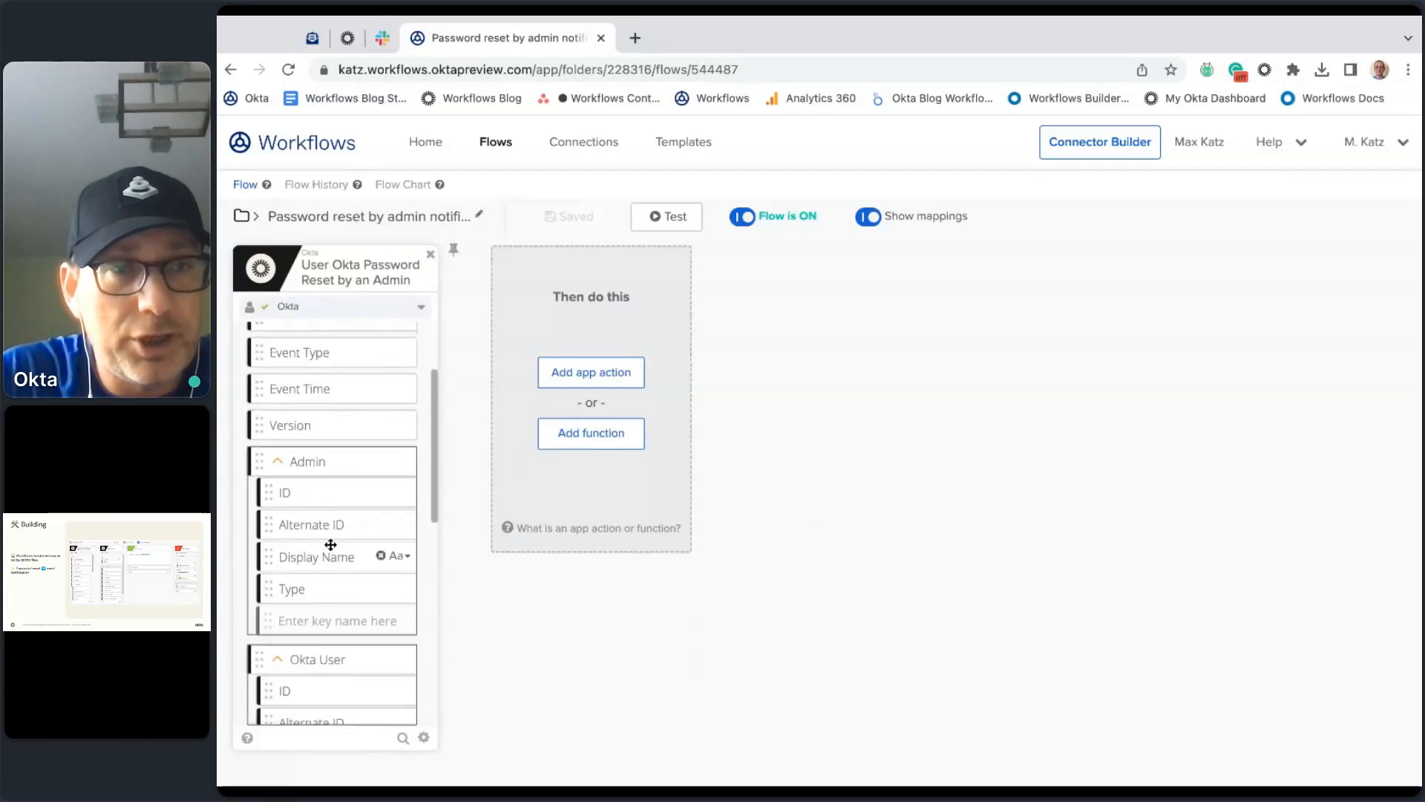
left_click(318, 185)
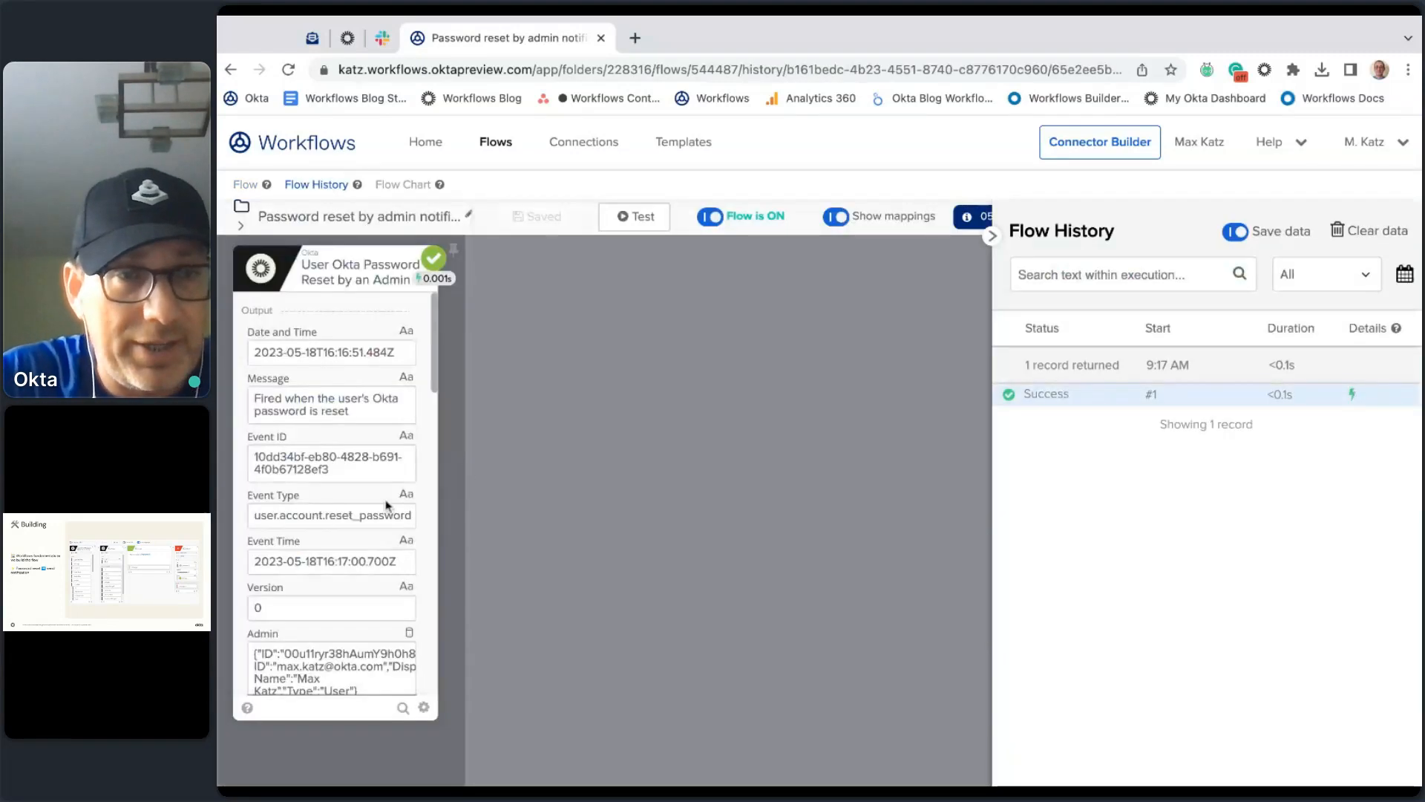
scroll(383, 490, "down", 4)
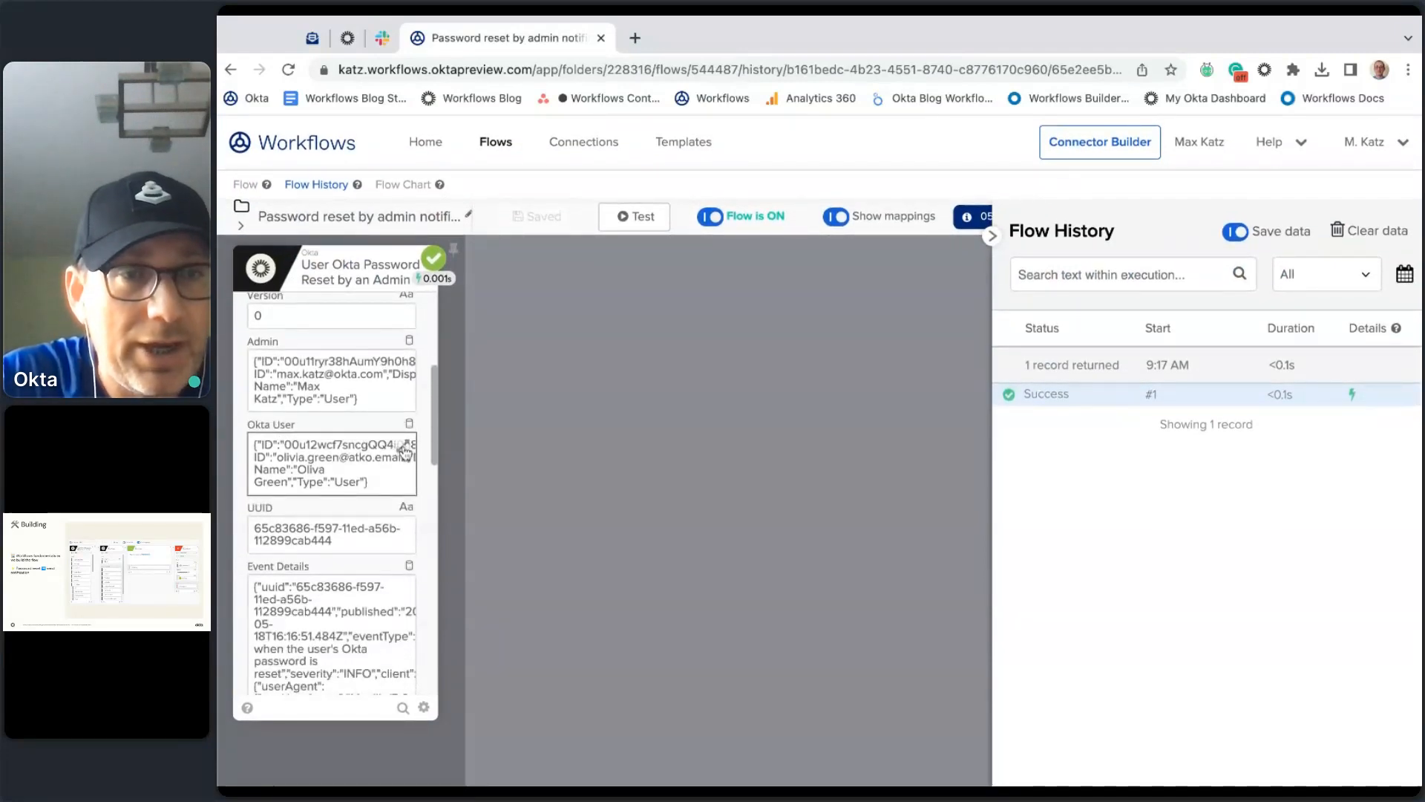
left_click(404, 451)
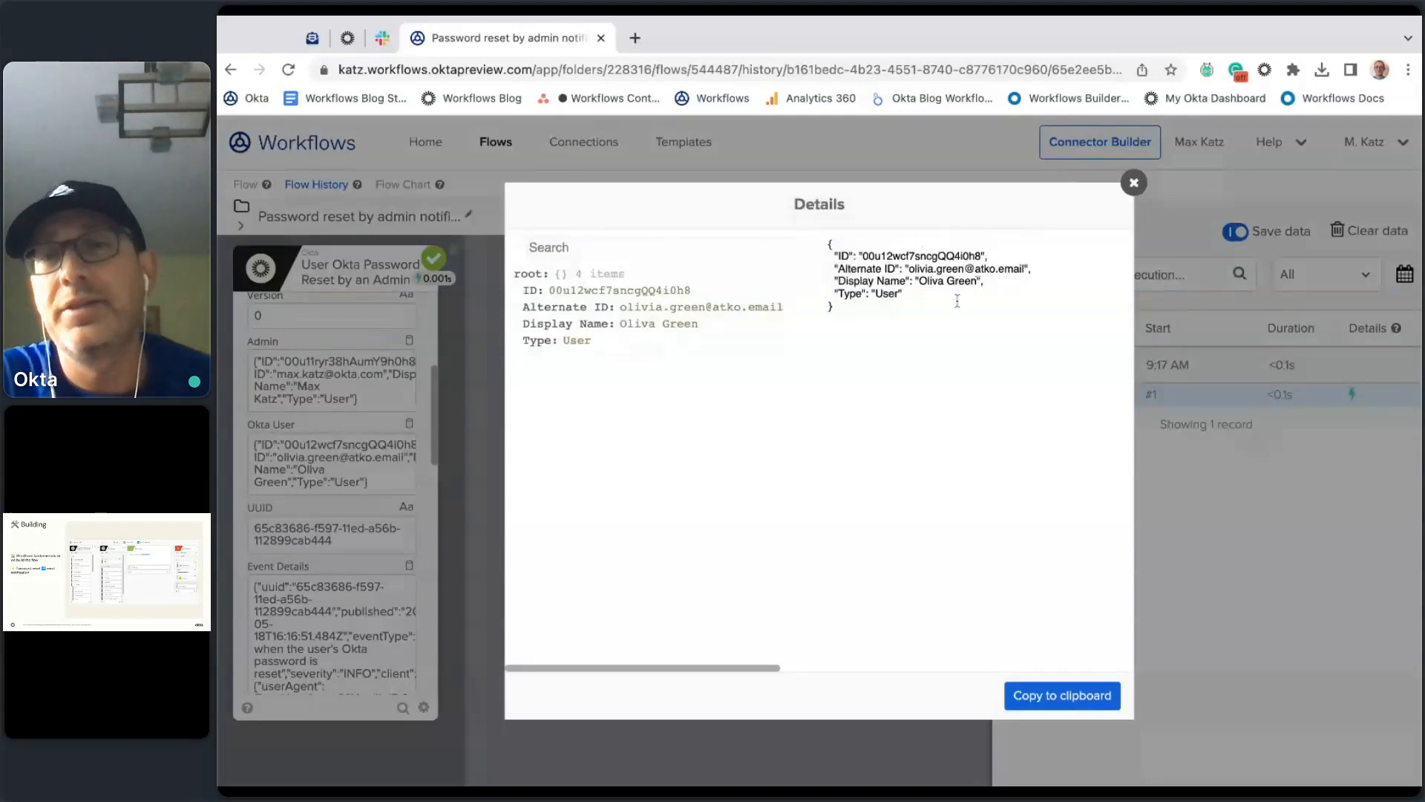
left_click(1134, 183)
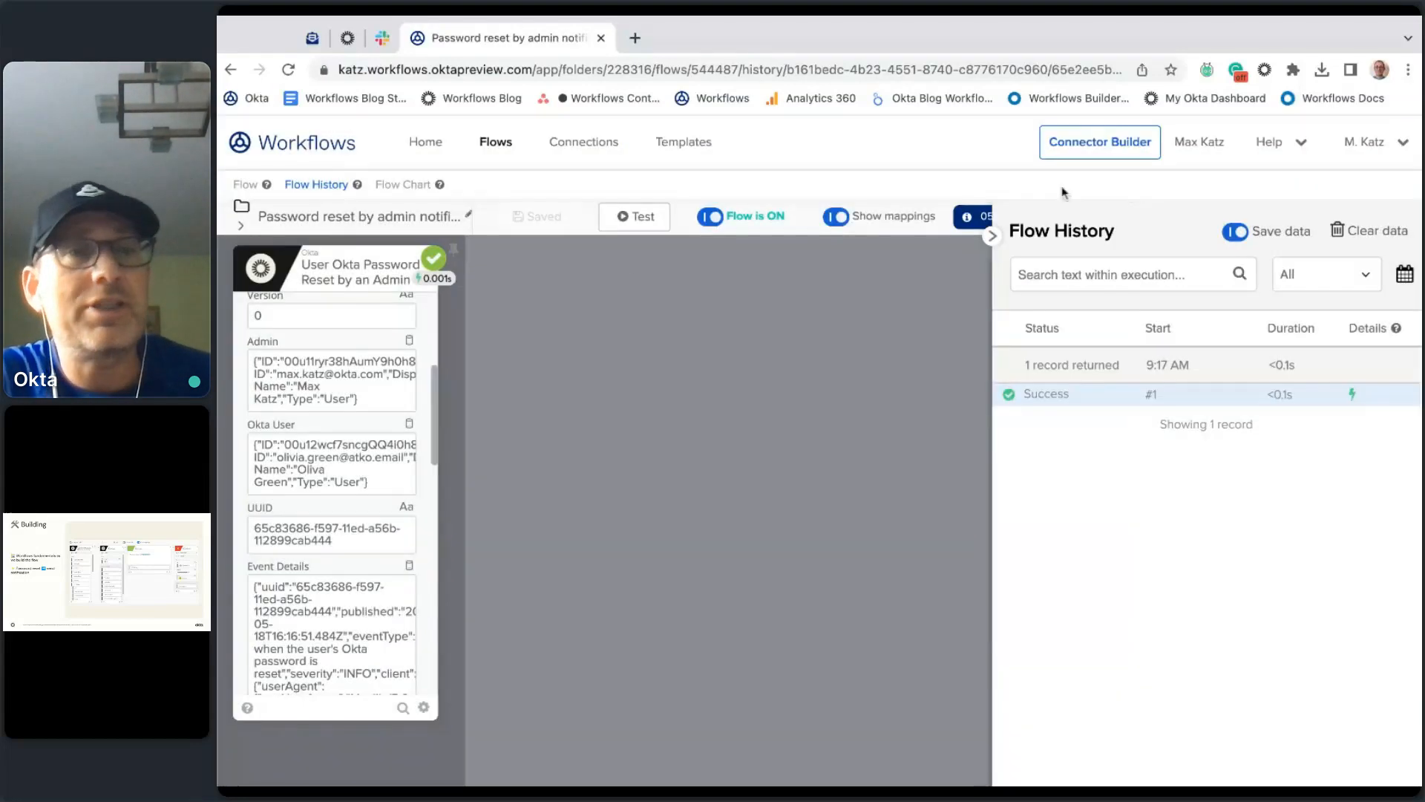
Step: Return from Flow History to the flow editor
left_click(245, 185)
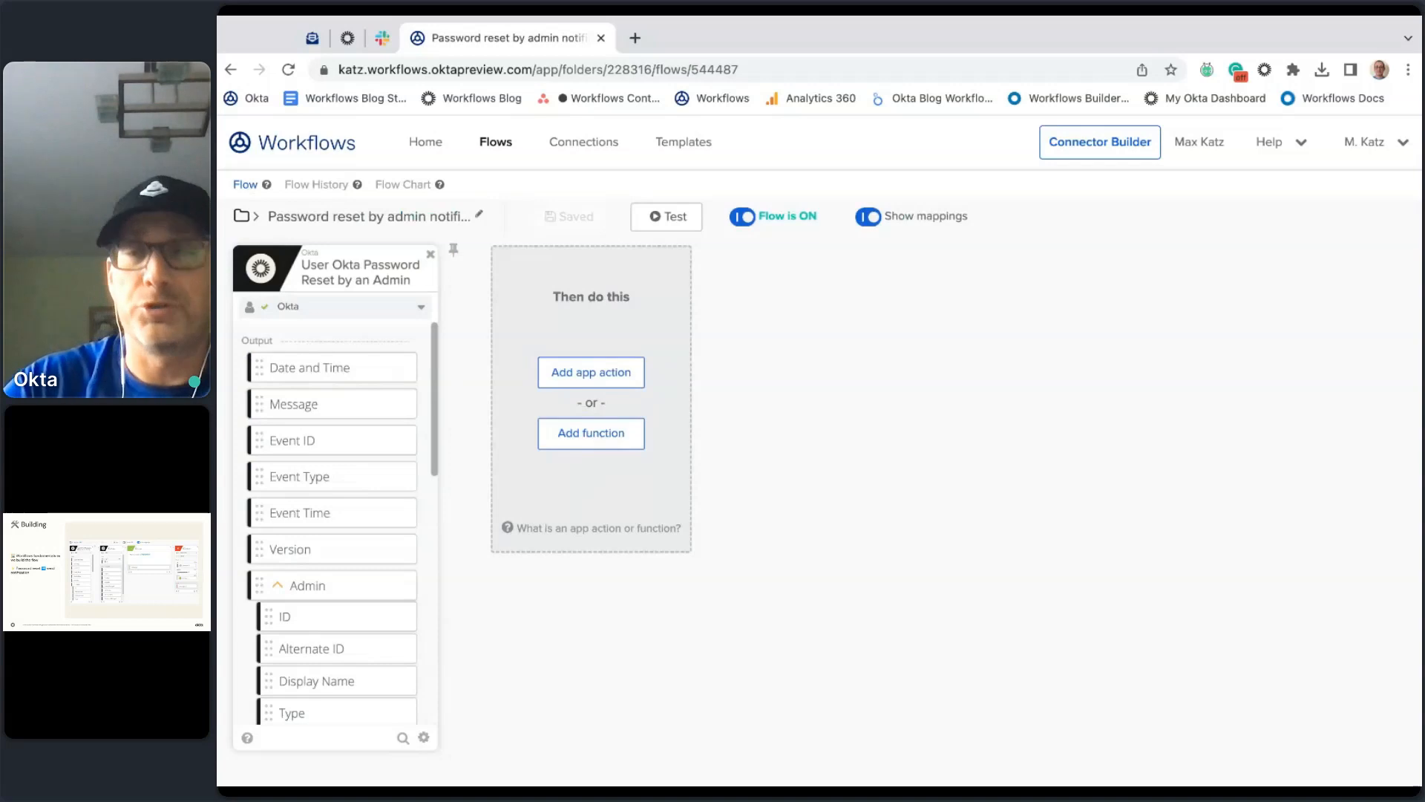
Step: Read the help on app actions versus functions, then dismiss the help panel
left_click(509, 531)
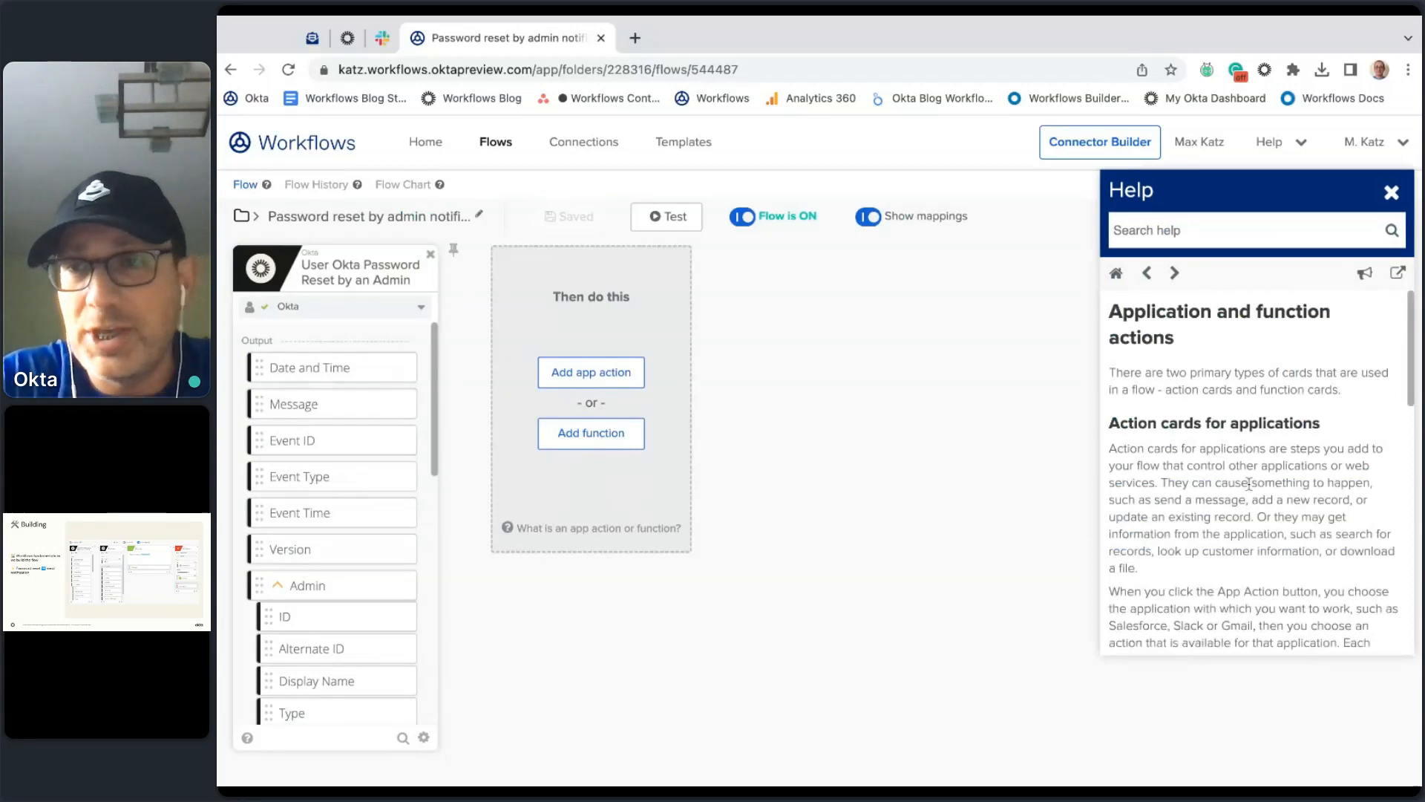
scroll(1249, 484, "down", 1)
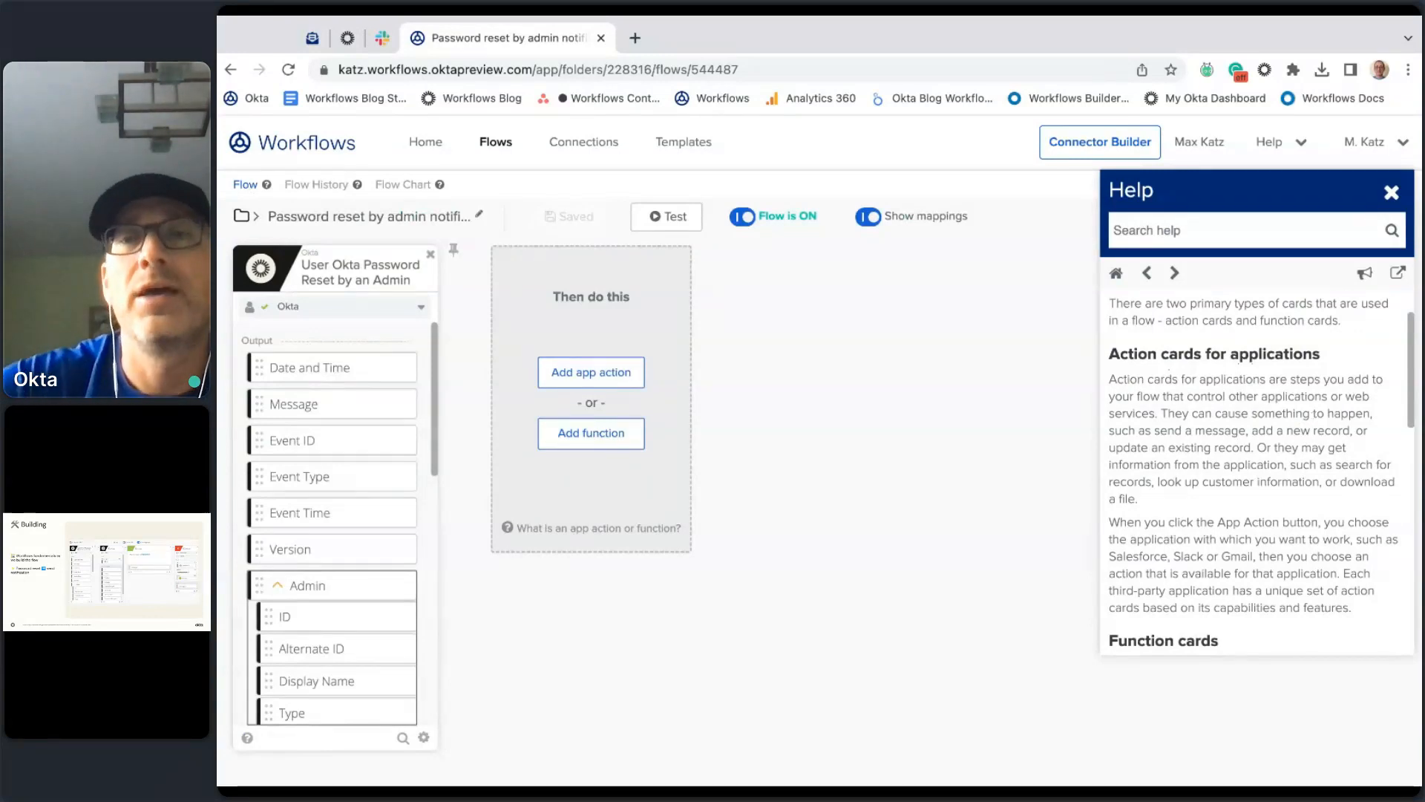
scroll(1186, 525, "down", 5)
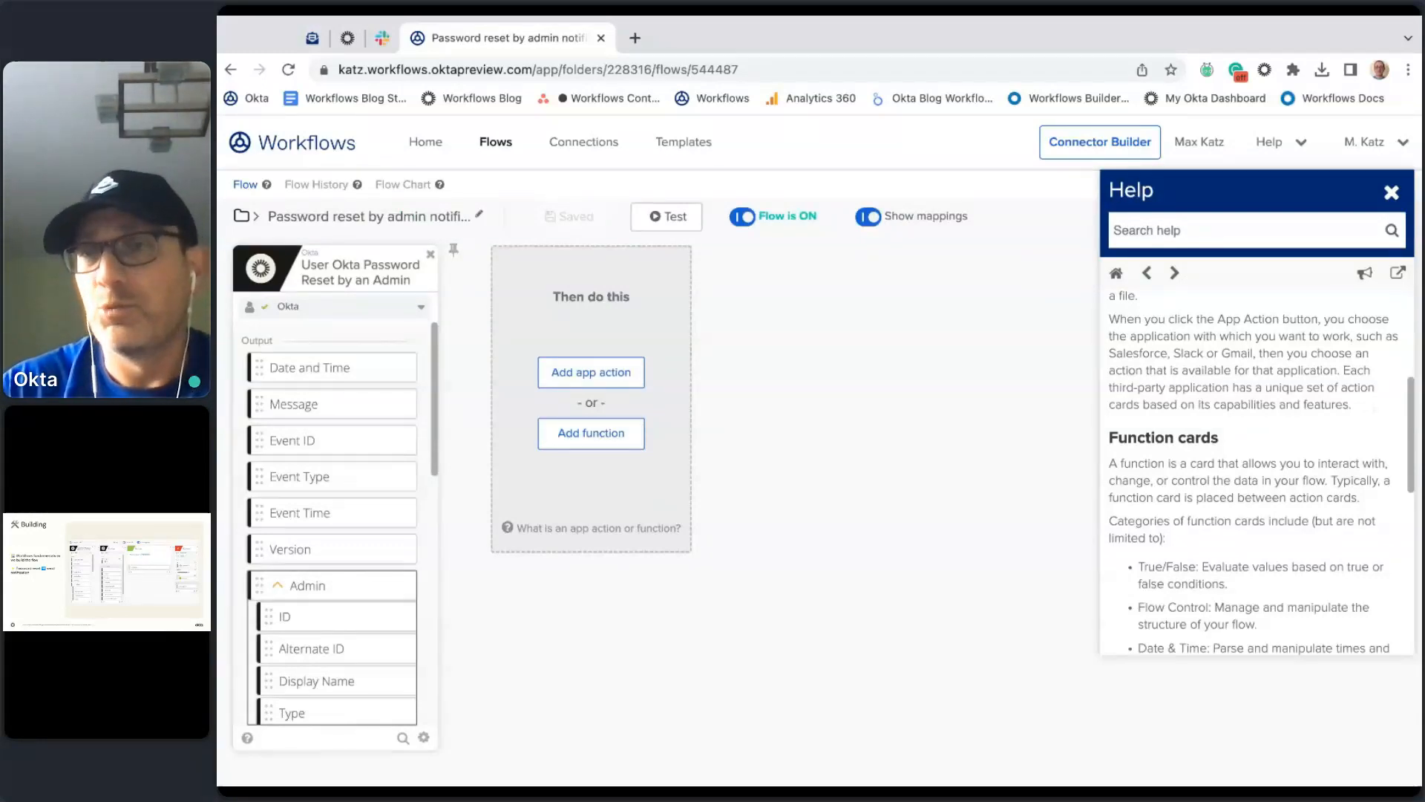
key("Escape")
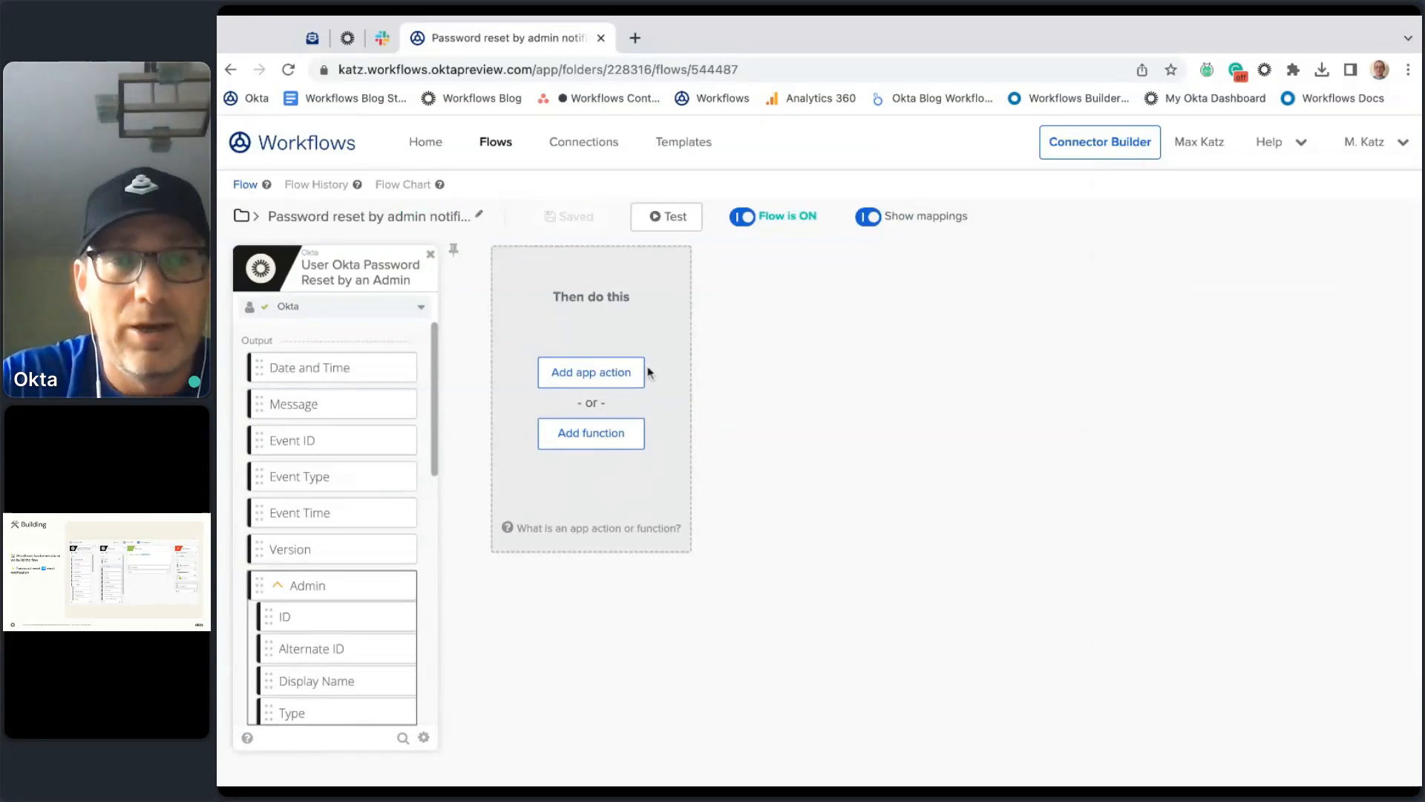
Step: Add the Okta connector's Read User action after the trigger, found by searching 'read'
left_click(616, 375)
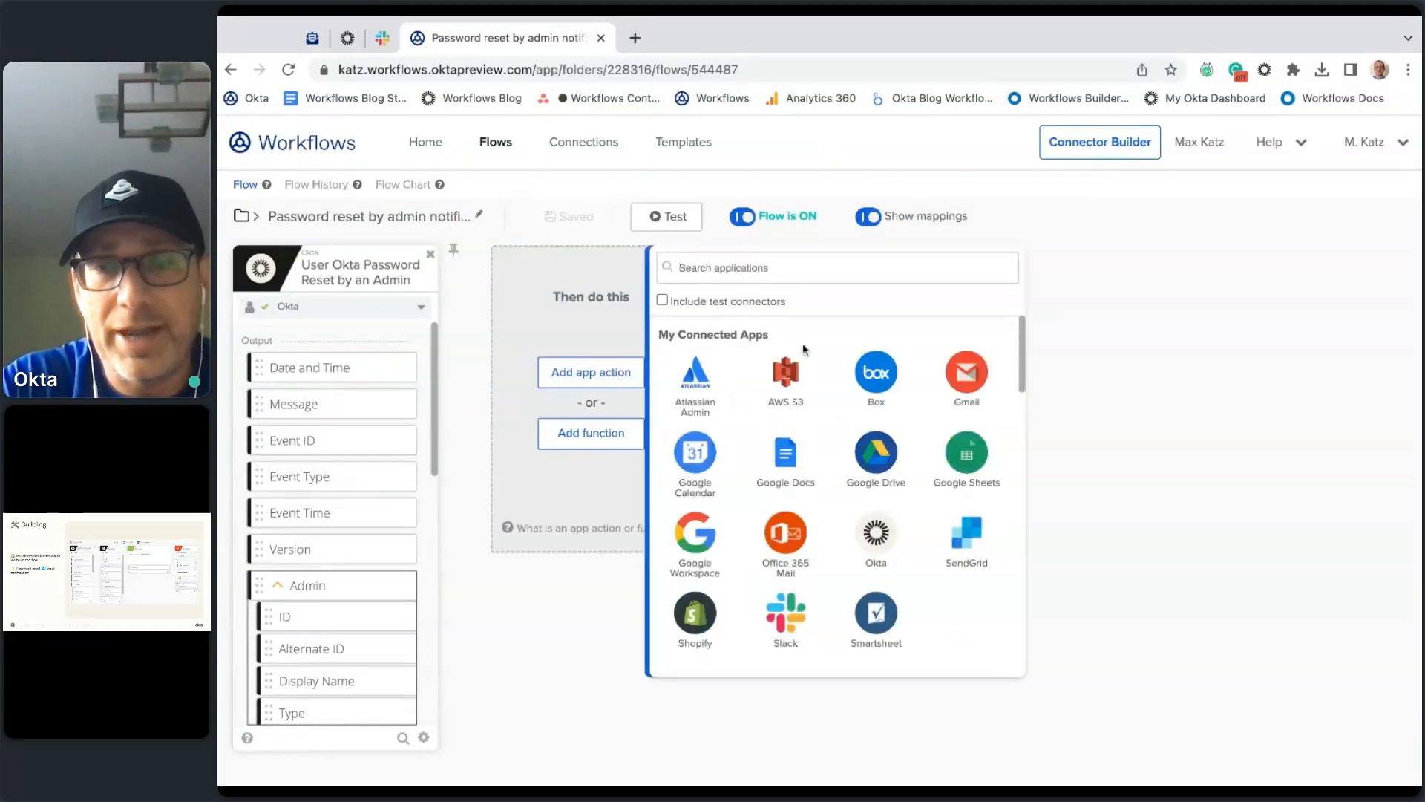
scroll(834, 407, "down", 2)
scroll(834, 406, "up", 1)
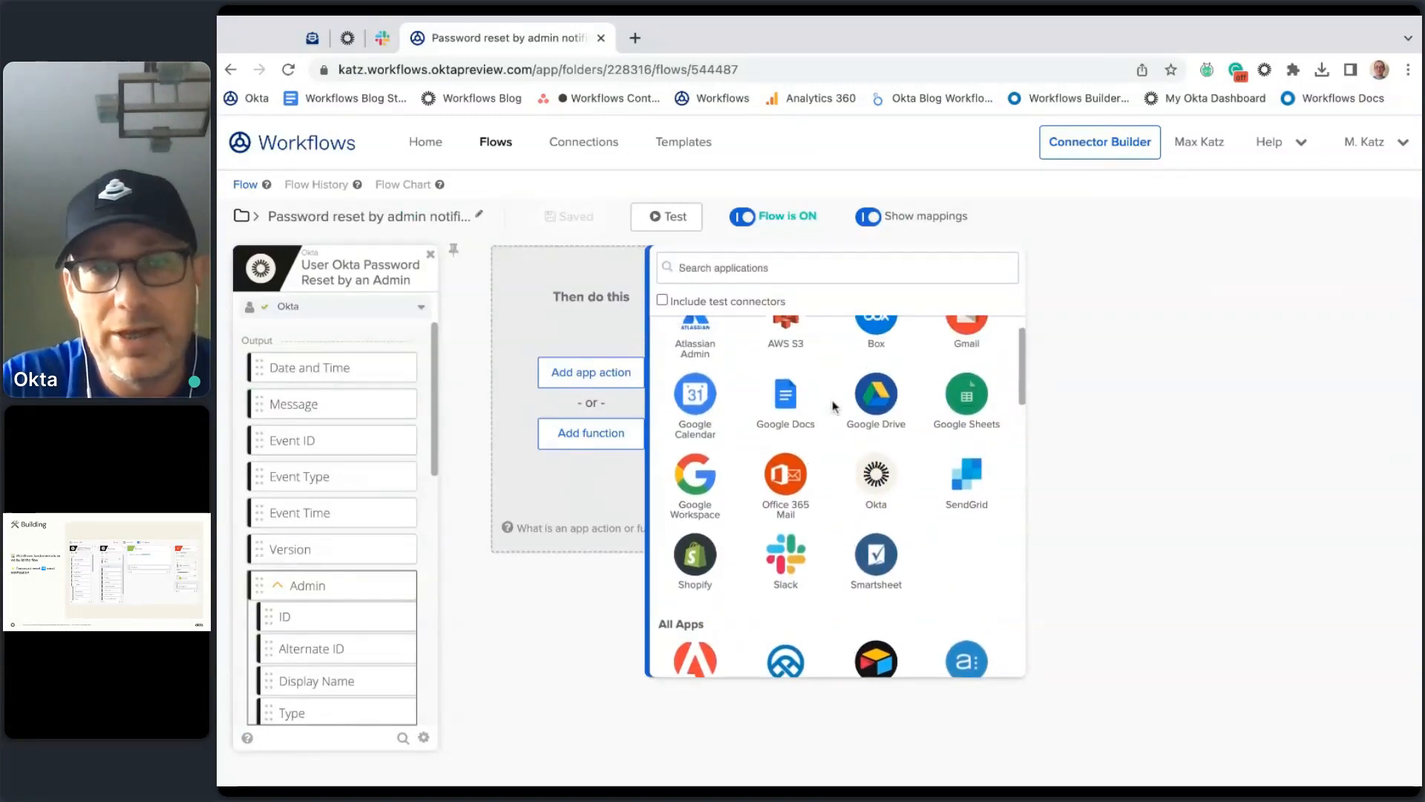
left_click(881, 522)
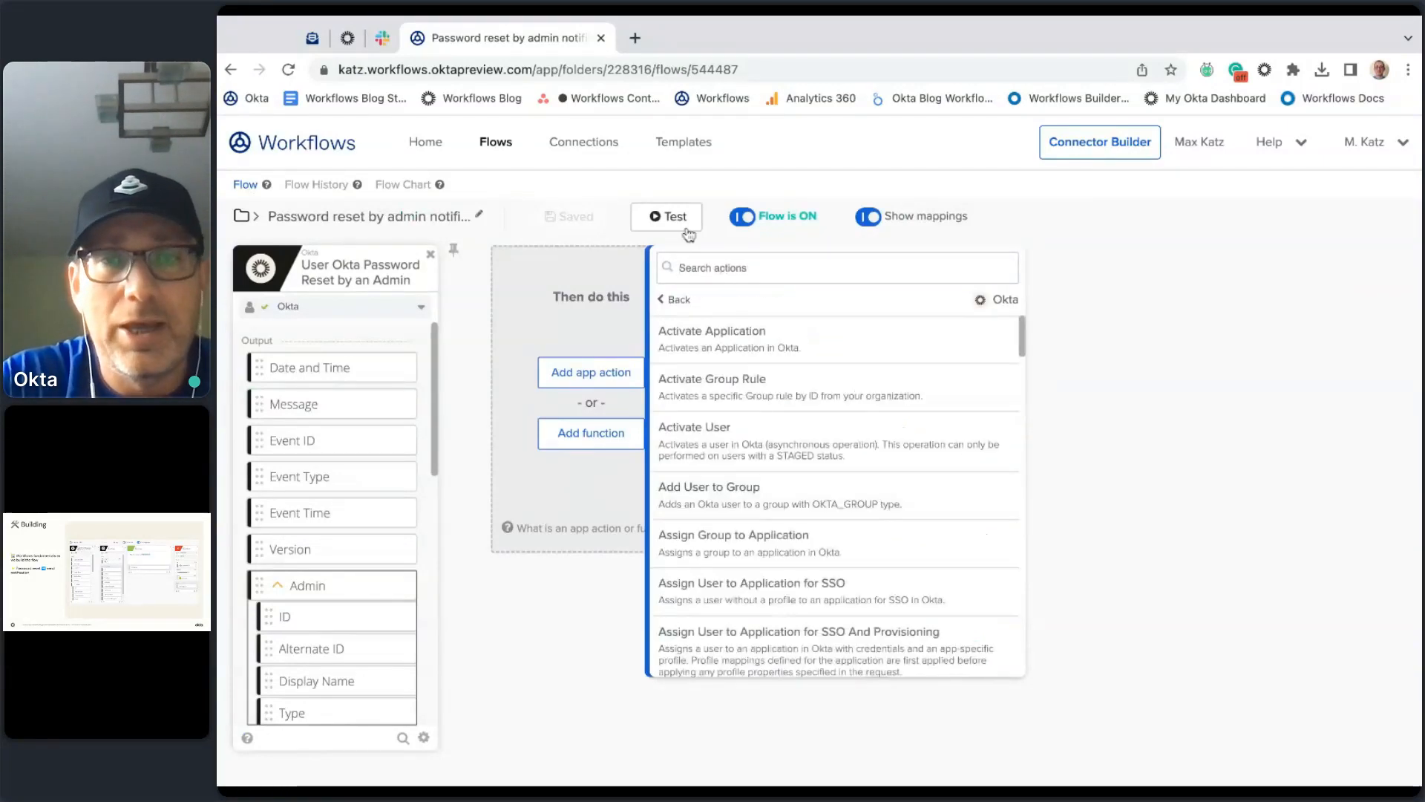
type("read")
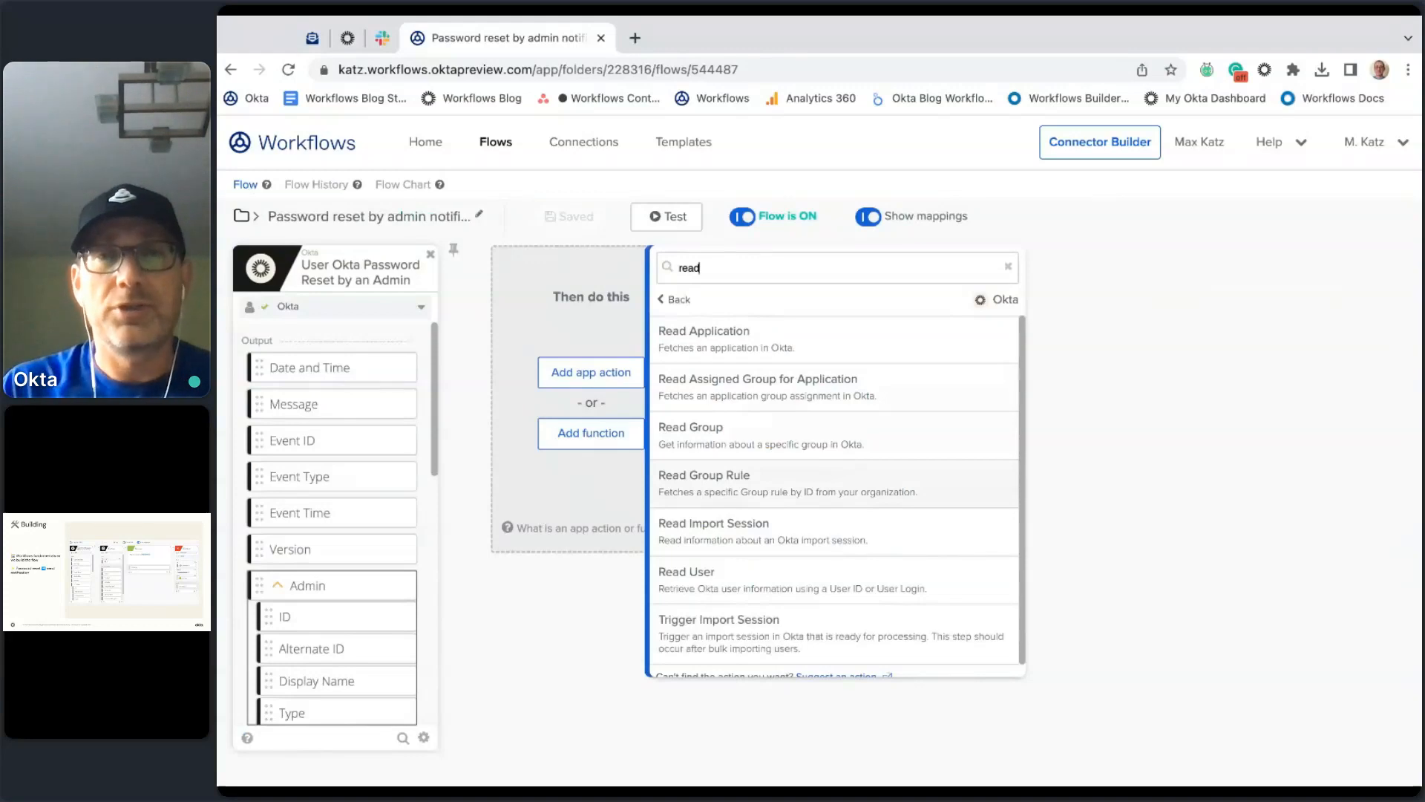
scroll(879, 458, "down", 1)
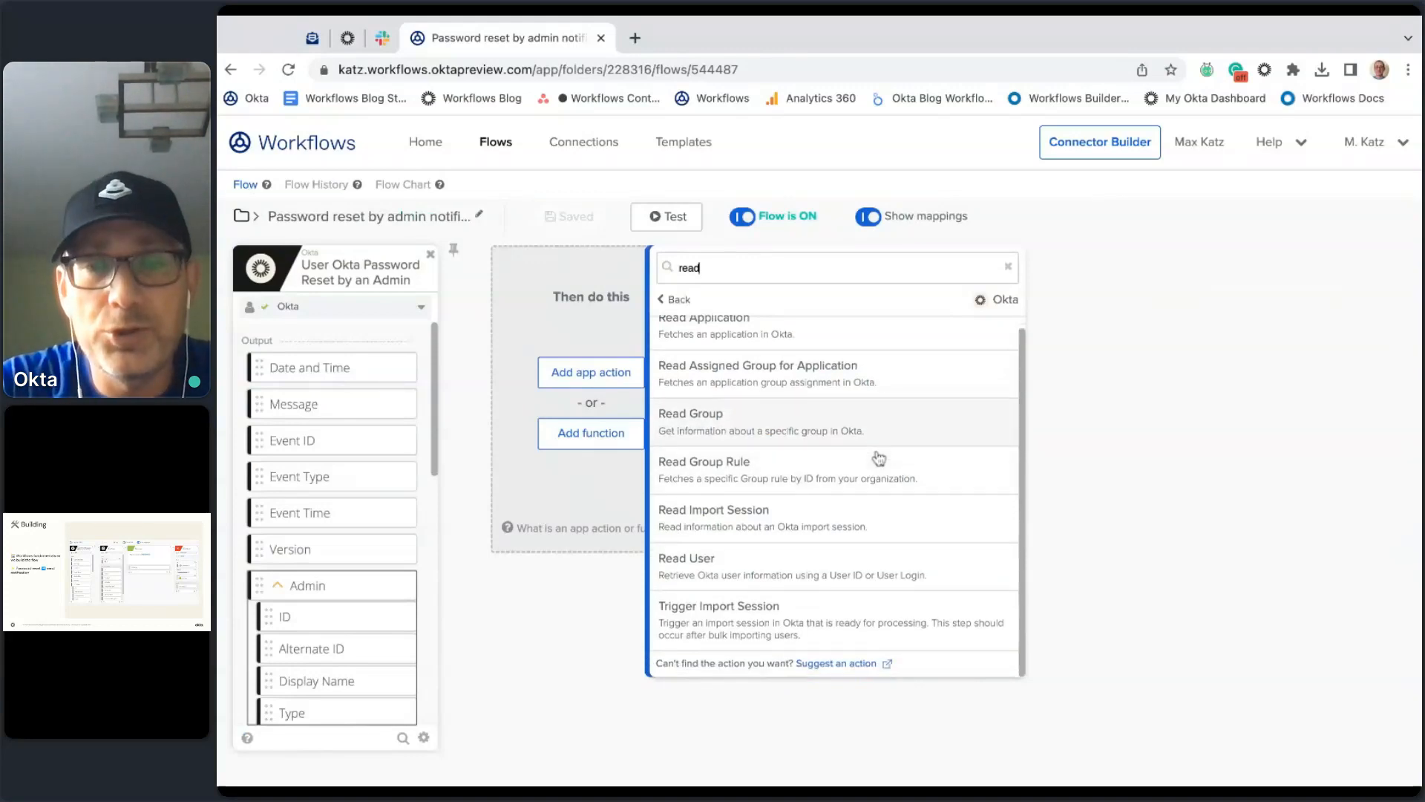
left_click(774, 567)
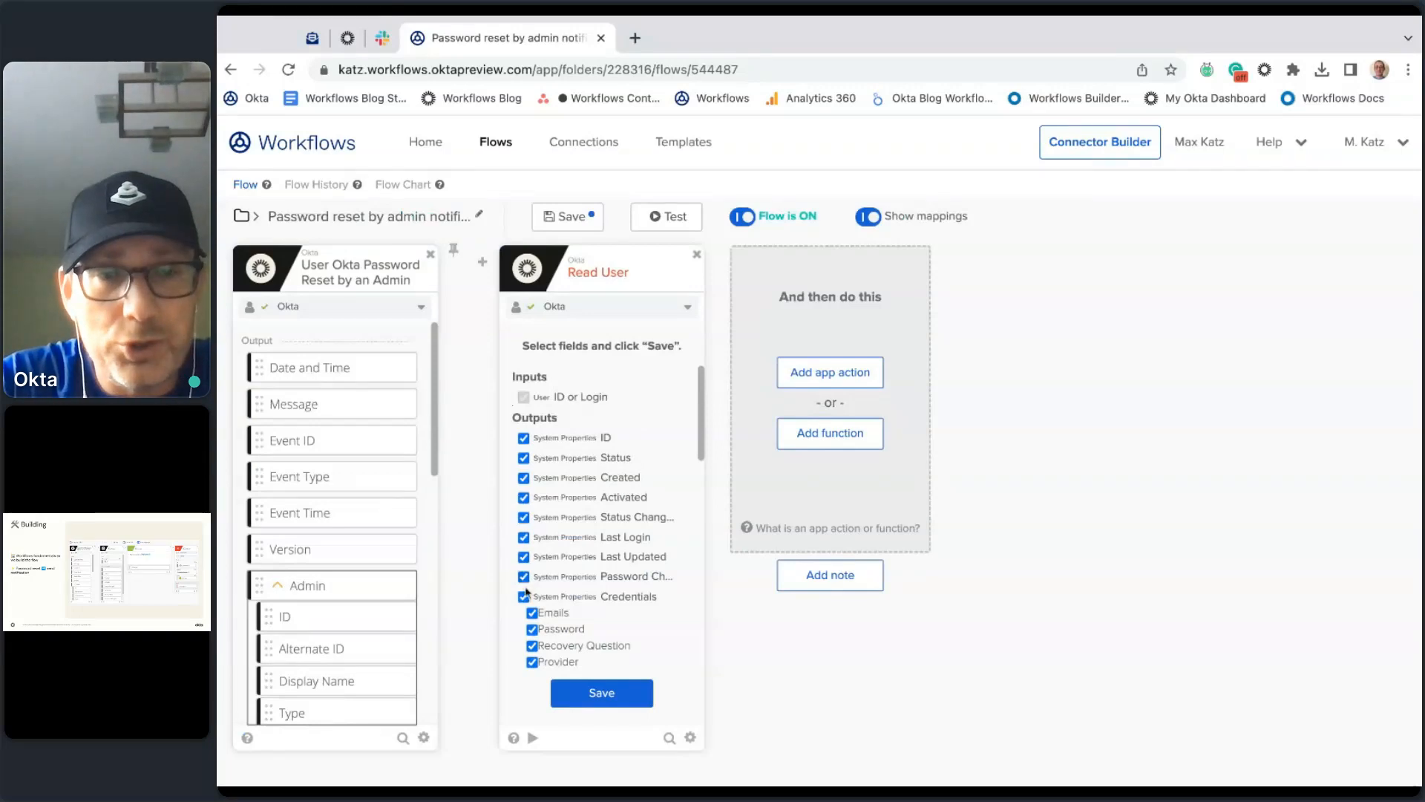
Step: Uncheck Credentials, Last Updated and Last Login, add Primary email, and save Read User's outputs
scroll(615, 473, "down", 5)
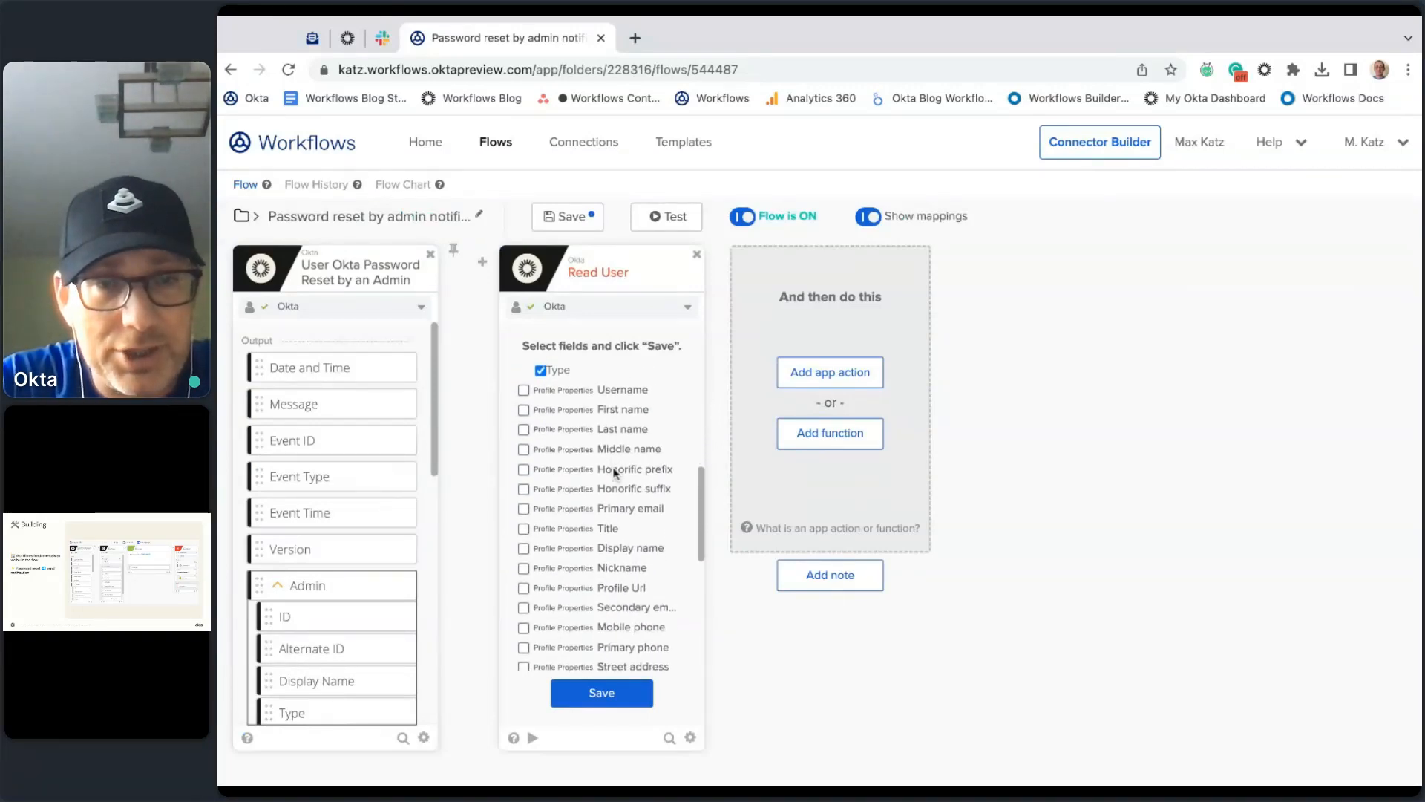
scroll(614, 473, "up", 1)
scroll(587, 458, "up", 10)
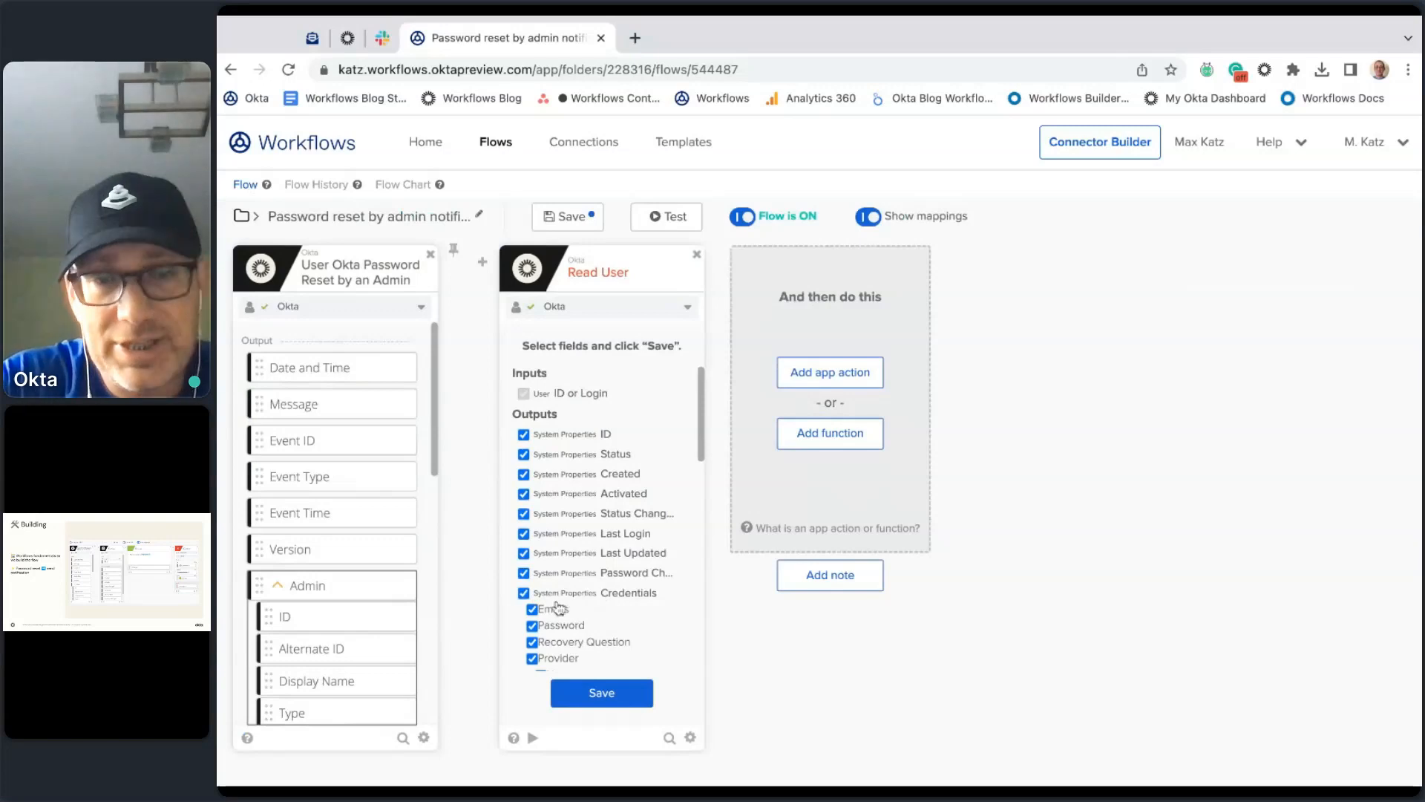
scroll(591, 588, "down", 1)
left_click(523, 521)
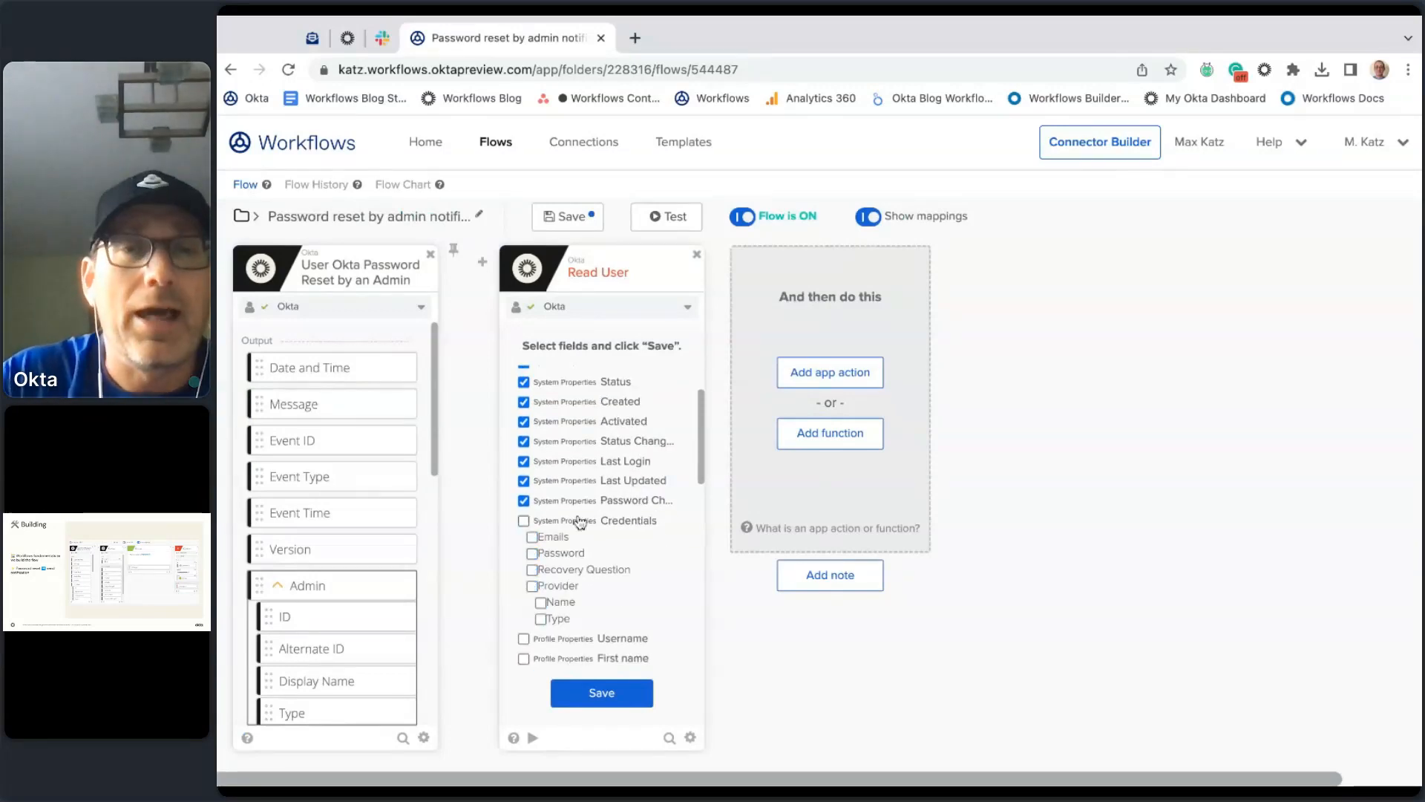
left_click(524, 481)
left_click(524, 462)
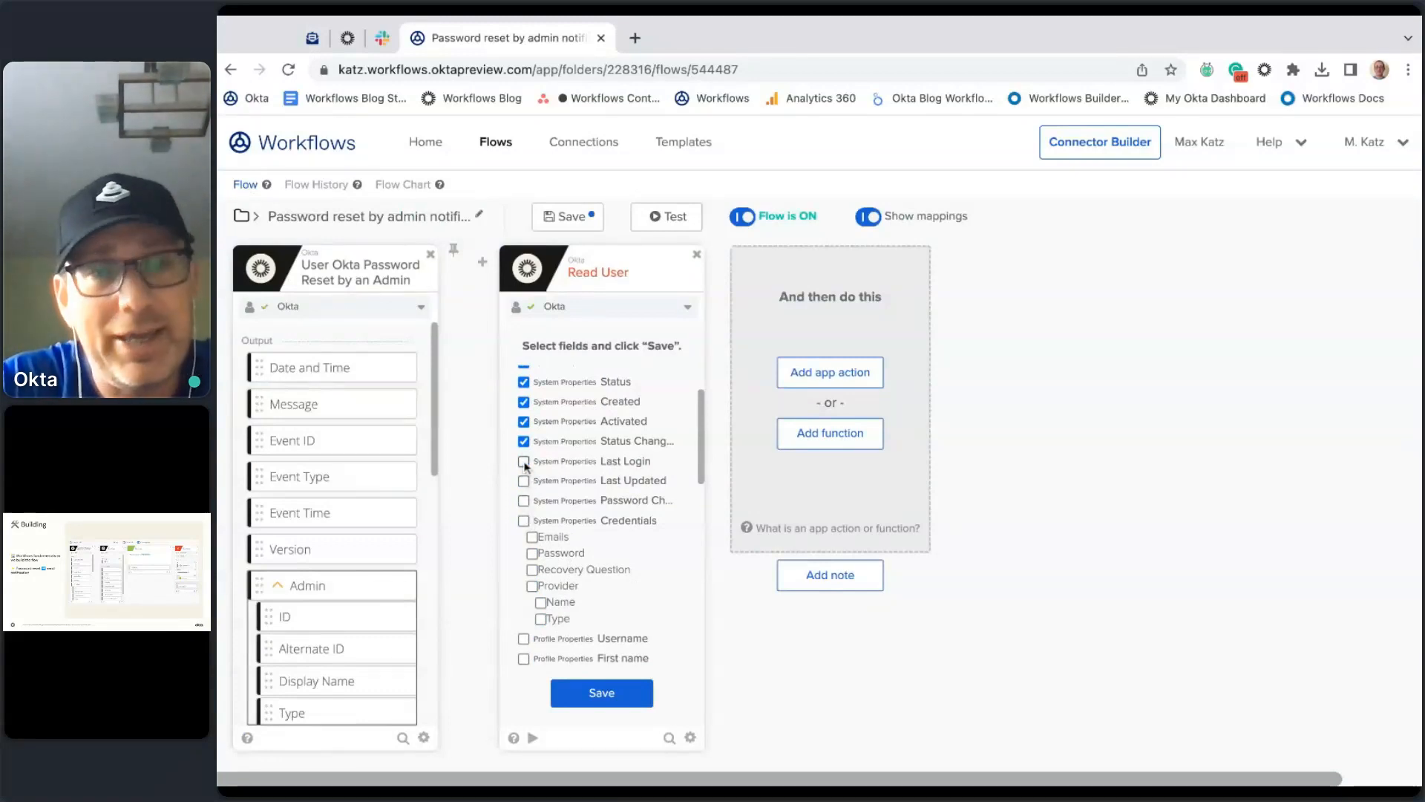
scroll(576, 502, "down", 3)
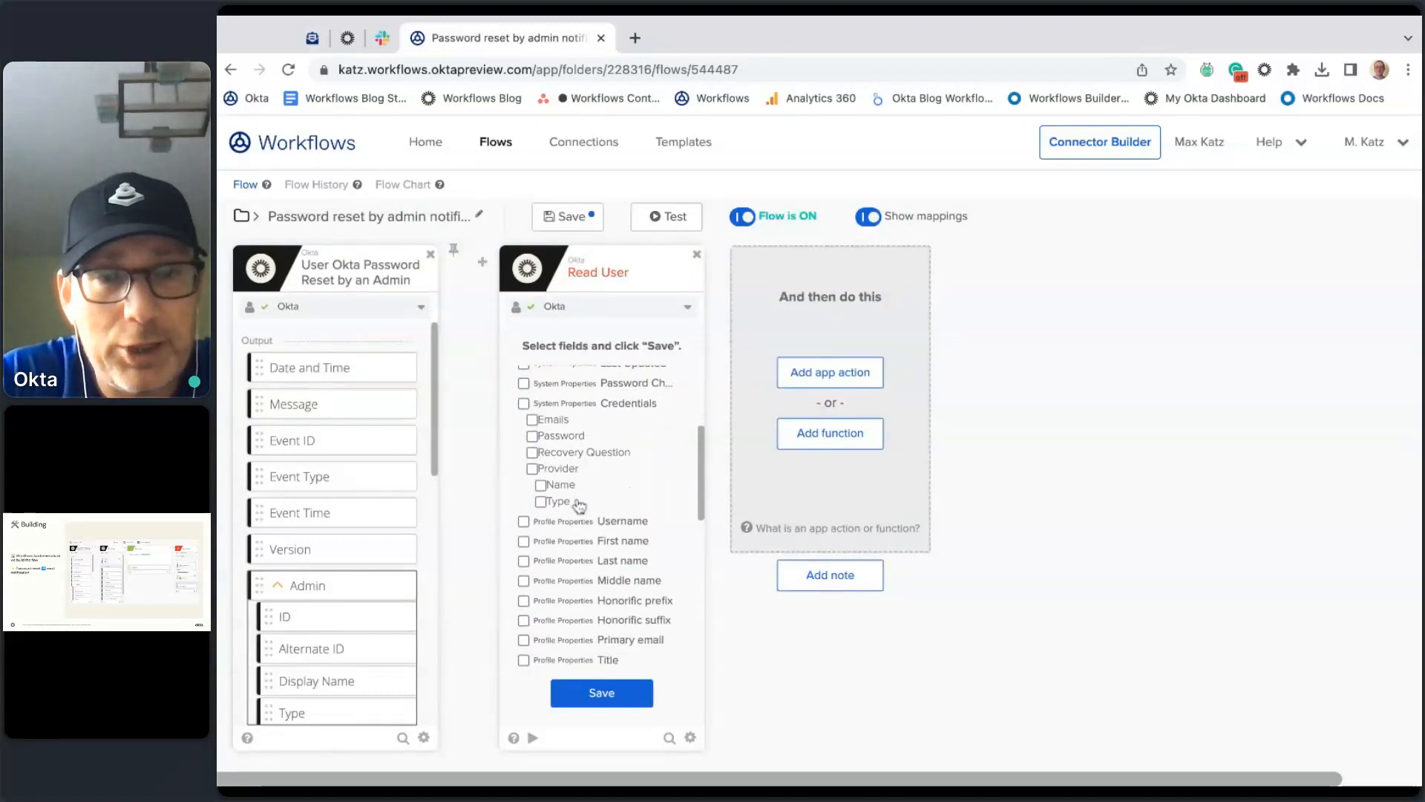
scroll(579, 506, "down", 1)
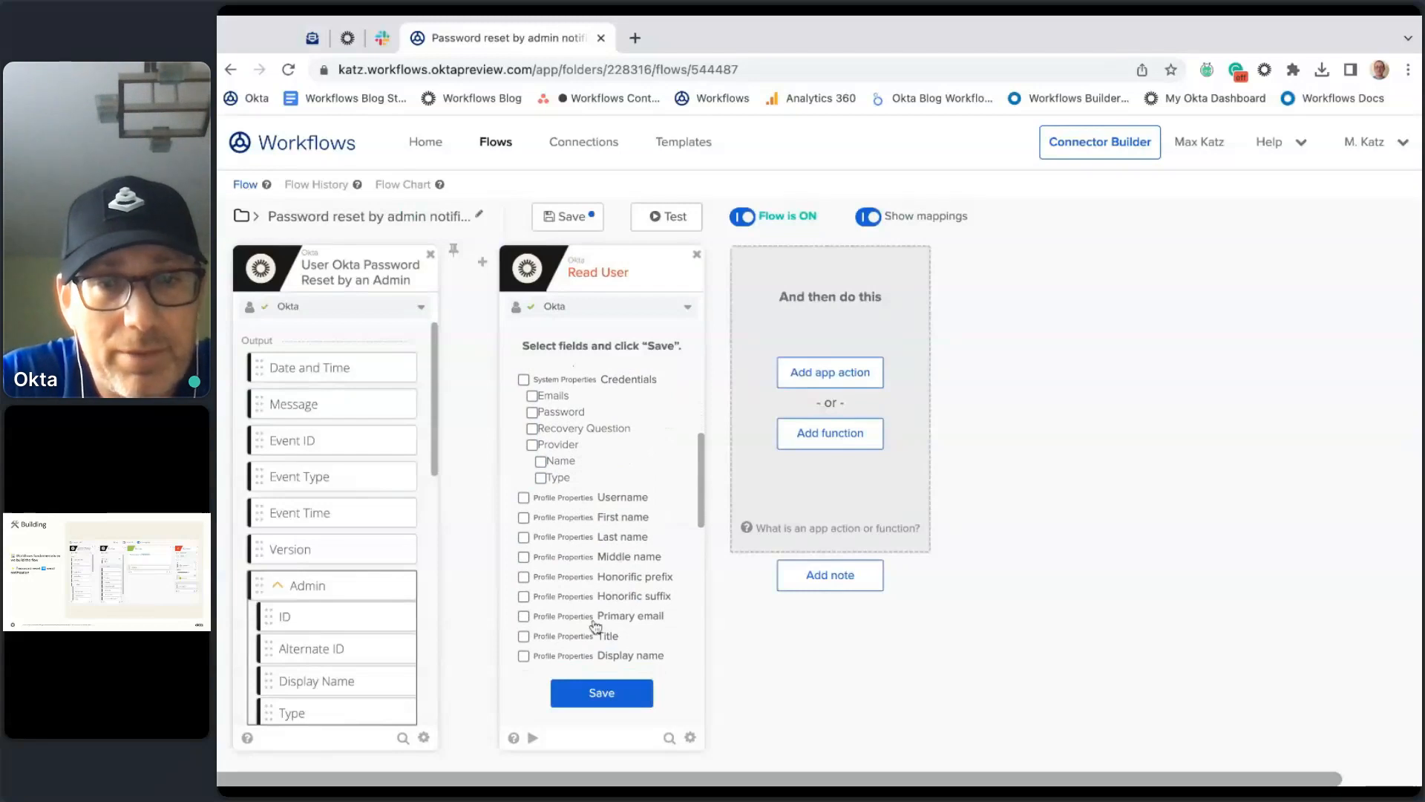
left_click(572, 617)
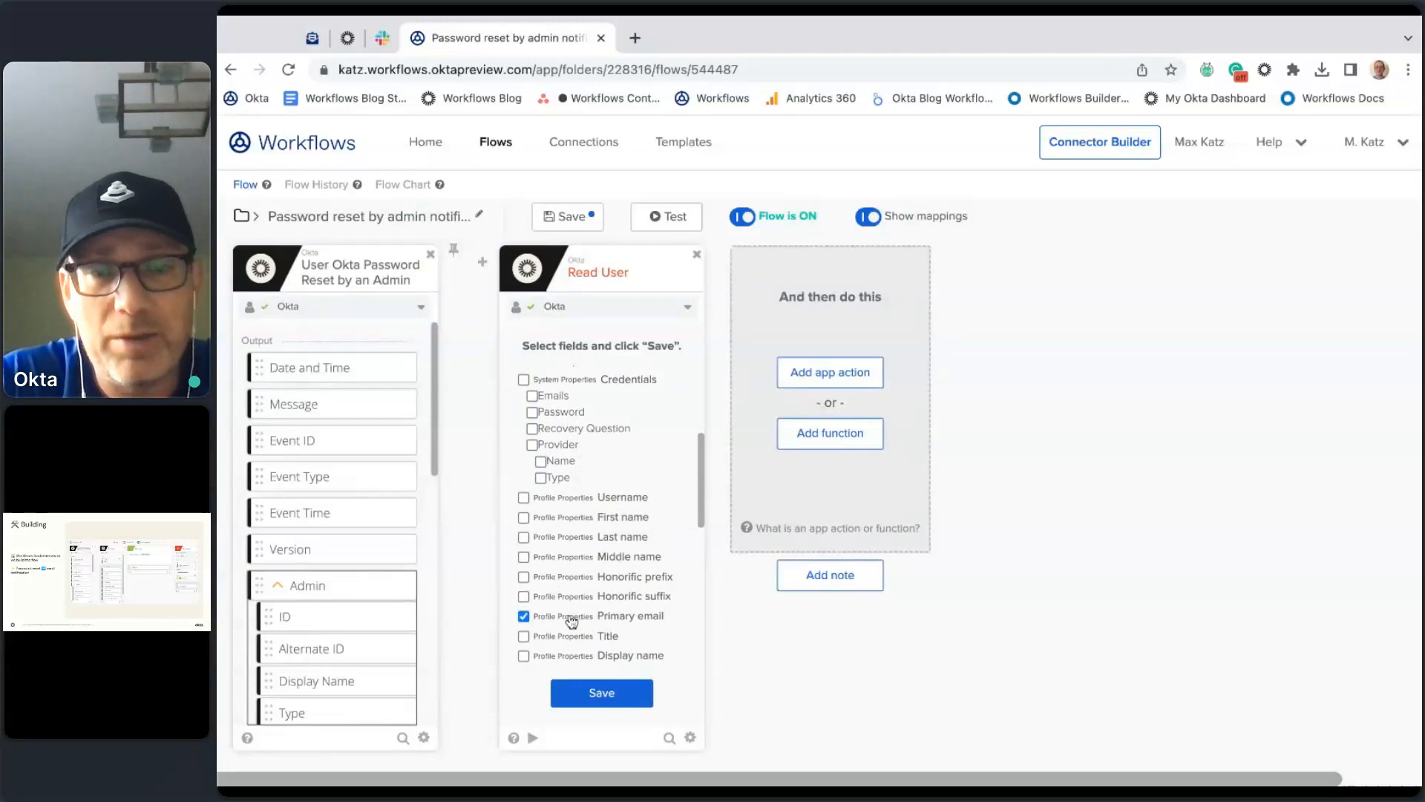
left_click(602, 689)
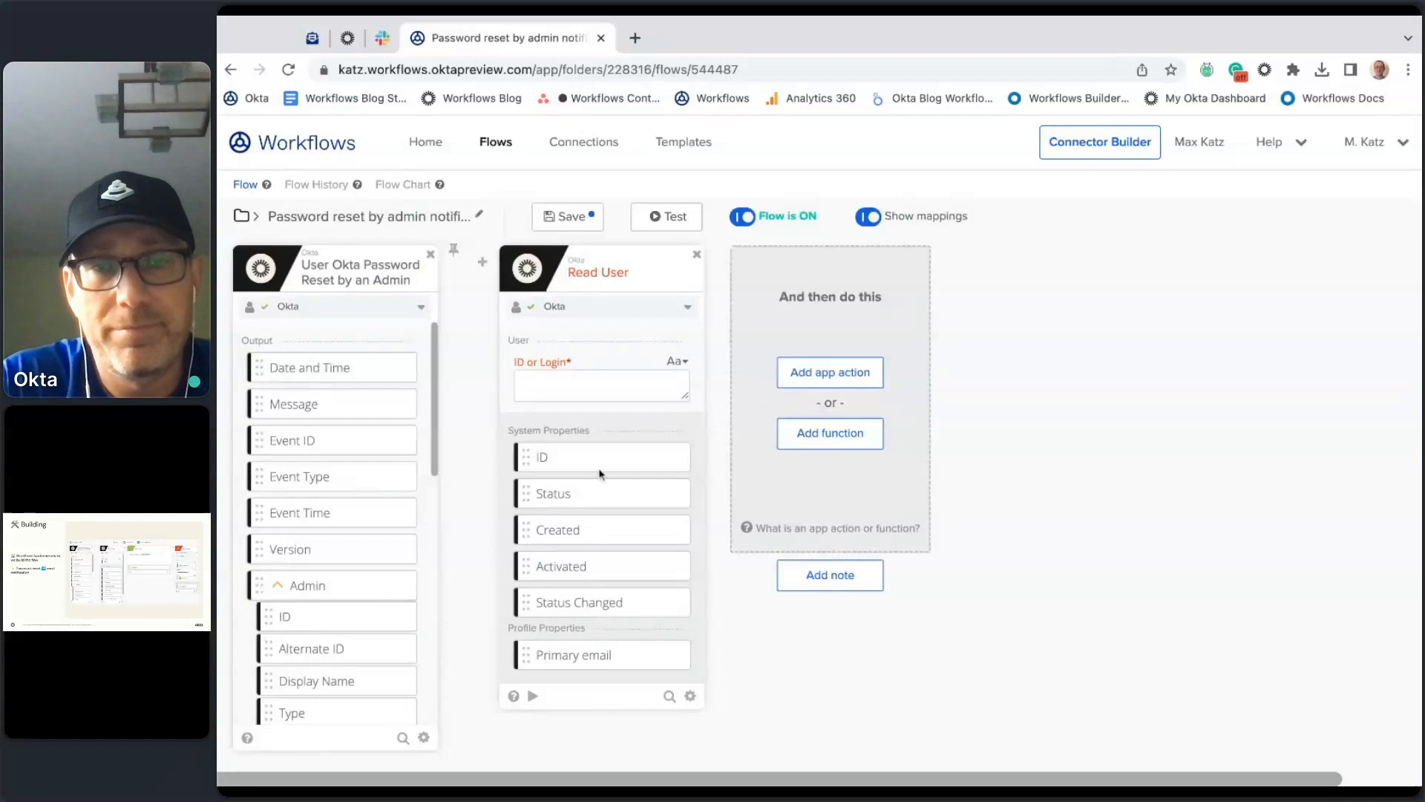
Step: Reopen Read User's field selection from the card options and save it again
left_click(690, 698)
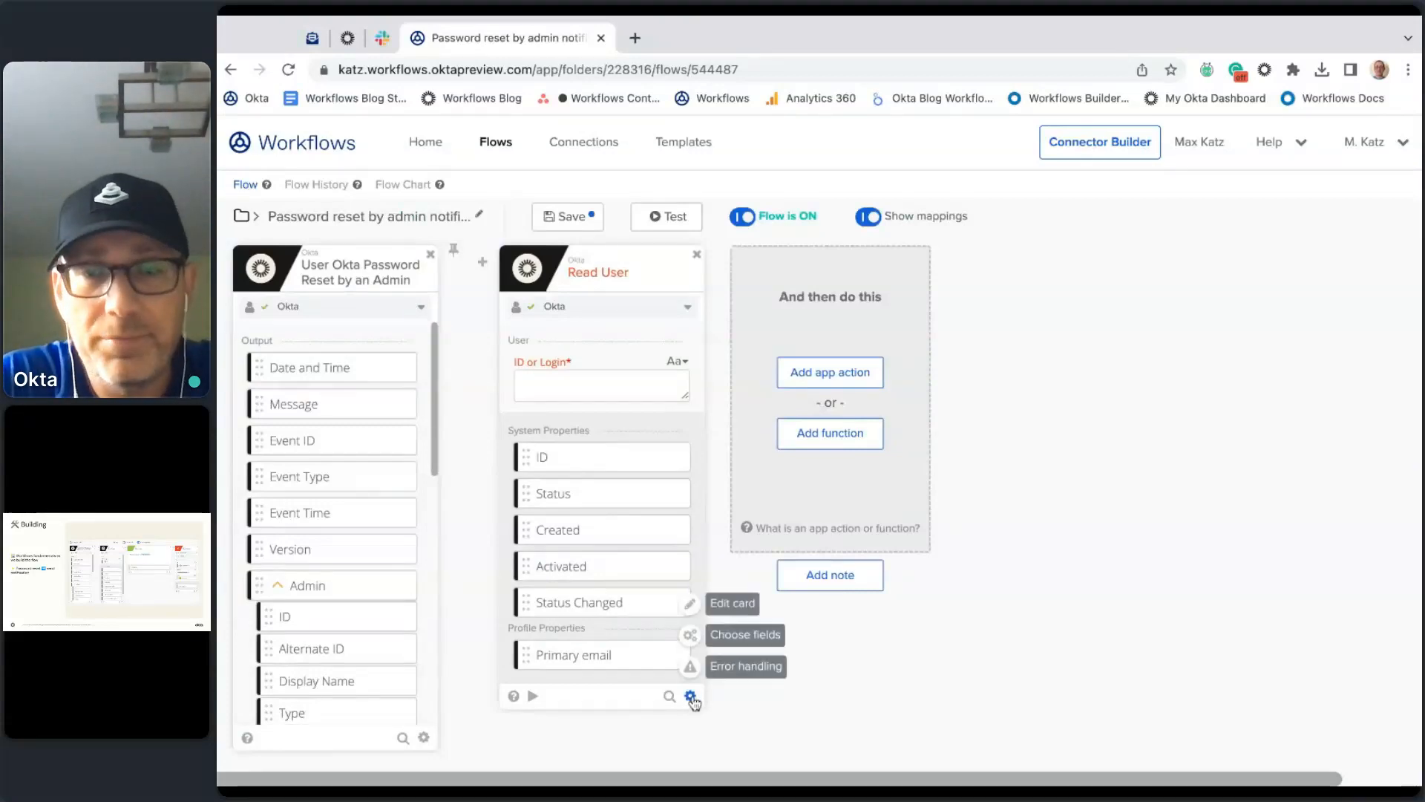
left_click(758, 636)
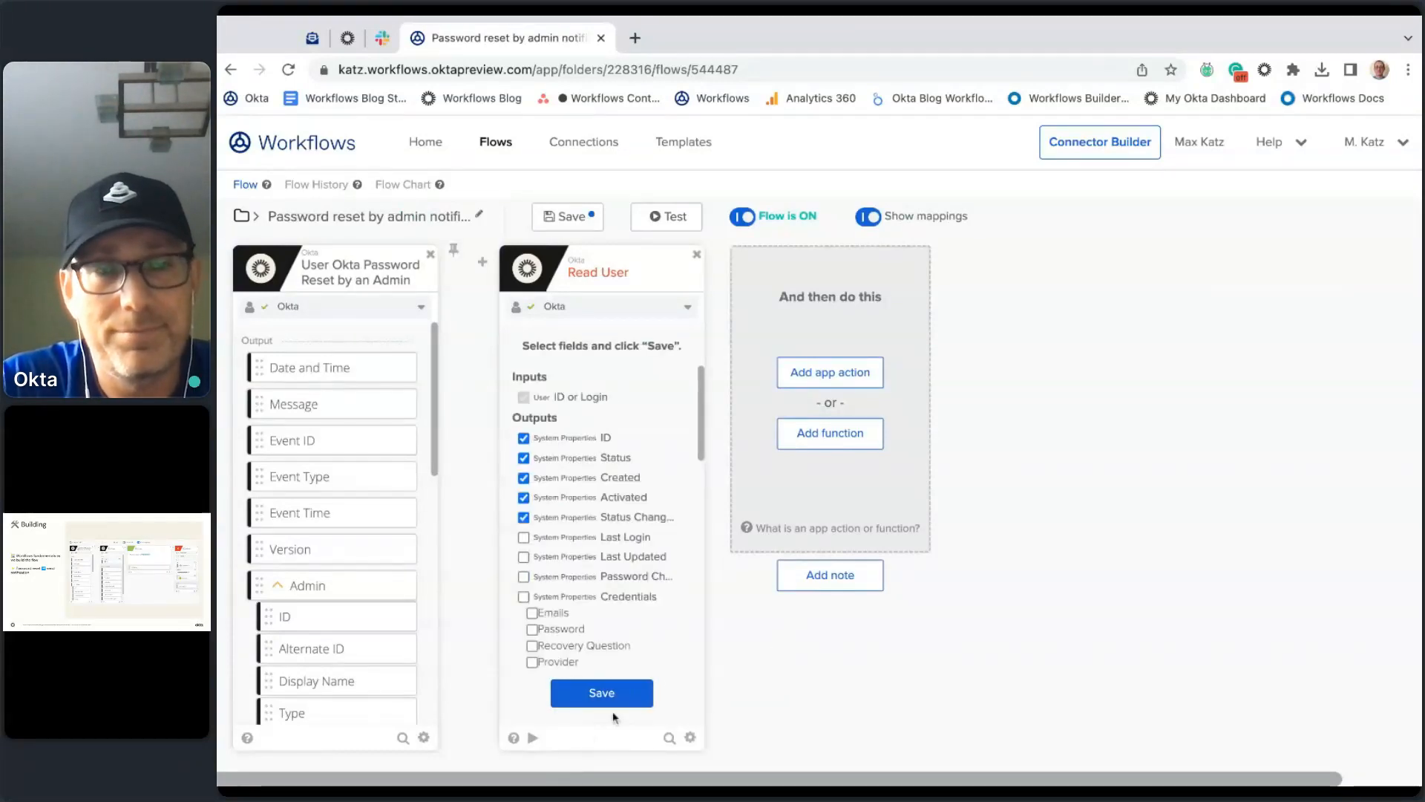
left_click(628, 698)
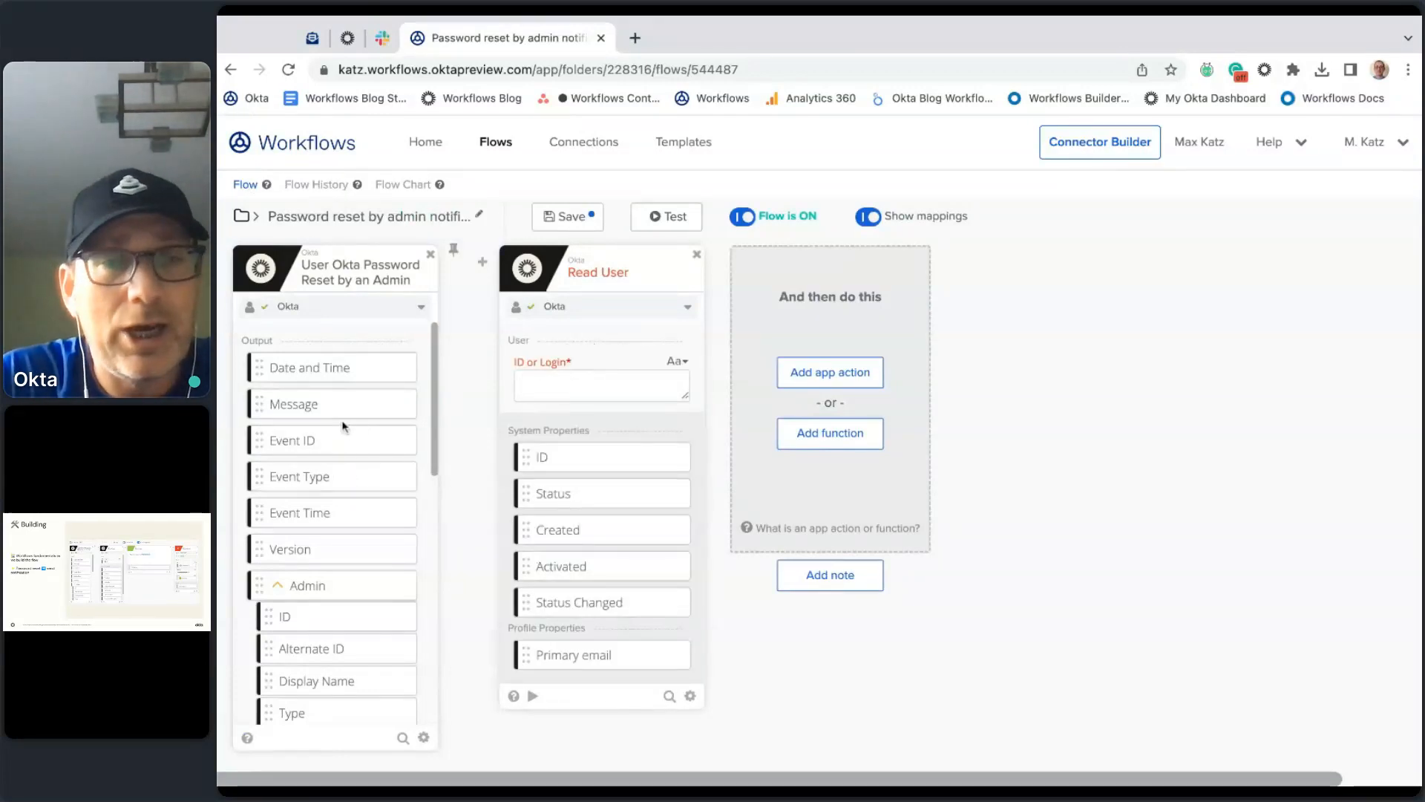
Step: Map the trigger's Okta User ID into Read User's ID or Login and open its test
scroll(357, 416, "down", 3)
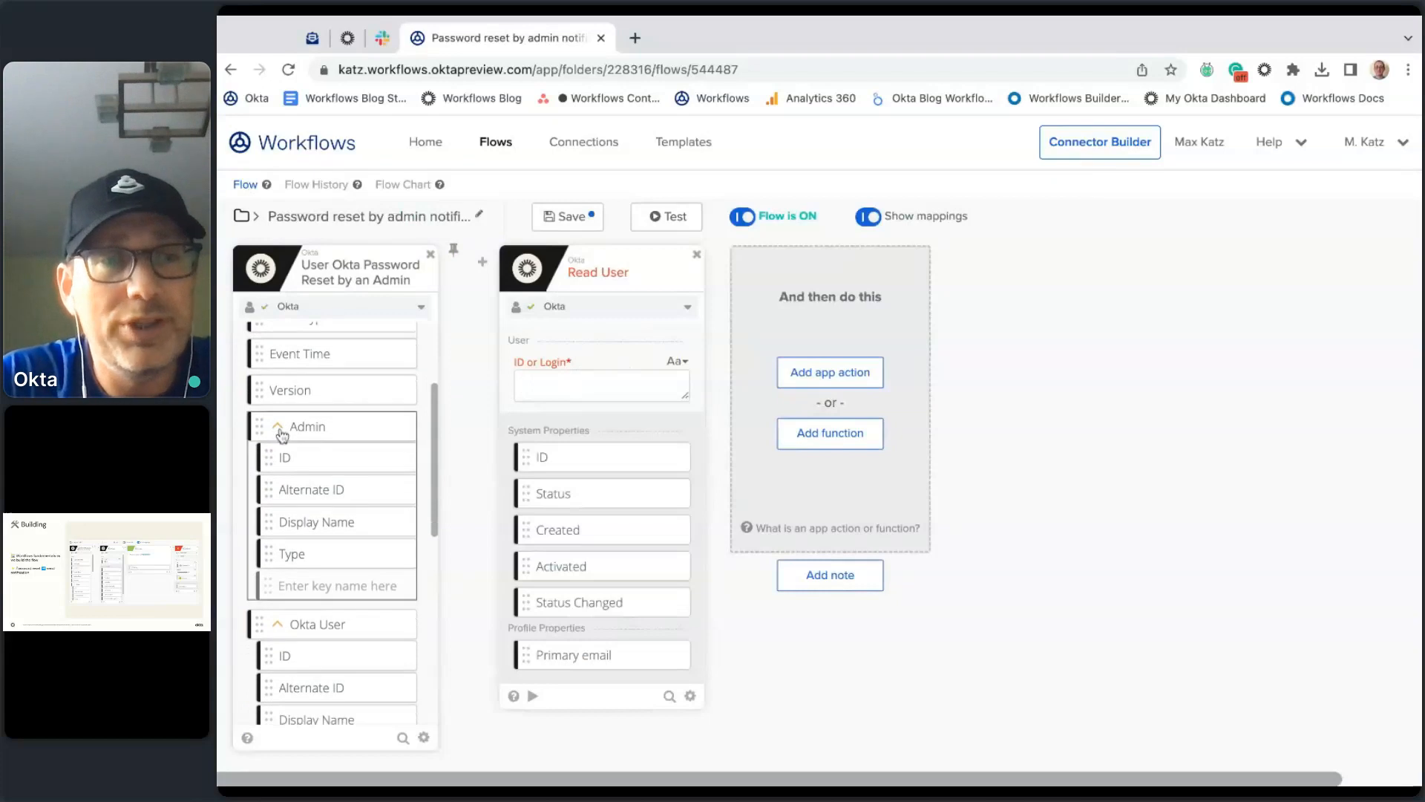
scroll(316, 479, "down", 2)
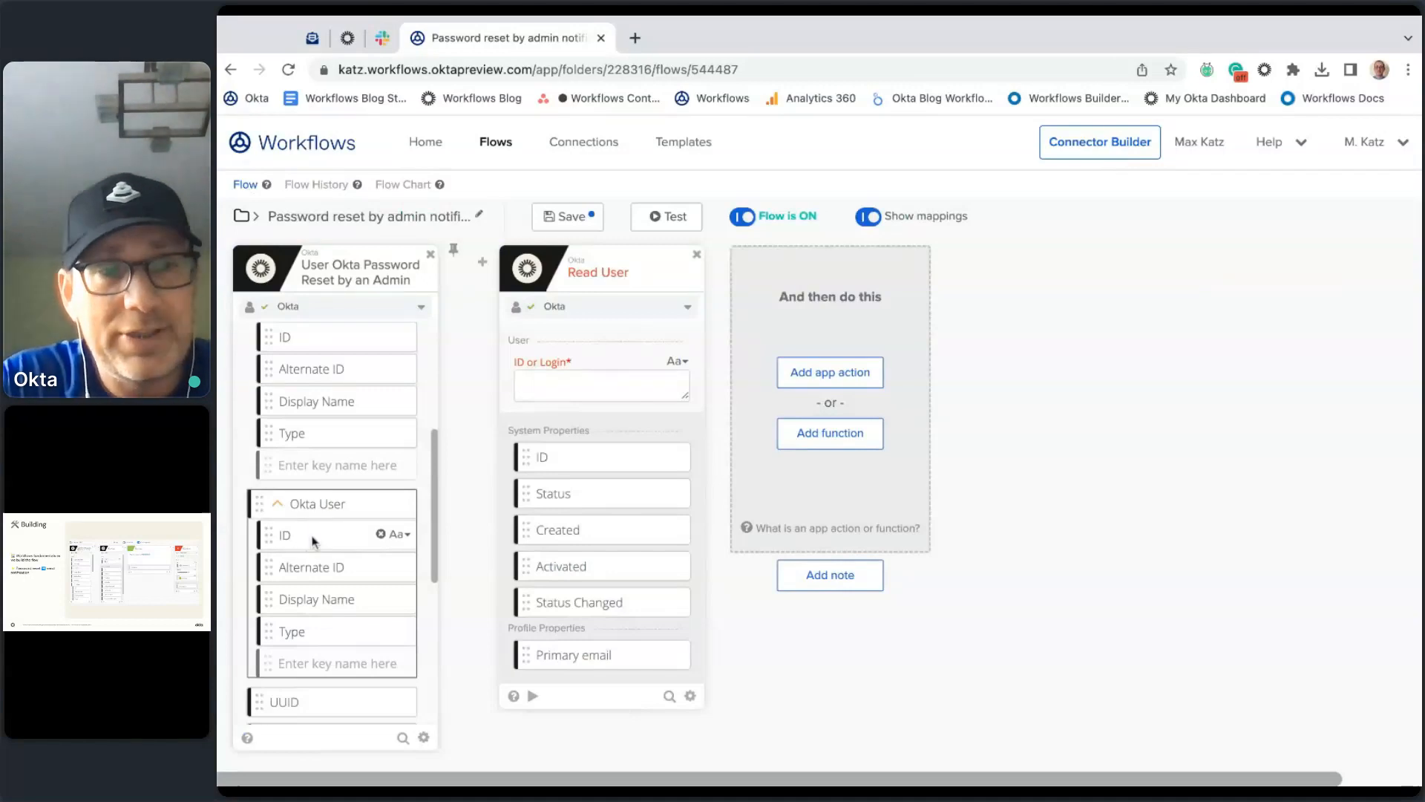
left_click_drag(327, 537, 613, 395)
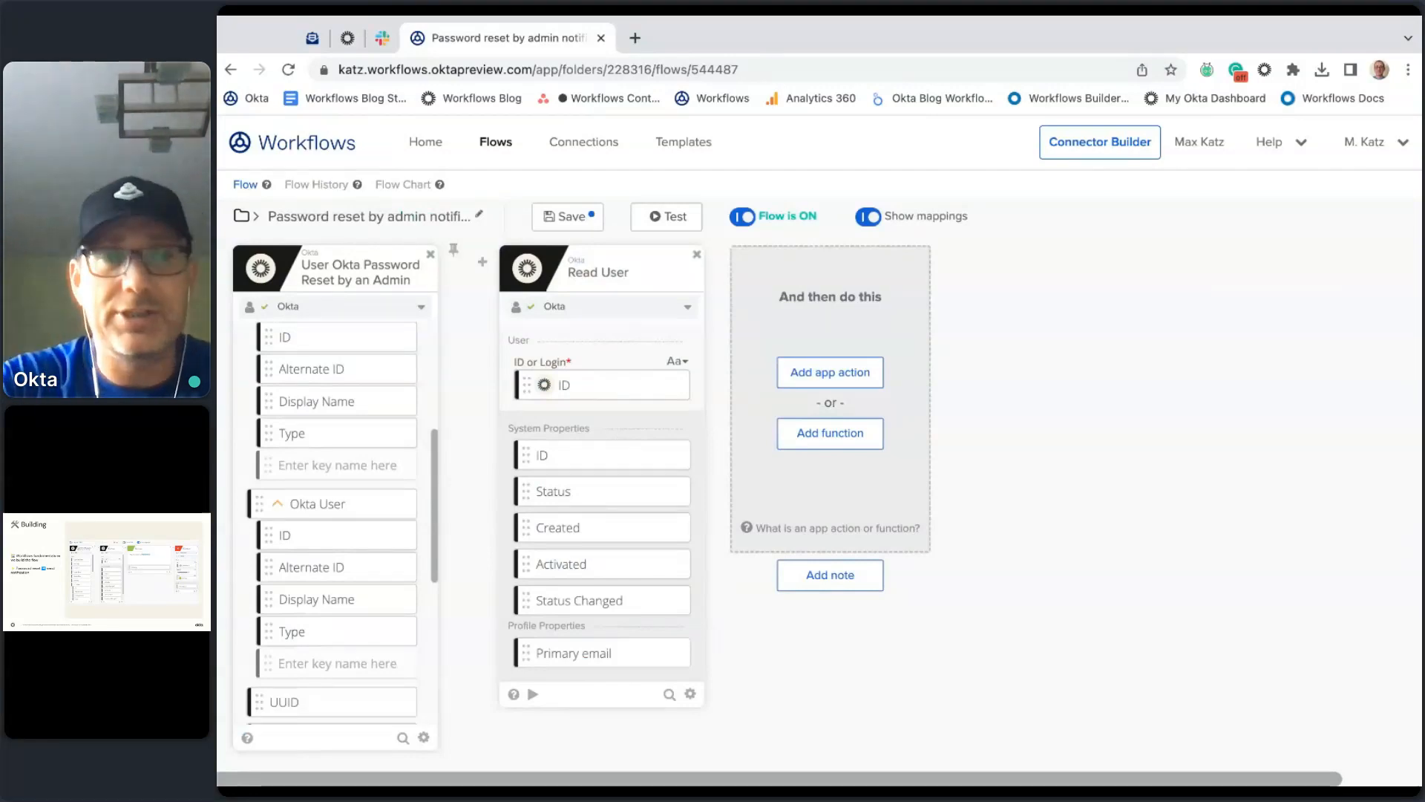
left_click(533, 695)
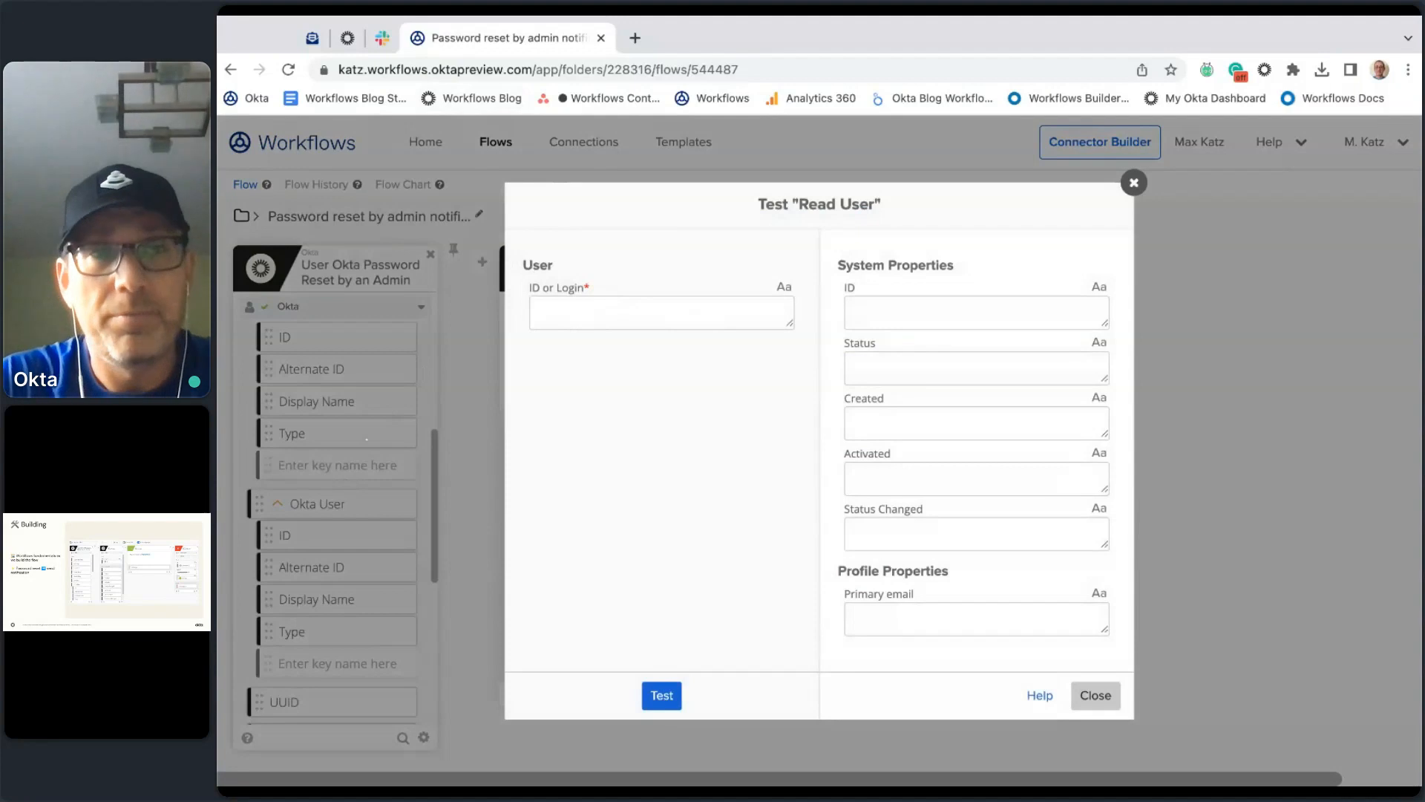
Step: Test Read User with the user ID copied from the Admin Console URL, then close the test
left_click(348, 38)
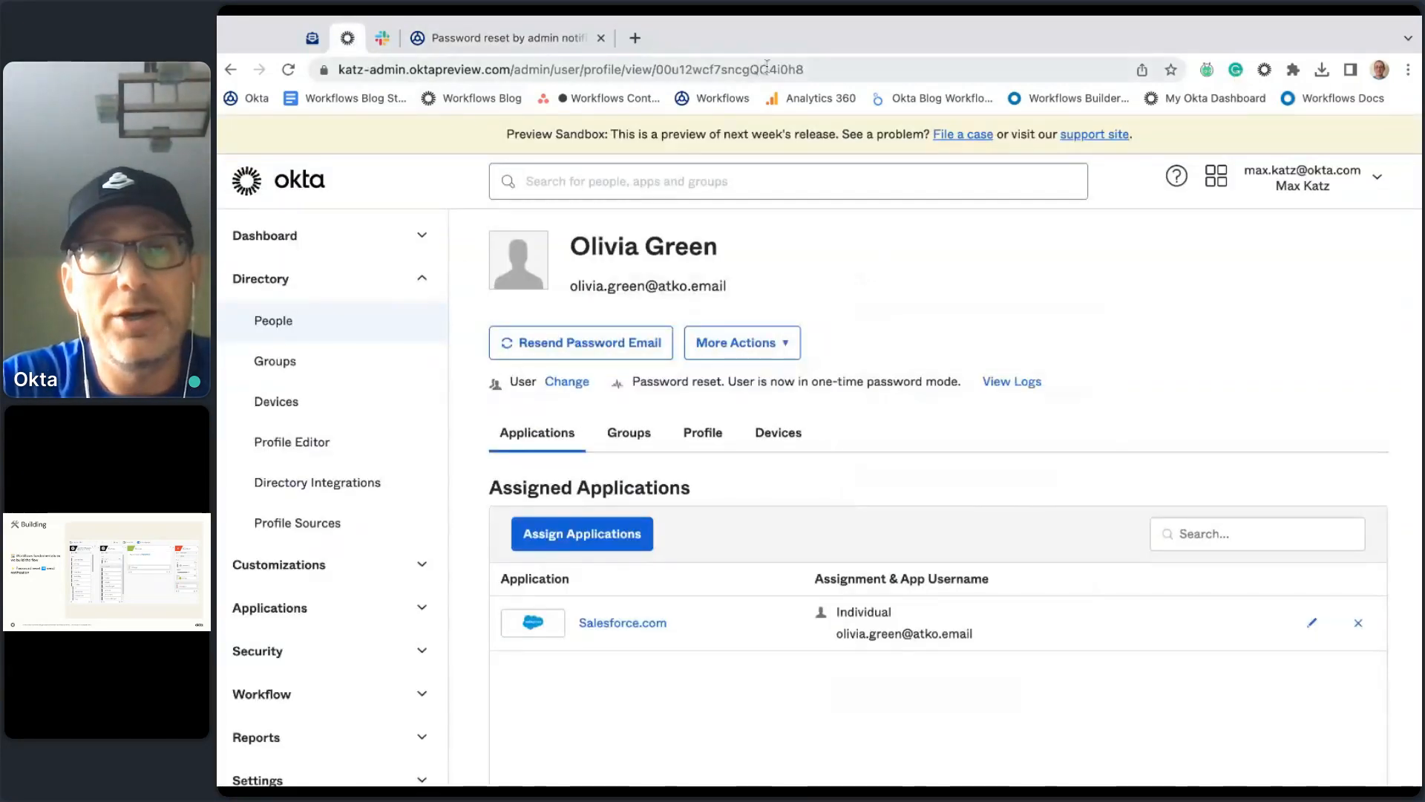
left_click(740, 69)
double_click(739, 69)
key("ctrl+c")
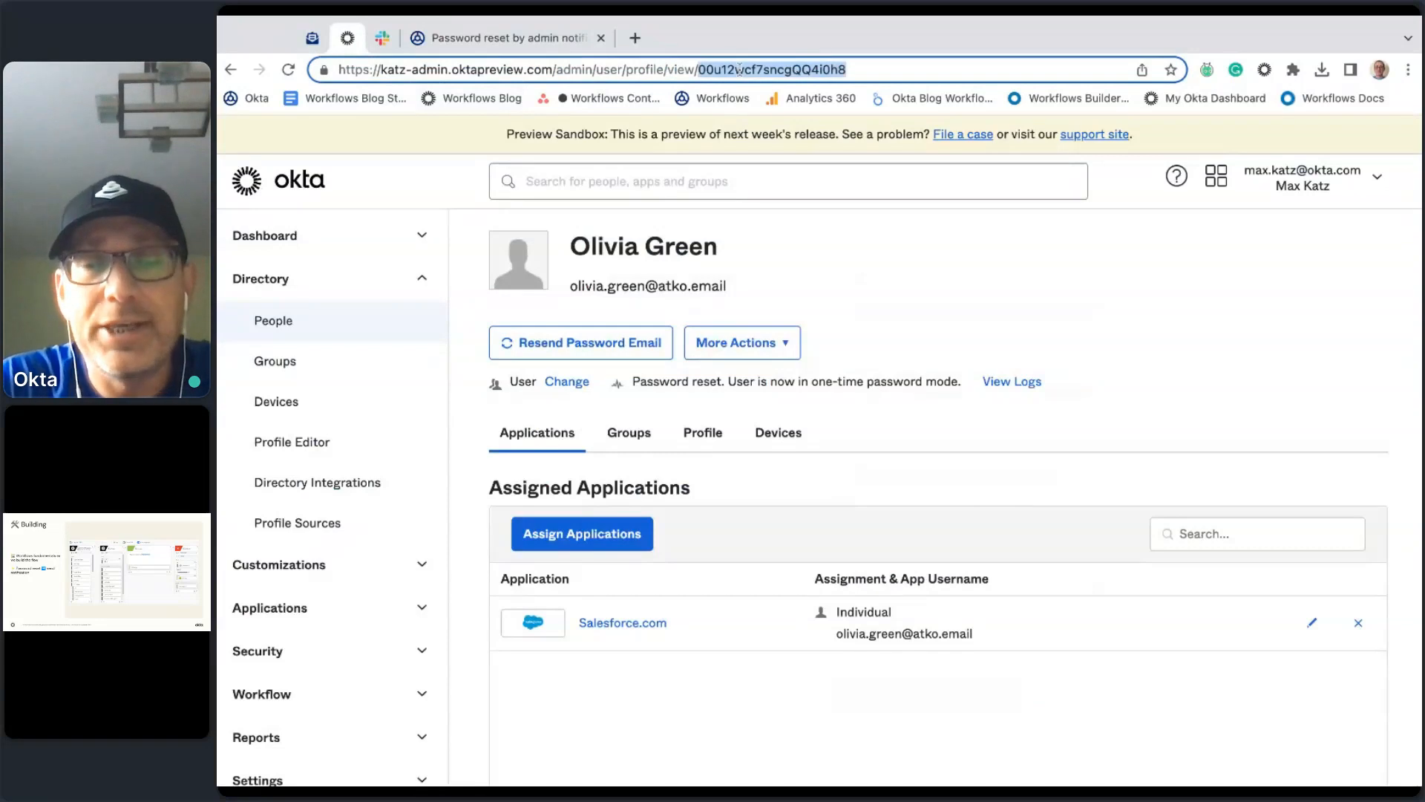
left_click(511, 38)
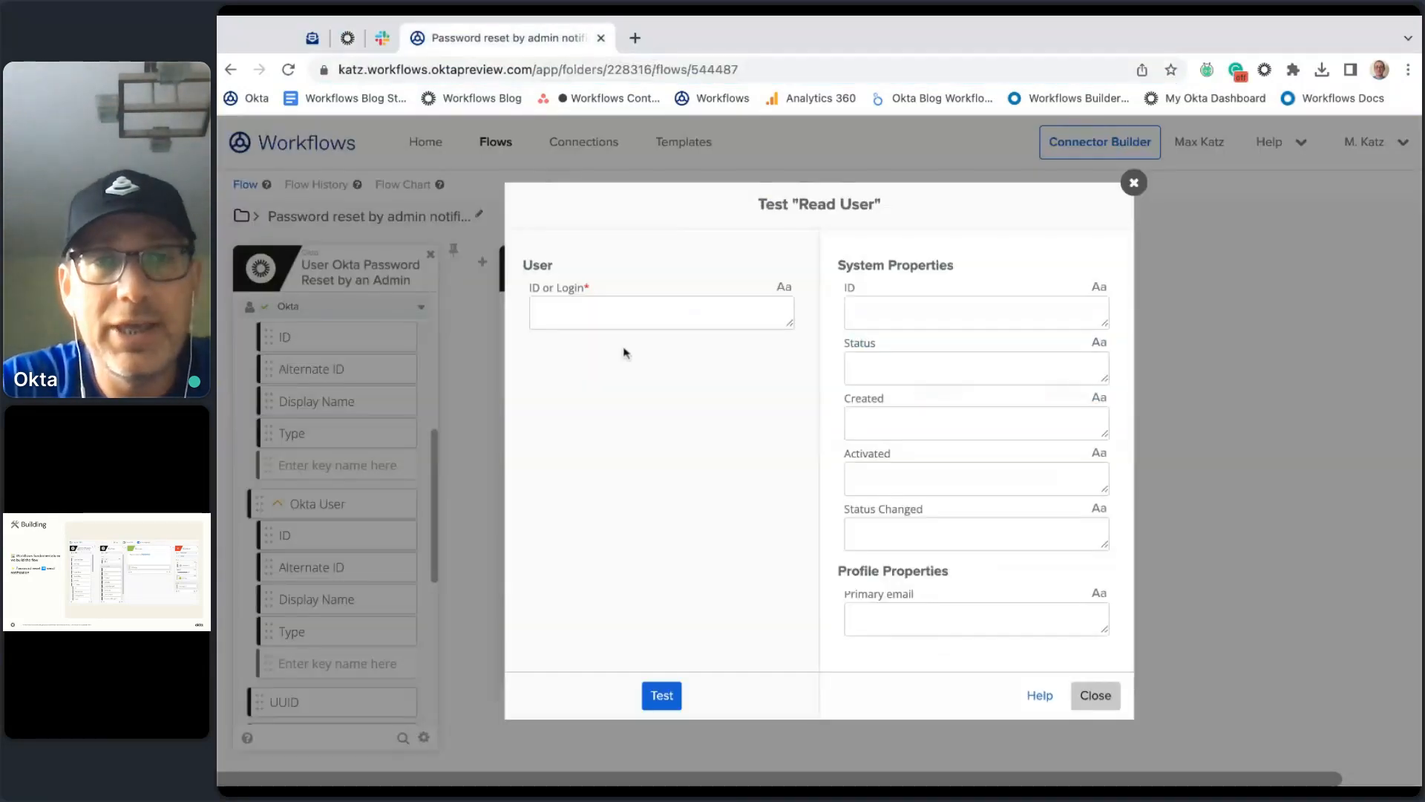
key("ctrl+v")
left_click(662, 696)
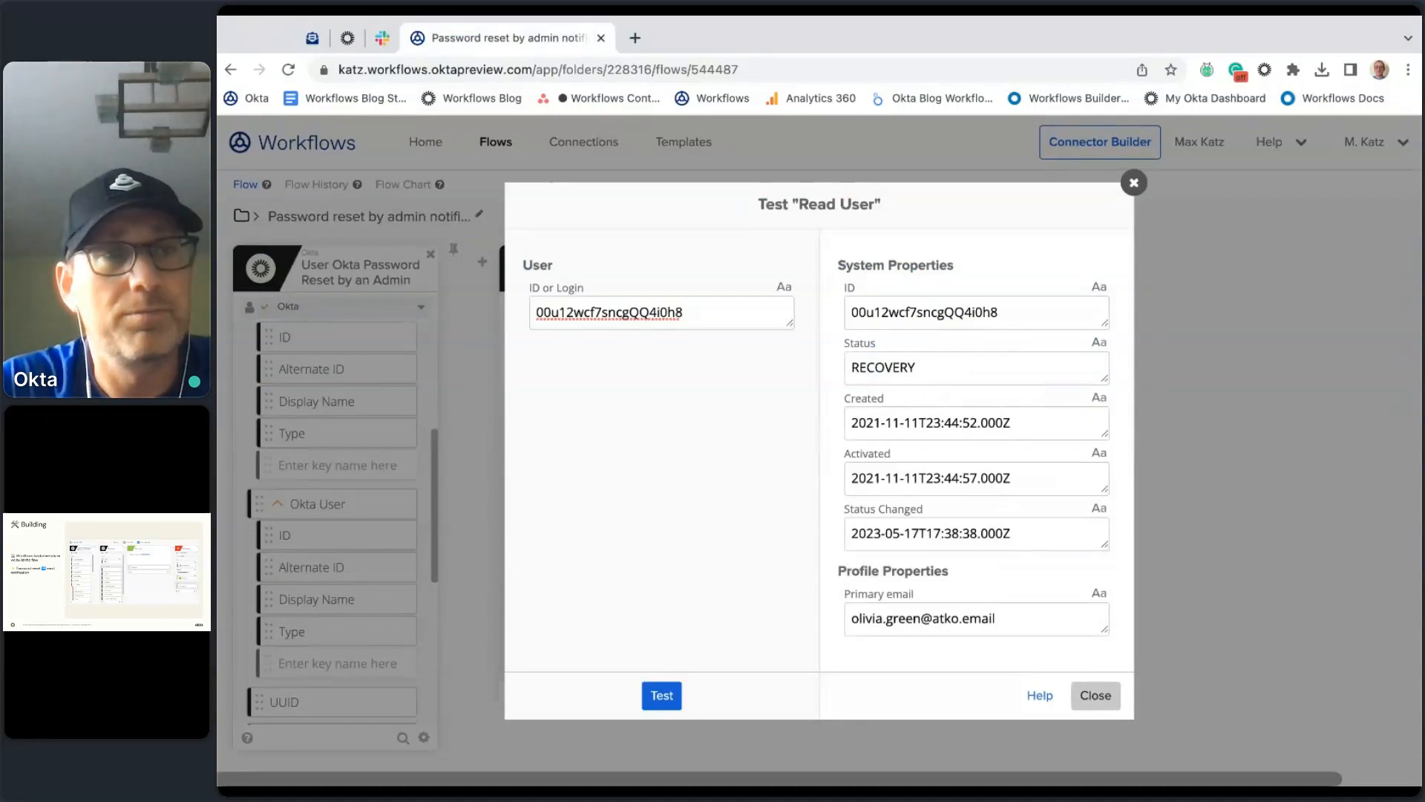
left_click(1099, 695)
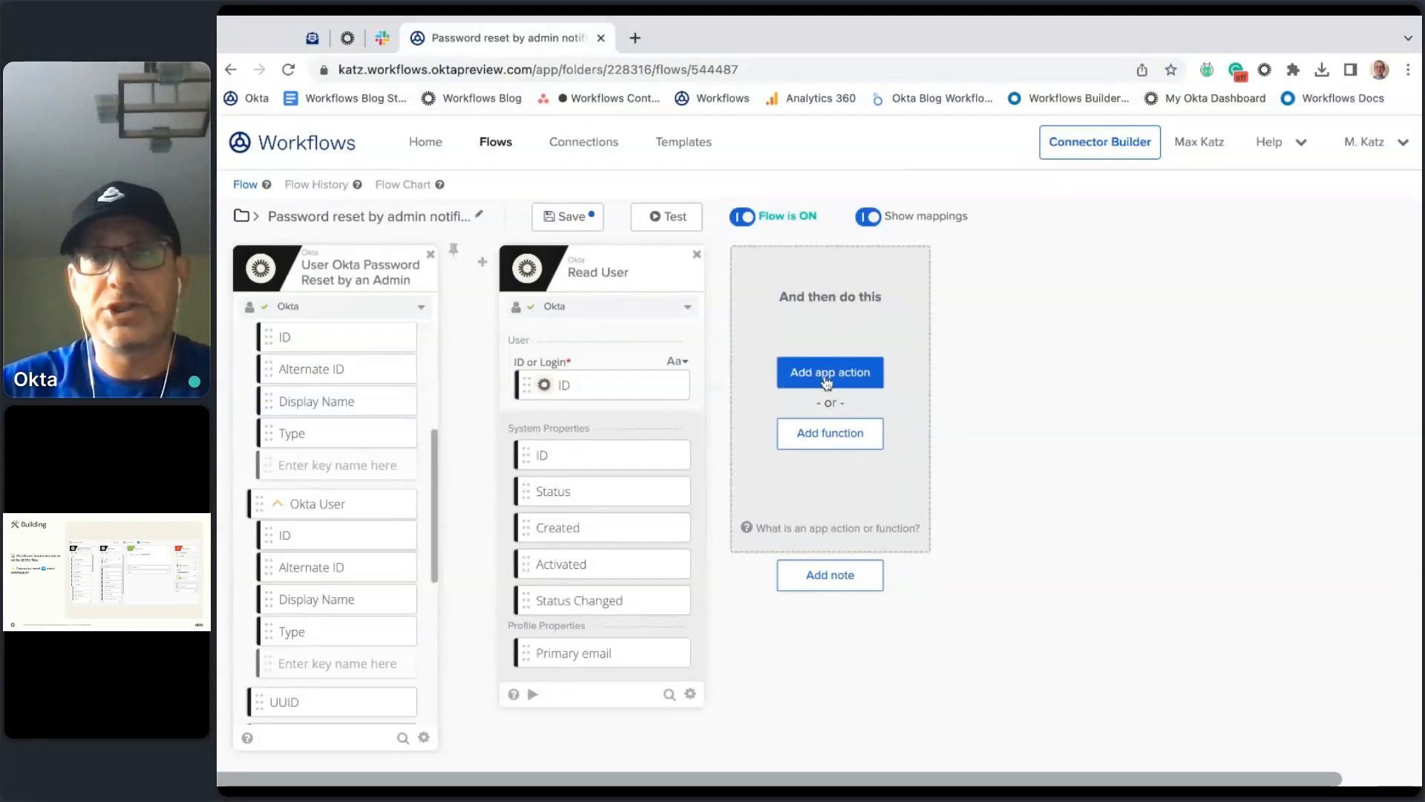
Step: Add a Compose function reading 'Password reset by' plus the Admin's Display Name, and open its test
left_click(857, 450)
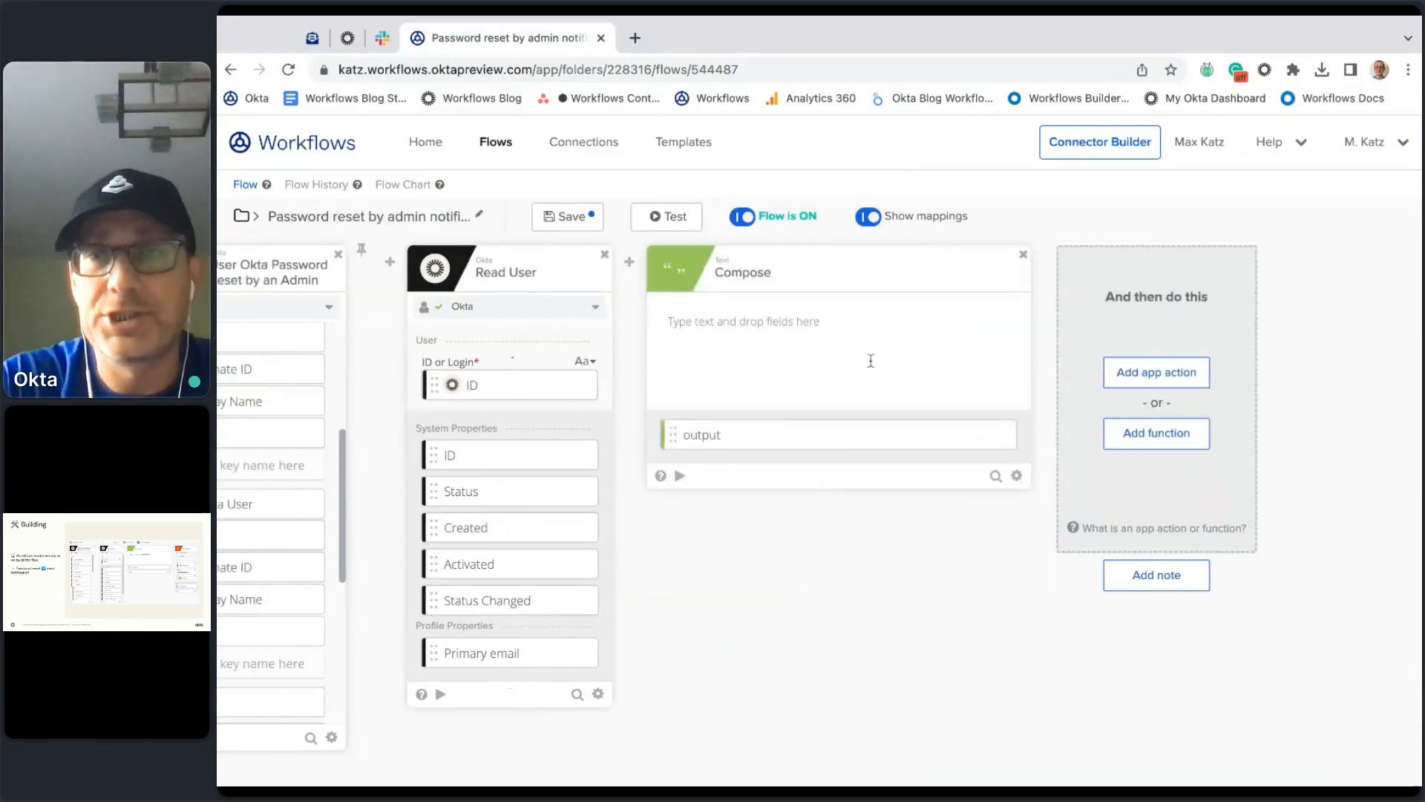
left_click(795, 323)
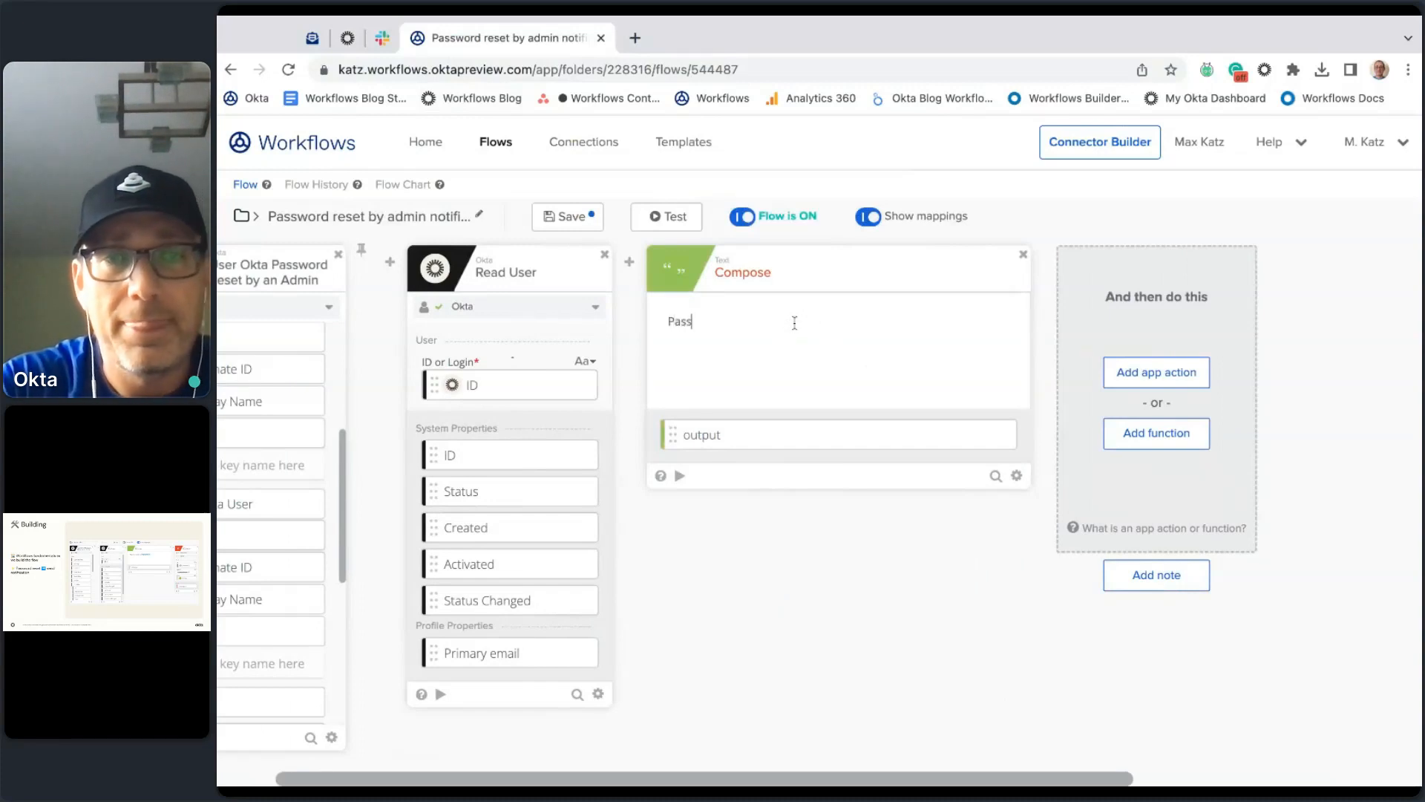
type("Password reset by")
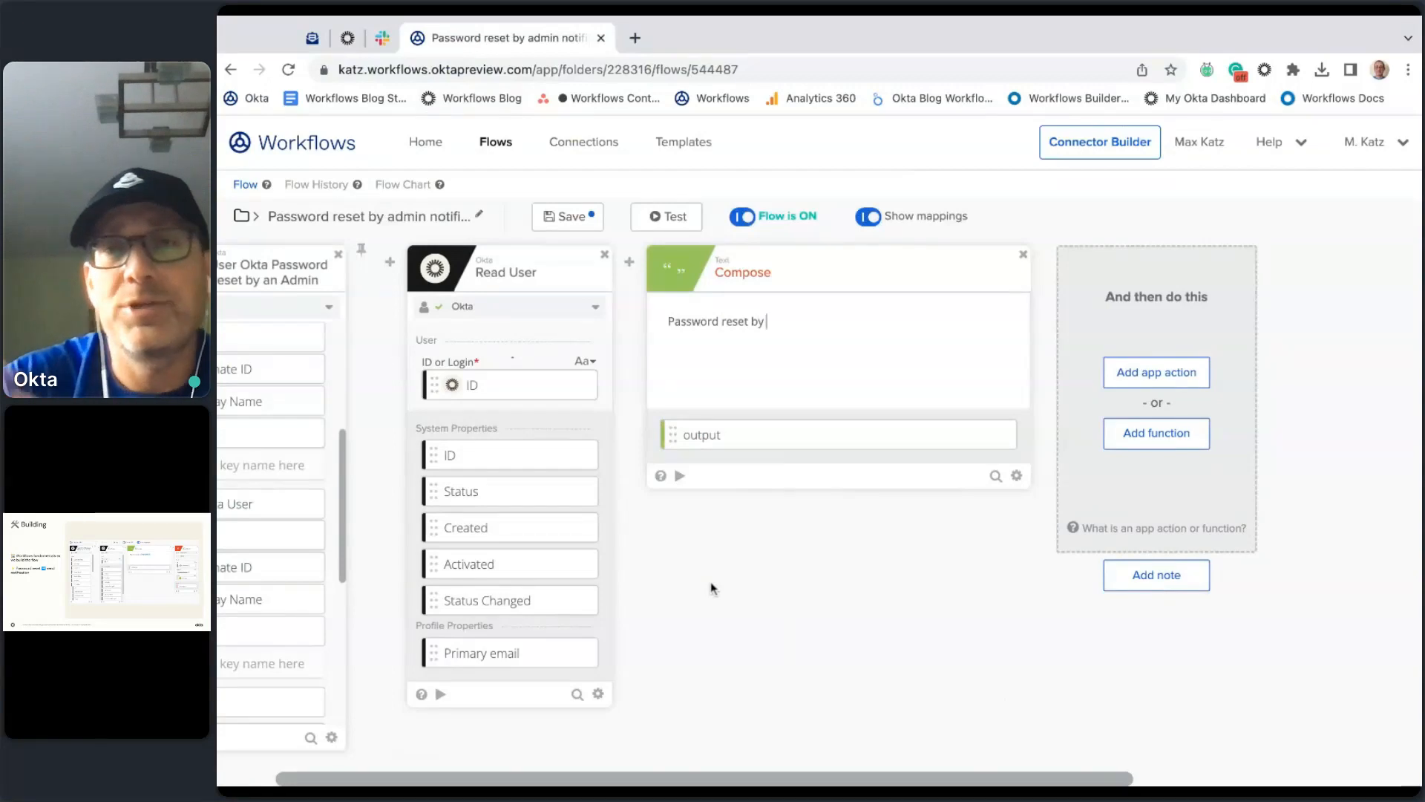
scroll(711, 588, "left", 3)
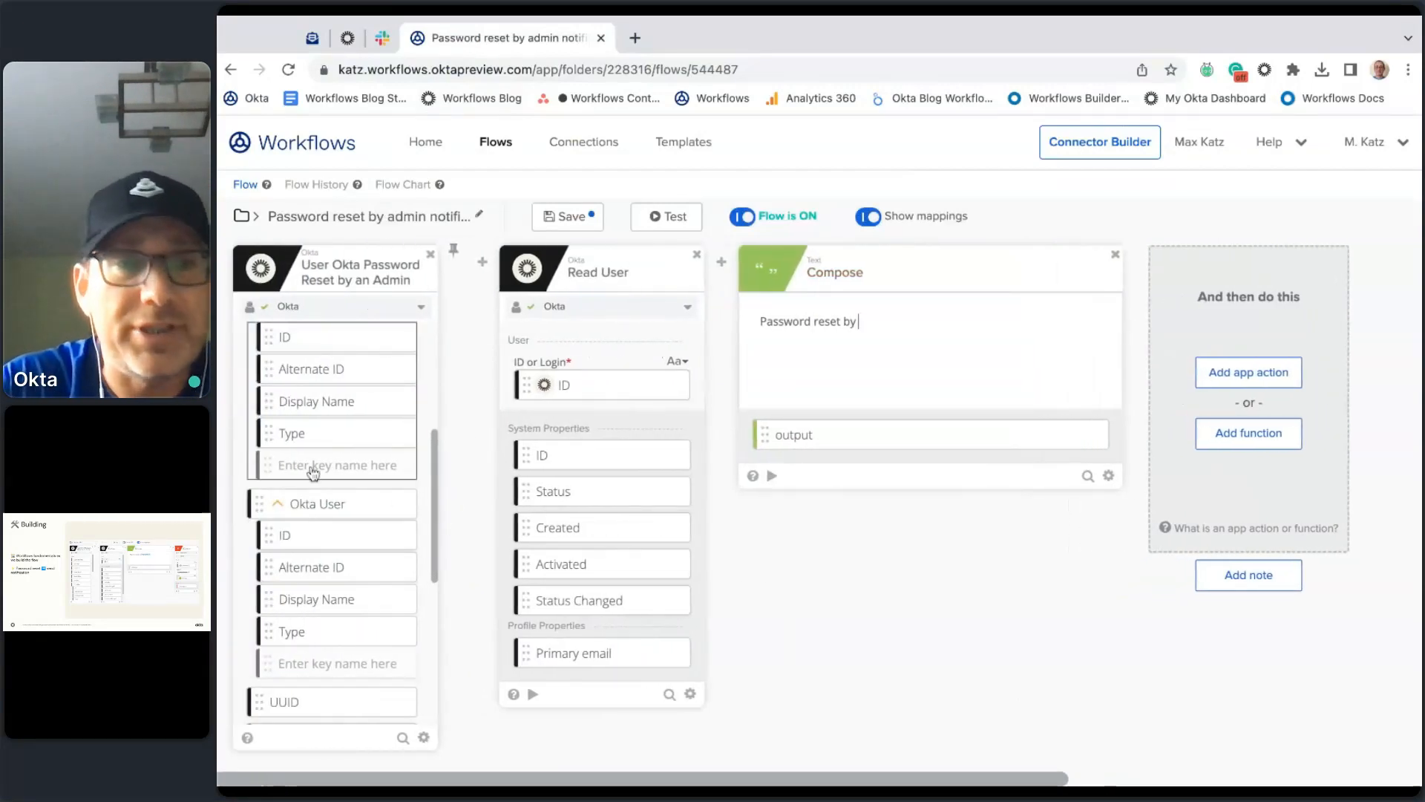
scroll(327, 467, "down", 1)
scroll(332, 468, "up", 2)
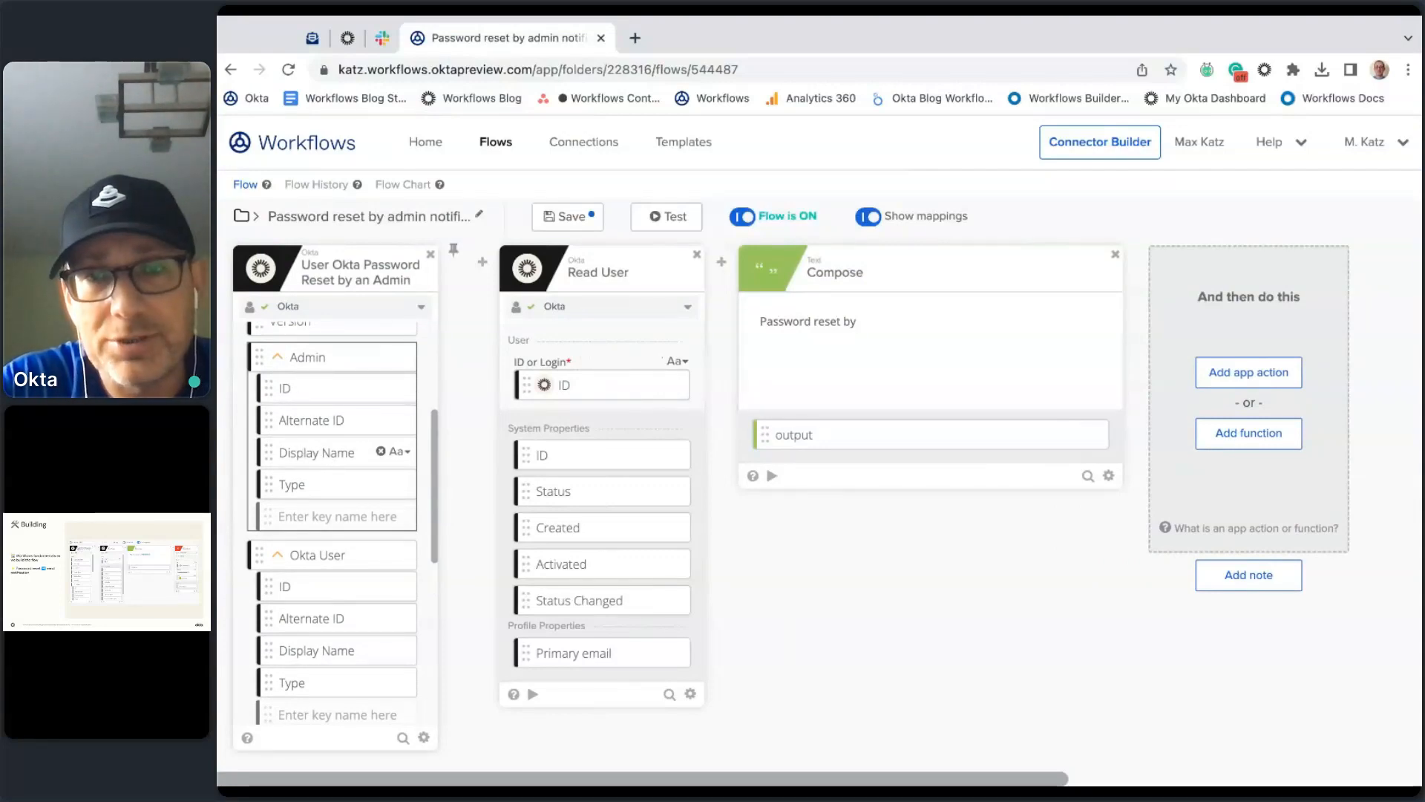
left_click_drag(316, 452, 891, 322)
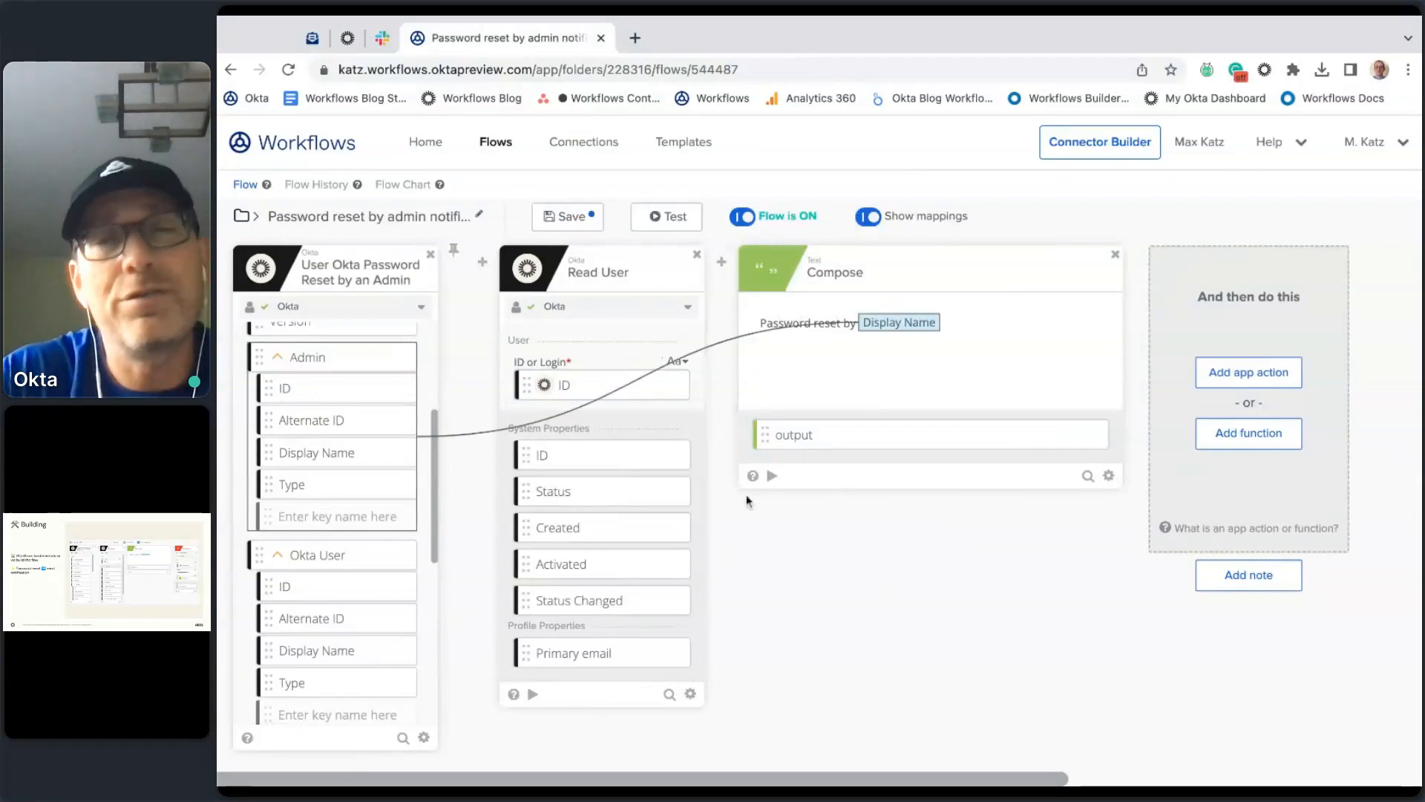
left_click(772, 477)
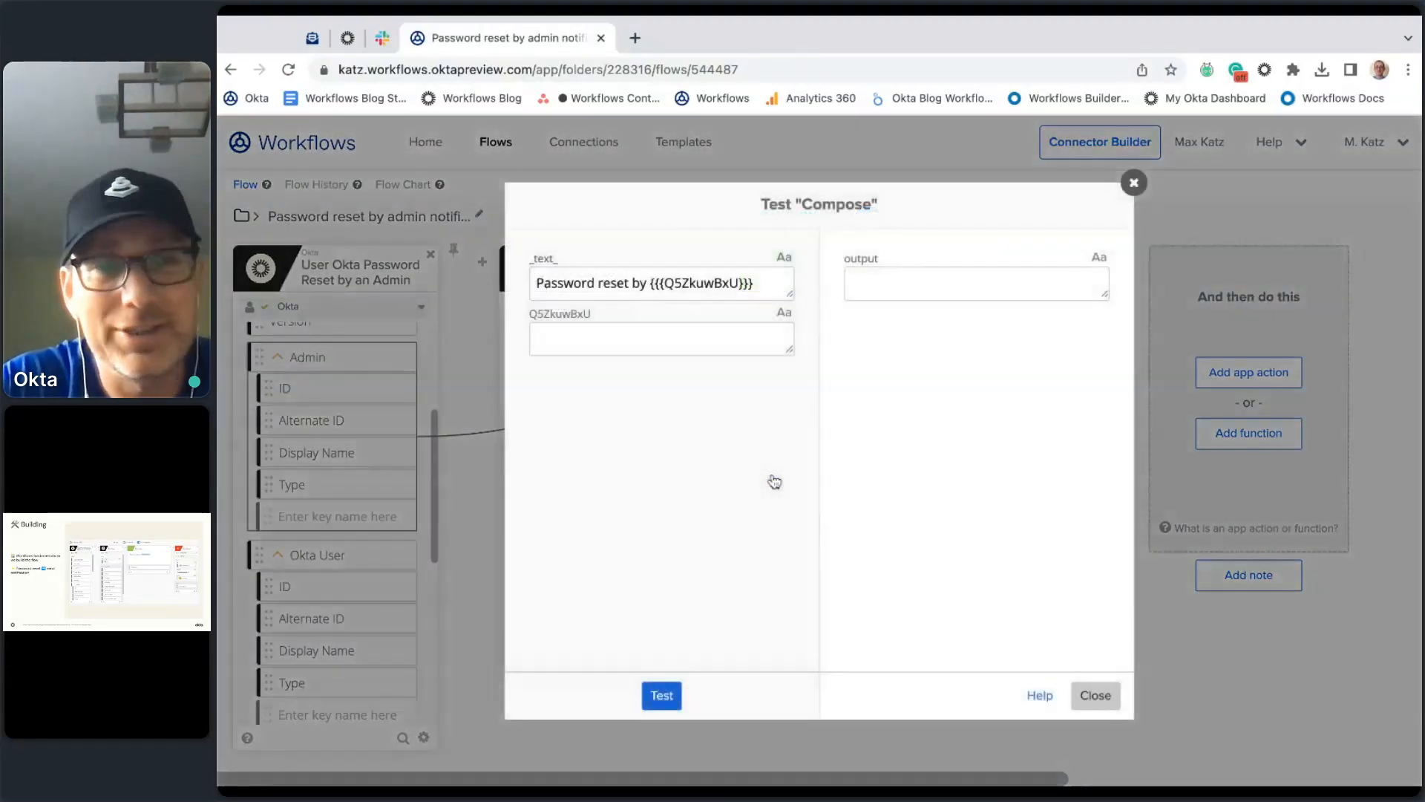
Step: Run the Compose test with a sample admin name, check the full sentence, and close it
type("Max")
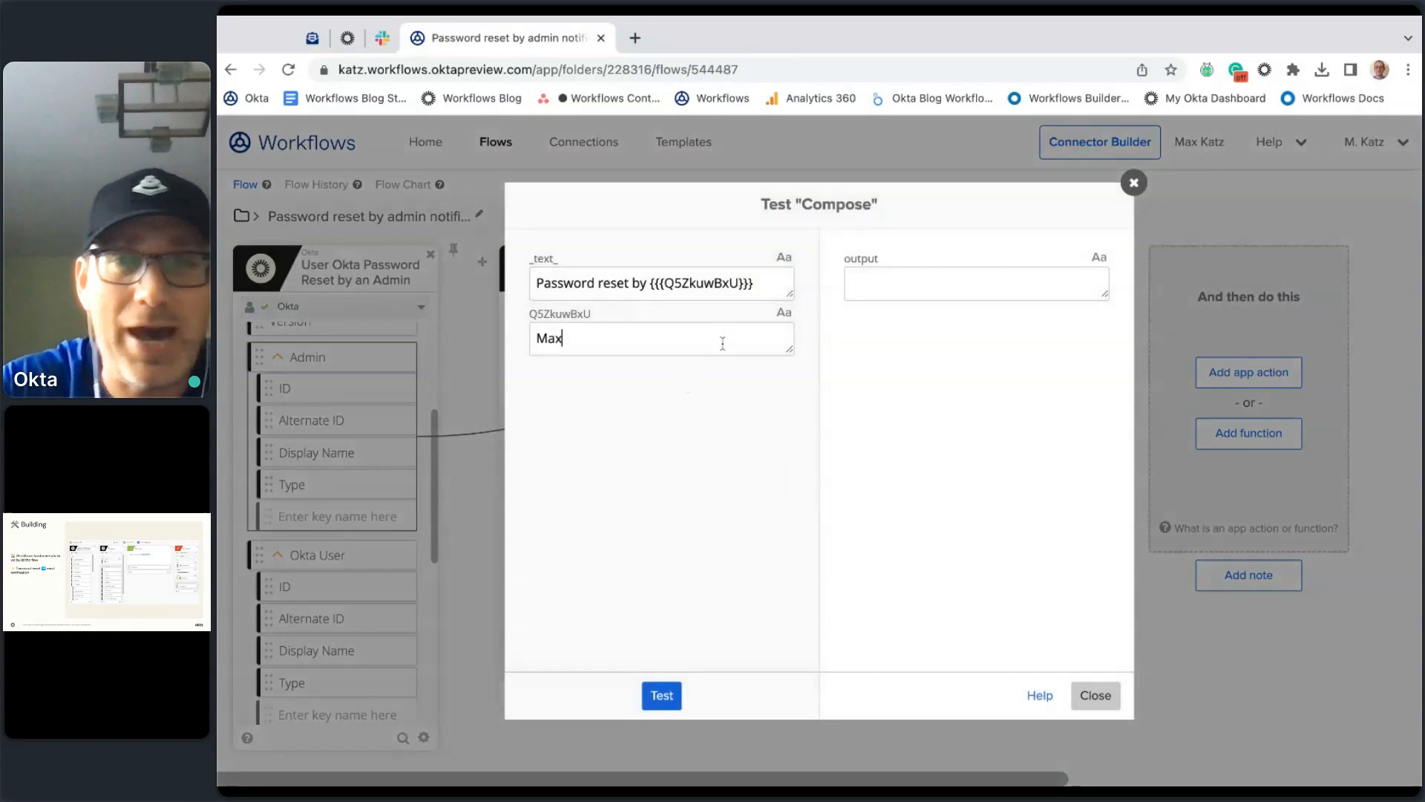
left_click(666, 694)
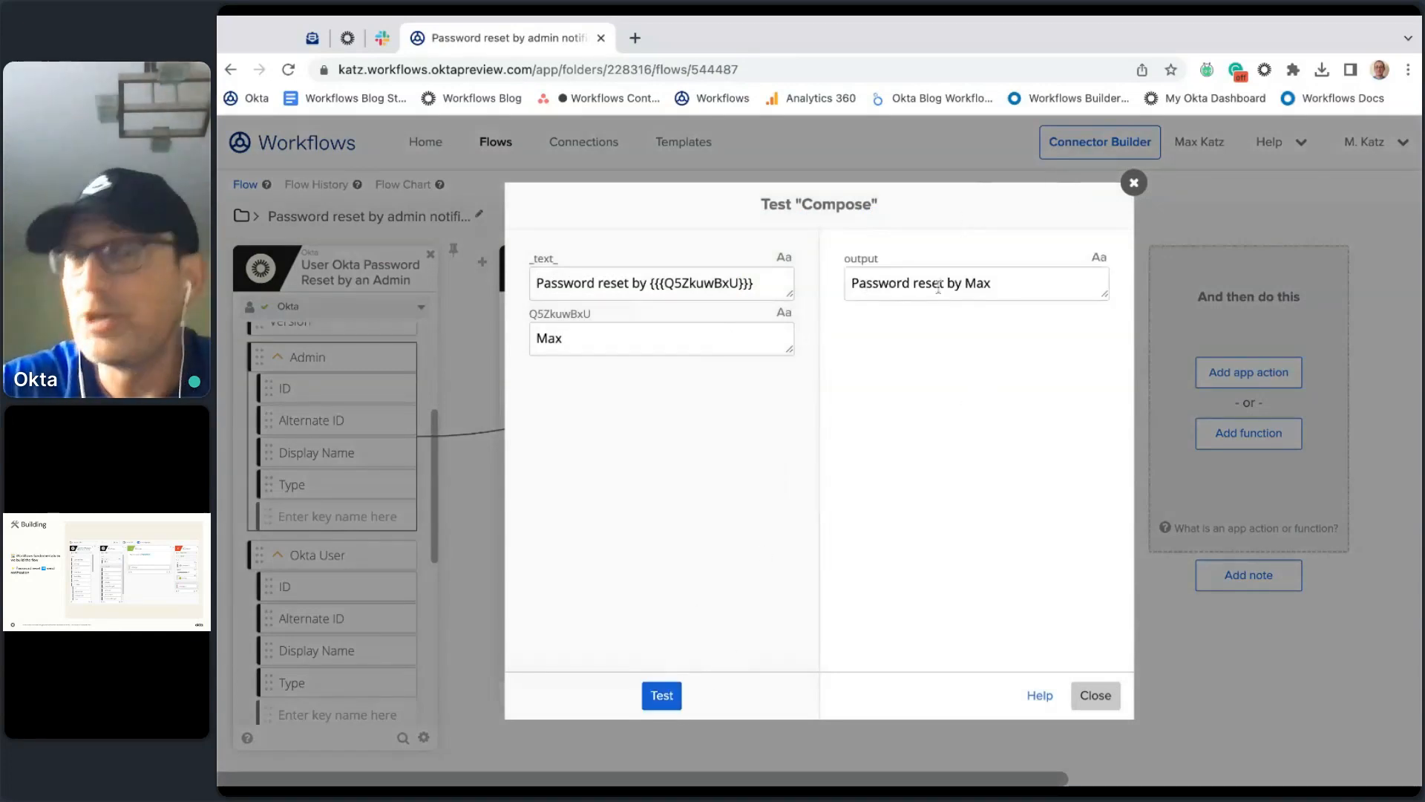
left_click(1096, 695)
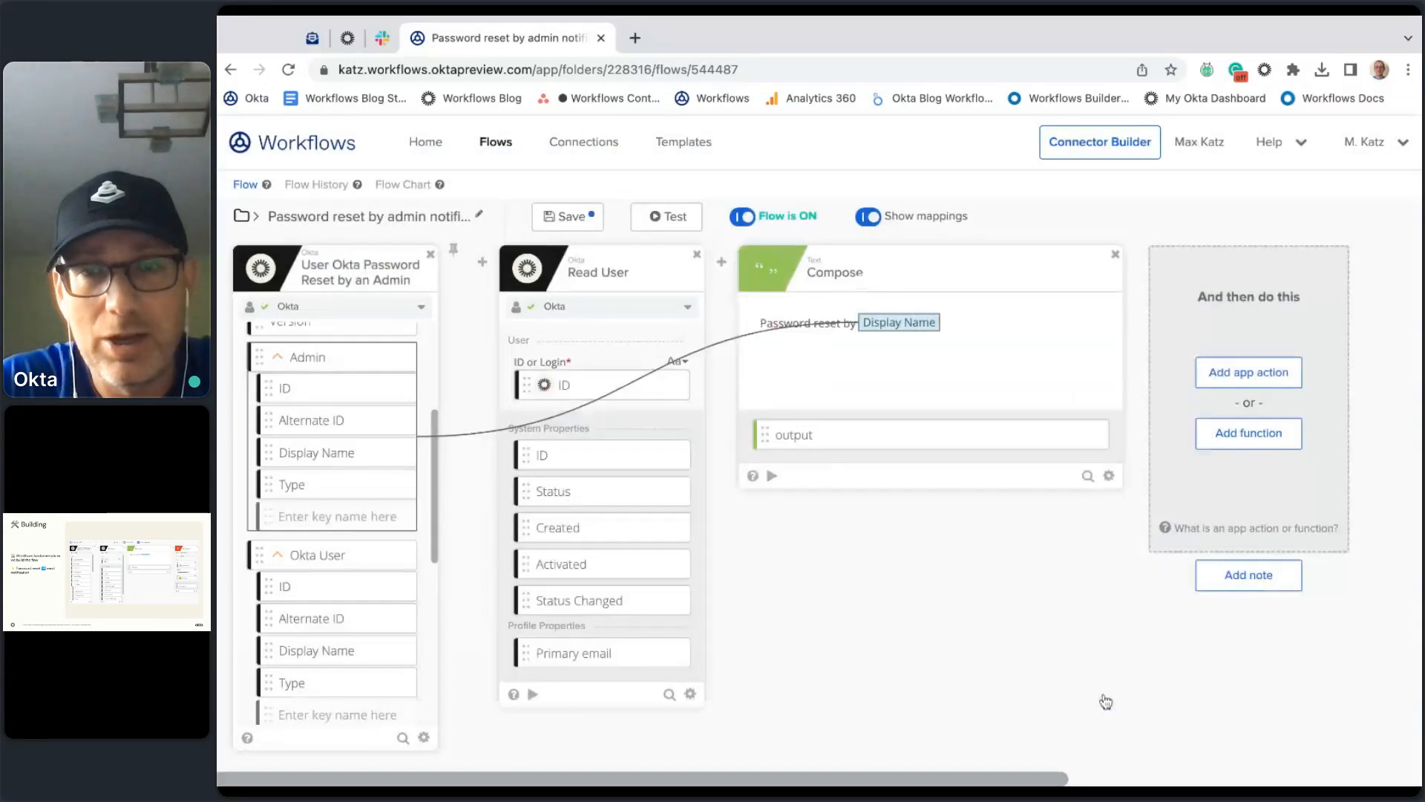
scroll(954, 617, "right", 3)
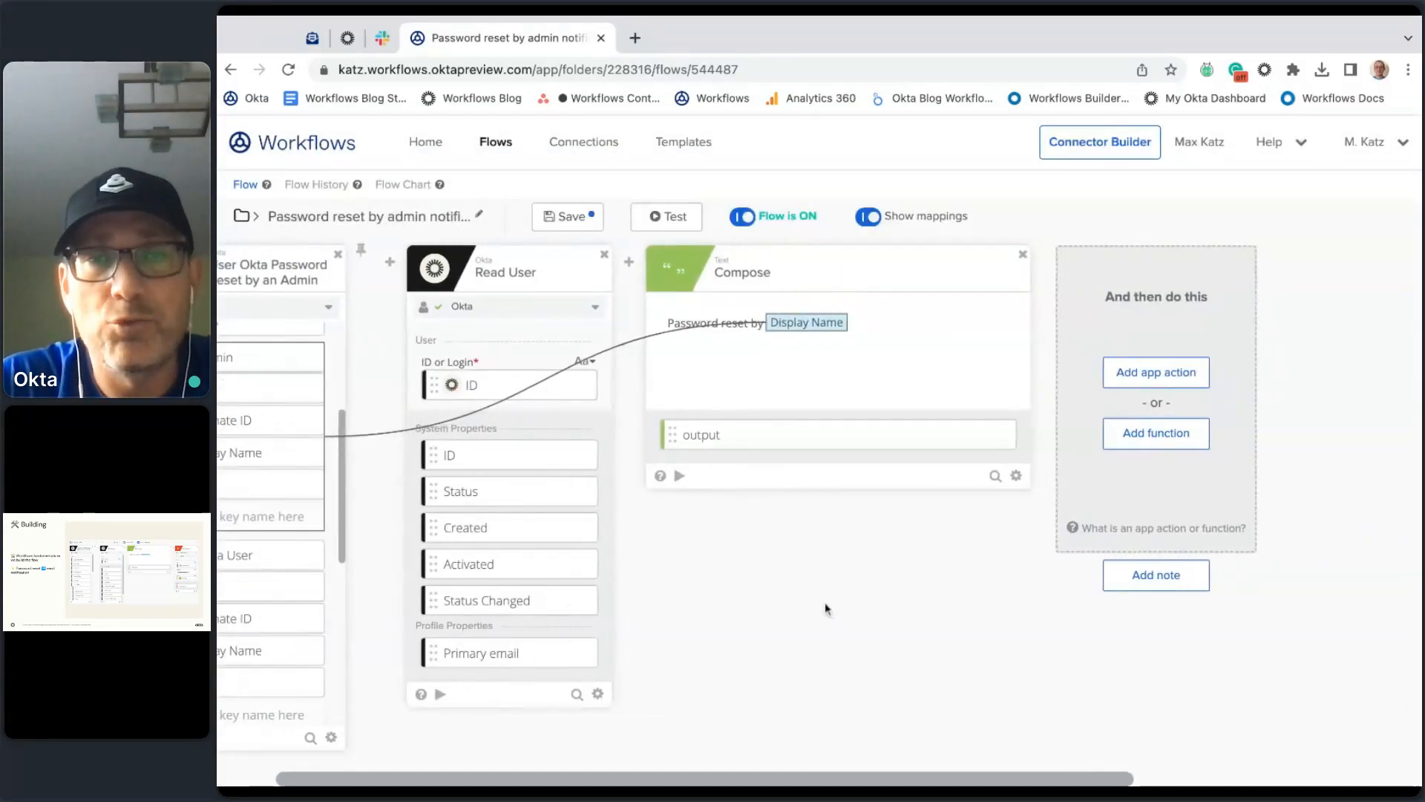
scroll(825, 603, "right", 1)
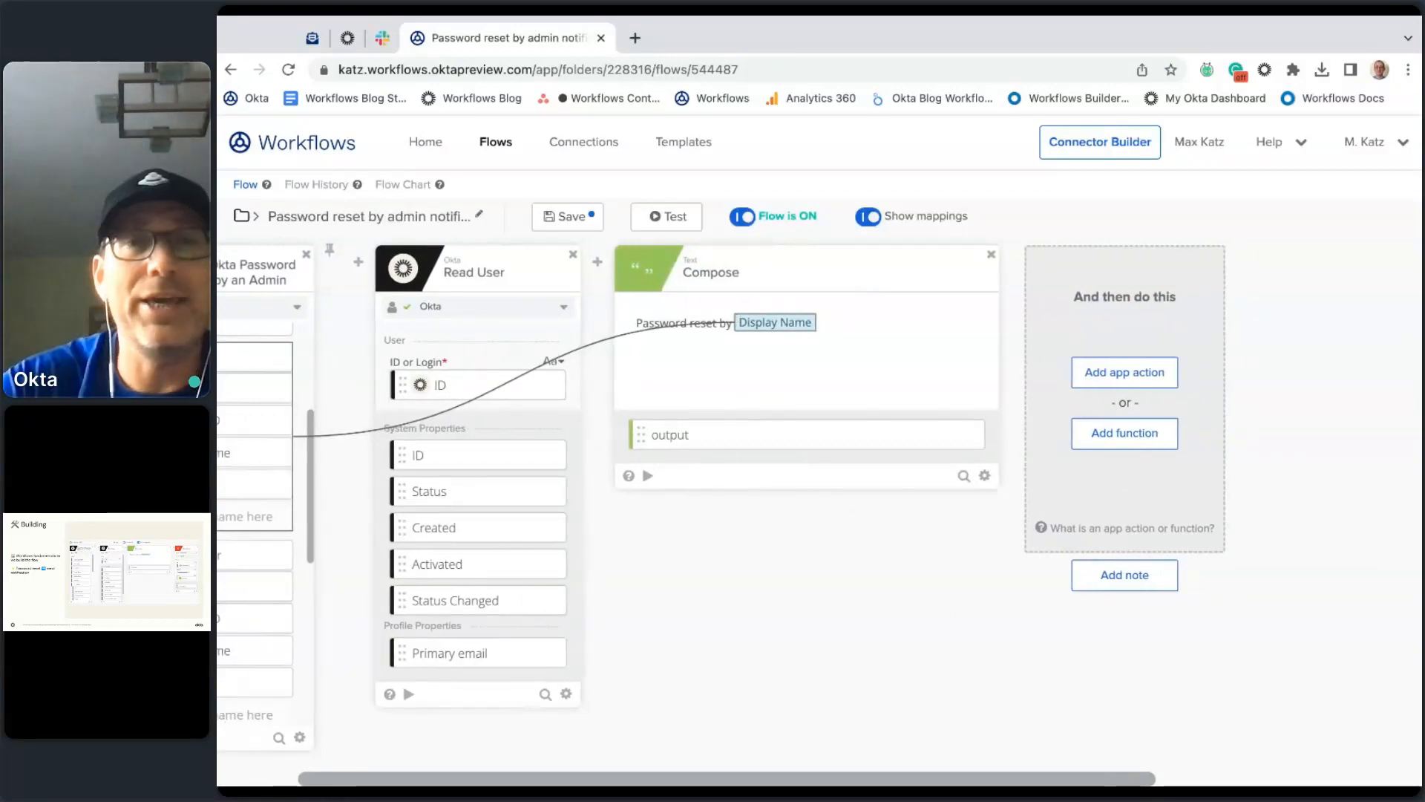
Step: Add a Gmail Send Email action after Compose and show its available Gmail connections
left_click(1125, 374)
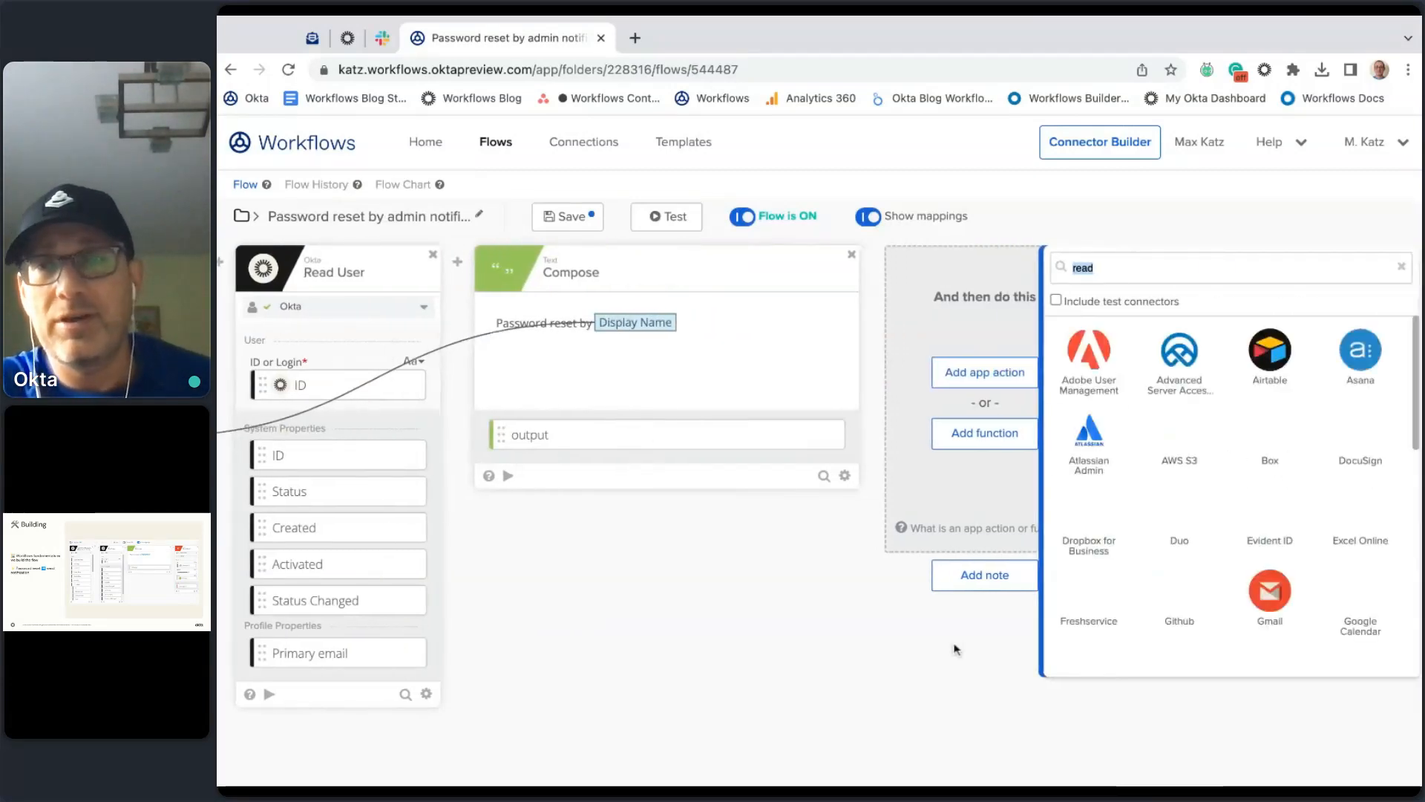
key("BackSpace")
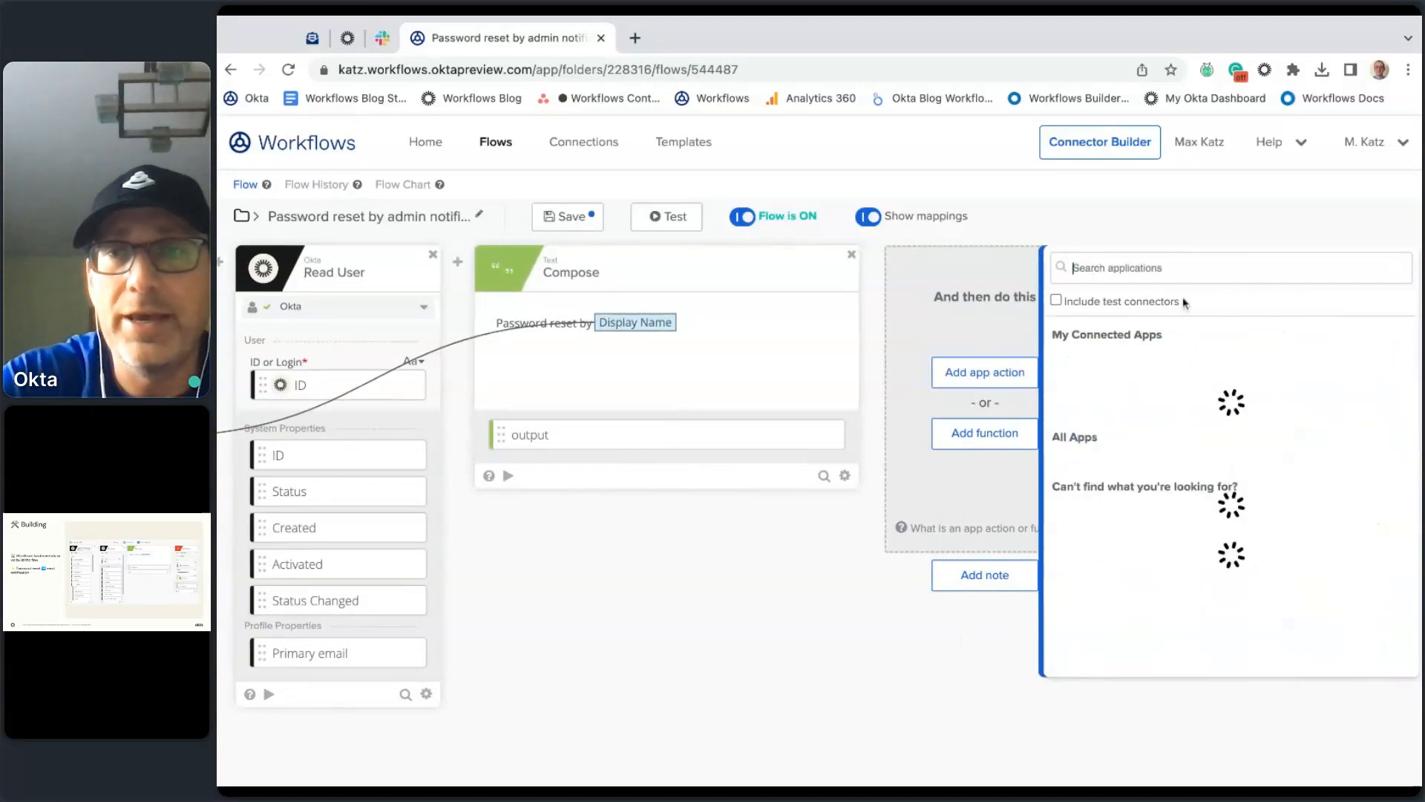
type("gmai")
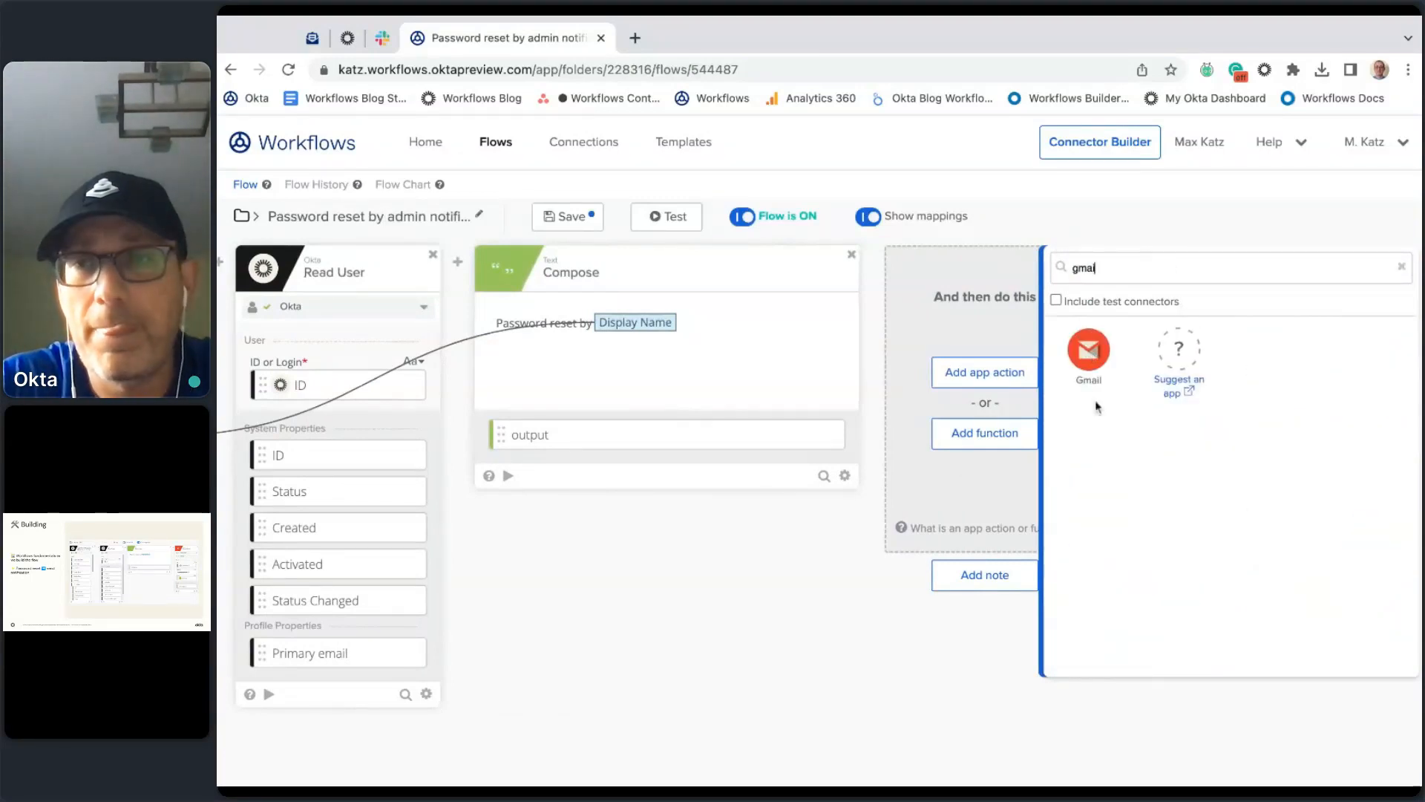
left_click(1090, 355)
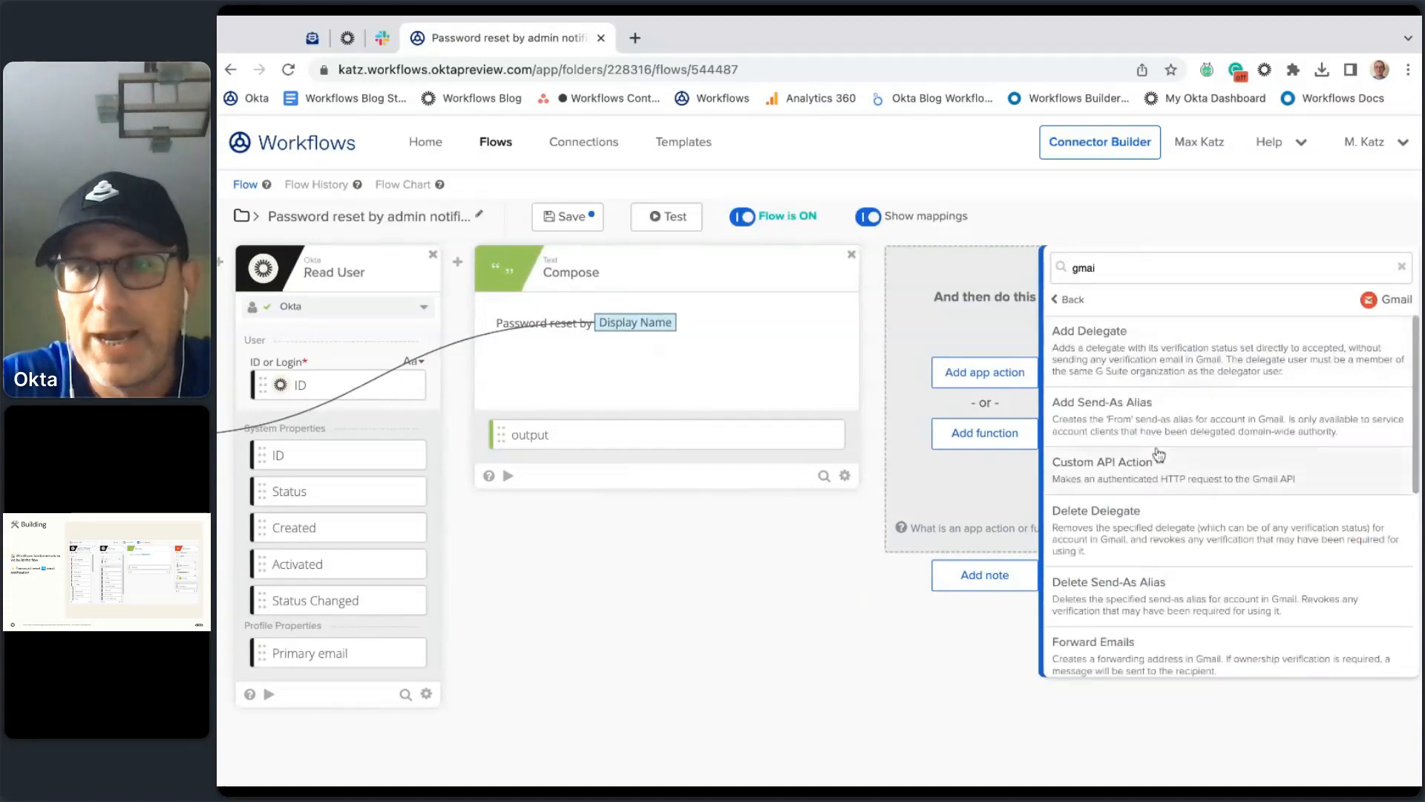
scroll(1155, 455, "down", 5)
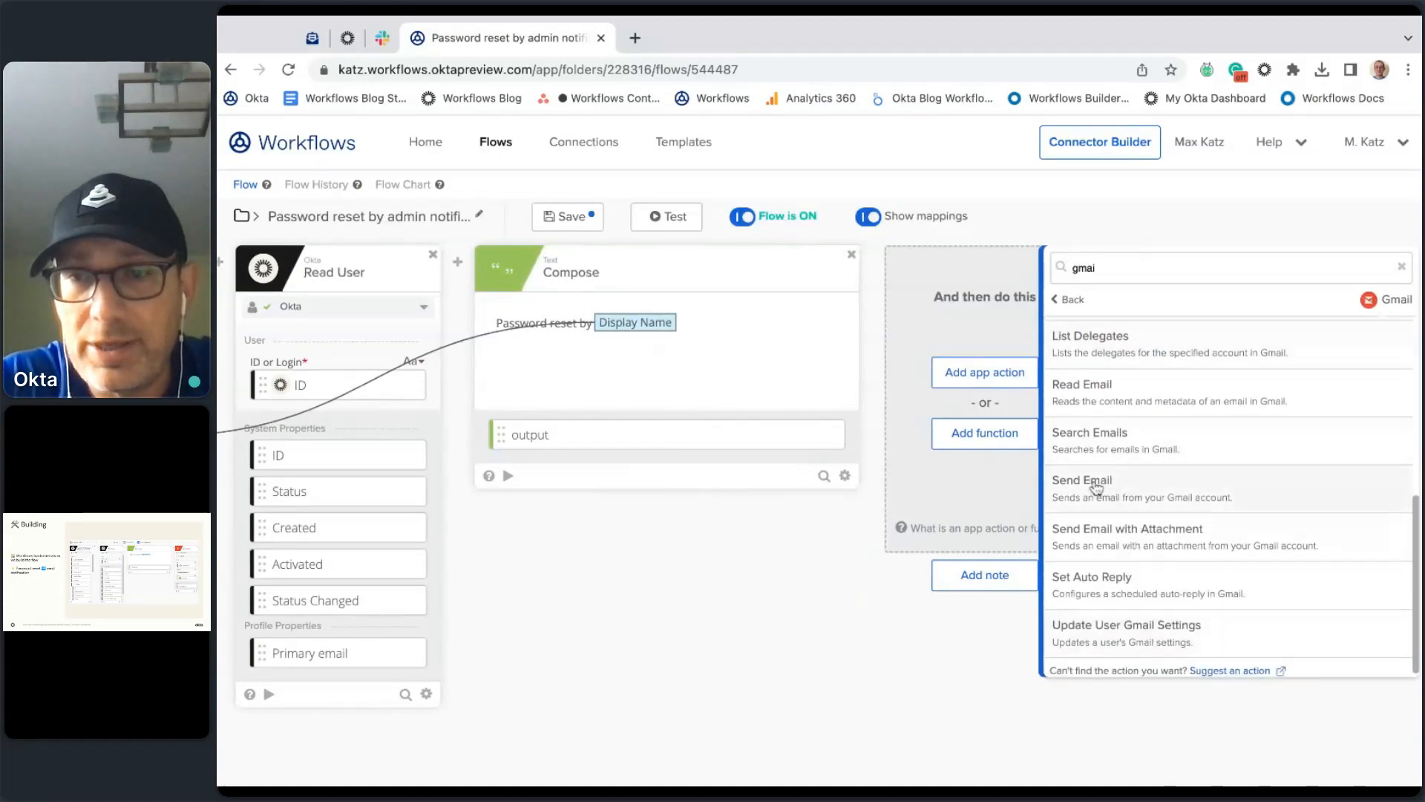
left_click(1129, 490)
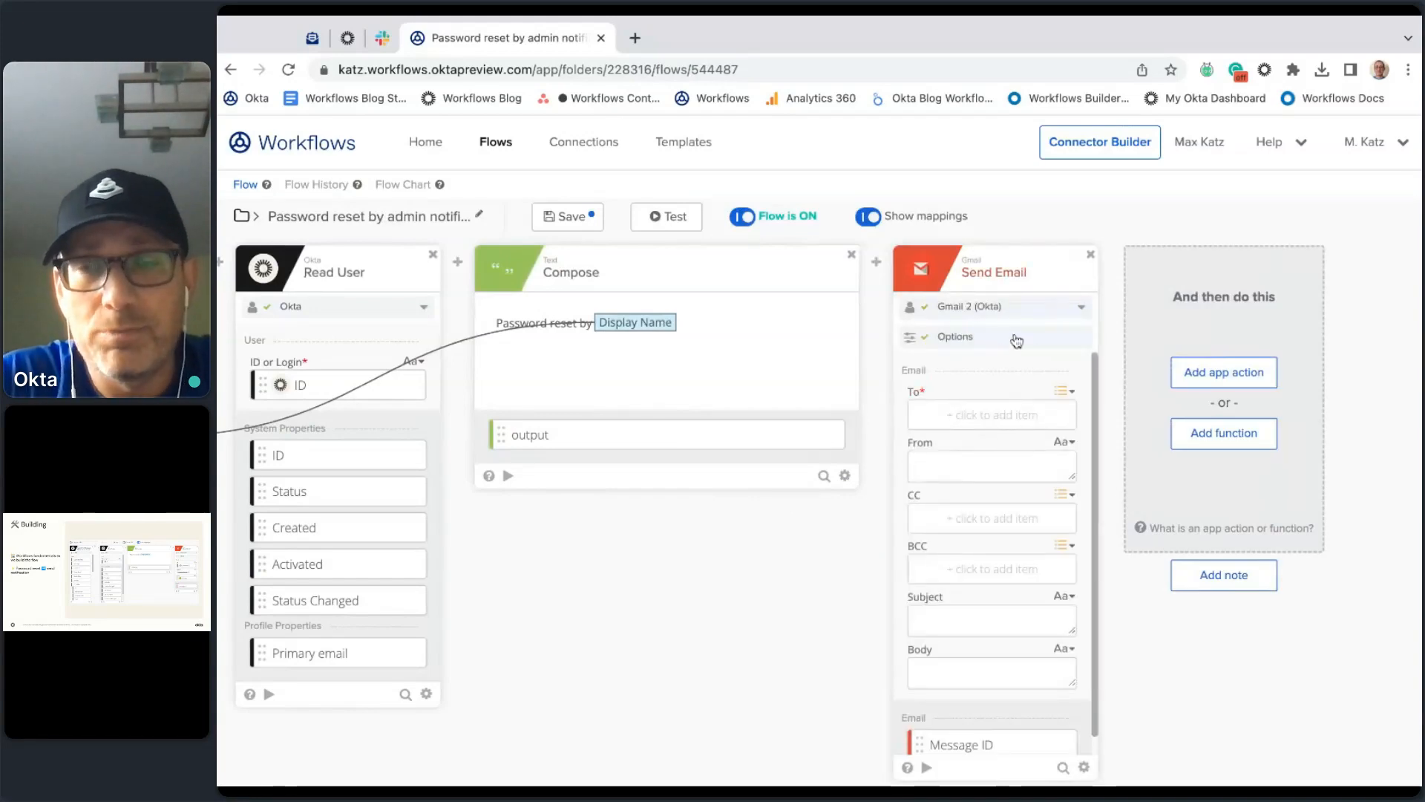
left_click(1081, 307)
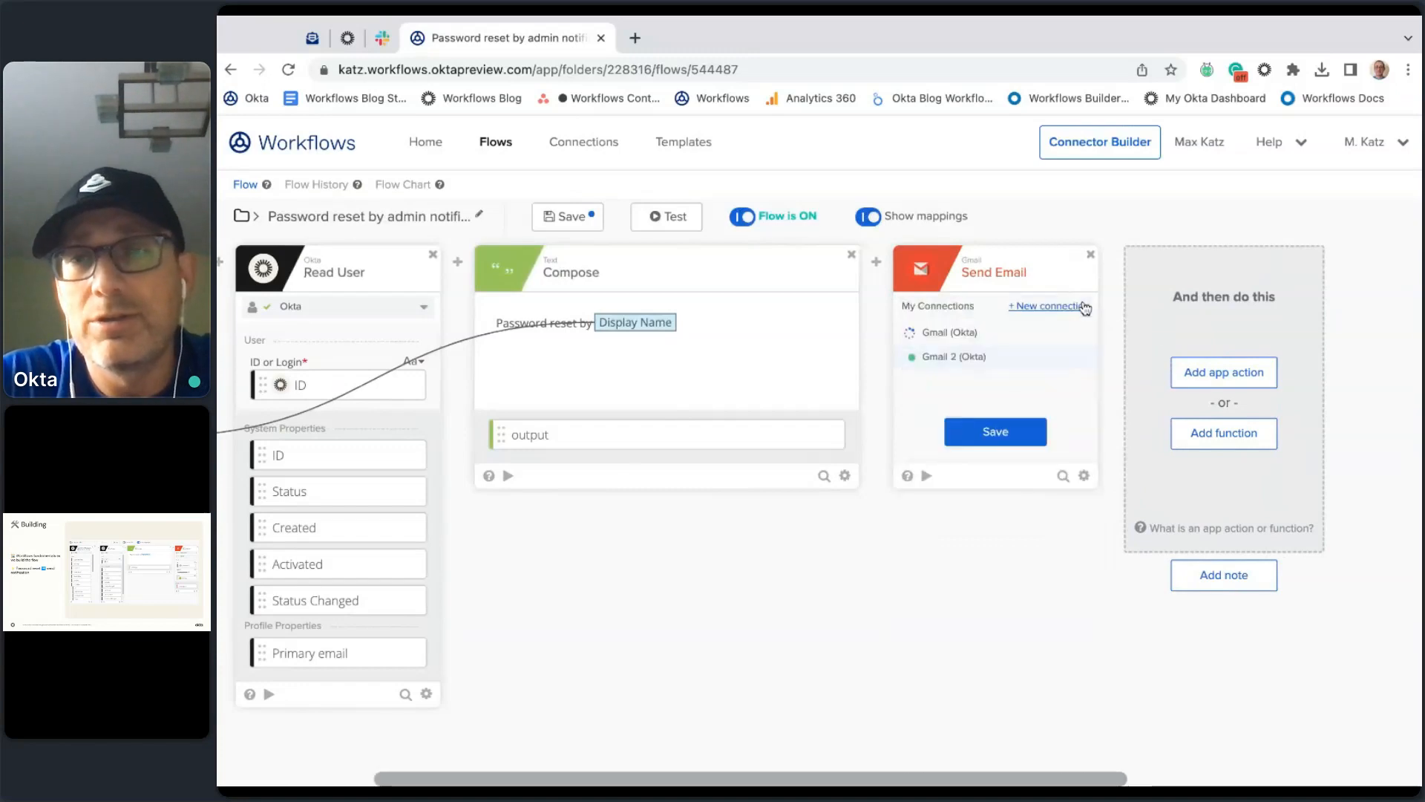
Step: Select the Gmail 2 (Okta) connection for the Send Email card
left_click(956, 360)
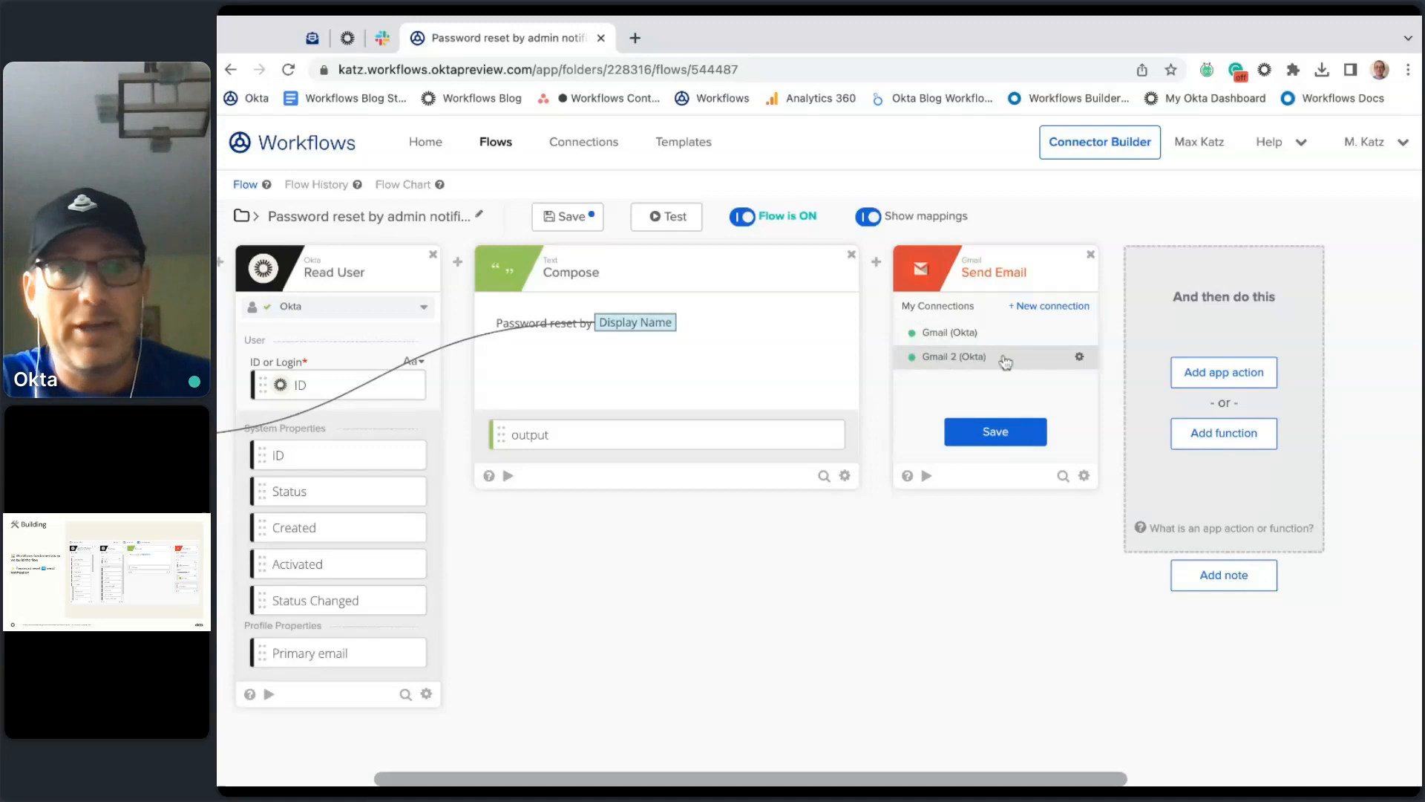
Step: Create a new Gmail connection nicknamed Gmail 3 and authorize it for Send Email
left_click(1058, 306)
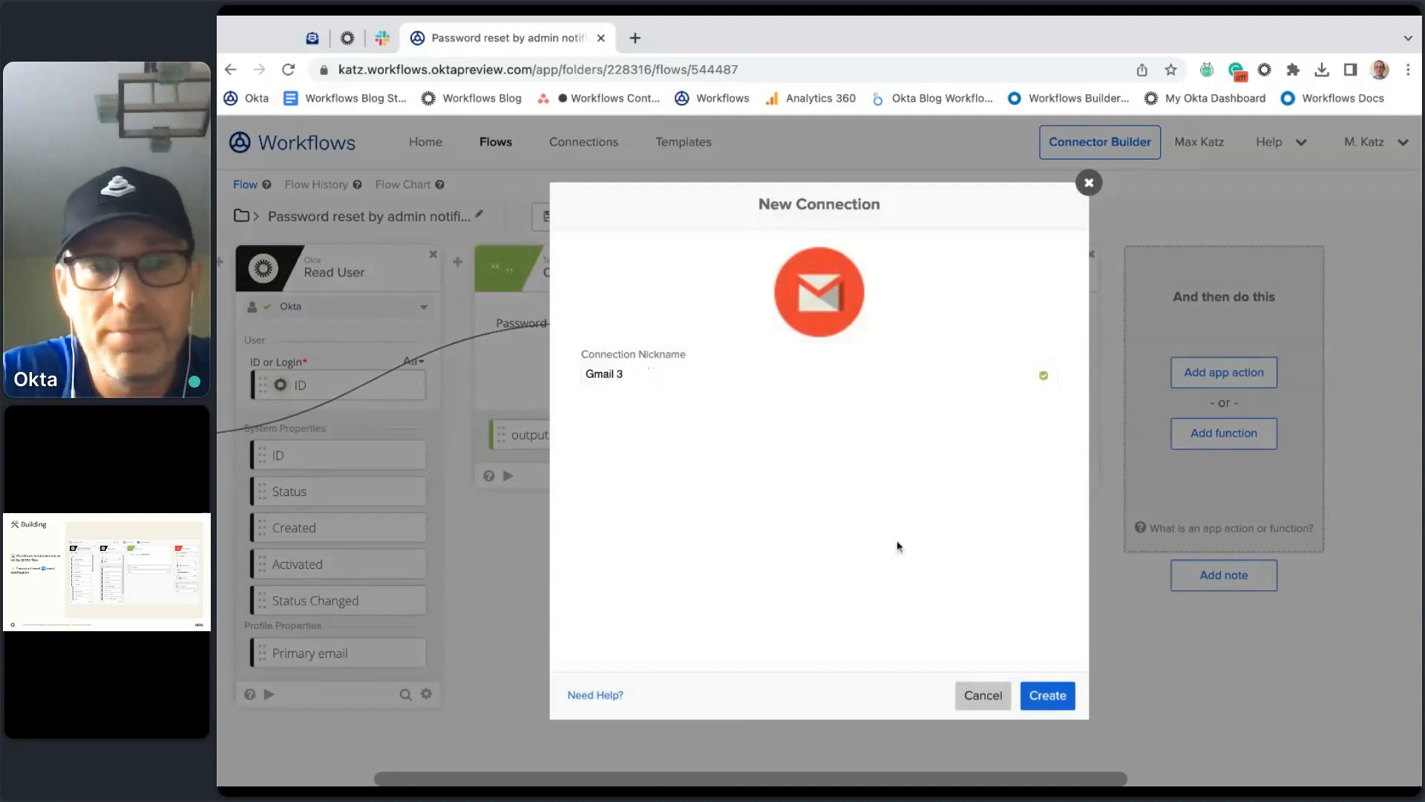
left_click(1050, 698)
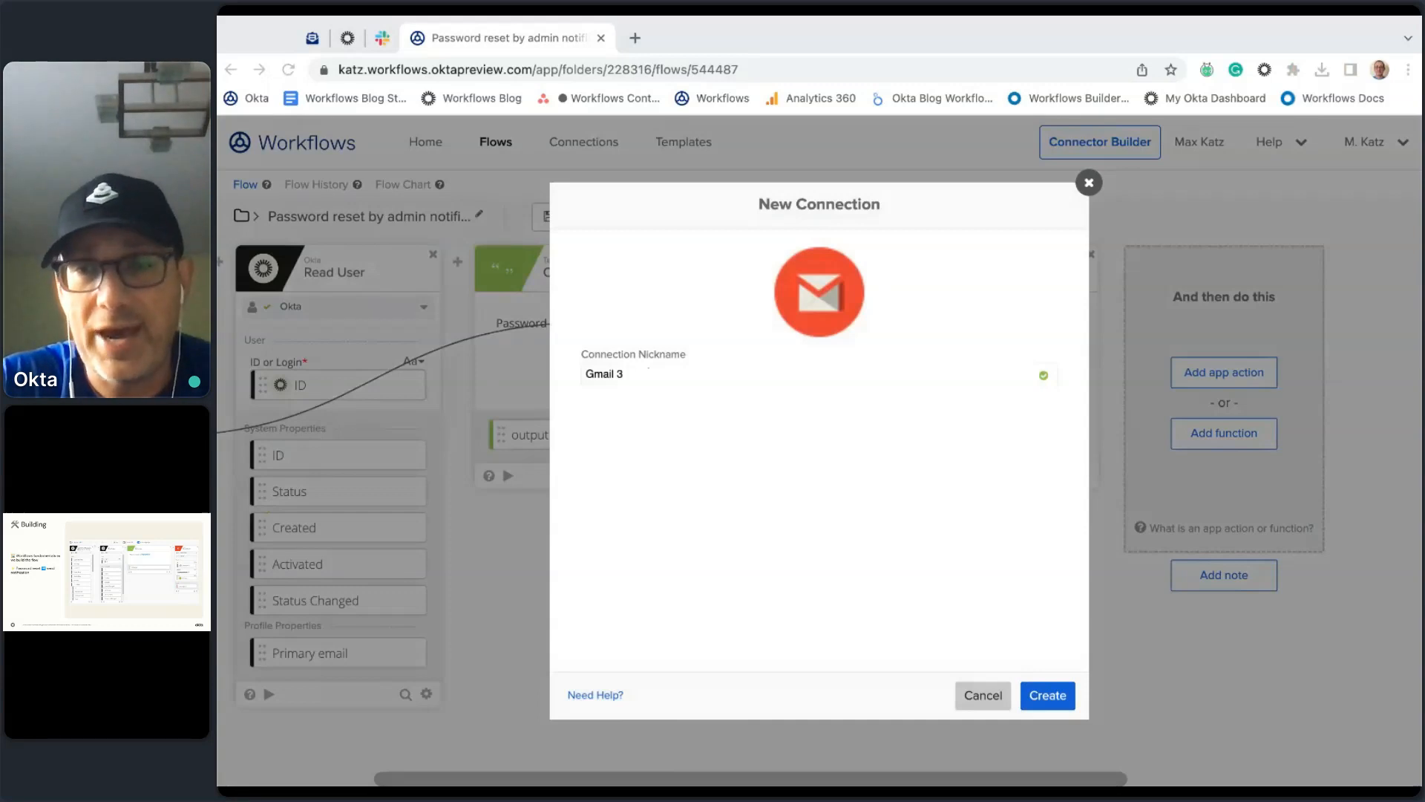
left_click(1046, 694)
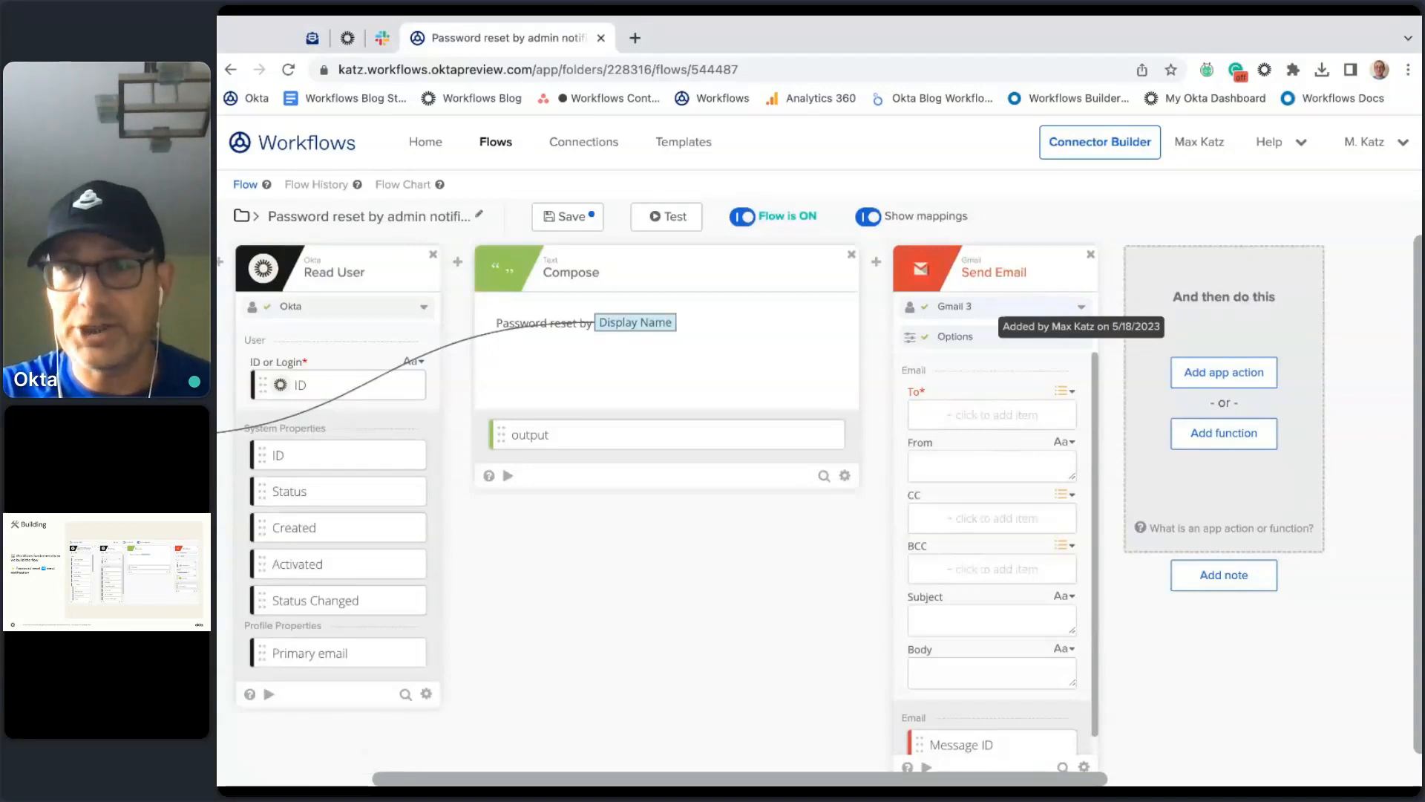
Step: Limit the Send Email card to To, Subject and Body, hiding From, CC and BCC
scroll(981, 522, "down", 1)
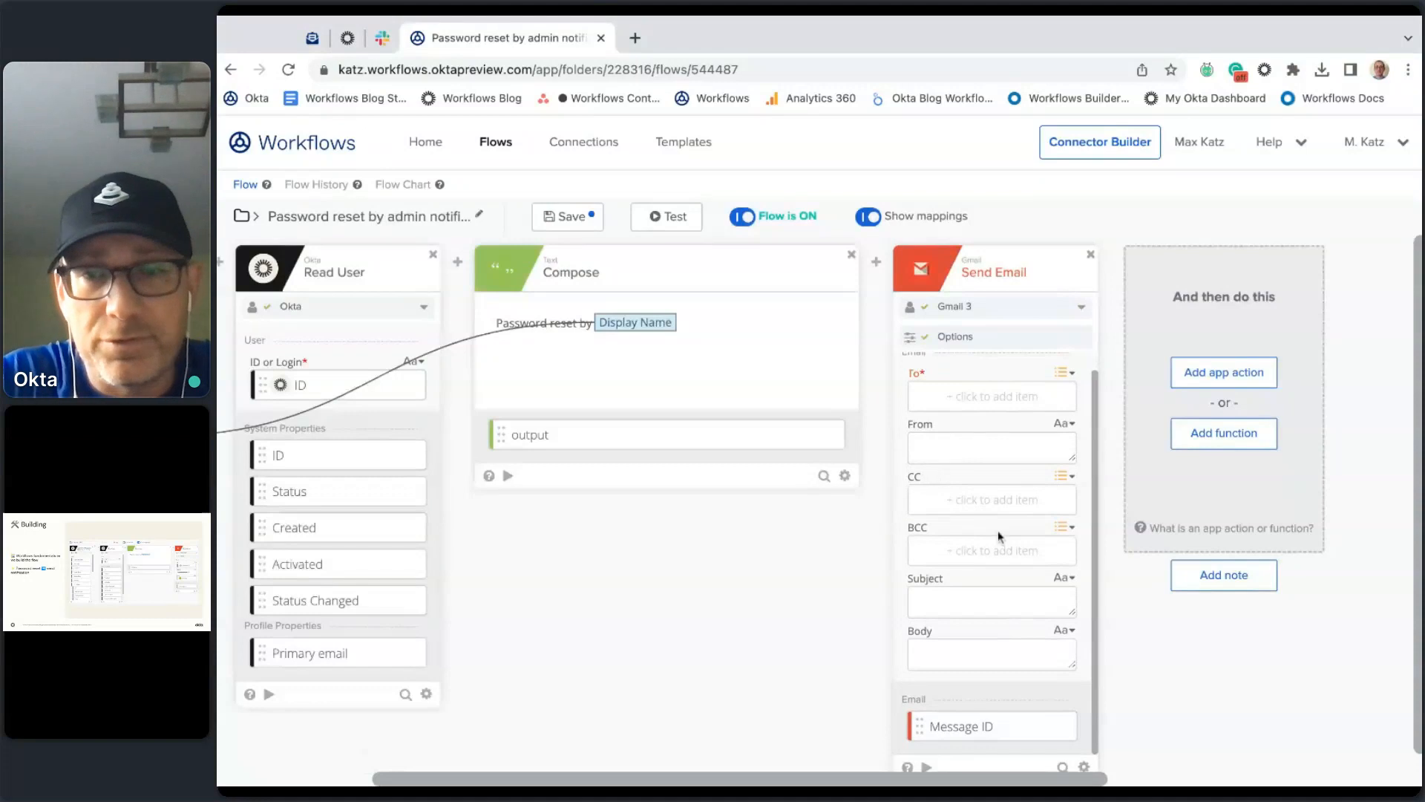
left_click(1084, 767)
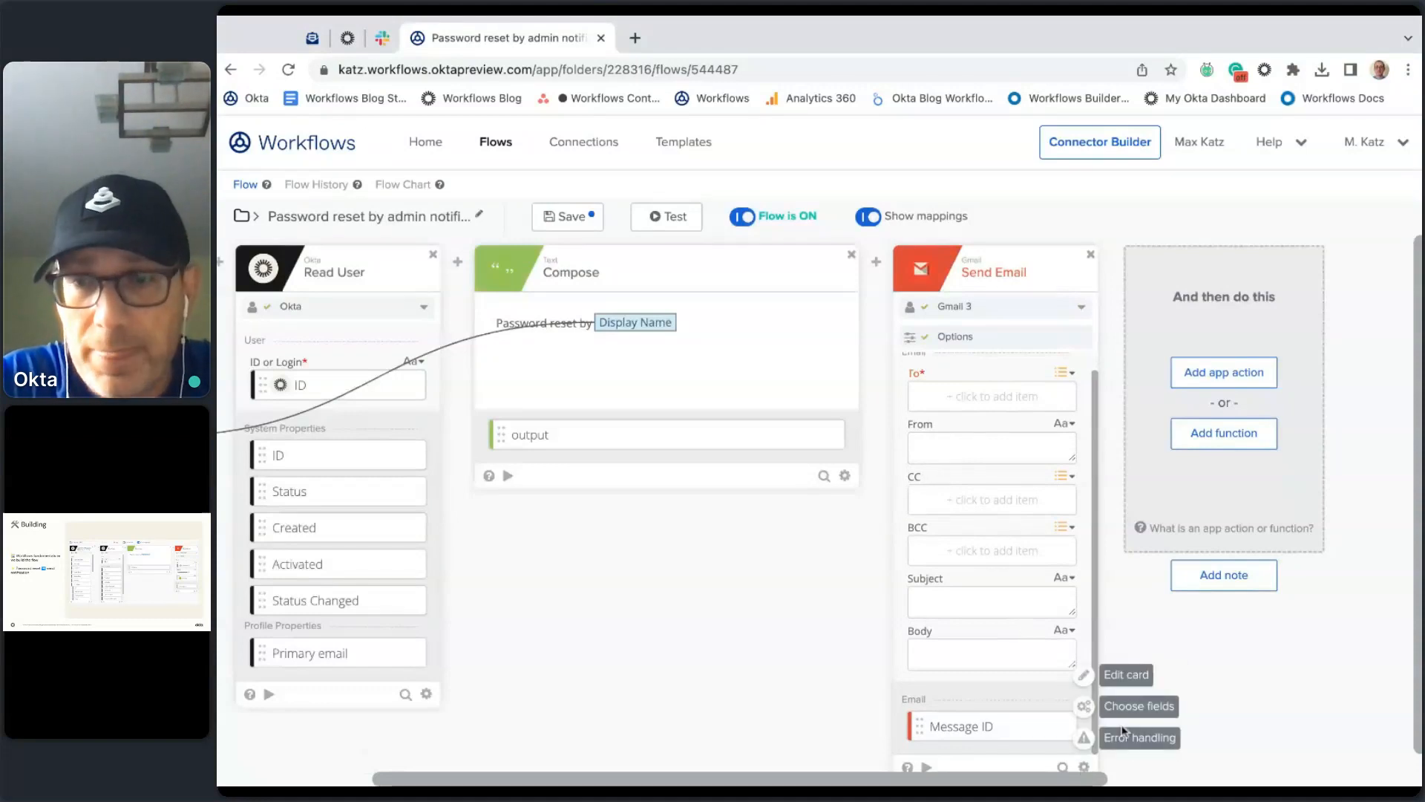
left_click(1133, 706)
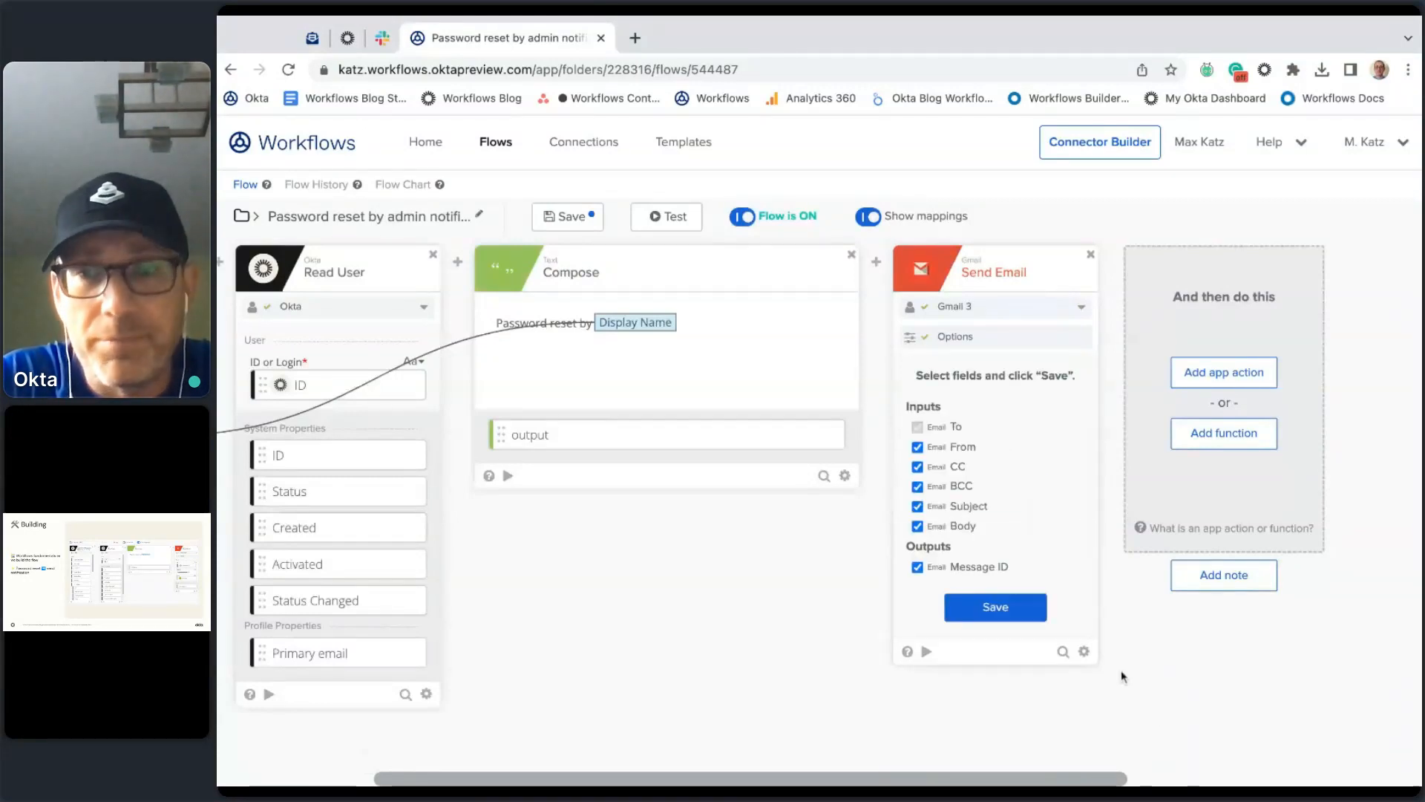
left_click(954, 448)
left_click(932, 468)
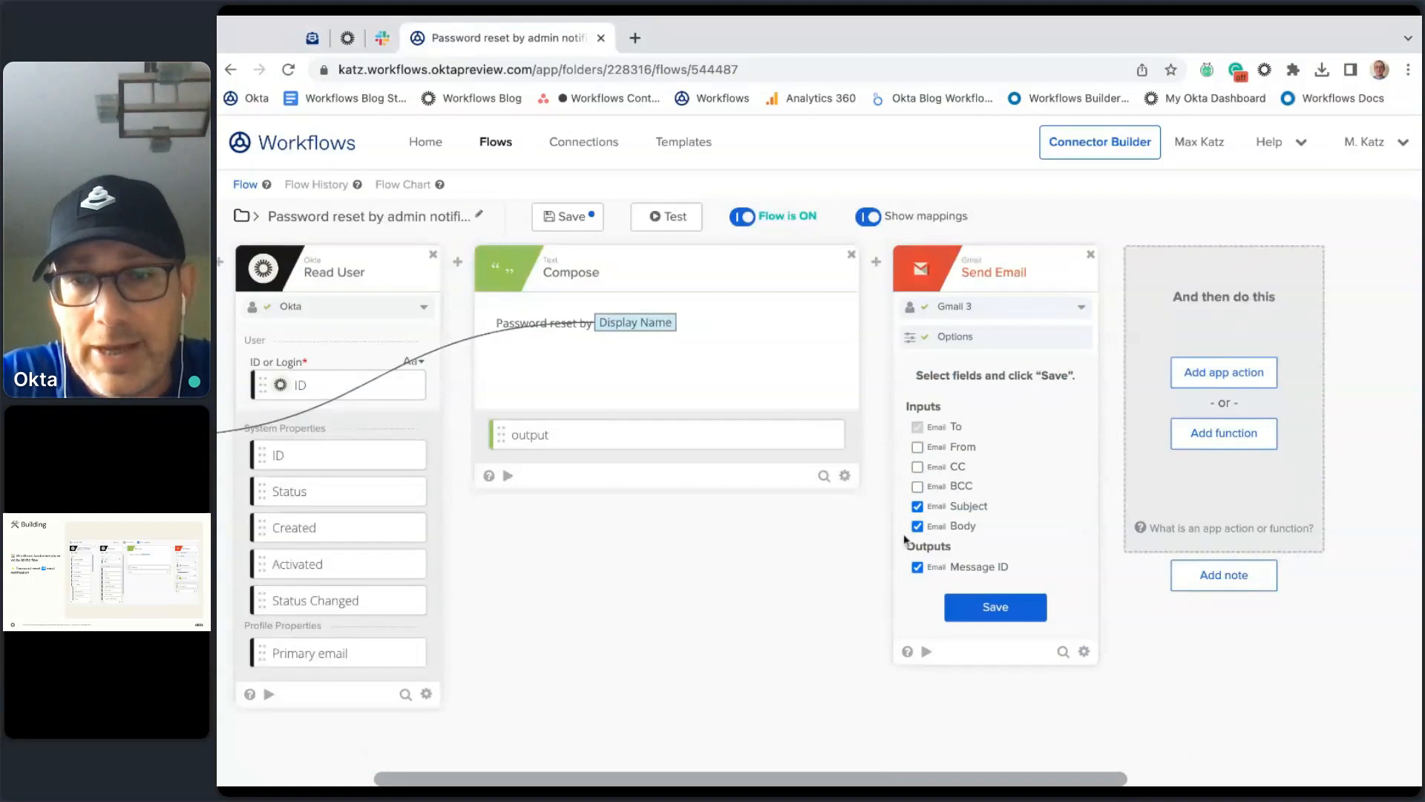
left_click(996, 607)
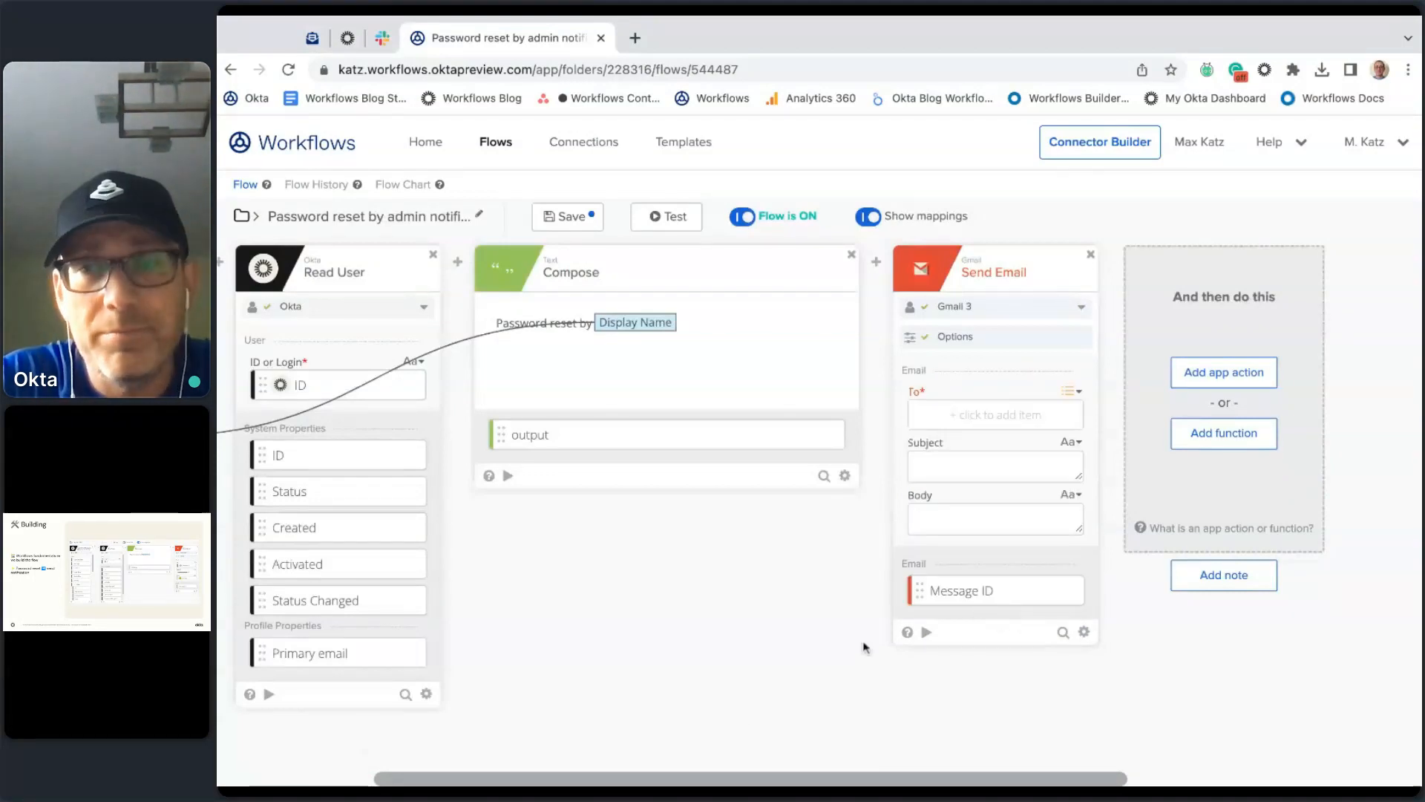
scroll(677, 634, "left", 5)
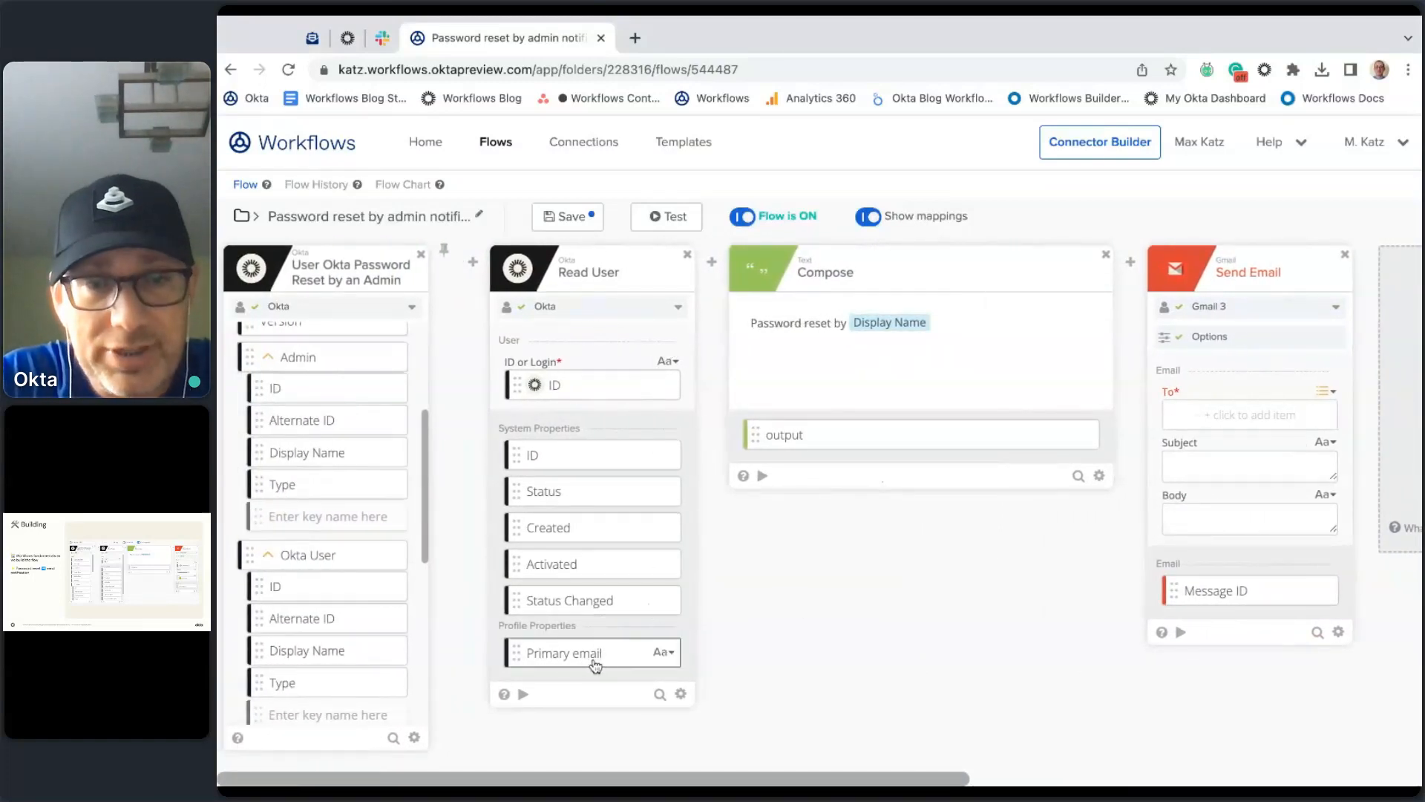
Step: Map Primary email to To, enter subject 'Password reset', and map Compose's output to Body
scroll(891, 614, "right", 2)
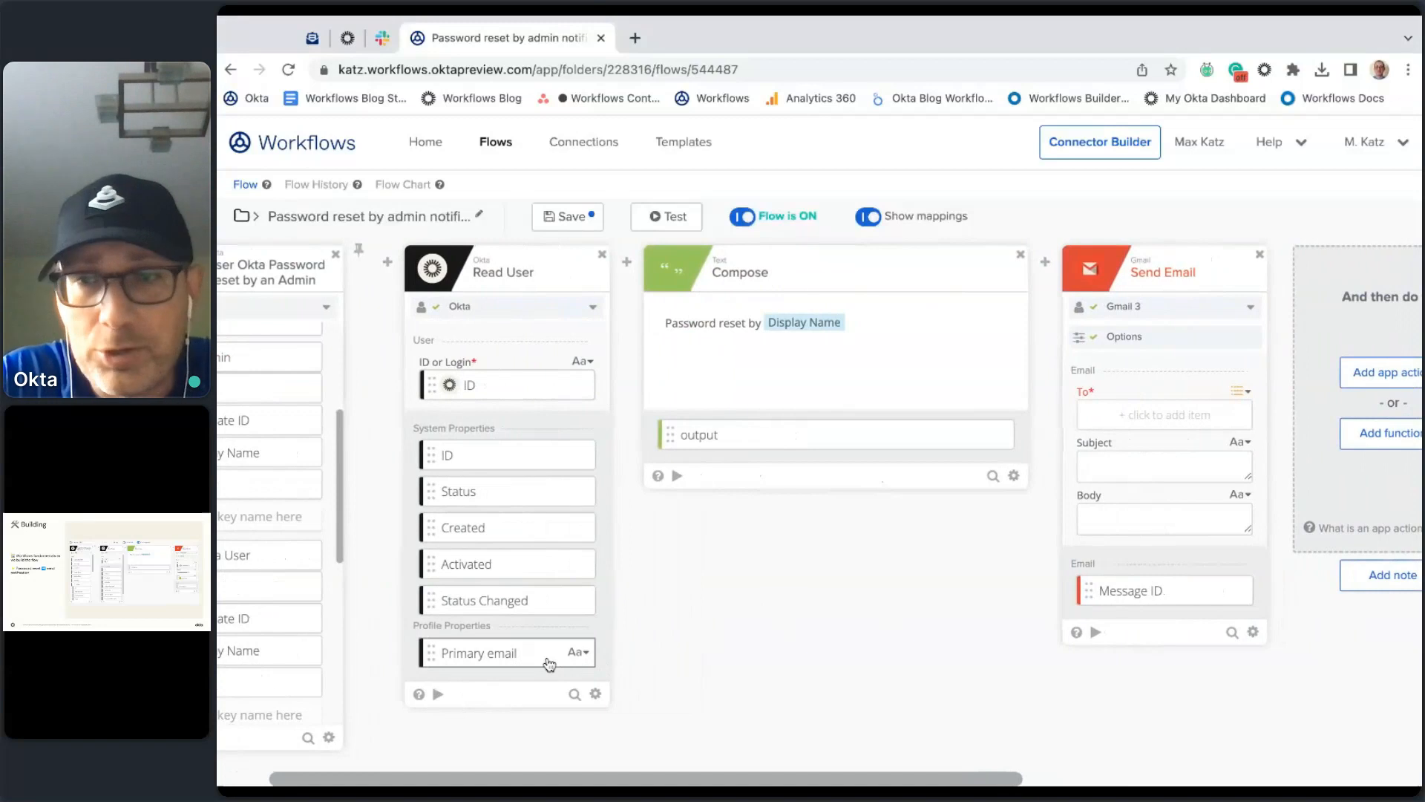
left_click_drag(550, 663, 1217, 419)
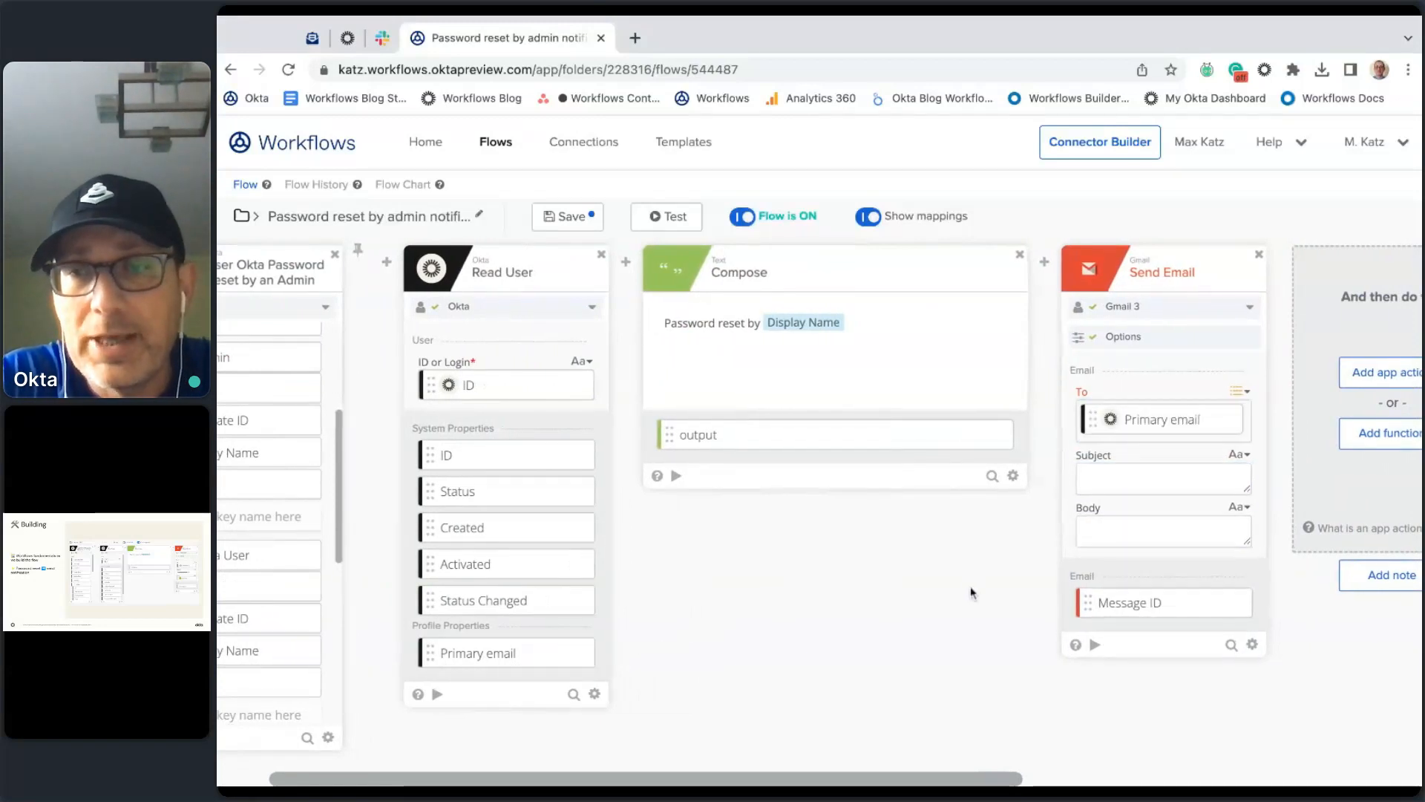
scroll(971, 593, "right", 1)
left_click(1084, 480)
type("Pass")
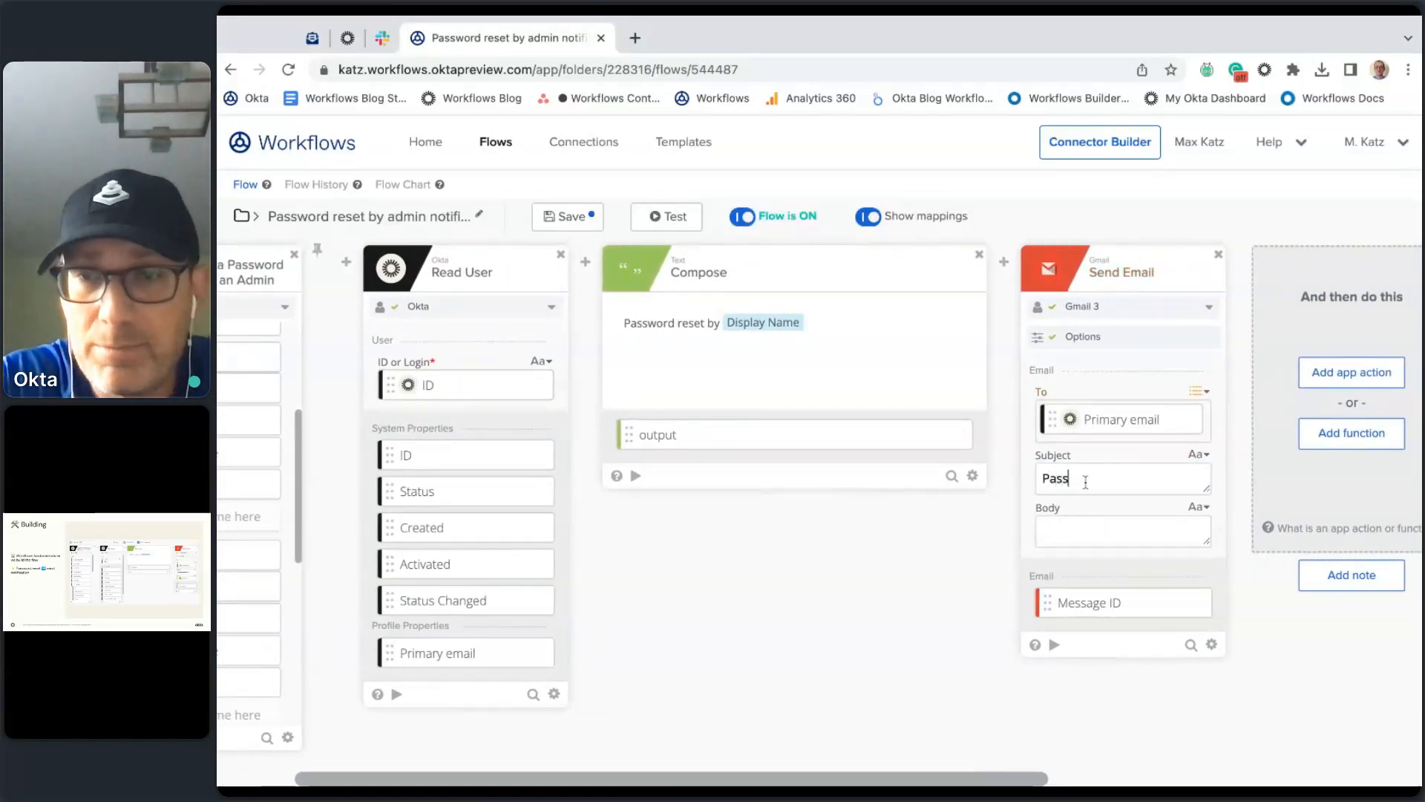
type("word reset 🔑")
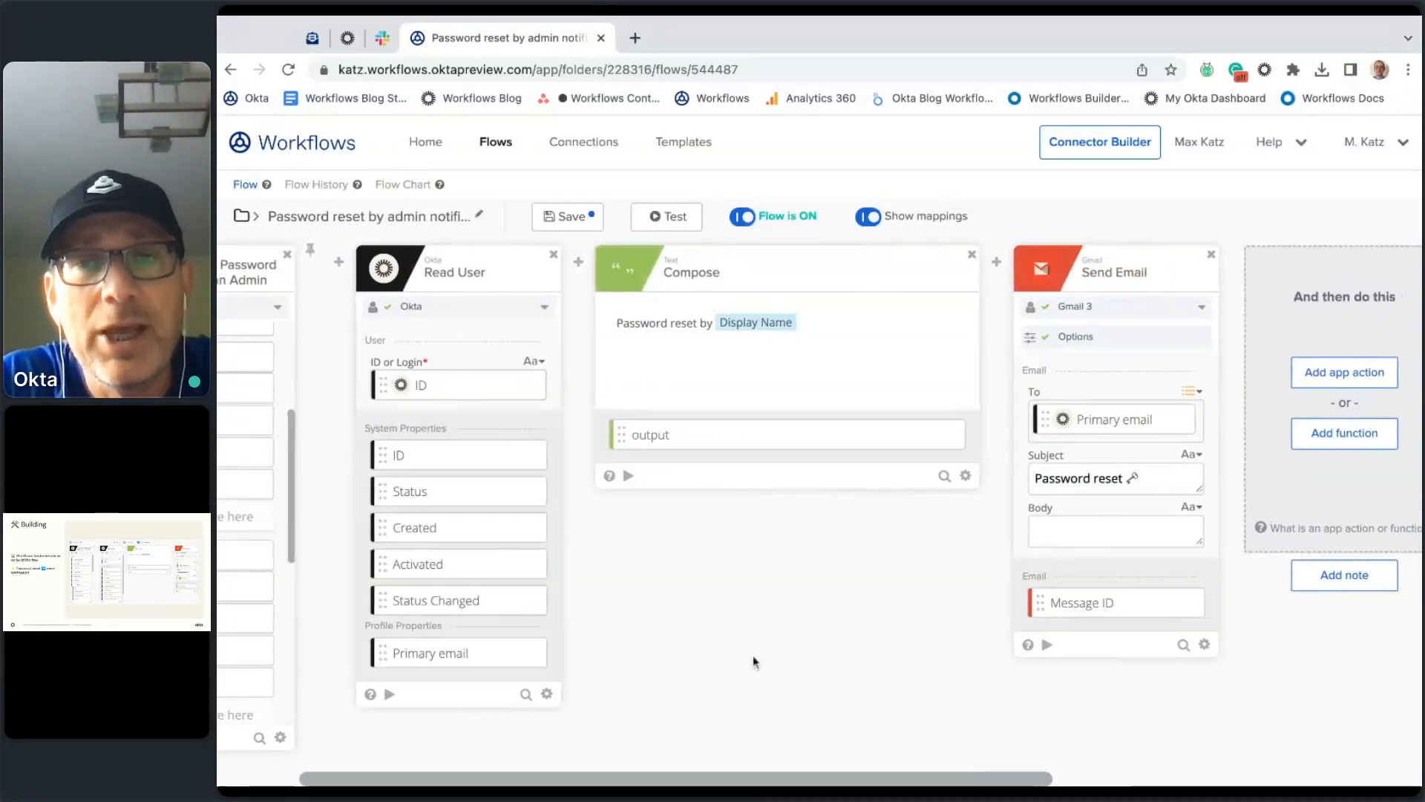
scroll(752, 655, "right", 2)
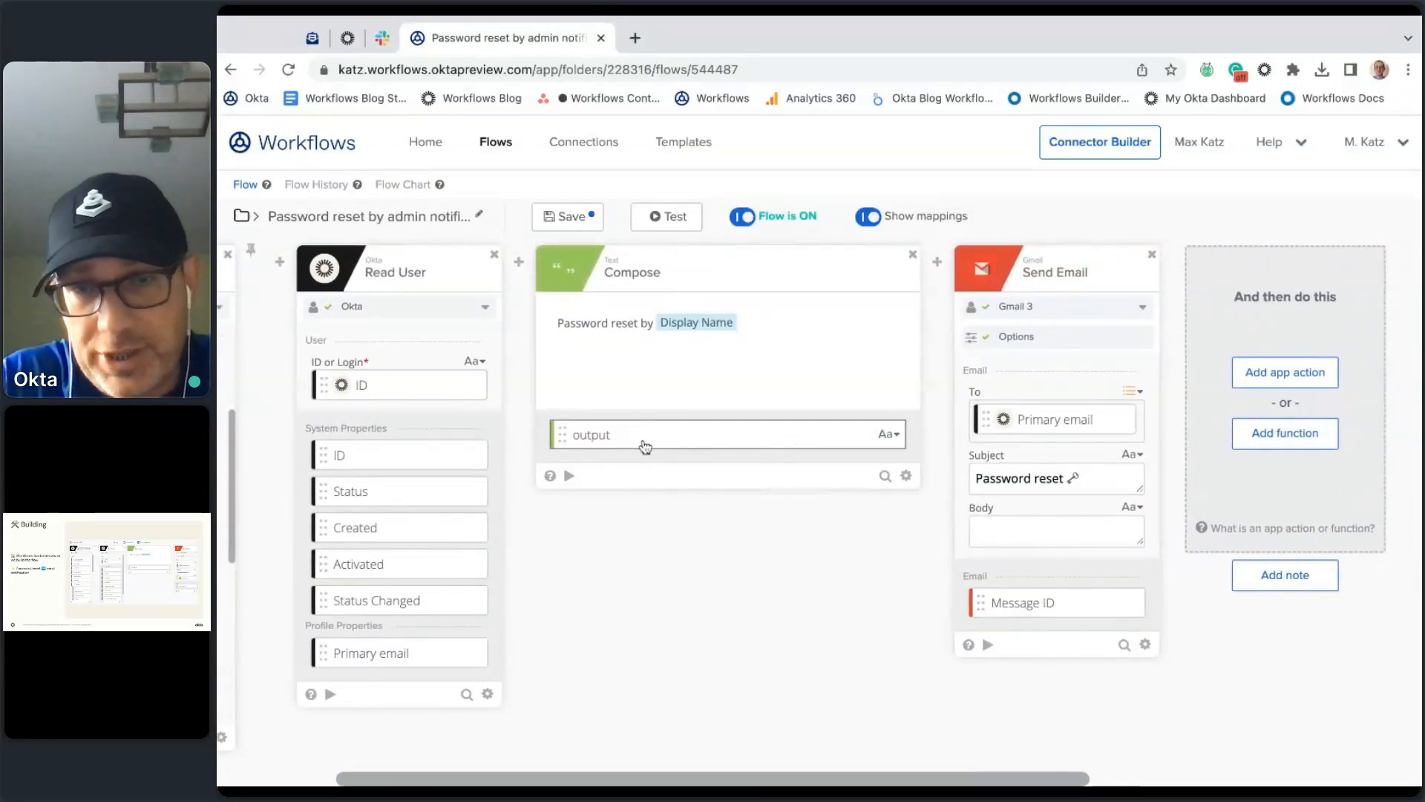
key("Tab")
left_click_drag(685, 443, 1052, 535)
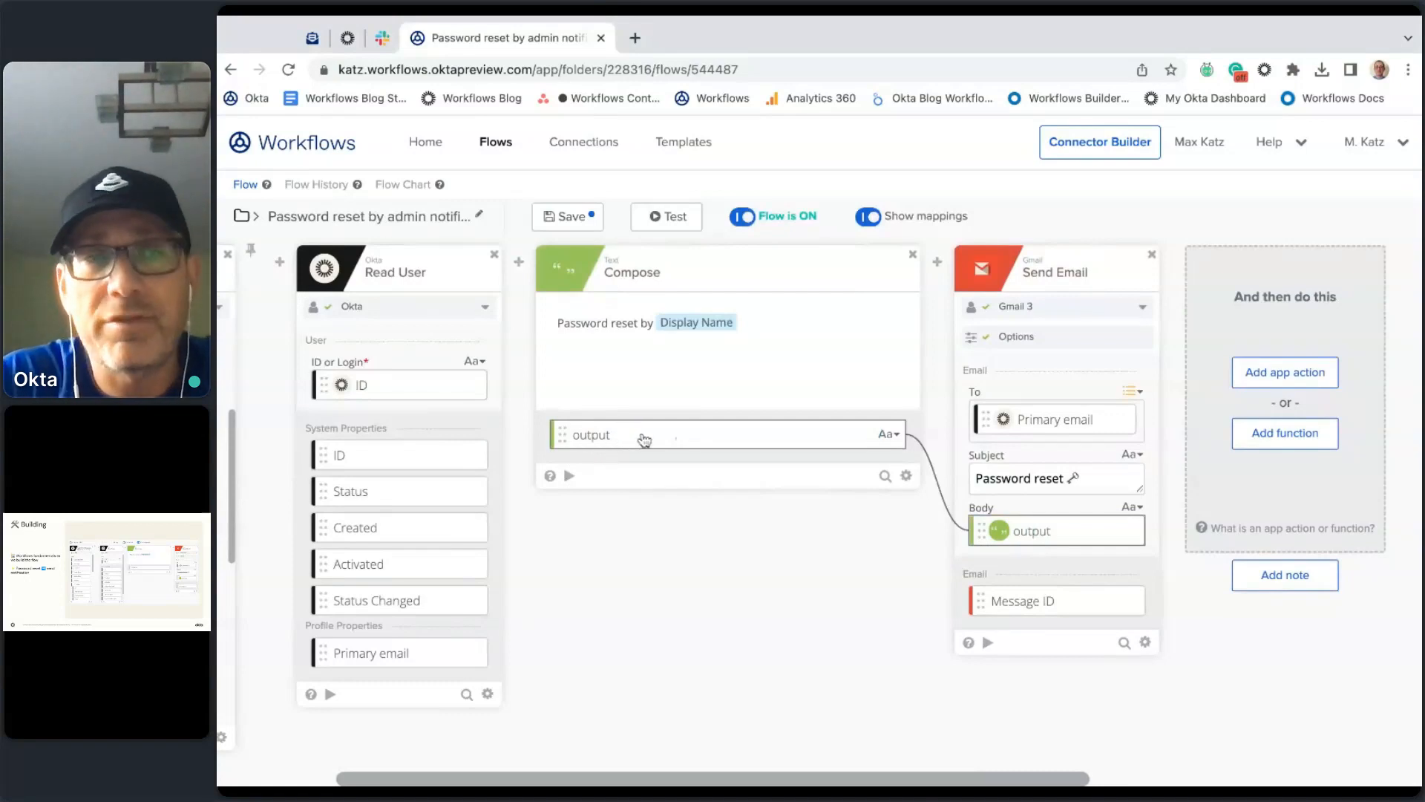
Step: Rename Compose's output field to 'Password message', then save the flow
left_click(893, 435)
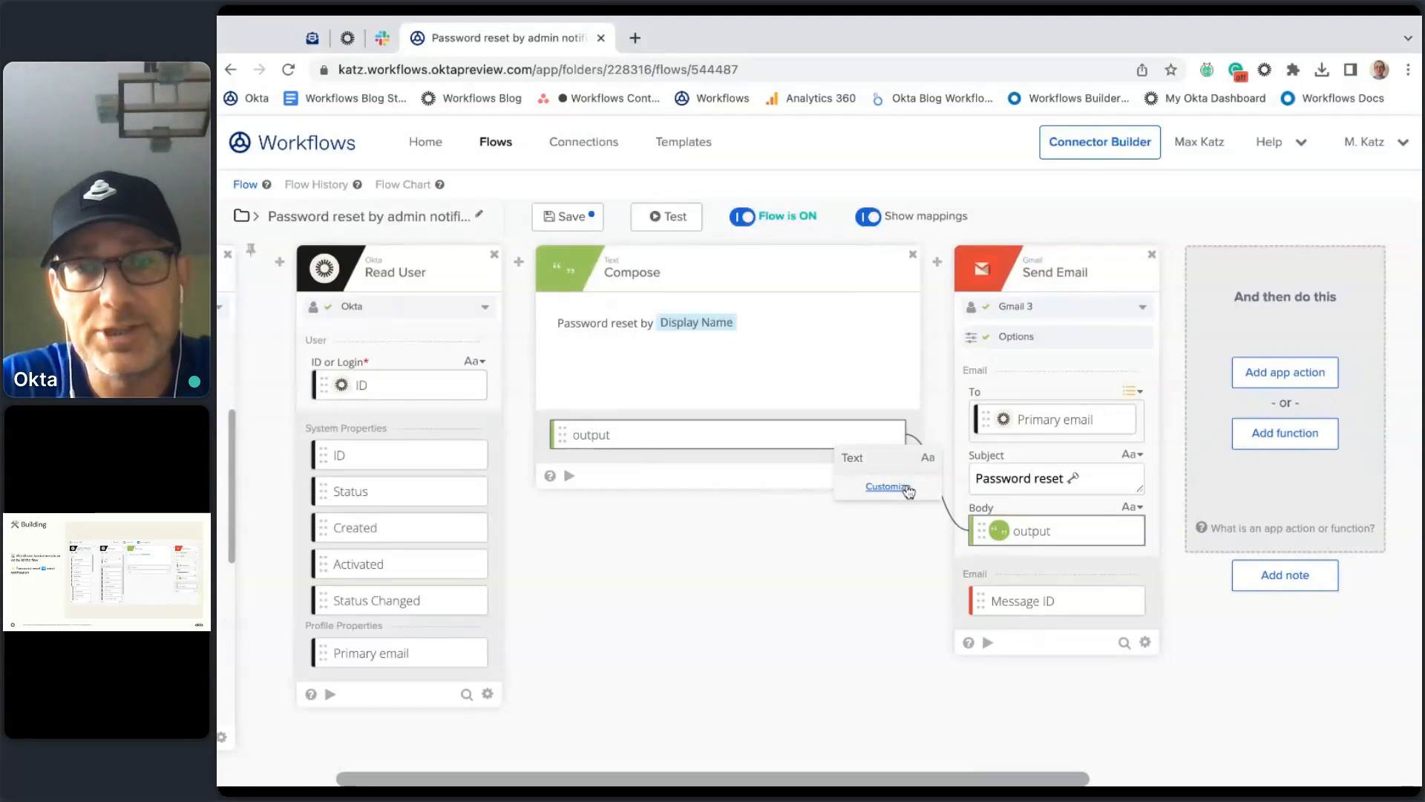
left_click(809, 568)
left_click(895, 437)
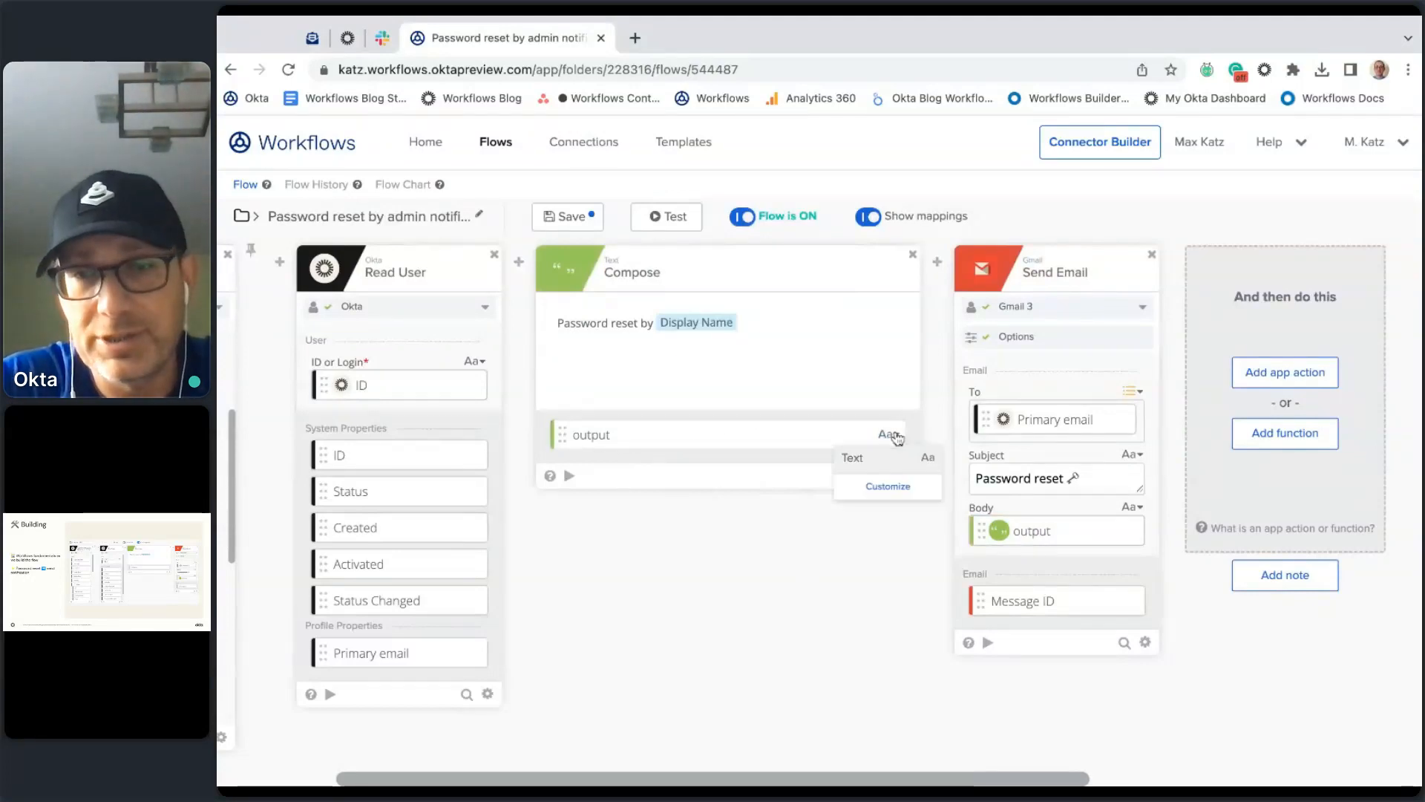
left_click(891, 486)
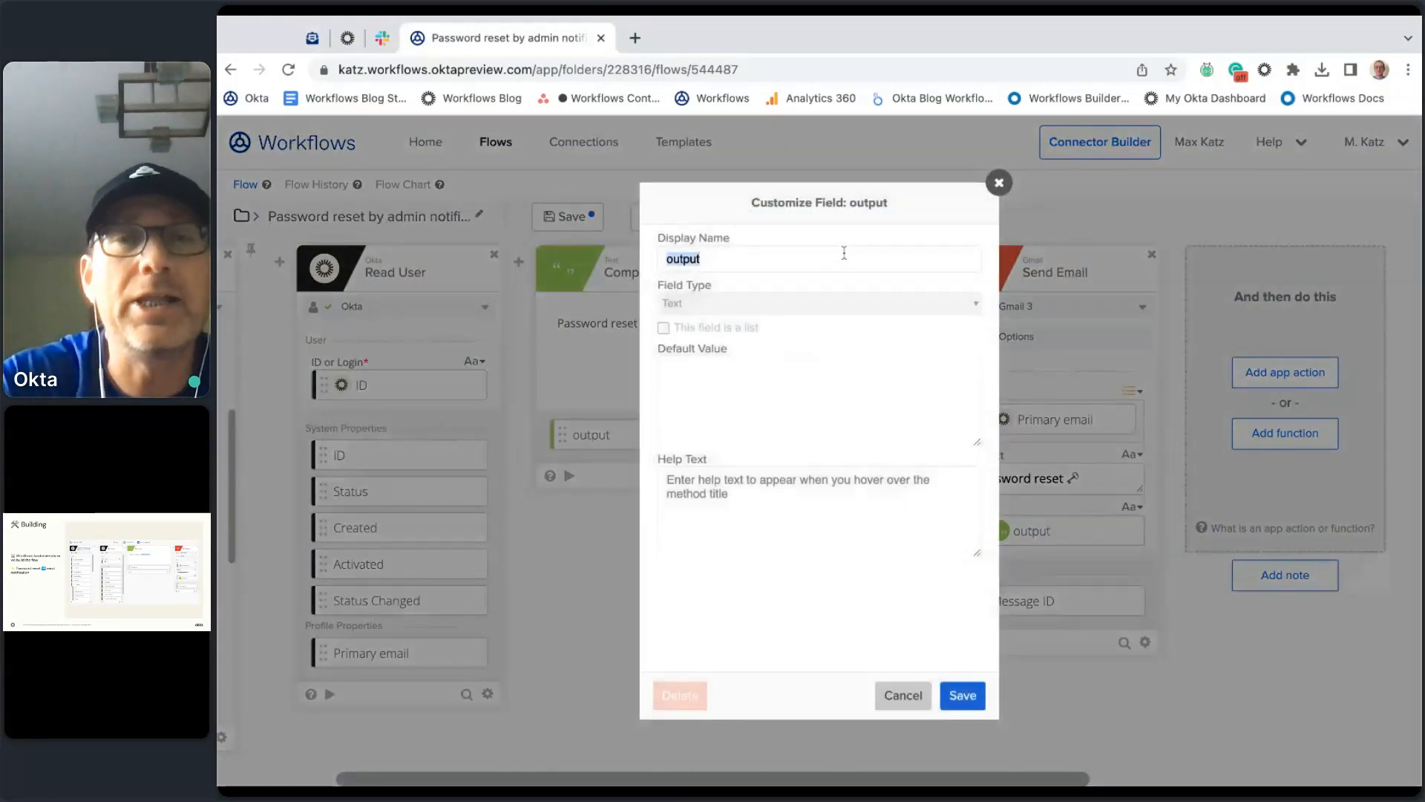
type("Password ")
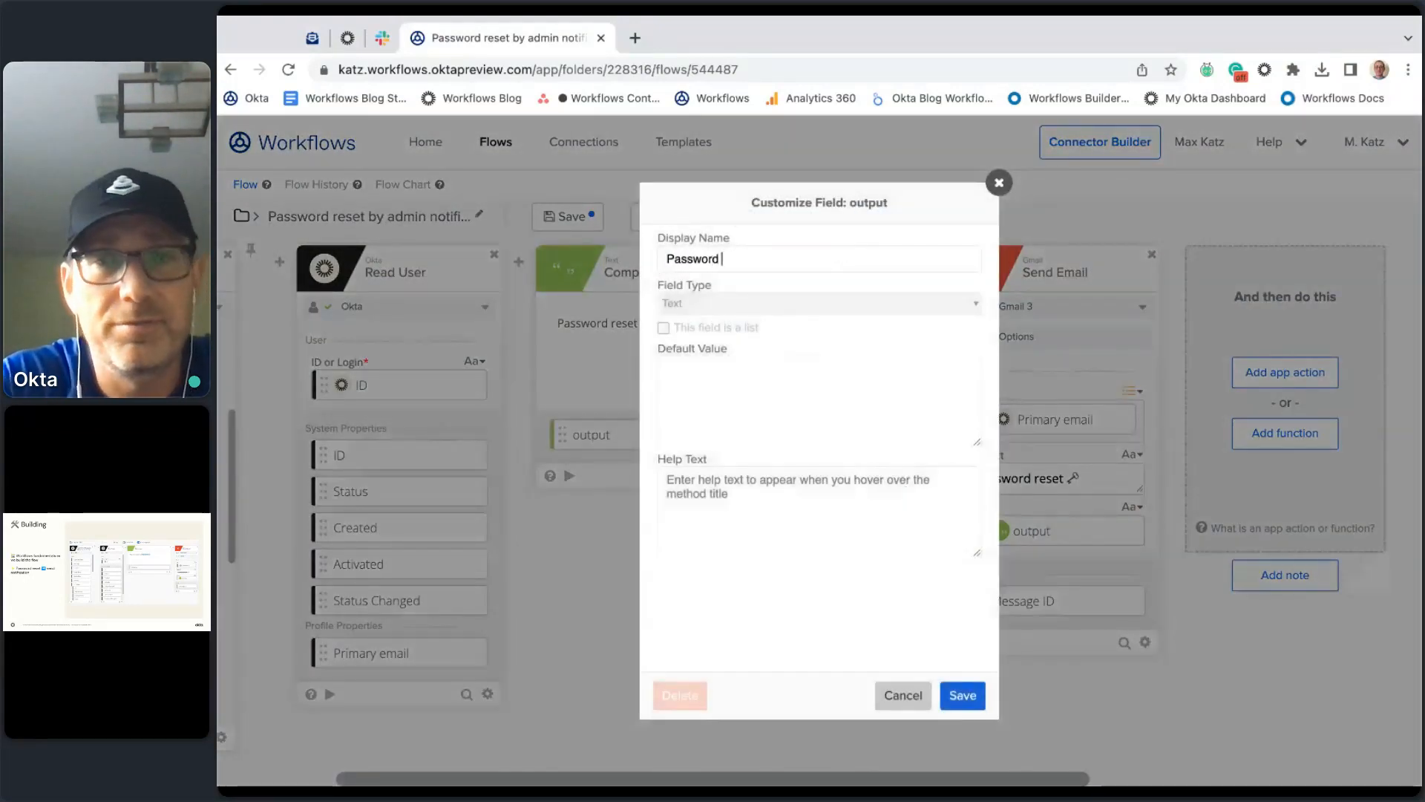
type("message")
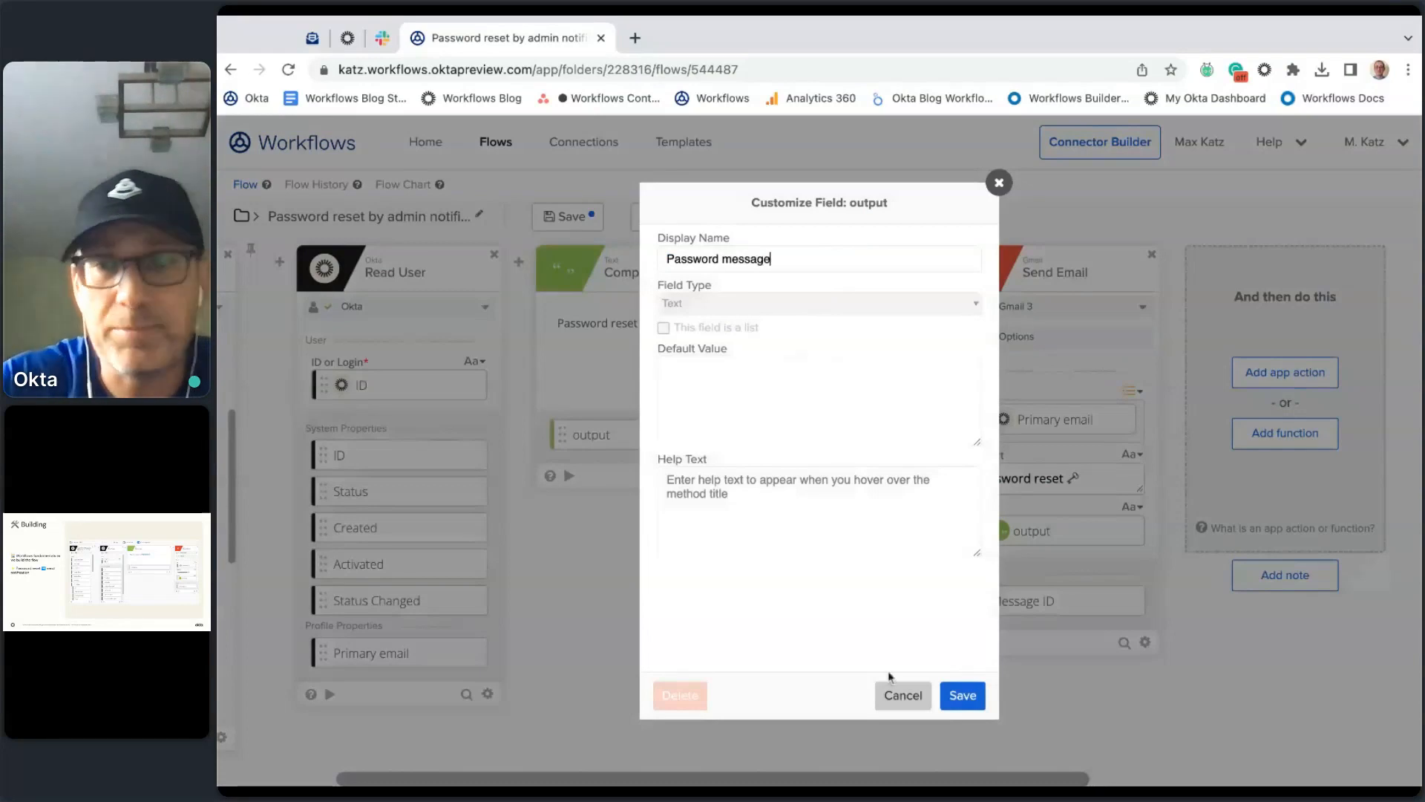
left_click(956, 696)
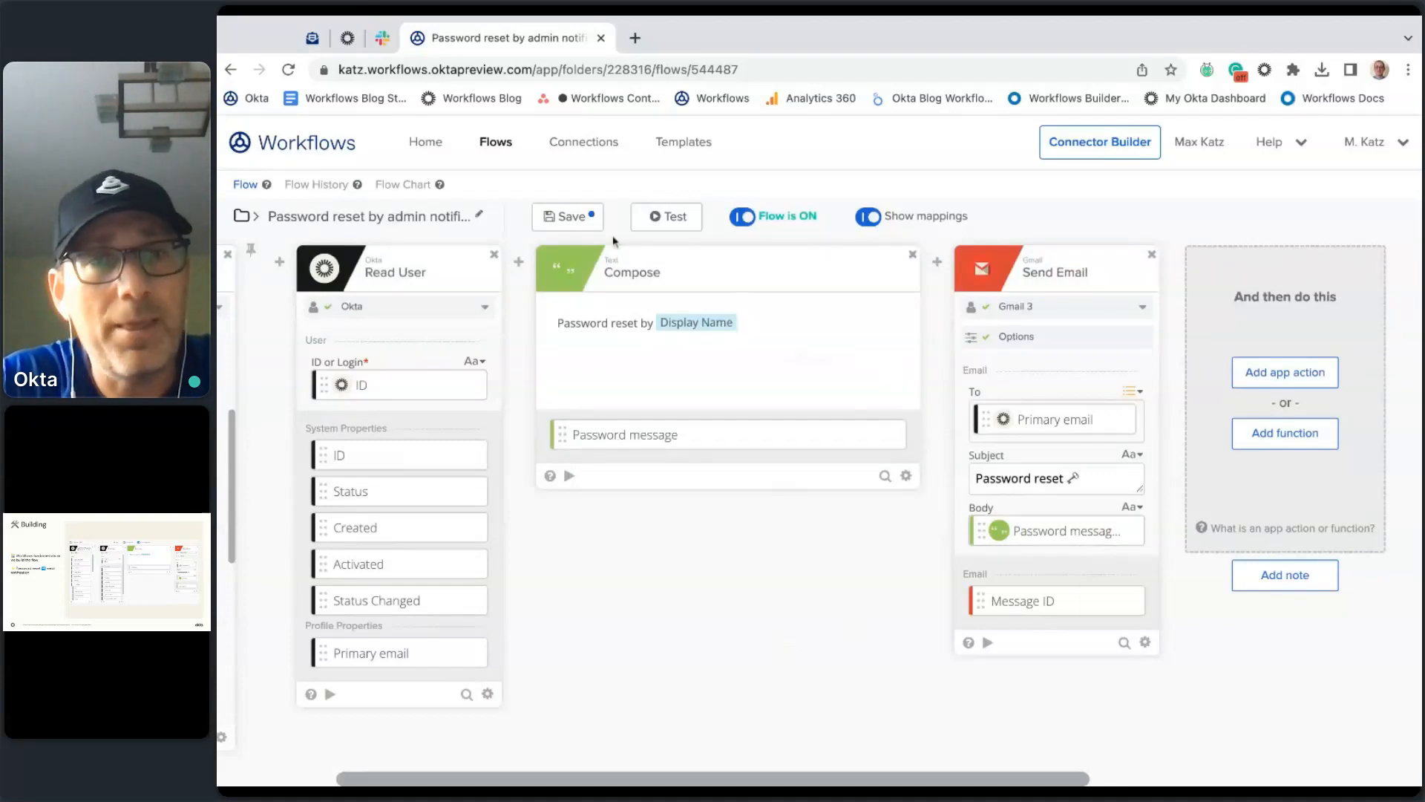
left_click(571, 218)
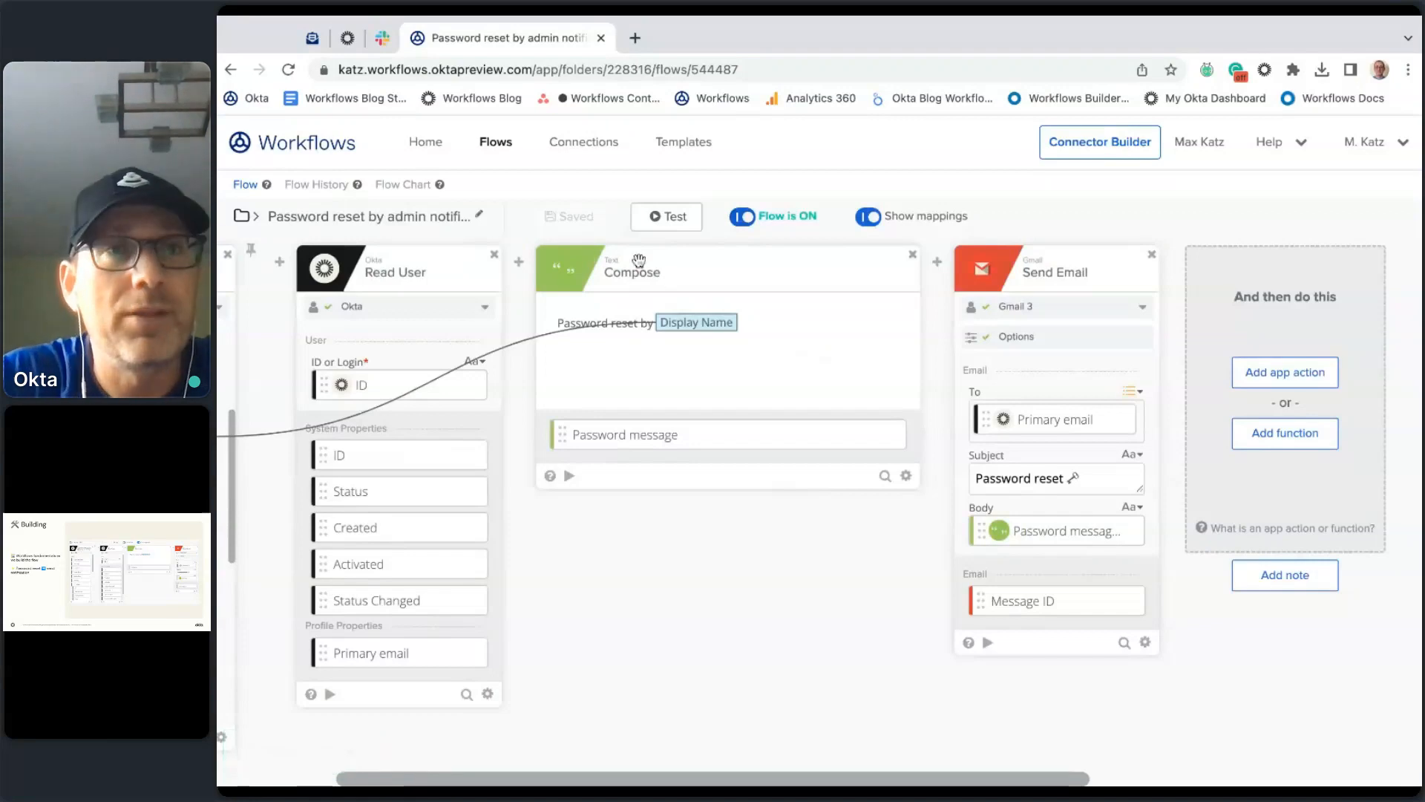
Step: Reset the user's password with a reset email, then view the flow's execution history
left_click(347, 37)
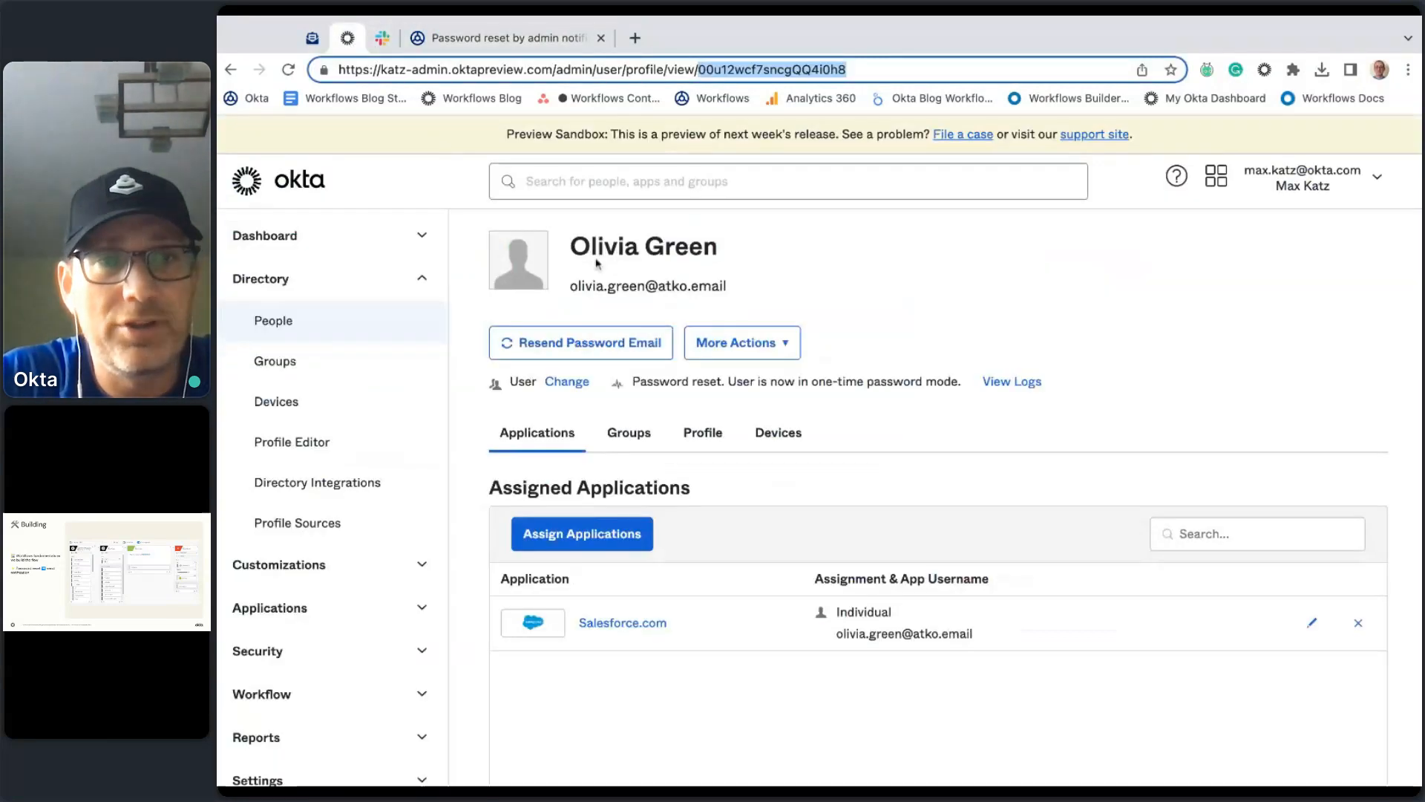
left_click(624, 346)
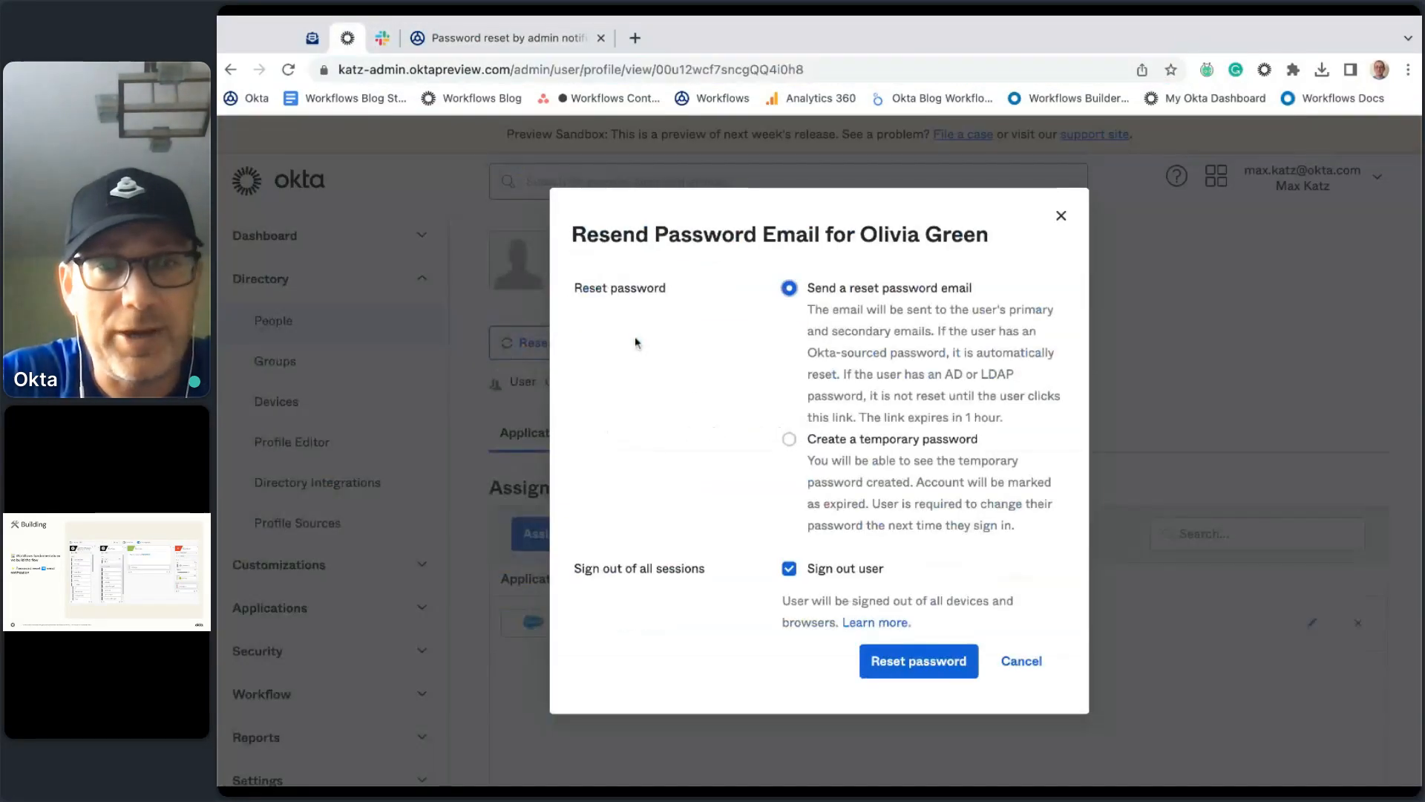
left_click(922, 671)
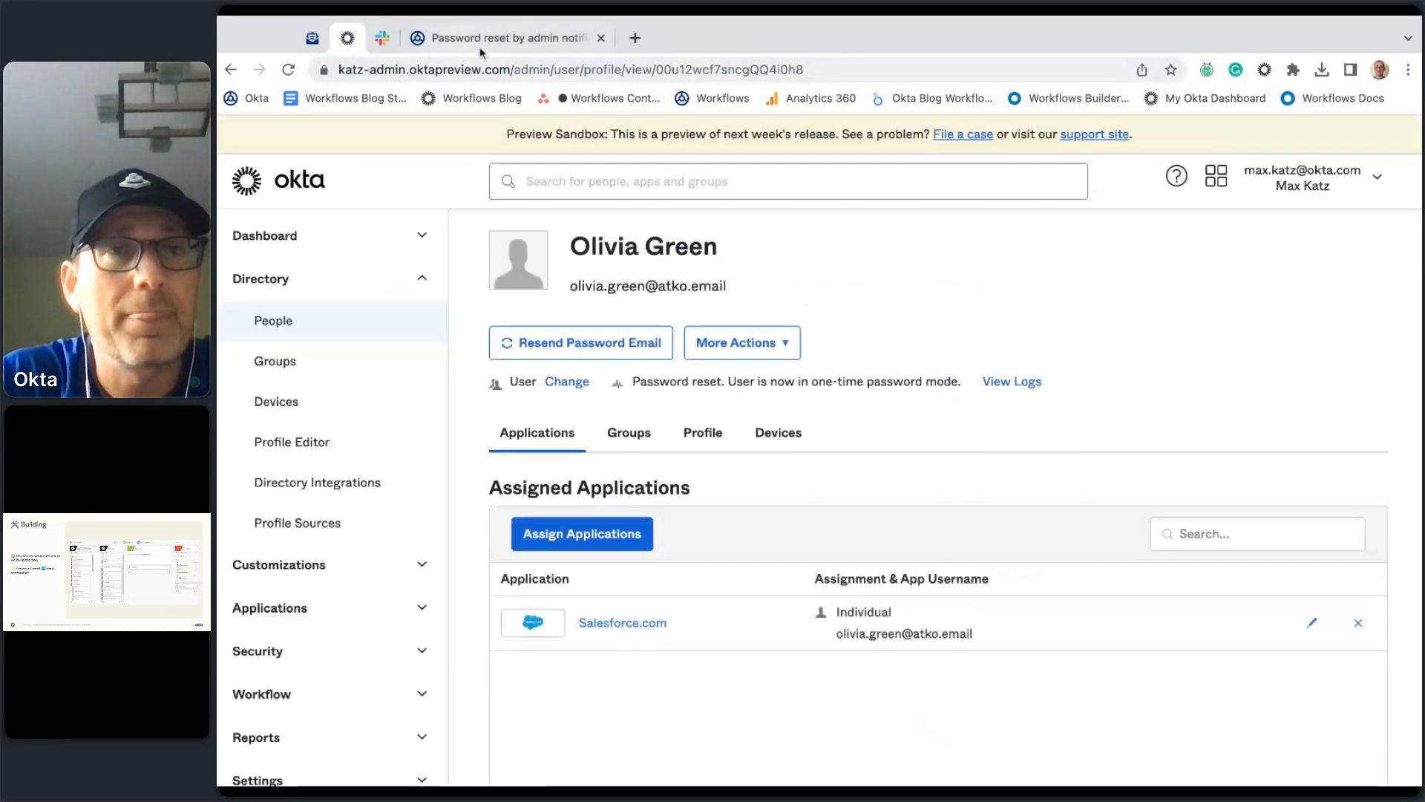
left_click(512, 37)
left_click(318, 185)
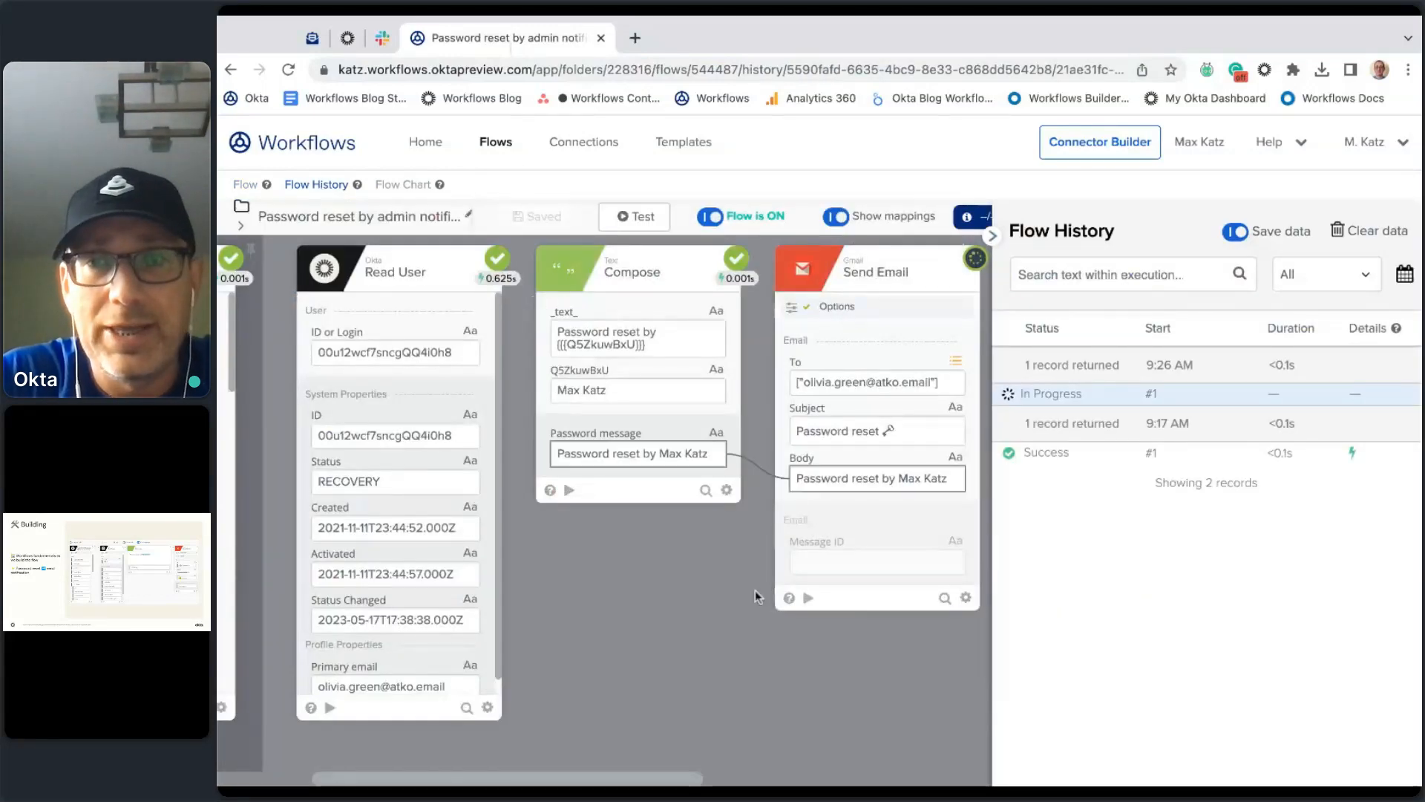
Step: Scroll through the in-progress run's cards, then return to the flow editor
scroll(696, 639, "left", 5)
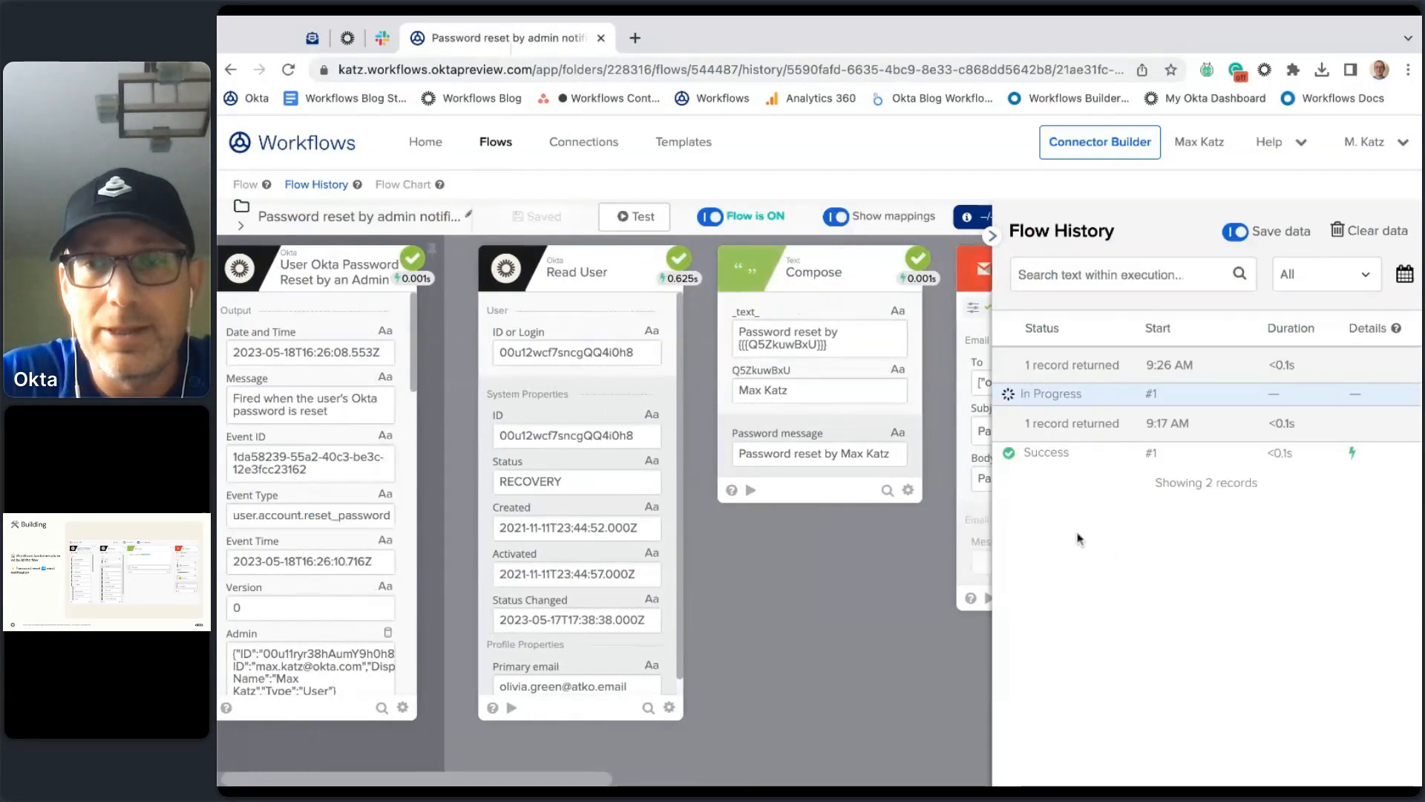
scroll(826, 665, "right", 3)
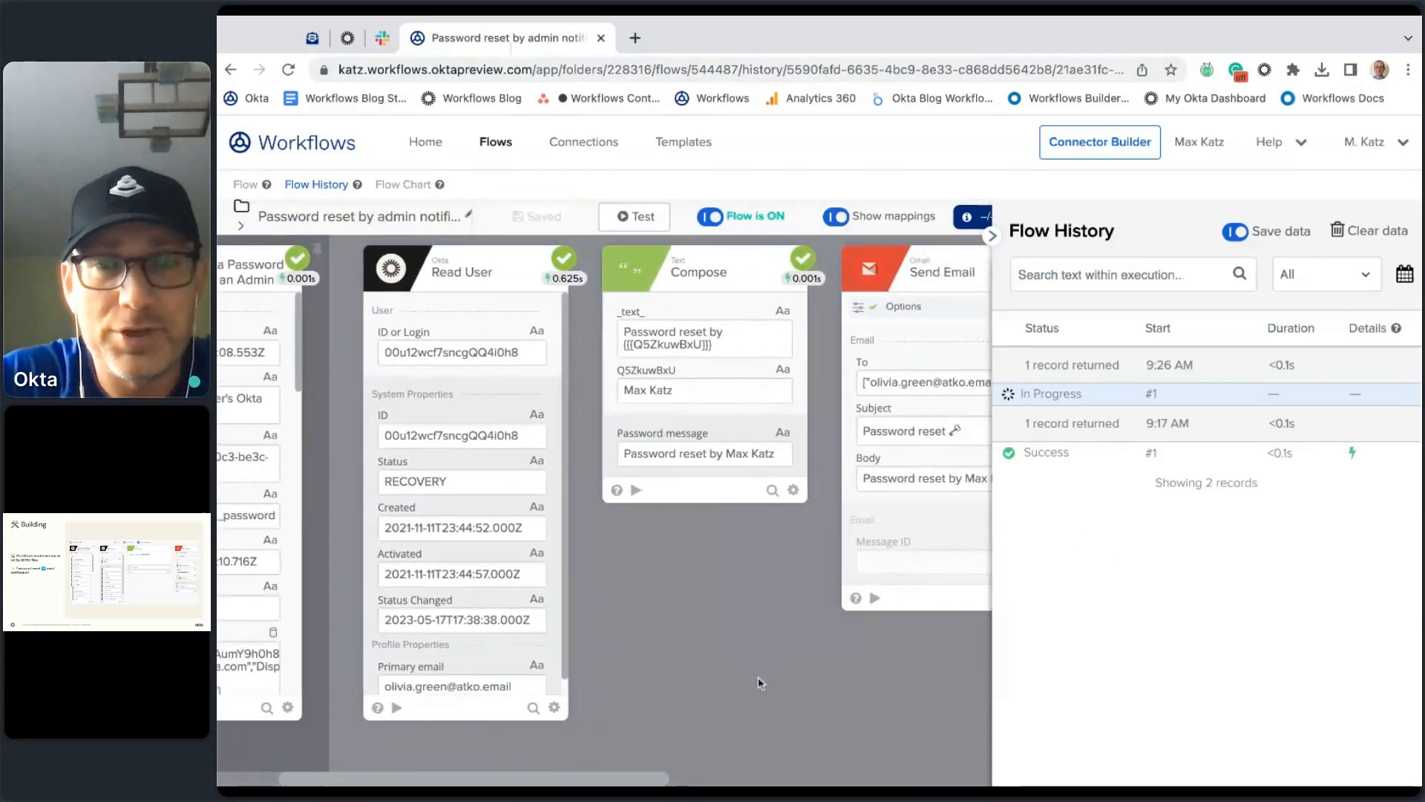
scroll(759, 681, "right", 3)
scroll(758, 675, "right", 2)
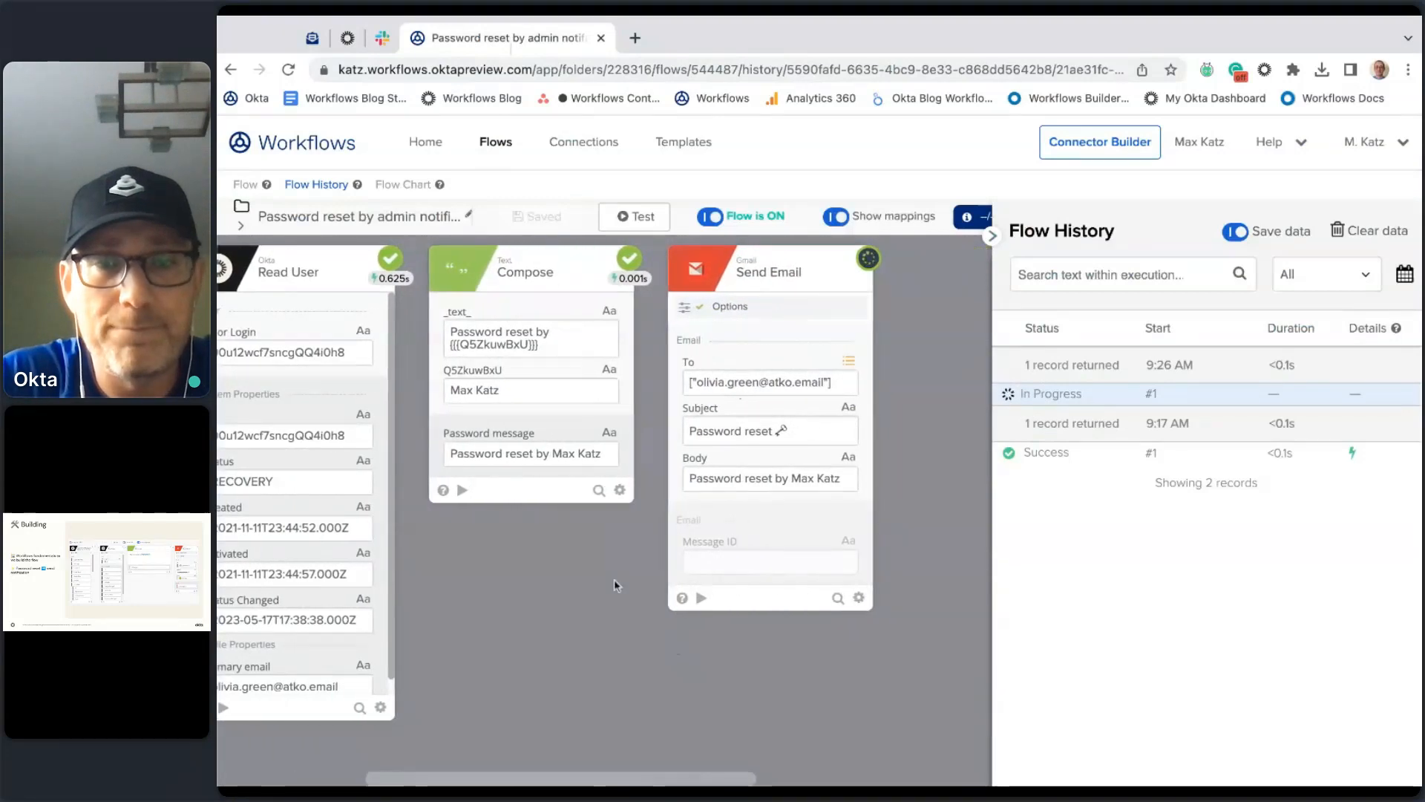
scroll(591, 565, "left", 8)
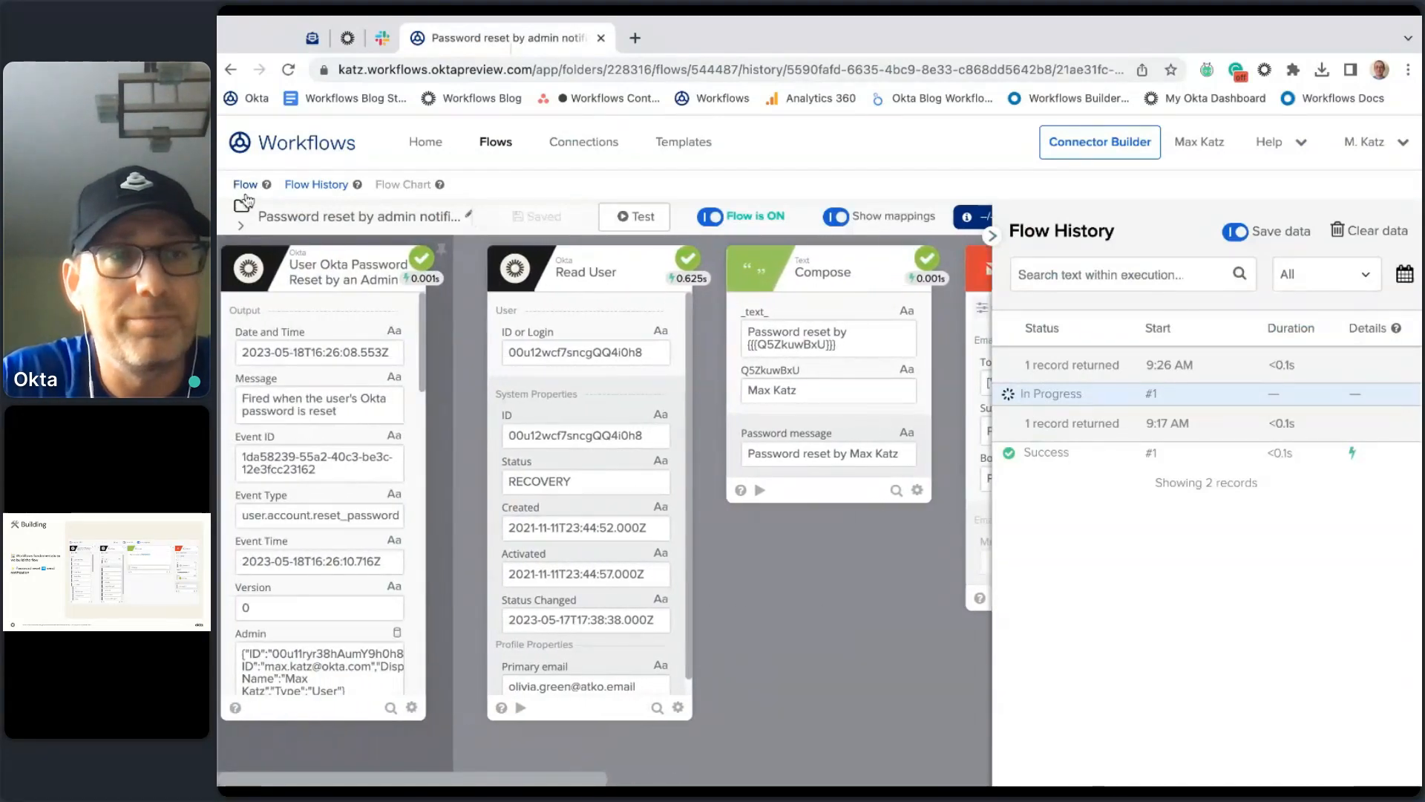
left_click(245, 185)
Step: Refresh Flow History and confirm the latest run succeeded with a Send Email Message ID
left_click(301, 186)
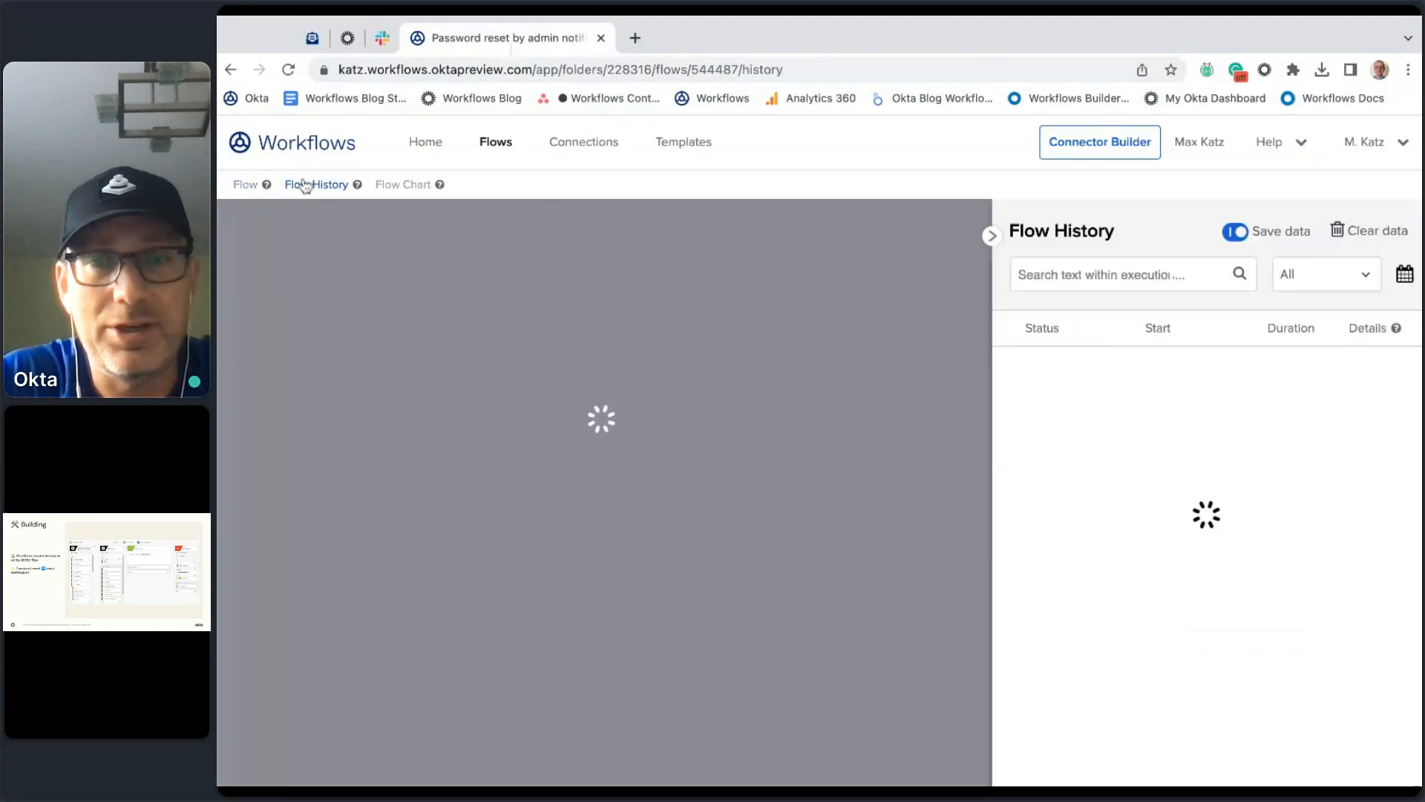
scroll(842, 599, "left", 2)
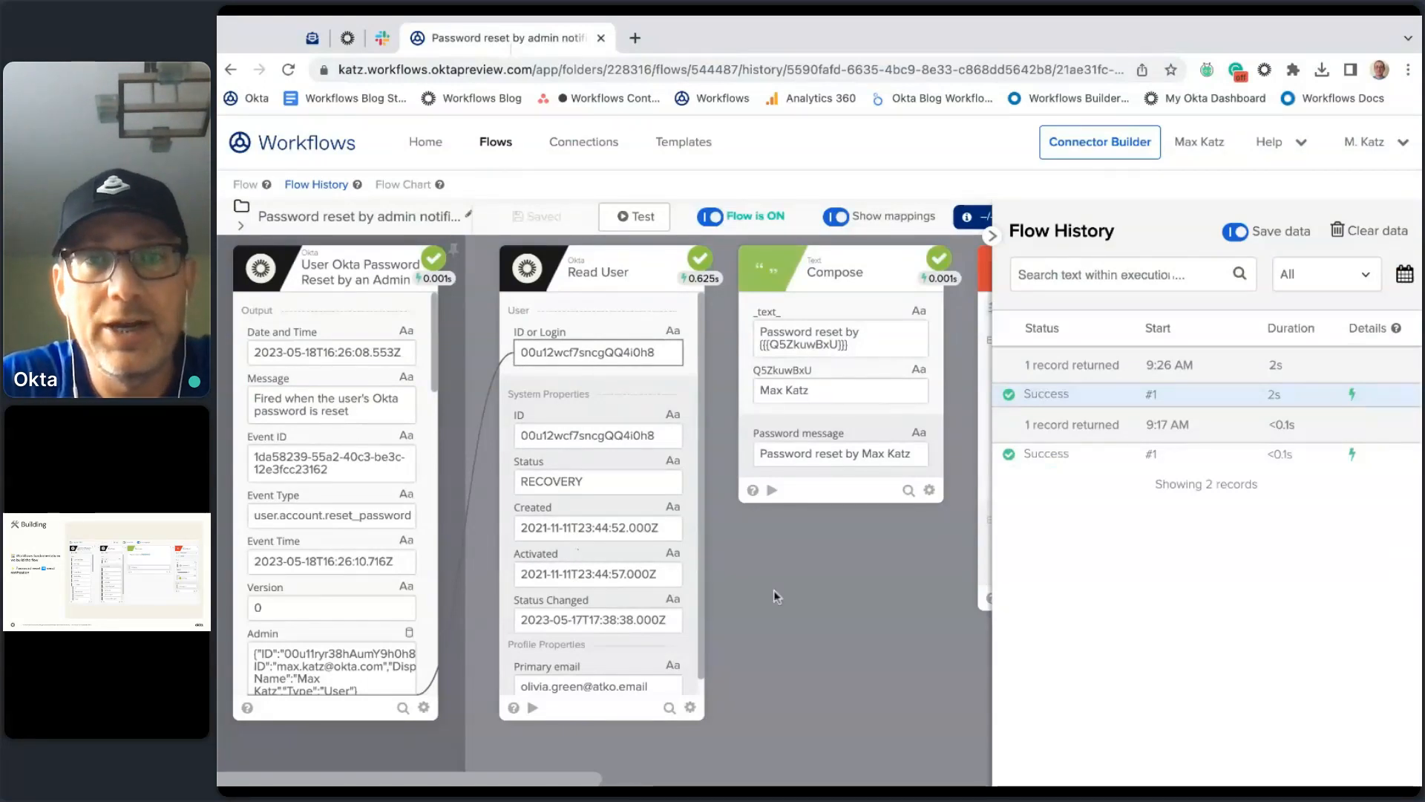
scroll(773, 590, "right", 5)
scroll(730, 698, "right", 4)
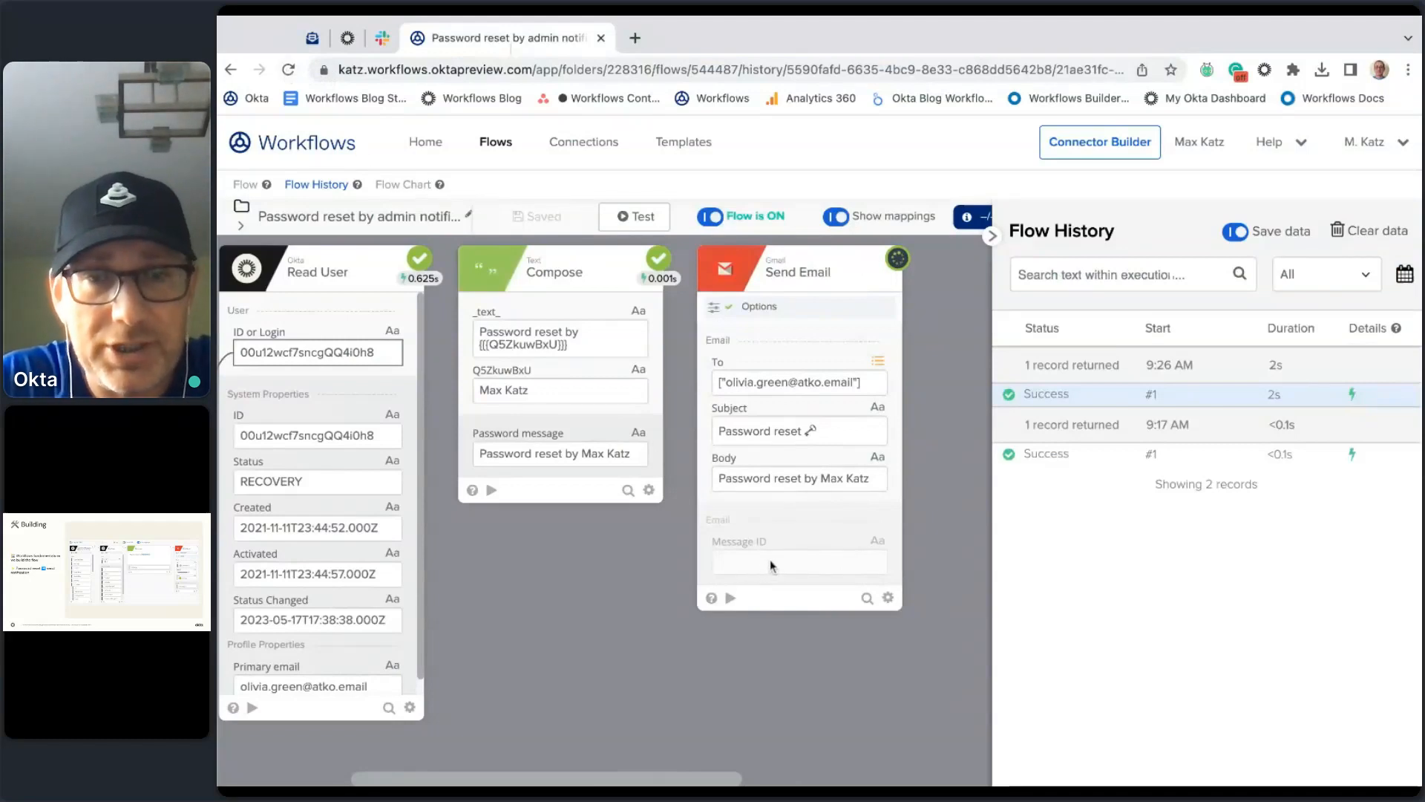
left_click(289, 69)
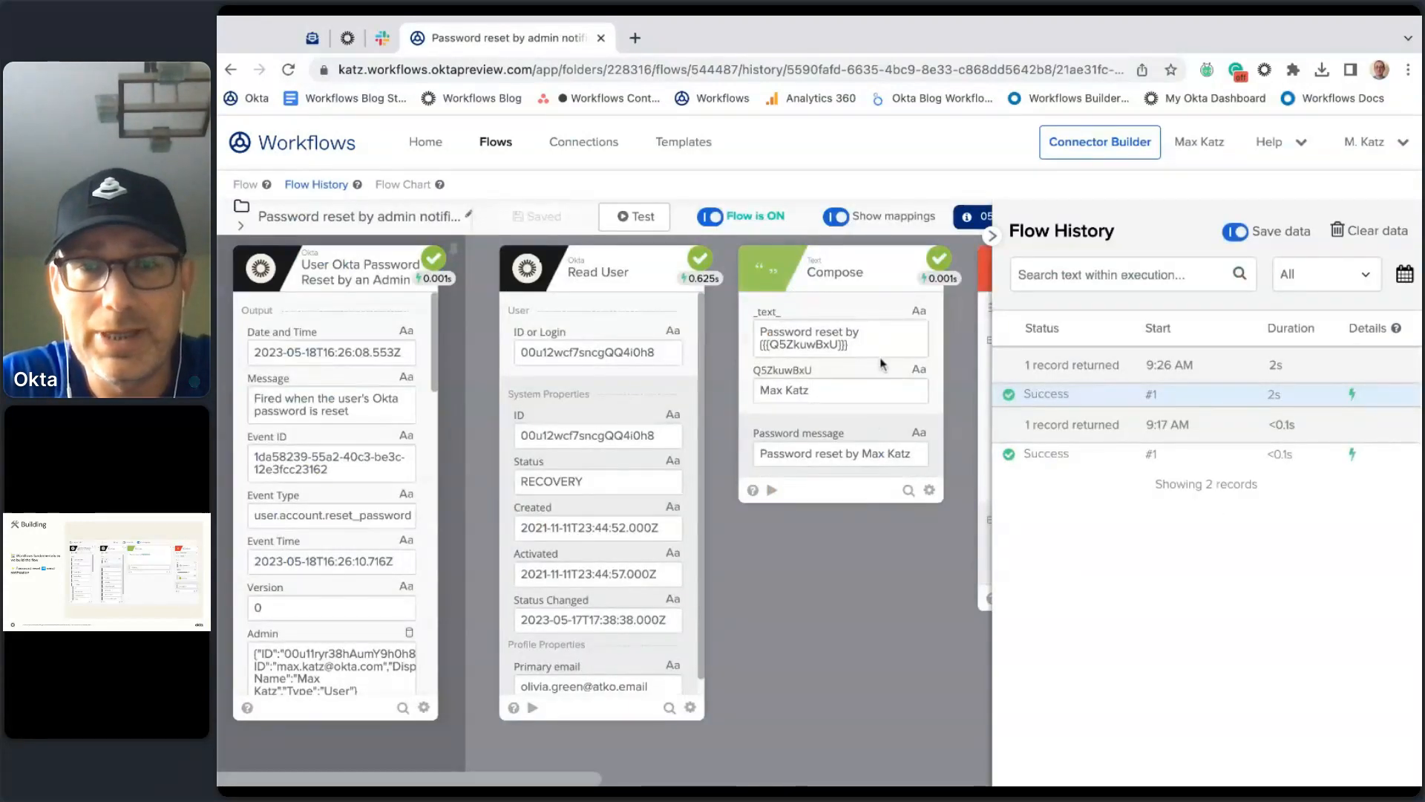
scroll(749, 520, "right", 5)
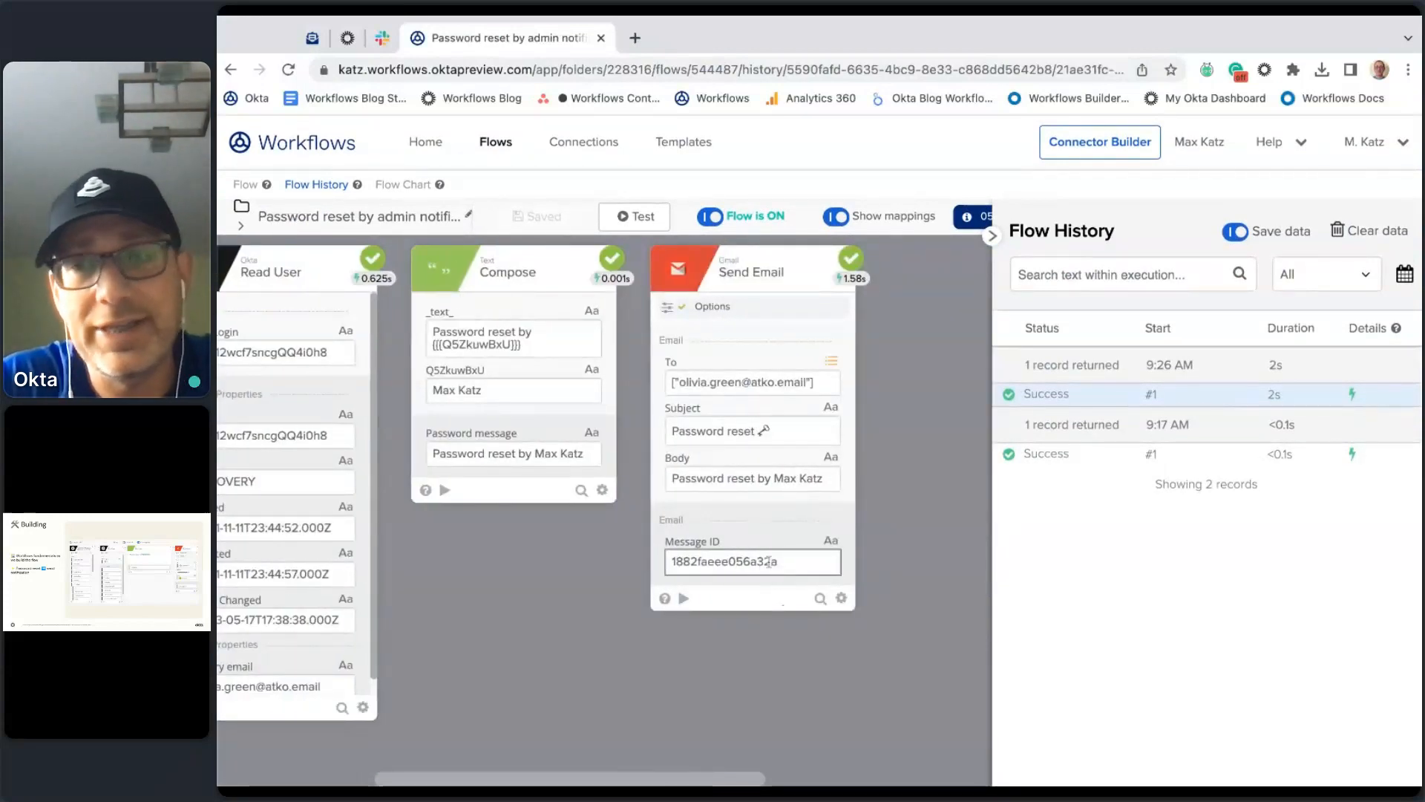
mouse_move(779, 390)
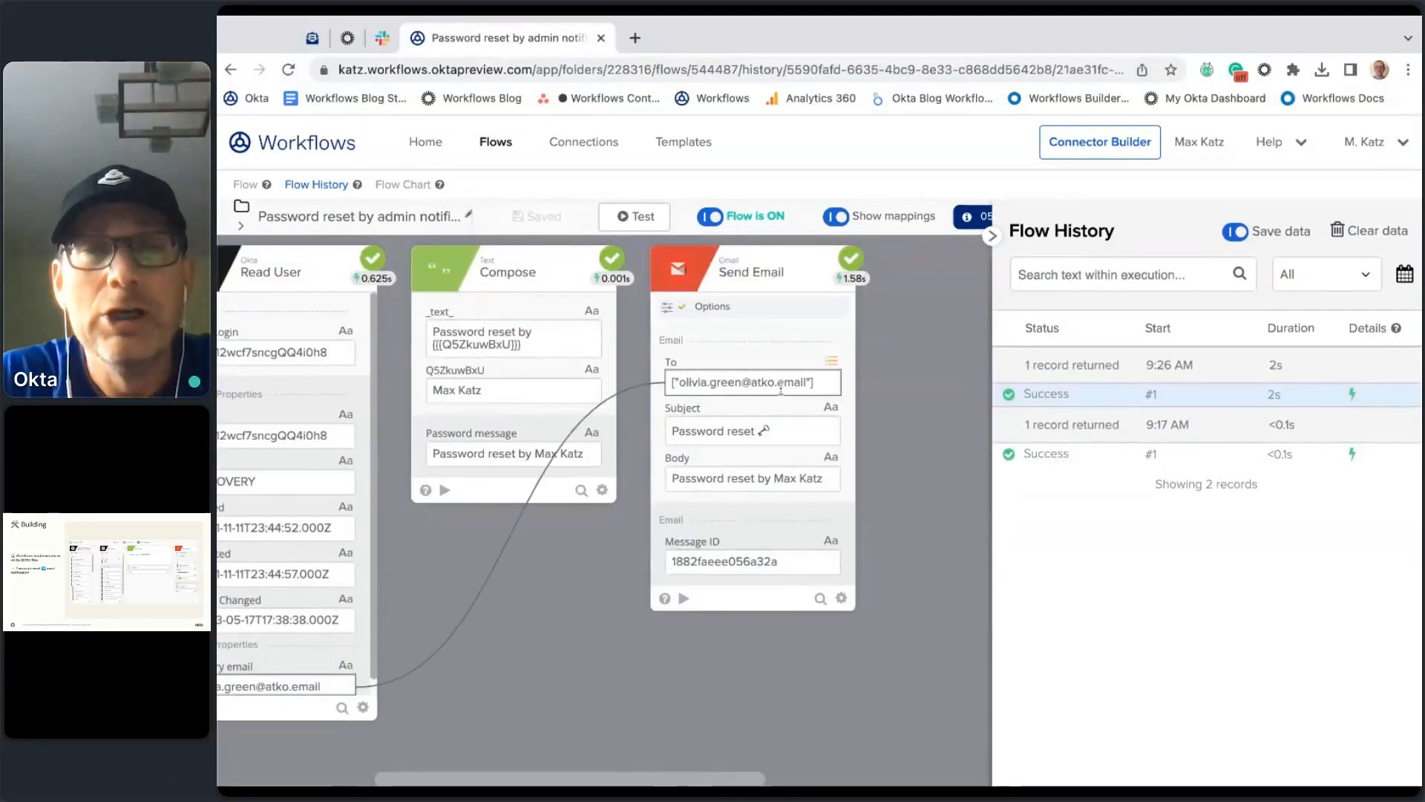
scroll(720, 708, "left", 5)
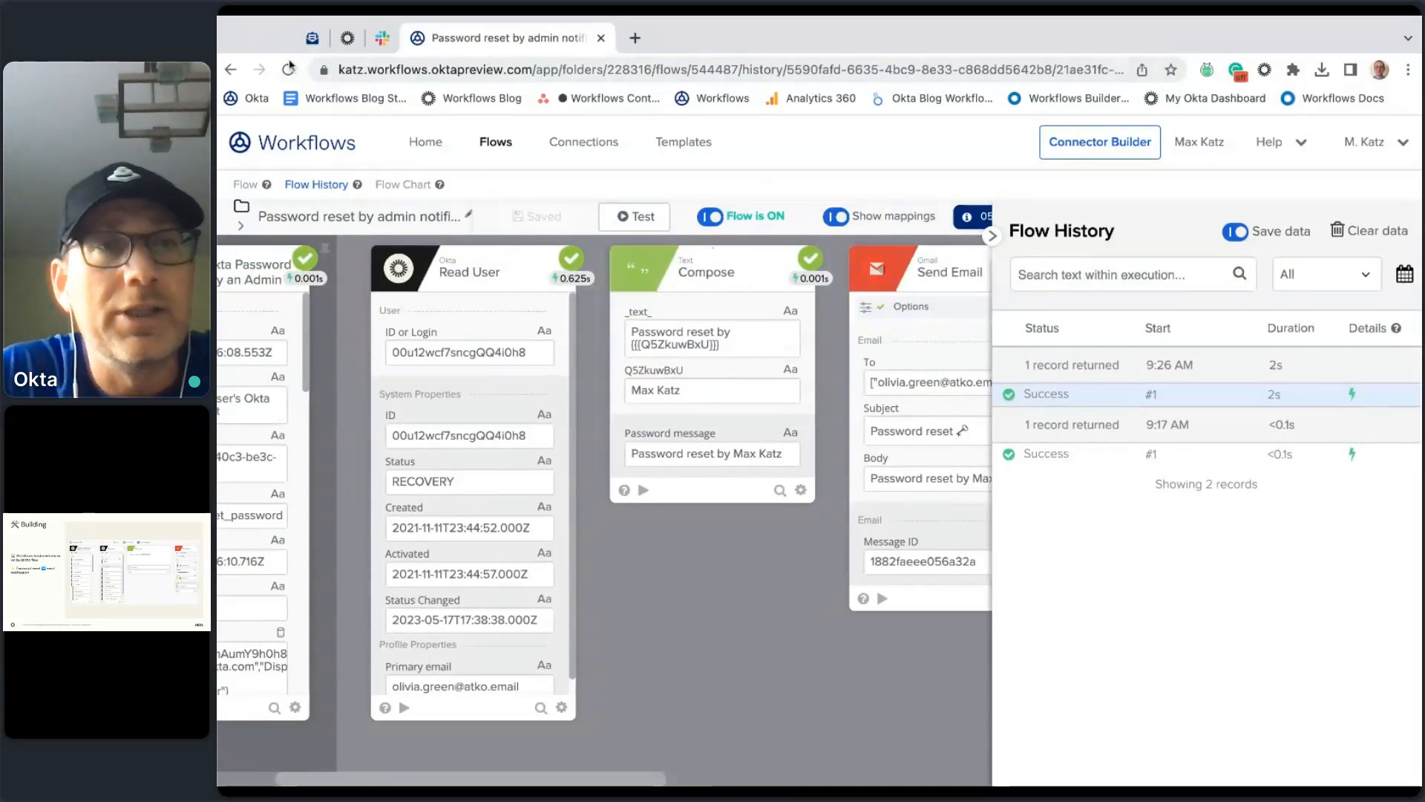
Step: Load the reset user's inbox in ATKO.email
left_click(311, 40)
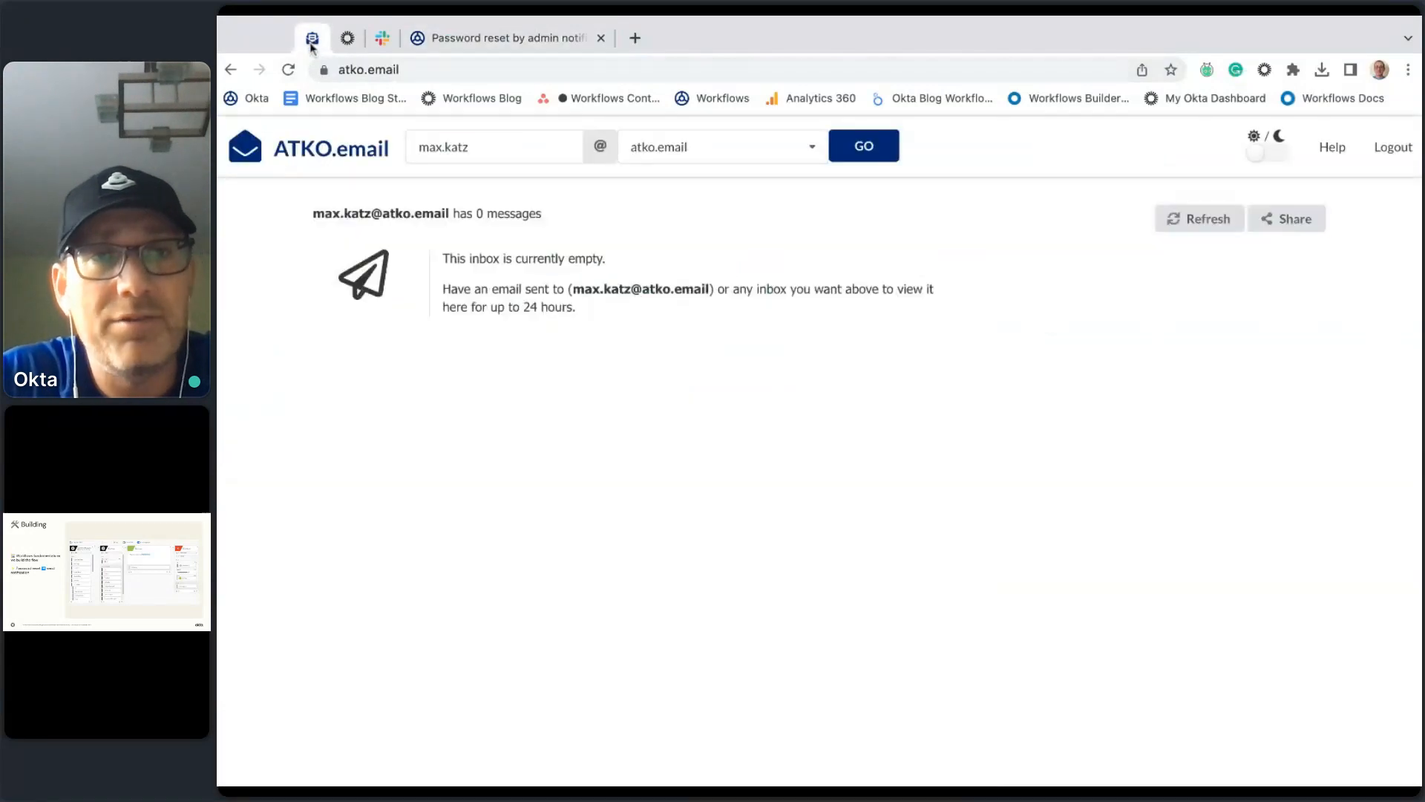
triple_click(484, 148)
key("BackSpace")
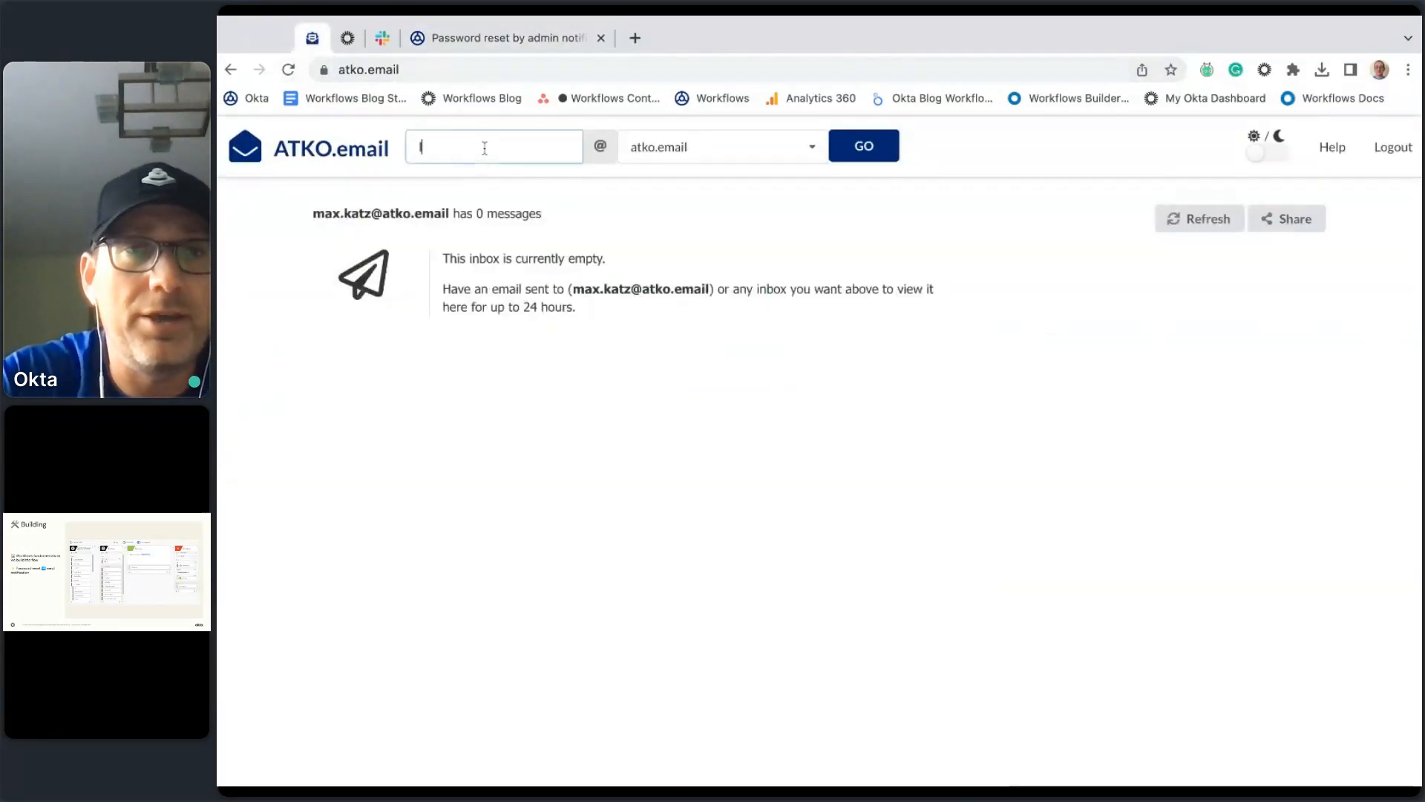
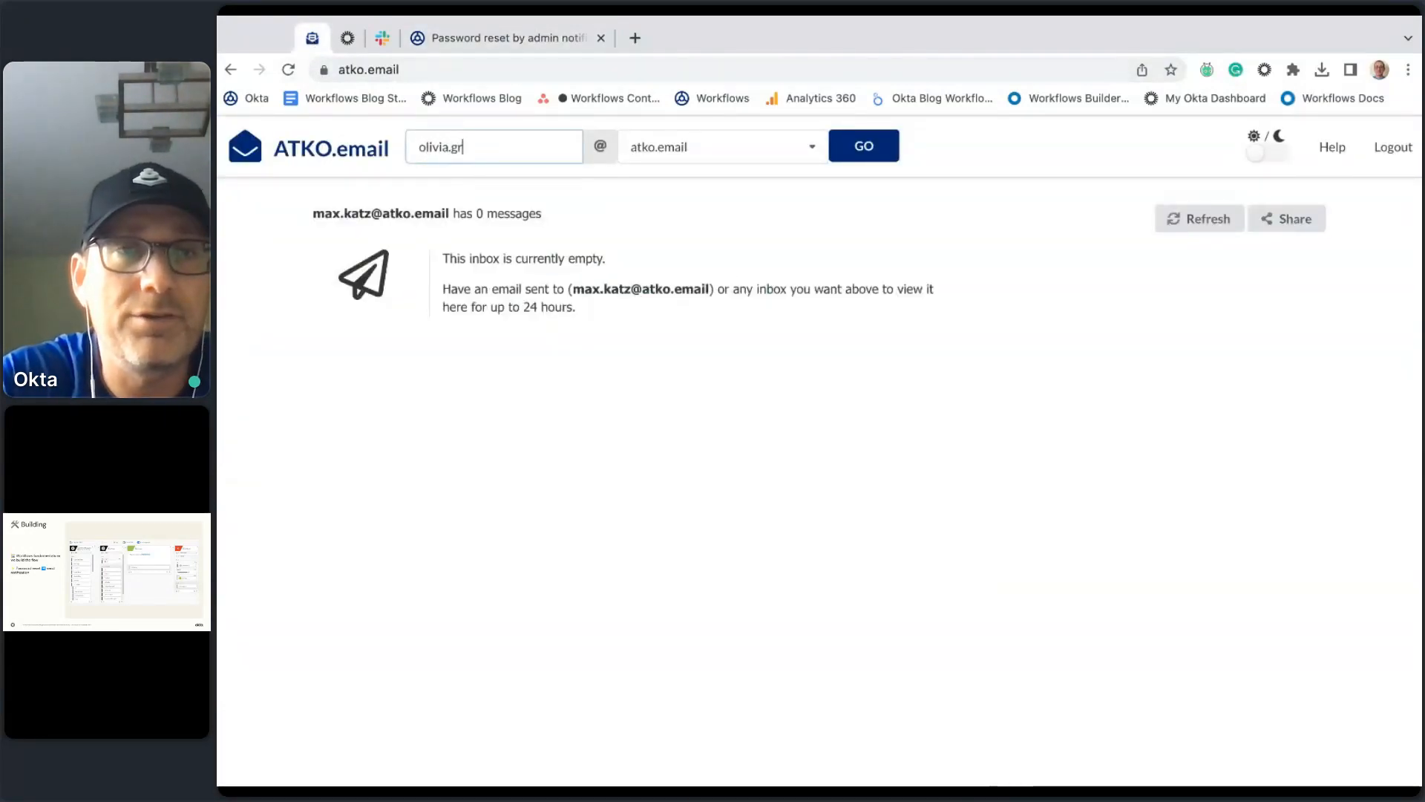
left_click(884, 151)
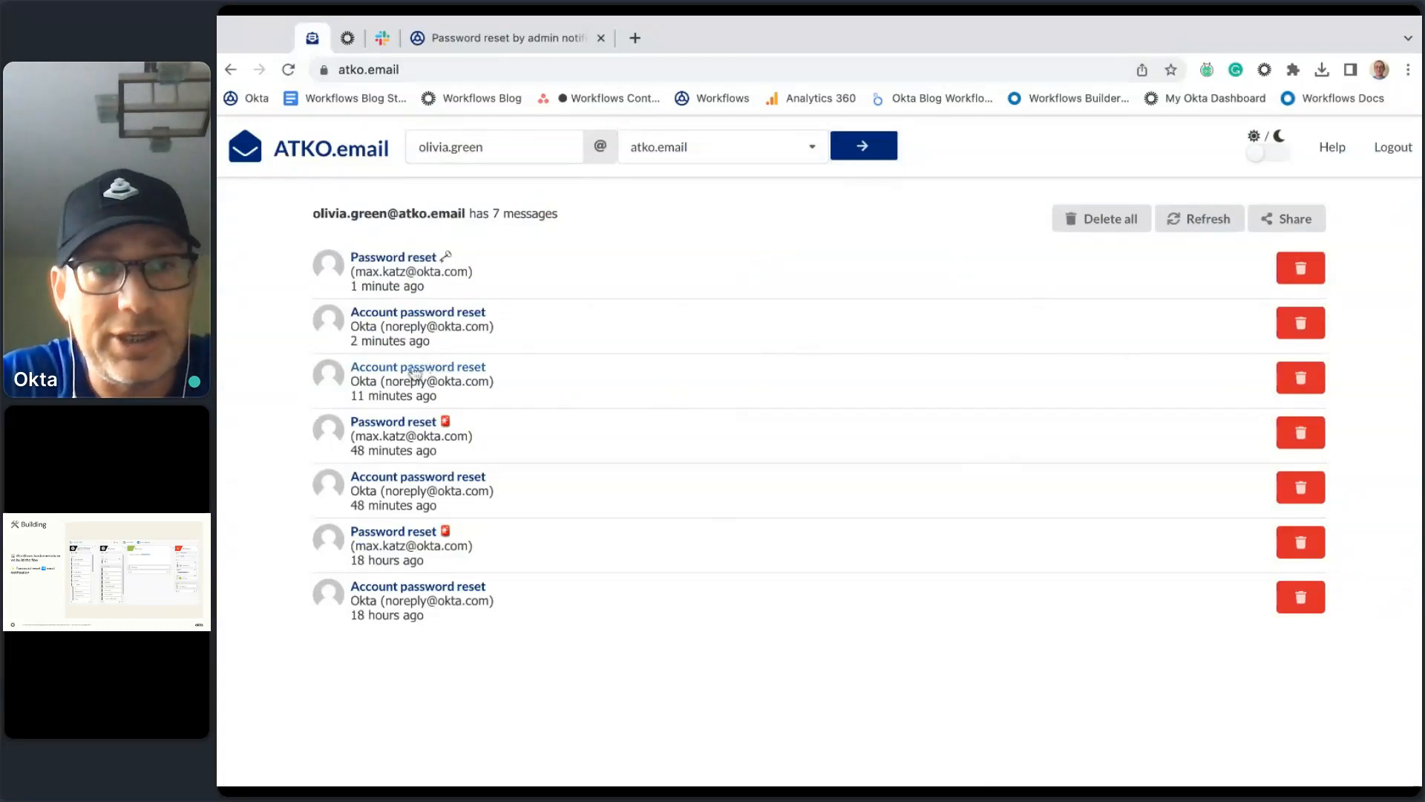
Step: Check Okta's reset notice and the flow's 'Password reset' email, then return to Flow History
left_click(450, 312)
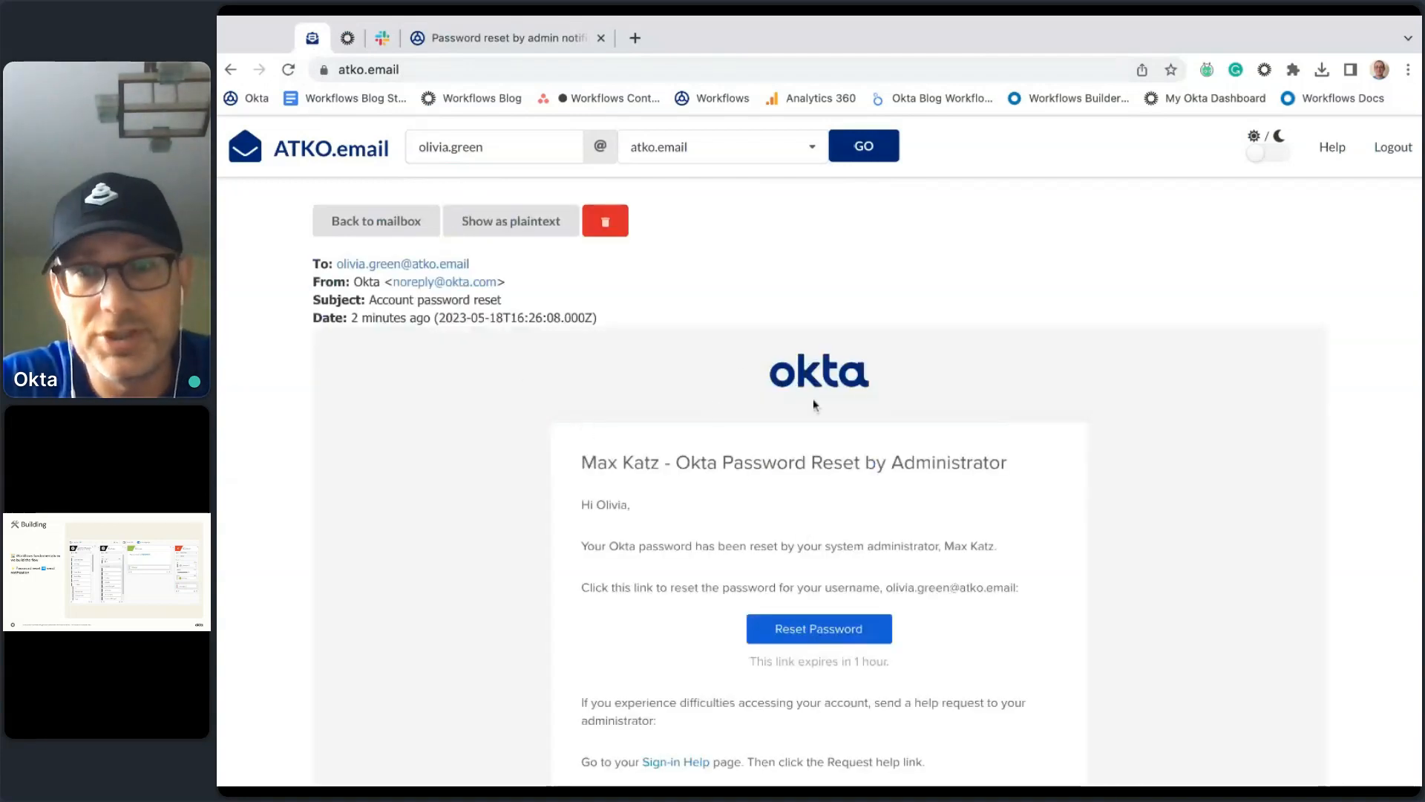
left_click(376, 219)
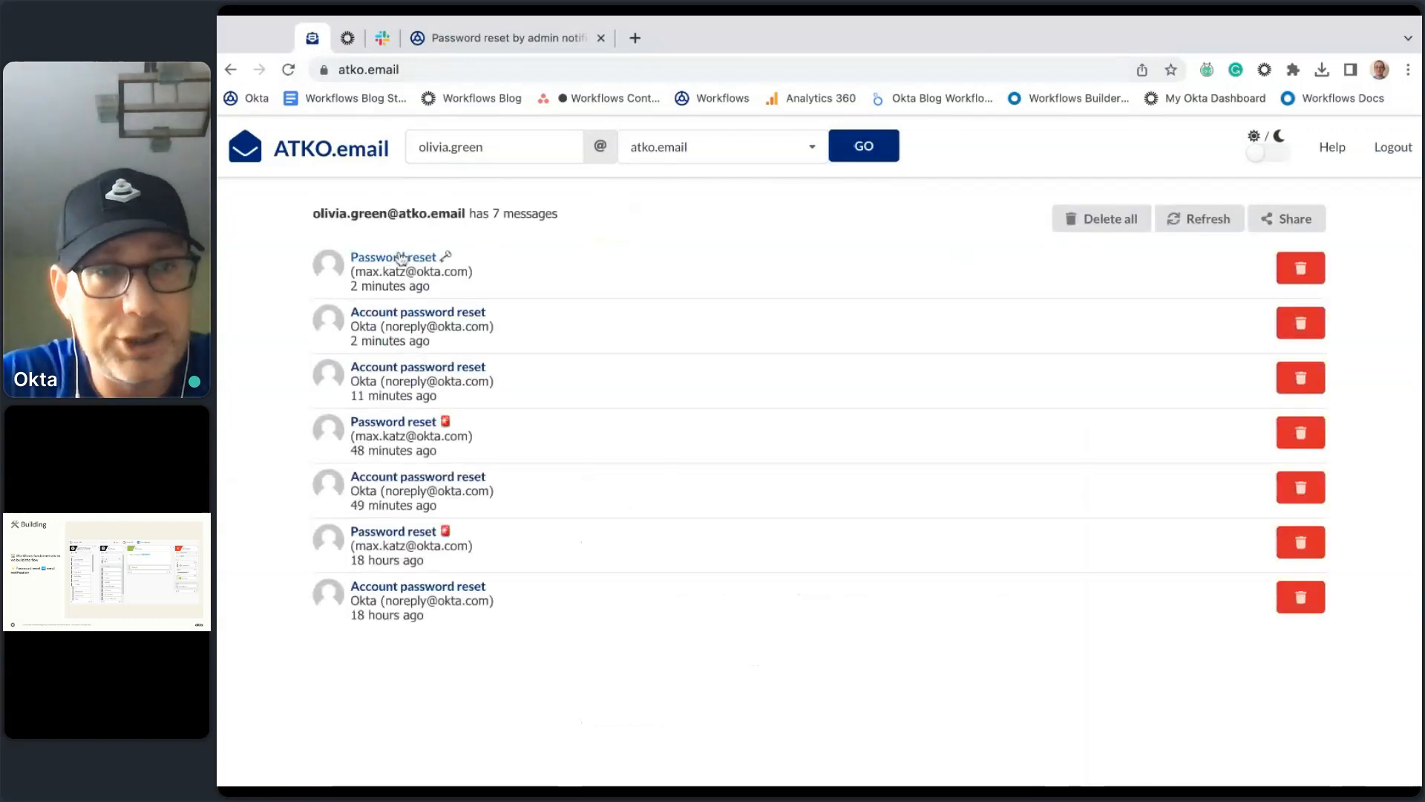
left_click(400, 259)
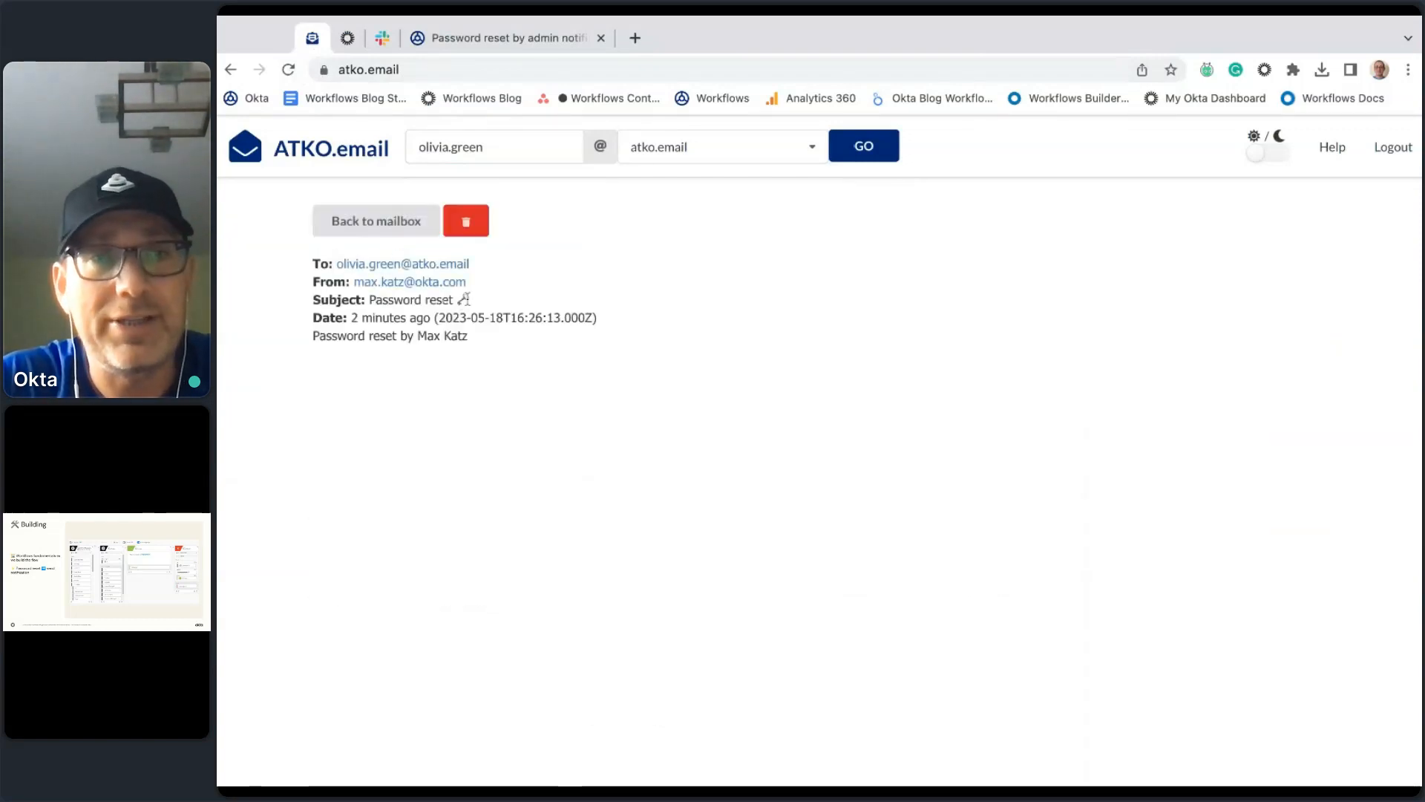
left_click_drag(473, 299, 412, 300)
left_click(512, 415)
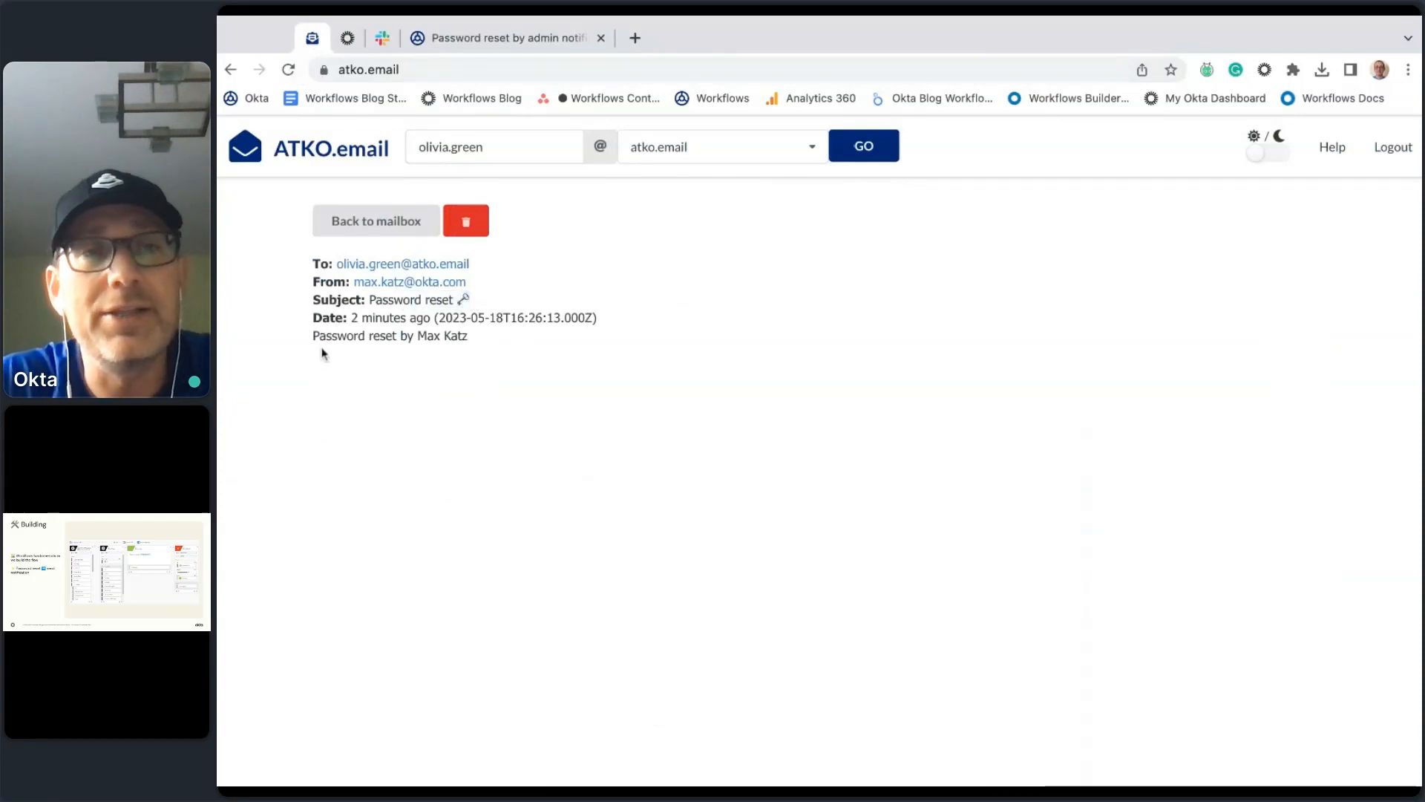
left_click(370, 222)
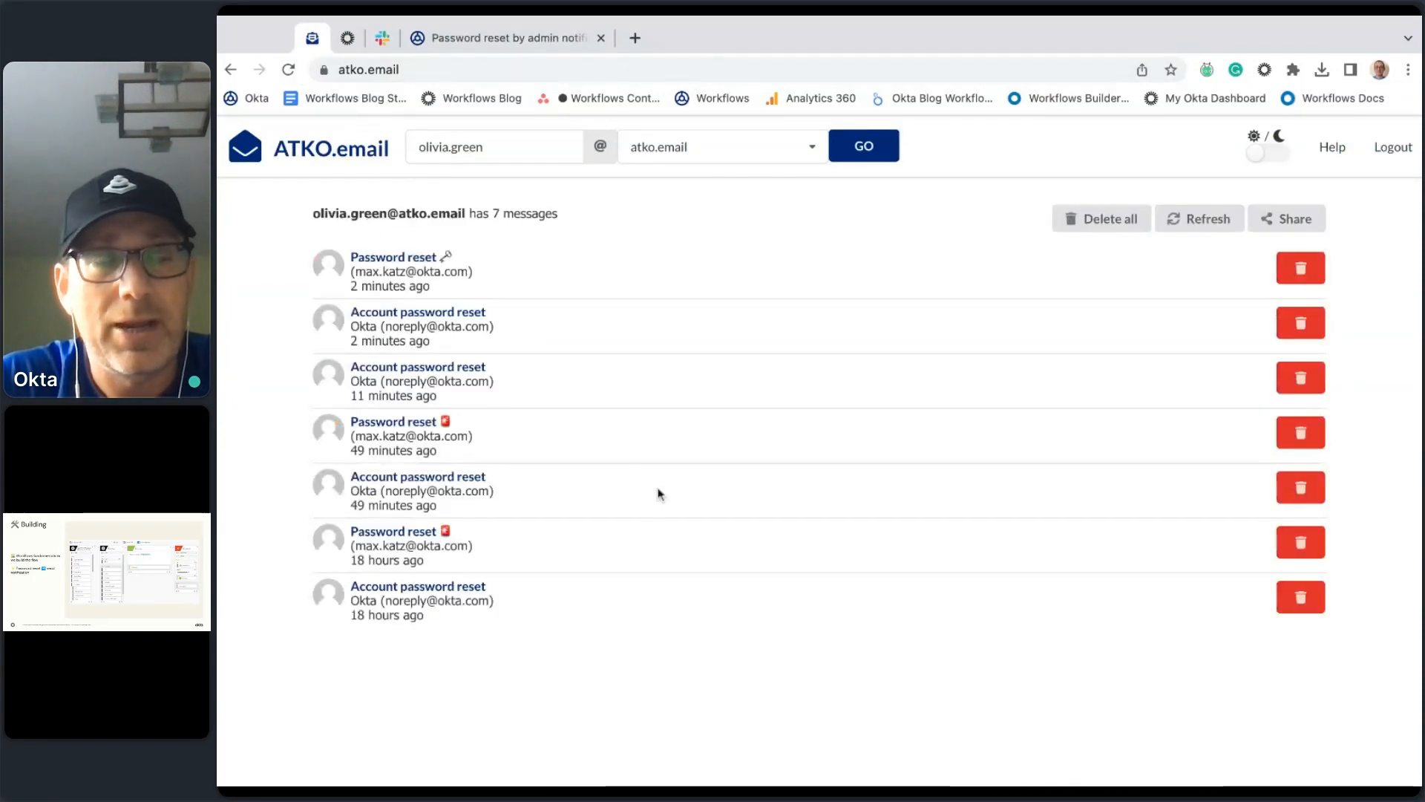
left_click(496, 42)
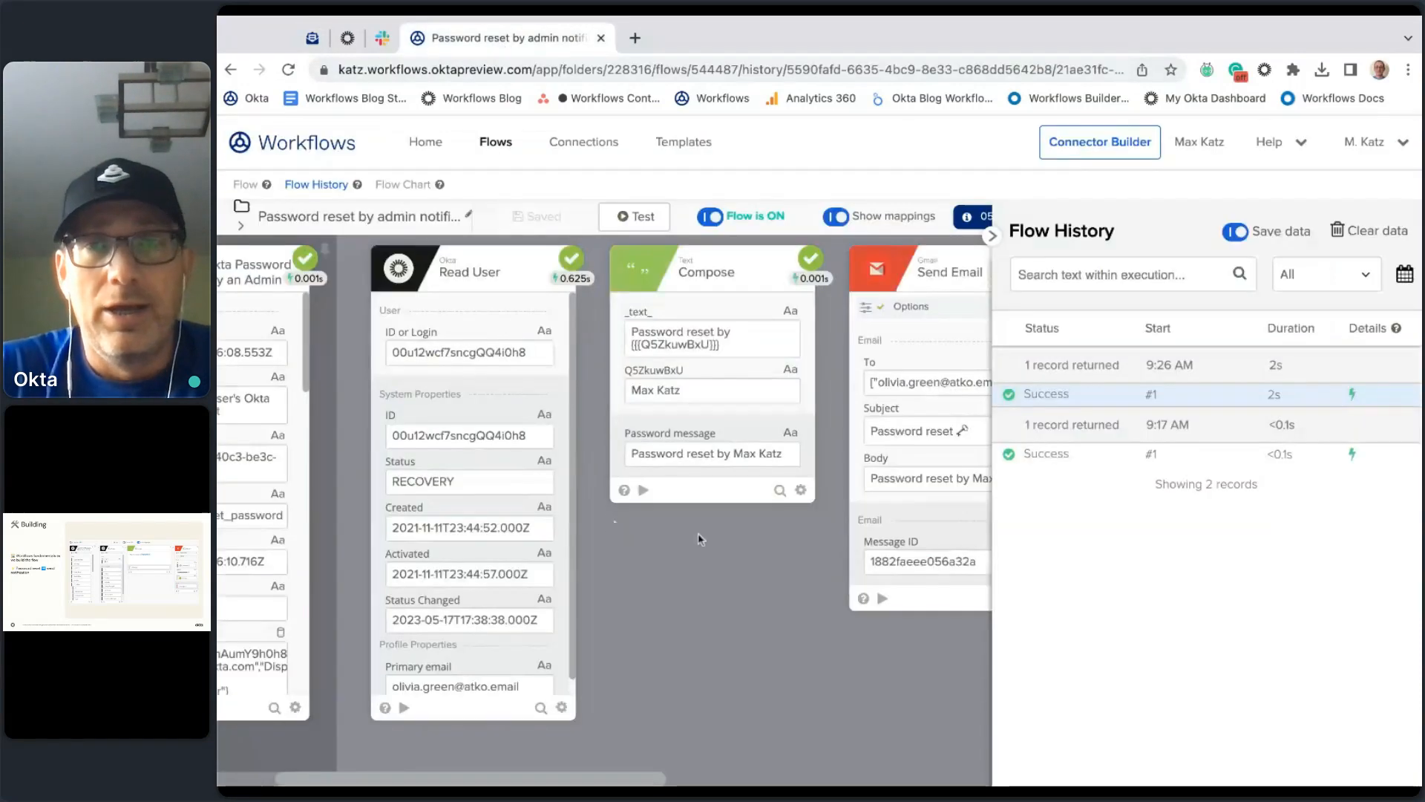
Step: Append a Slack 'Send Message to Channel' card right after the Send Email step
left_click(253, 188)
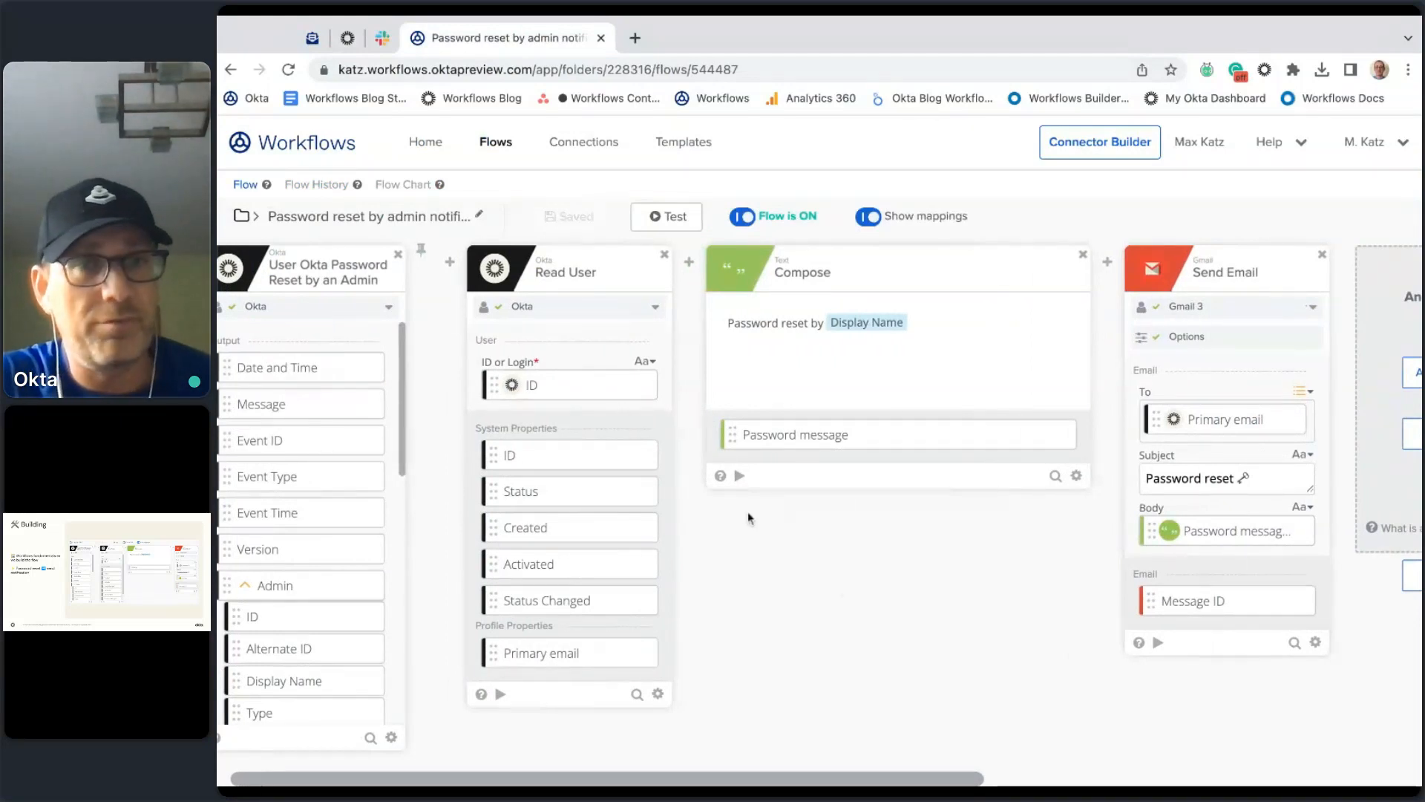
scroll(906, 705, "right", 2)
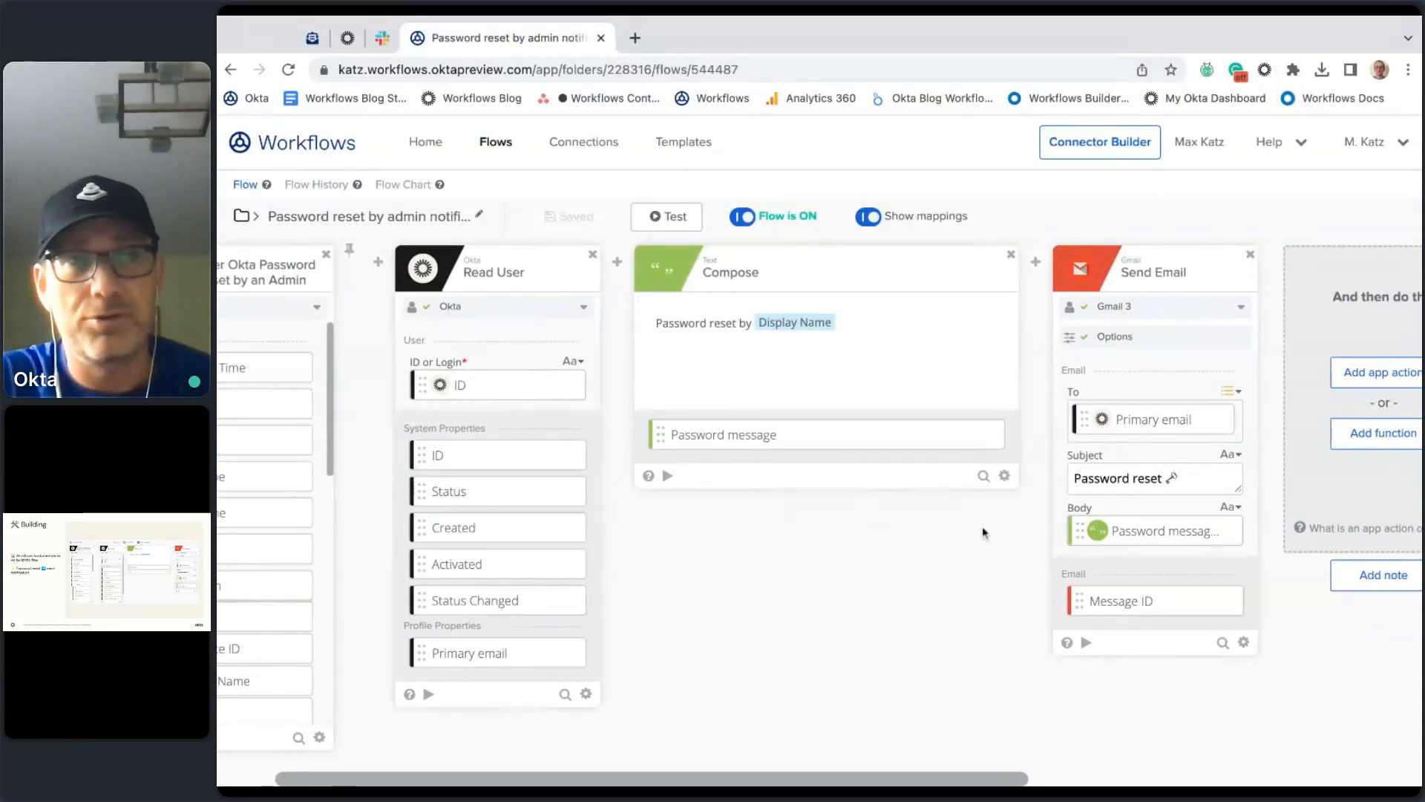
scroll(980, 545, "right", 2)
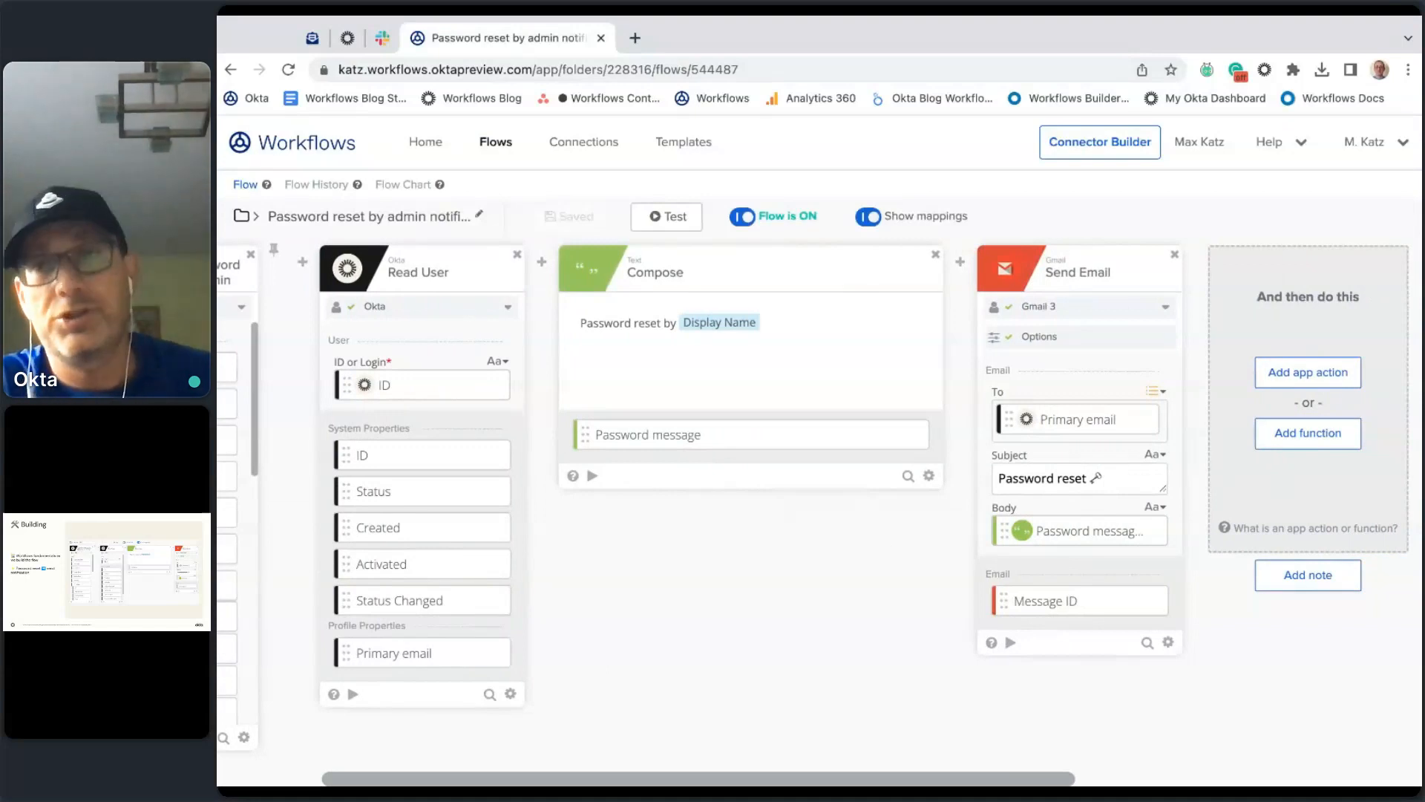
left_click(1320, 379)
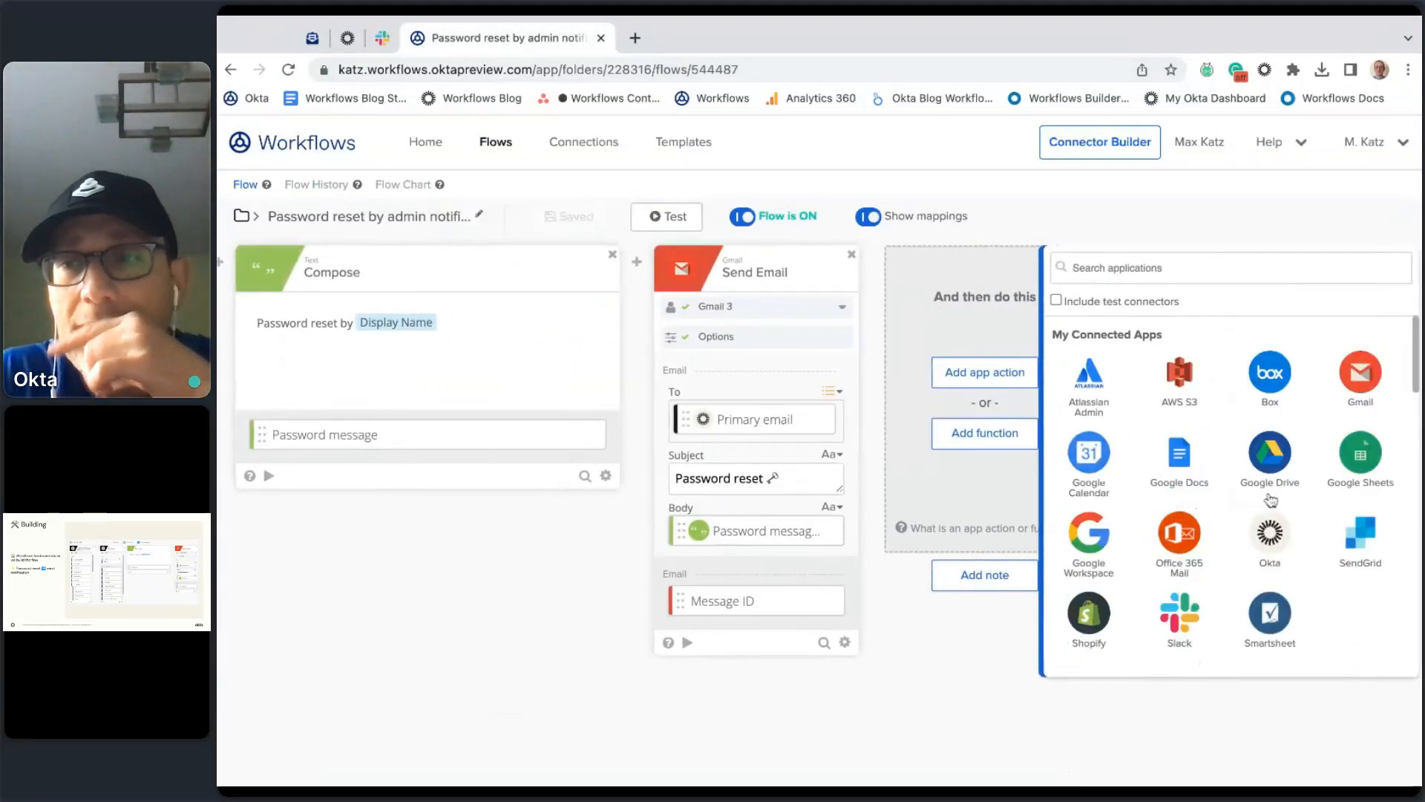
left_click(1190, 621)
scroll(1221, 453, "down", 6)
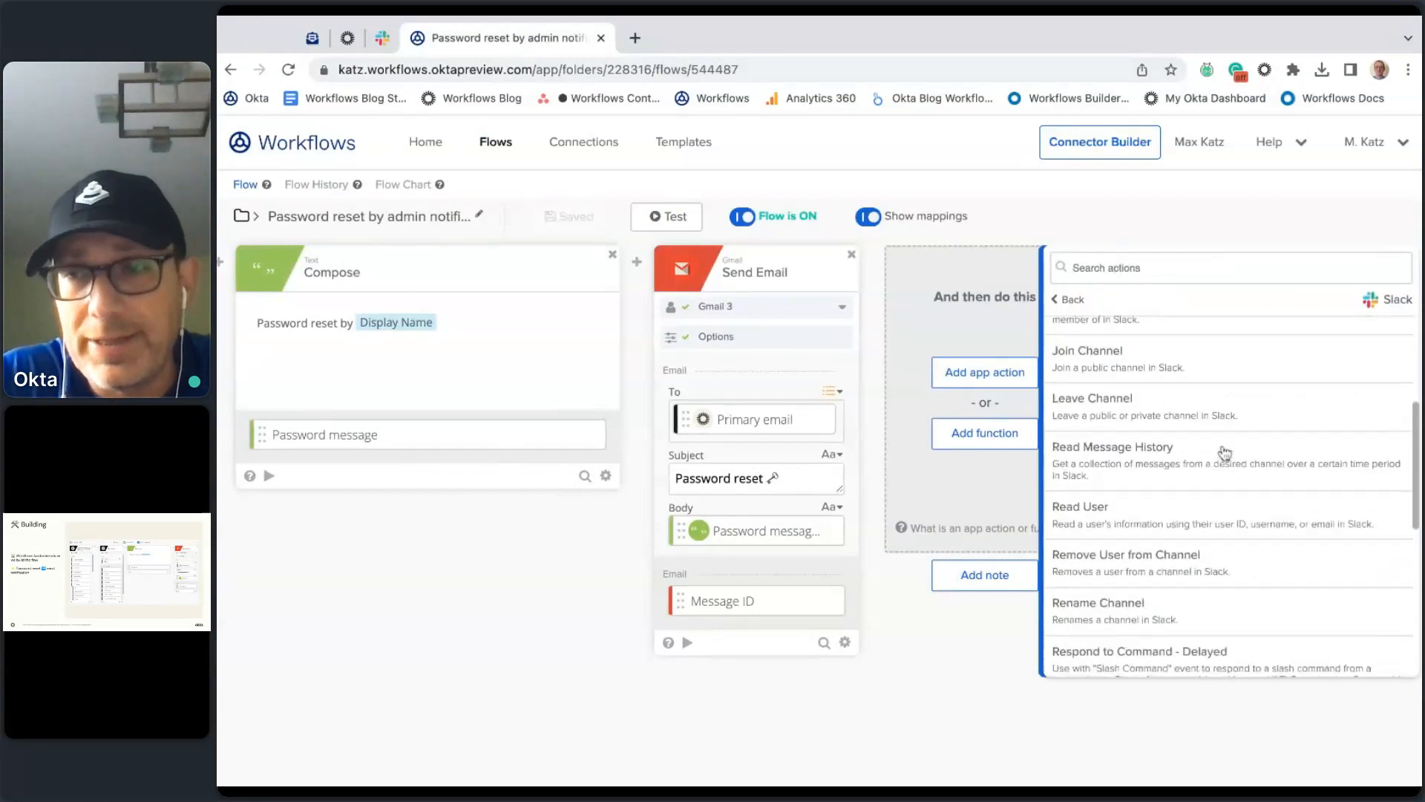
scroll(1224, 452, "down", 1)
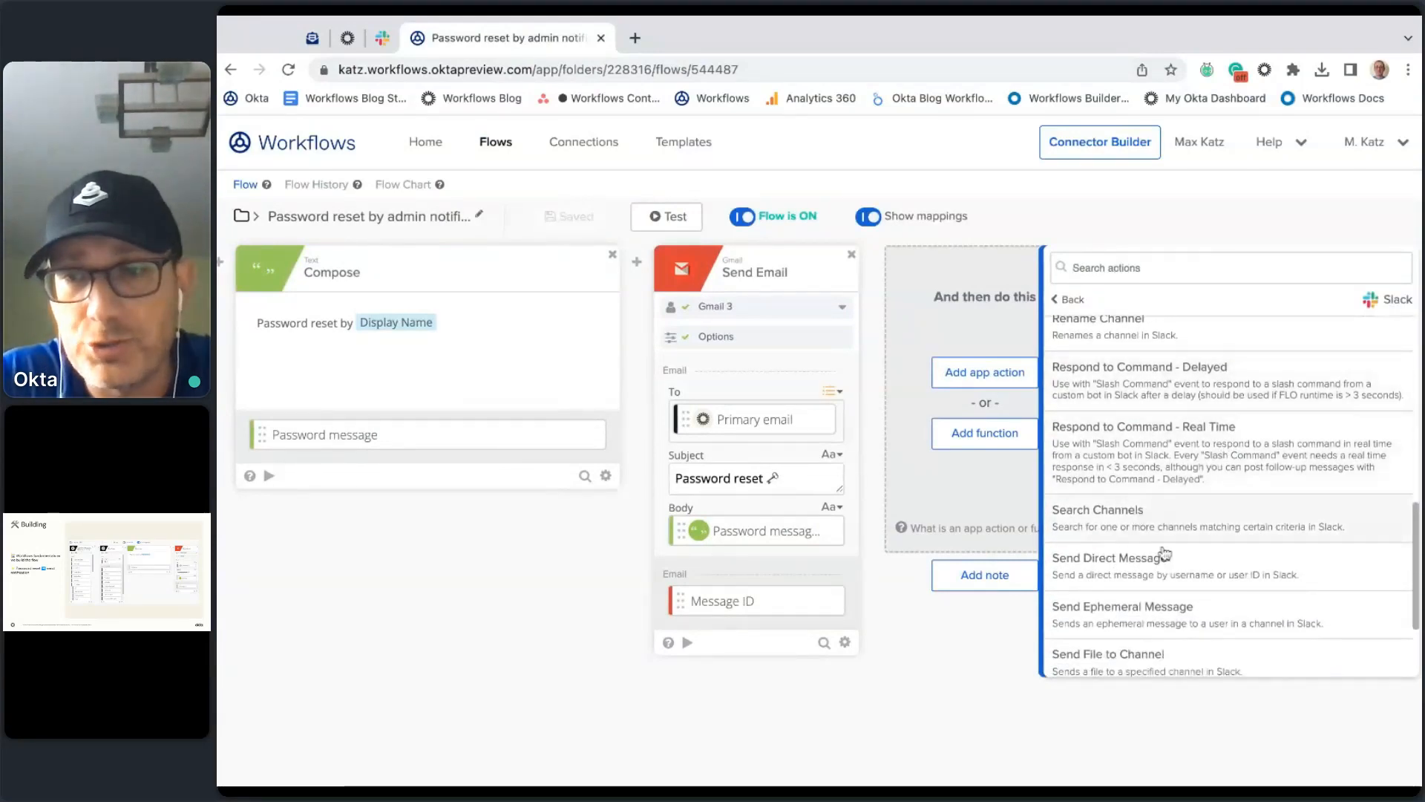
scroll(1206, 566, "down", 1)
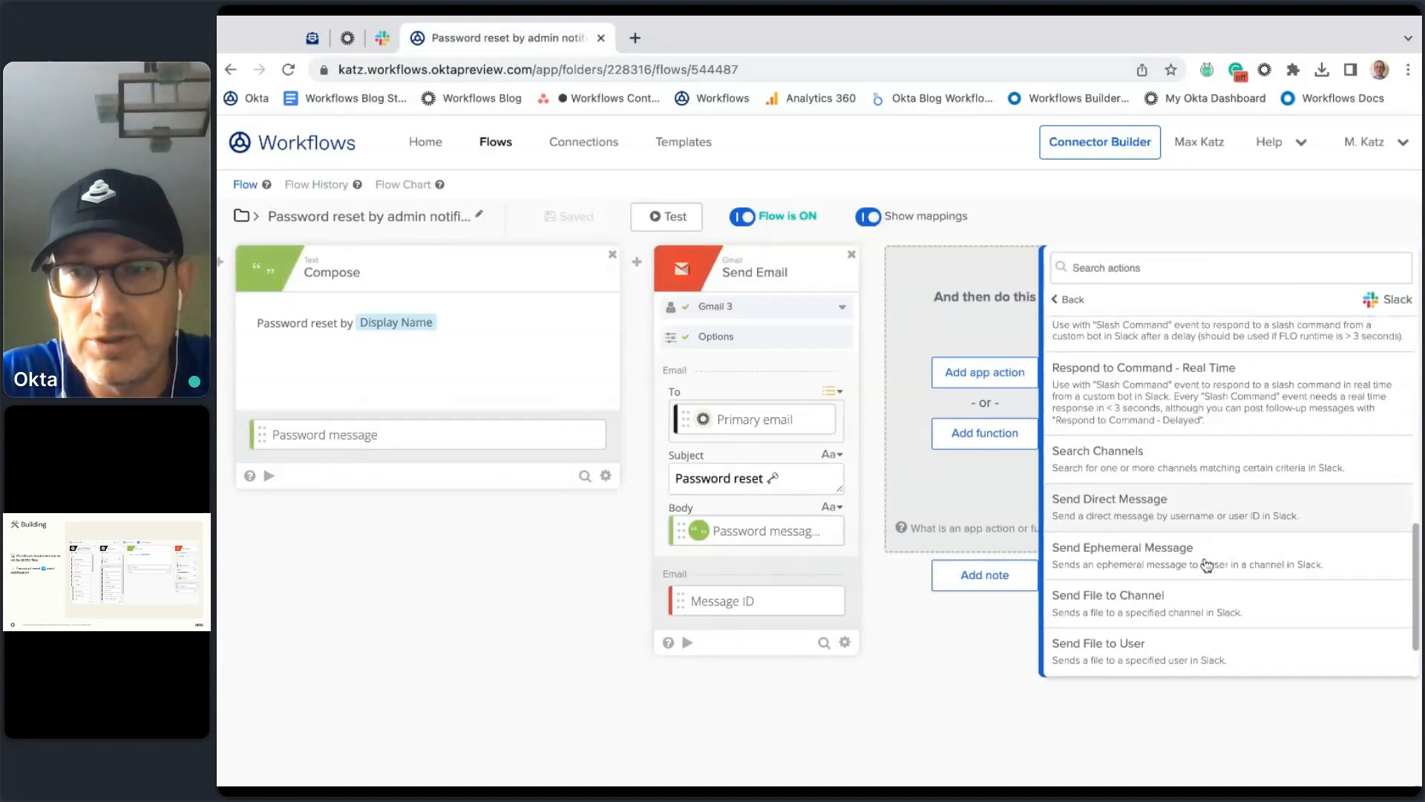
scroll(1206, 566, "down", 1)
scroll(1174, 576, "down", 1)
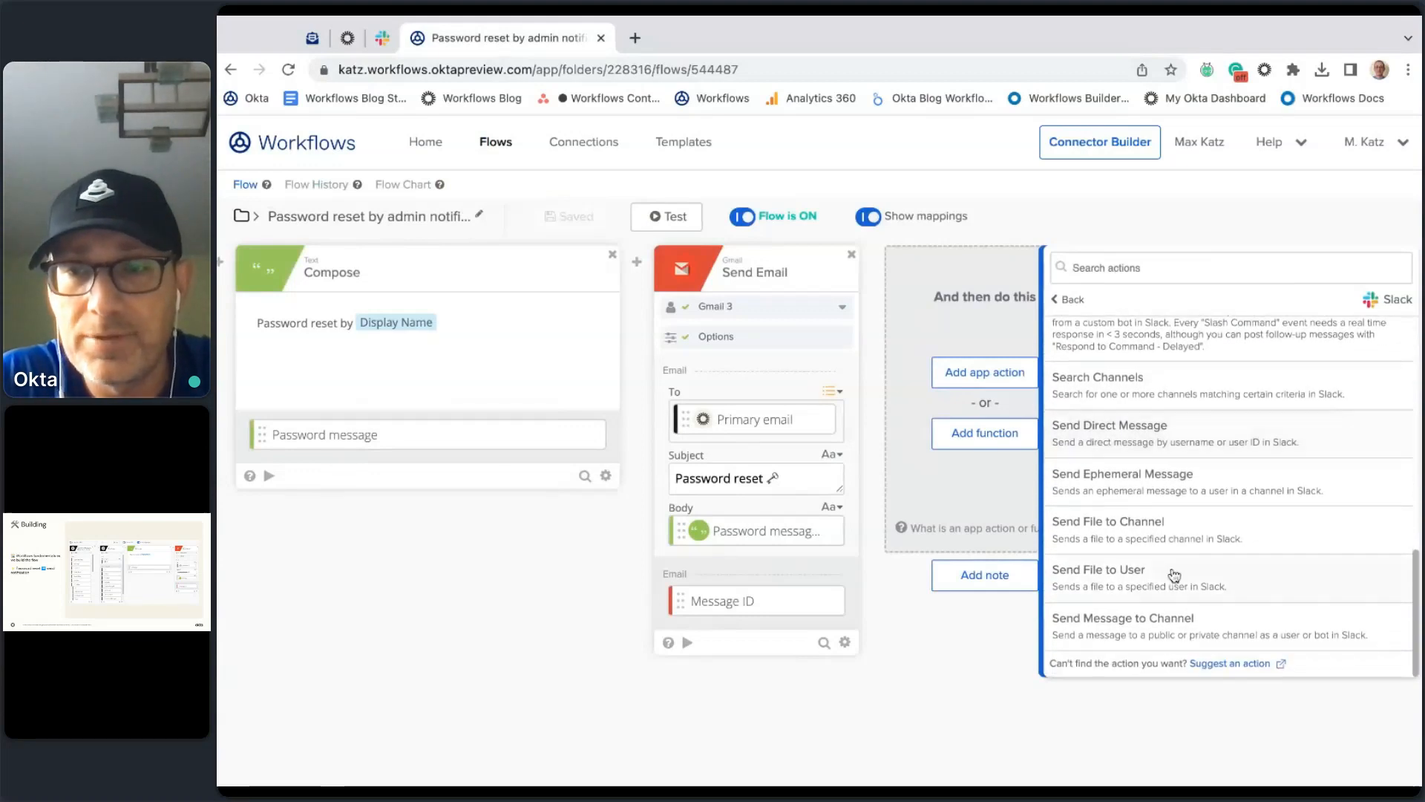
left_click(1192, 633)
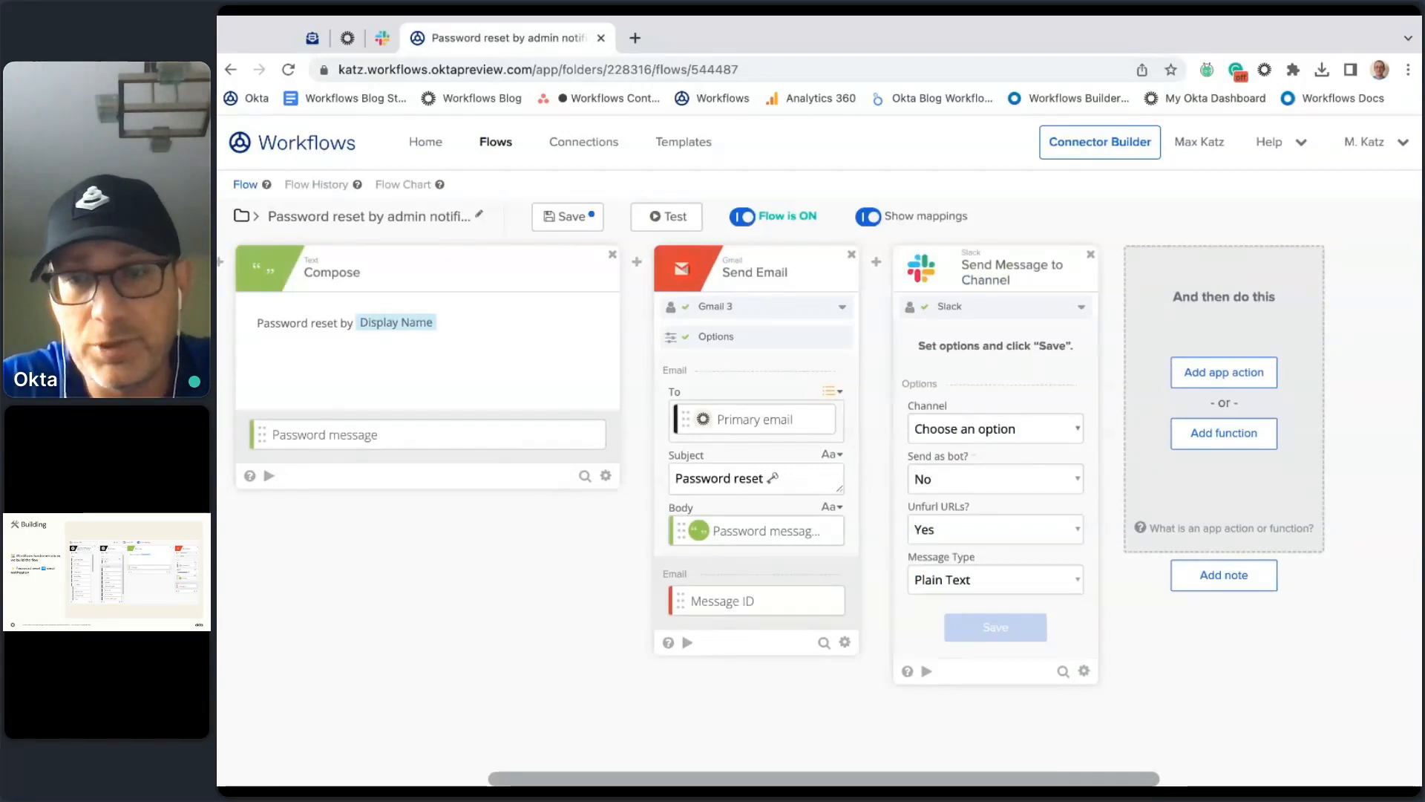
Step: Set the Slack card to post to the workflows-test channel, sending as a bot
left_click(982, 495)
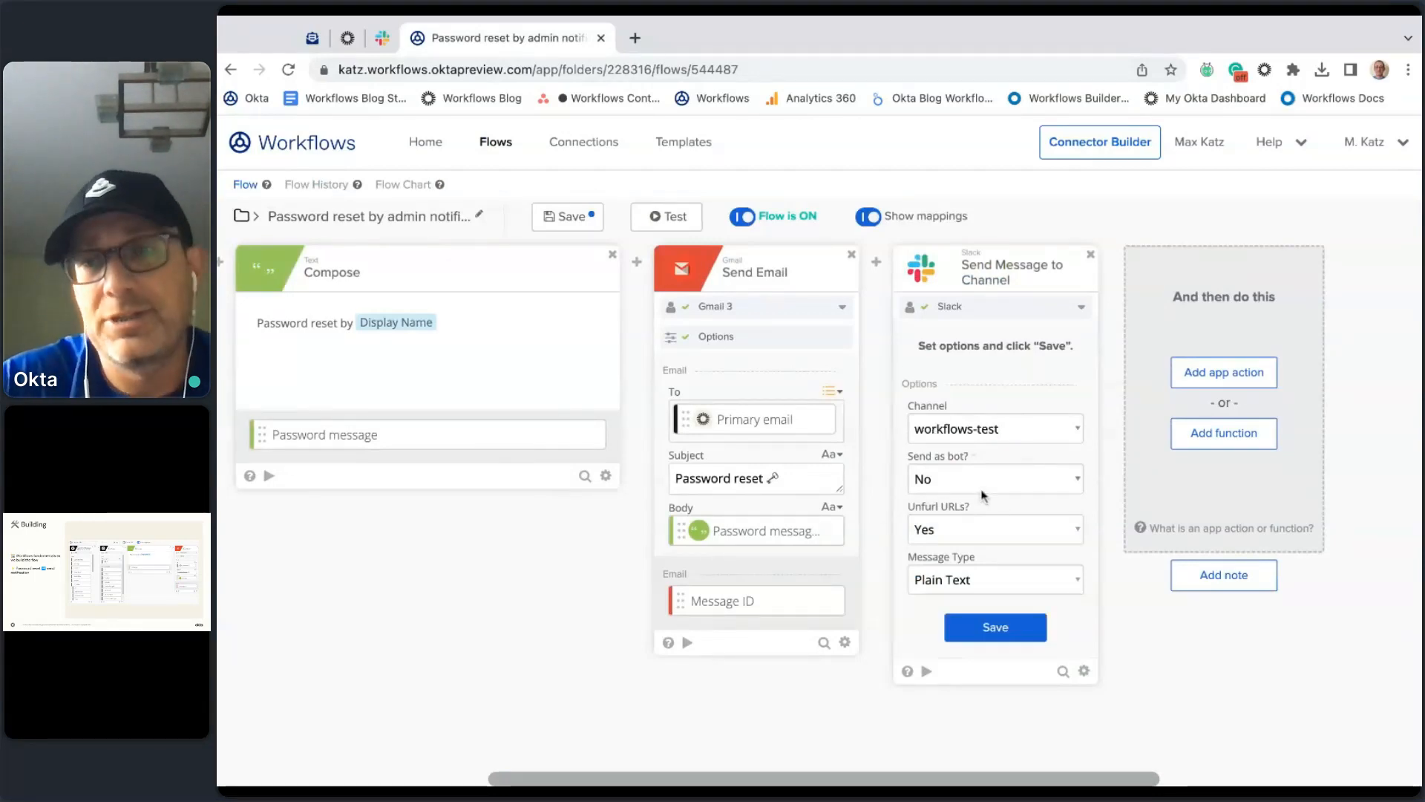
left_click(1031, 490)
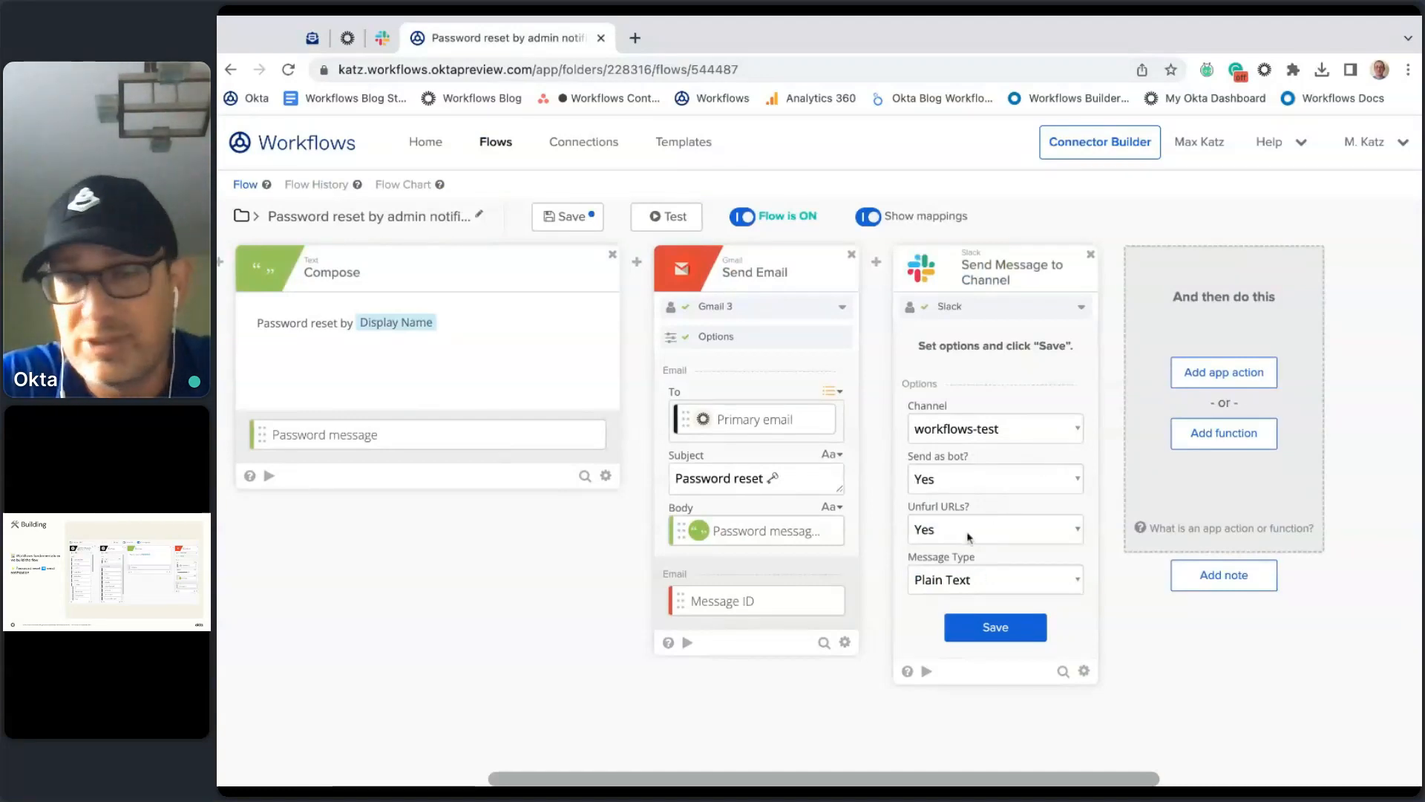
left_click(1000, 640)
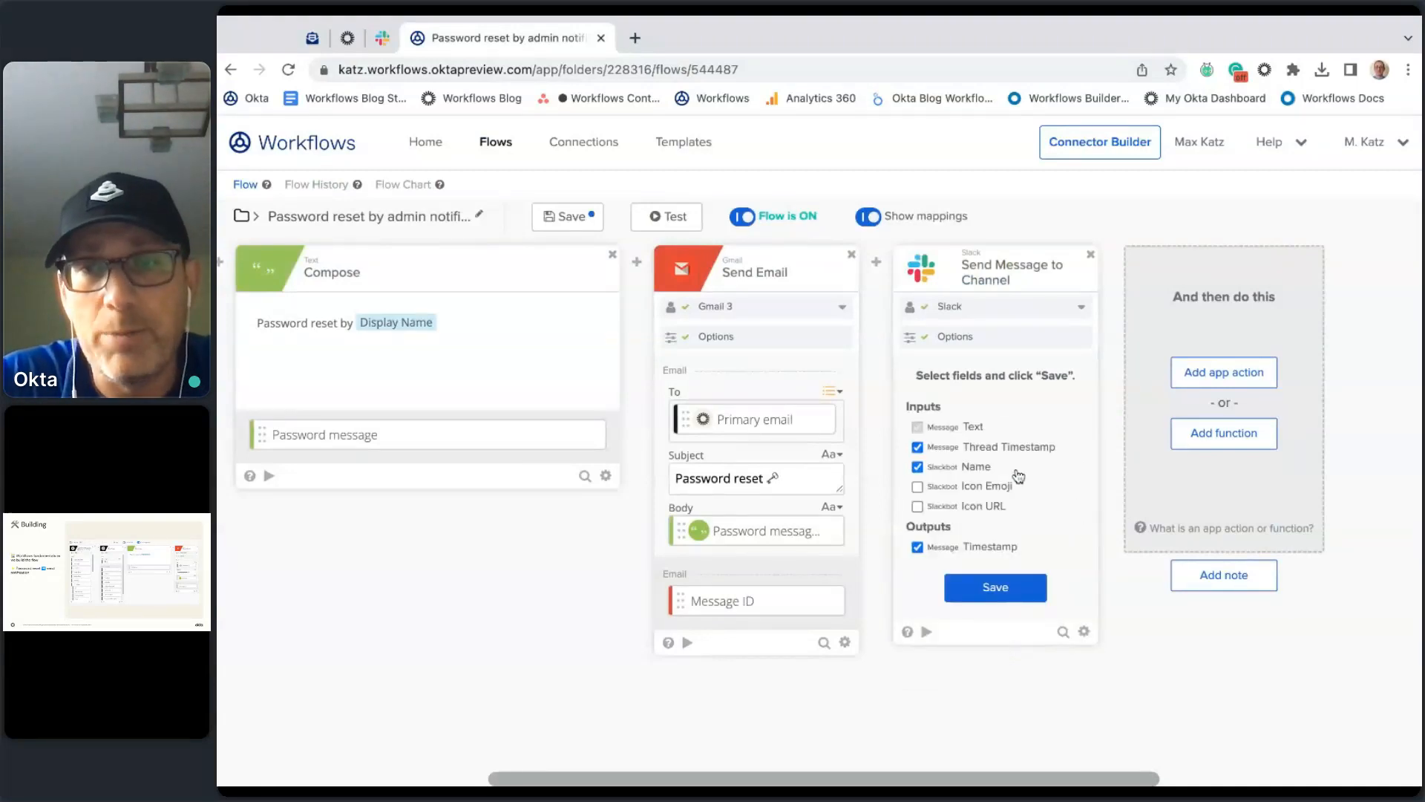
Step: Drop the Thread Timestamp input and add Icon Emoji alongside Text and Name
left_click(939, 450)
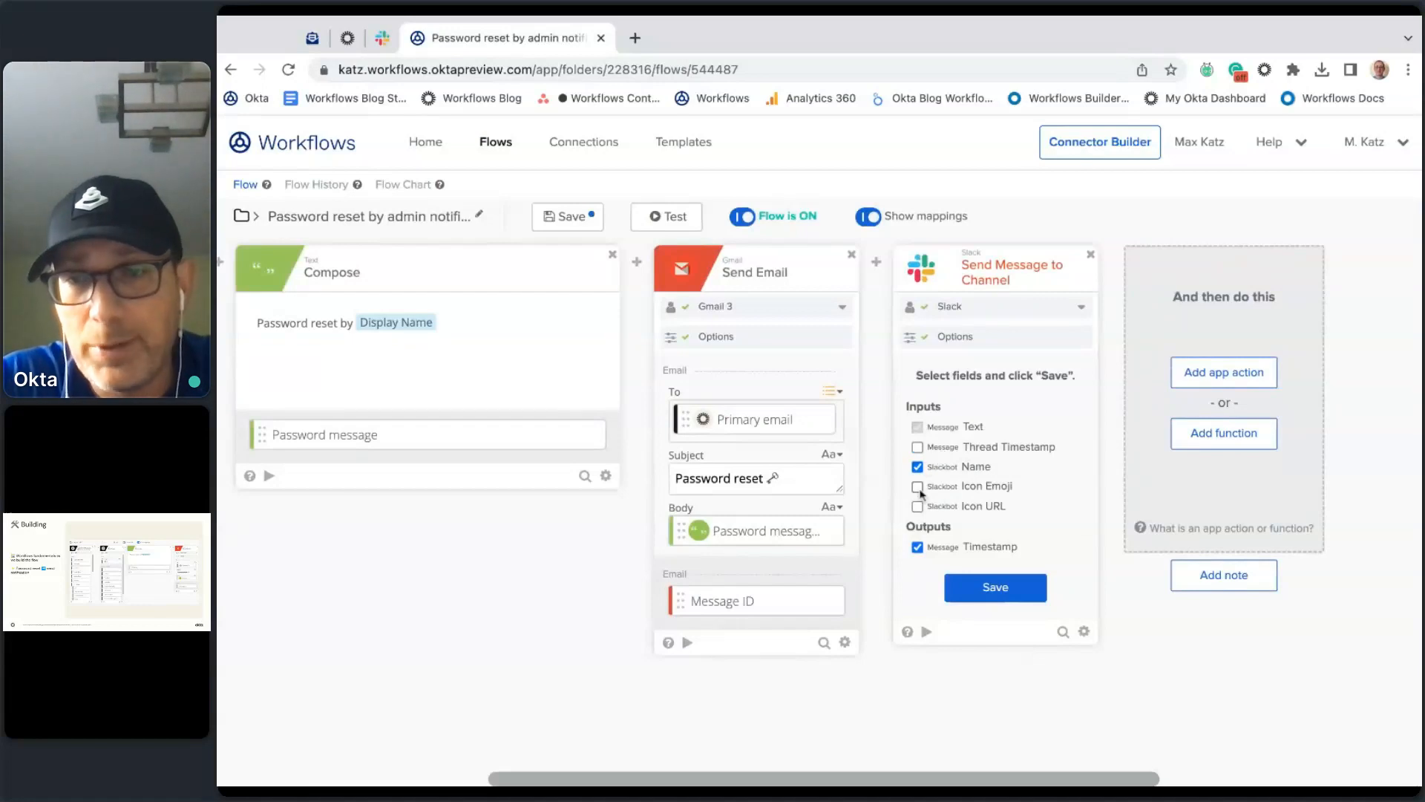
left_click(945, 495)
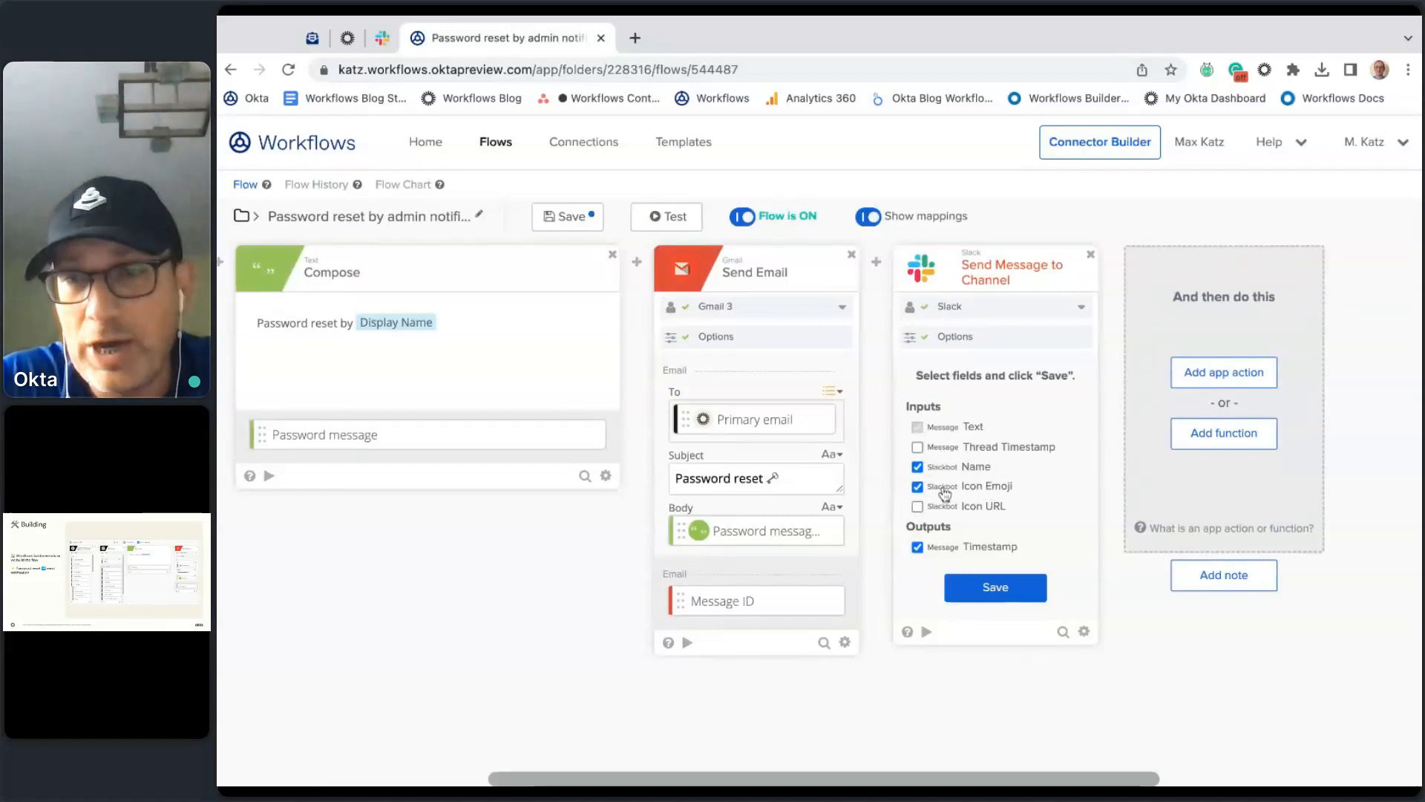
left_click(1000, 592)
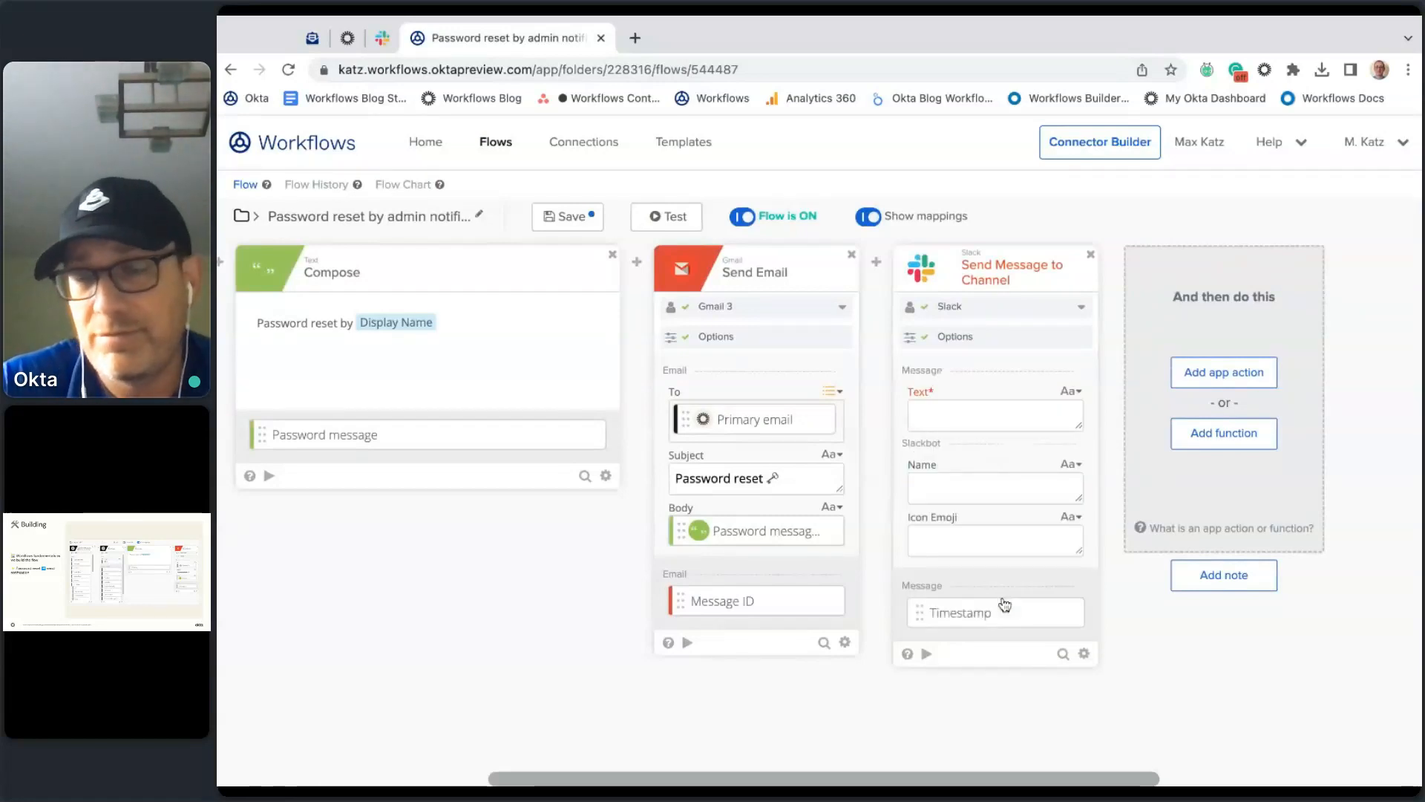
left_click(1085, 655)
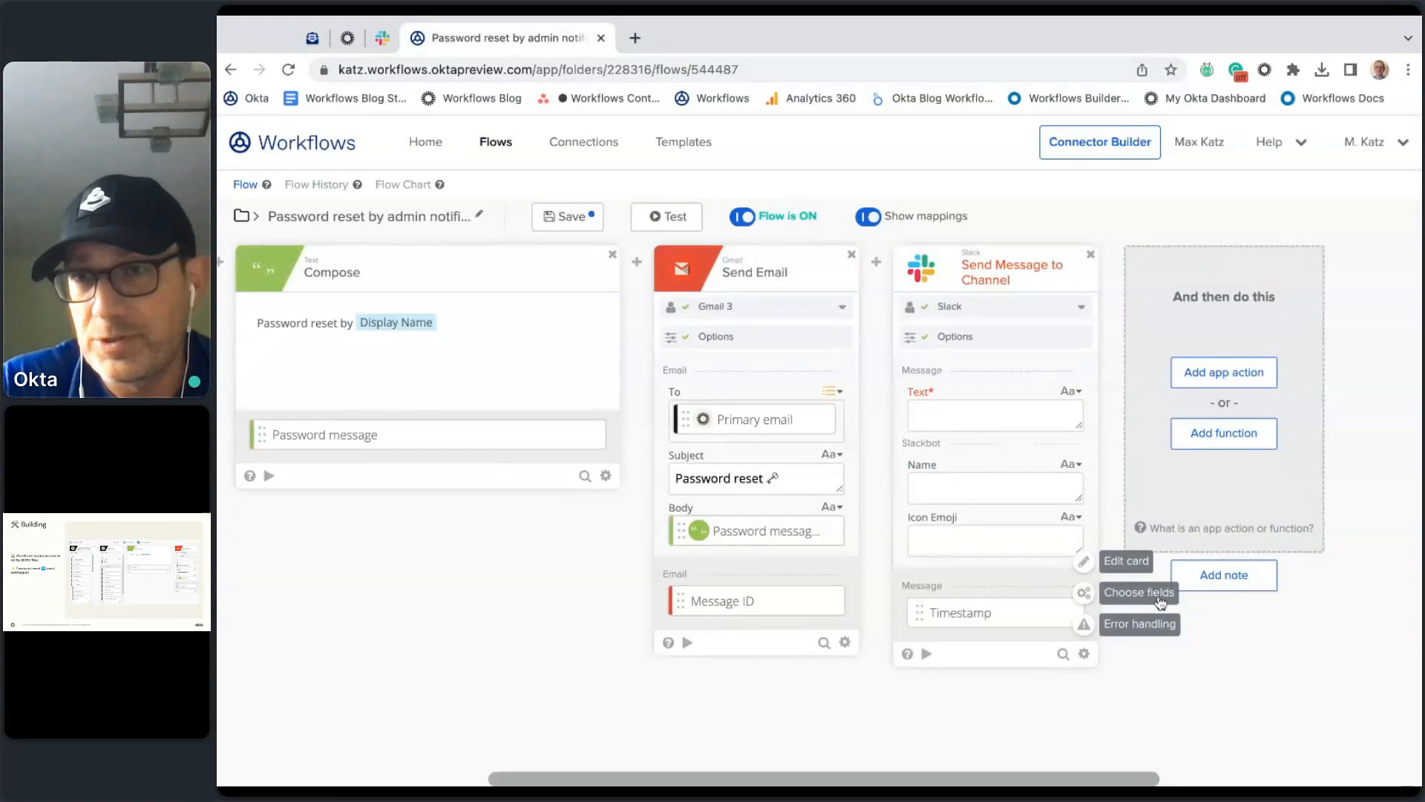
Step: Map Password message into the Slack Text and name the bot PasswordBot
scroll(690, 746, "left", 2)
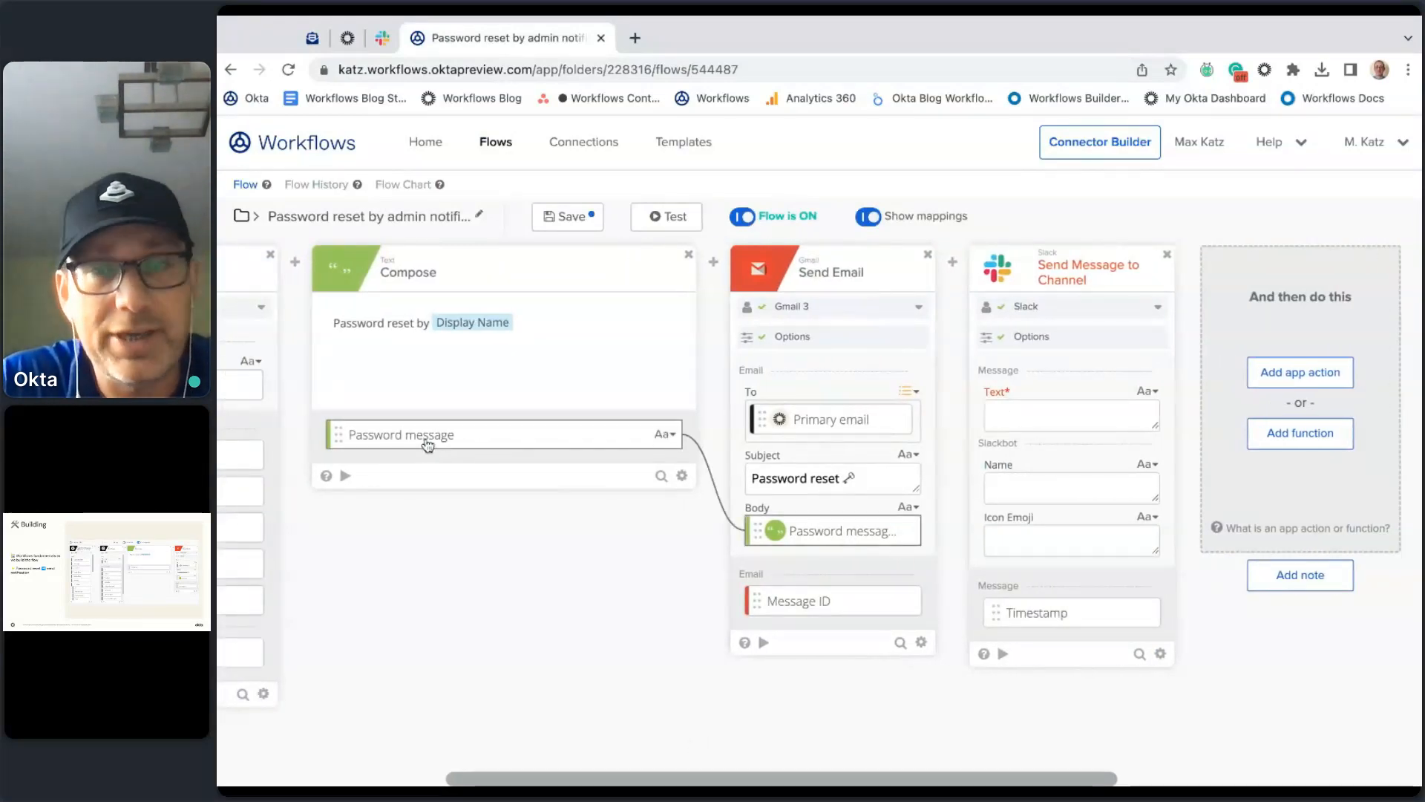
left_click_drag(428, 443, 1072, 416)
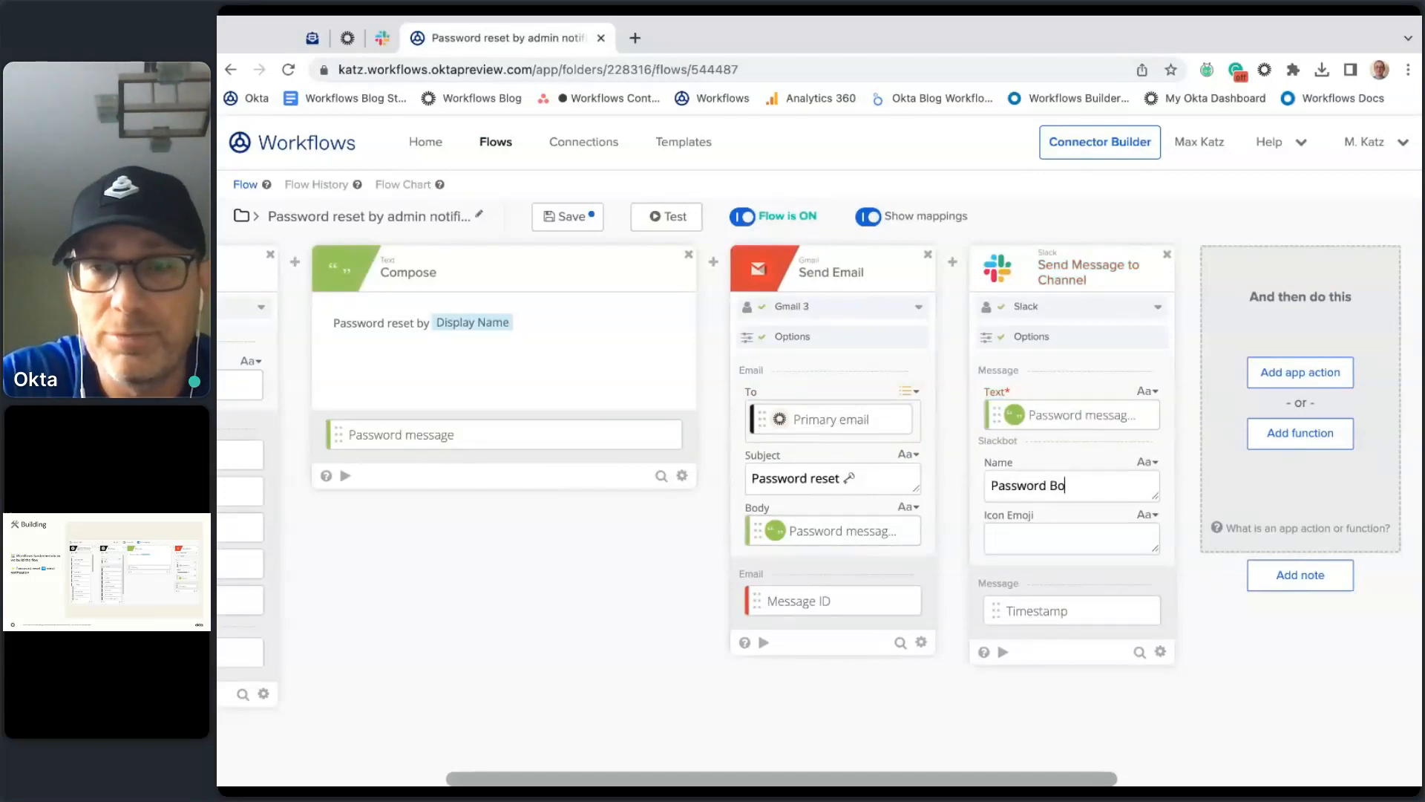
type("gtogt")
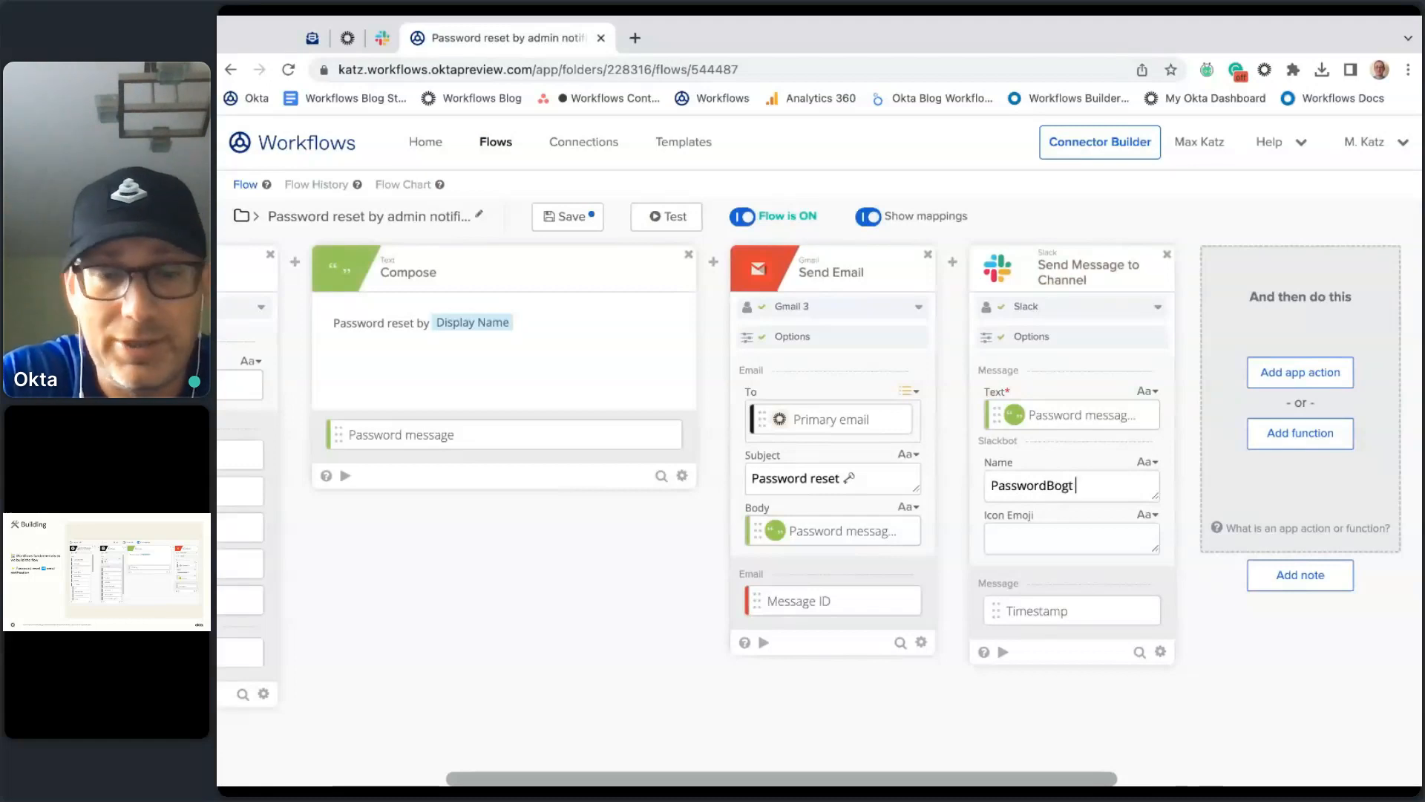
key("BackSpace")
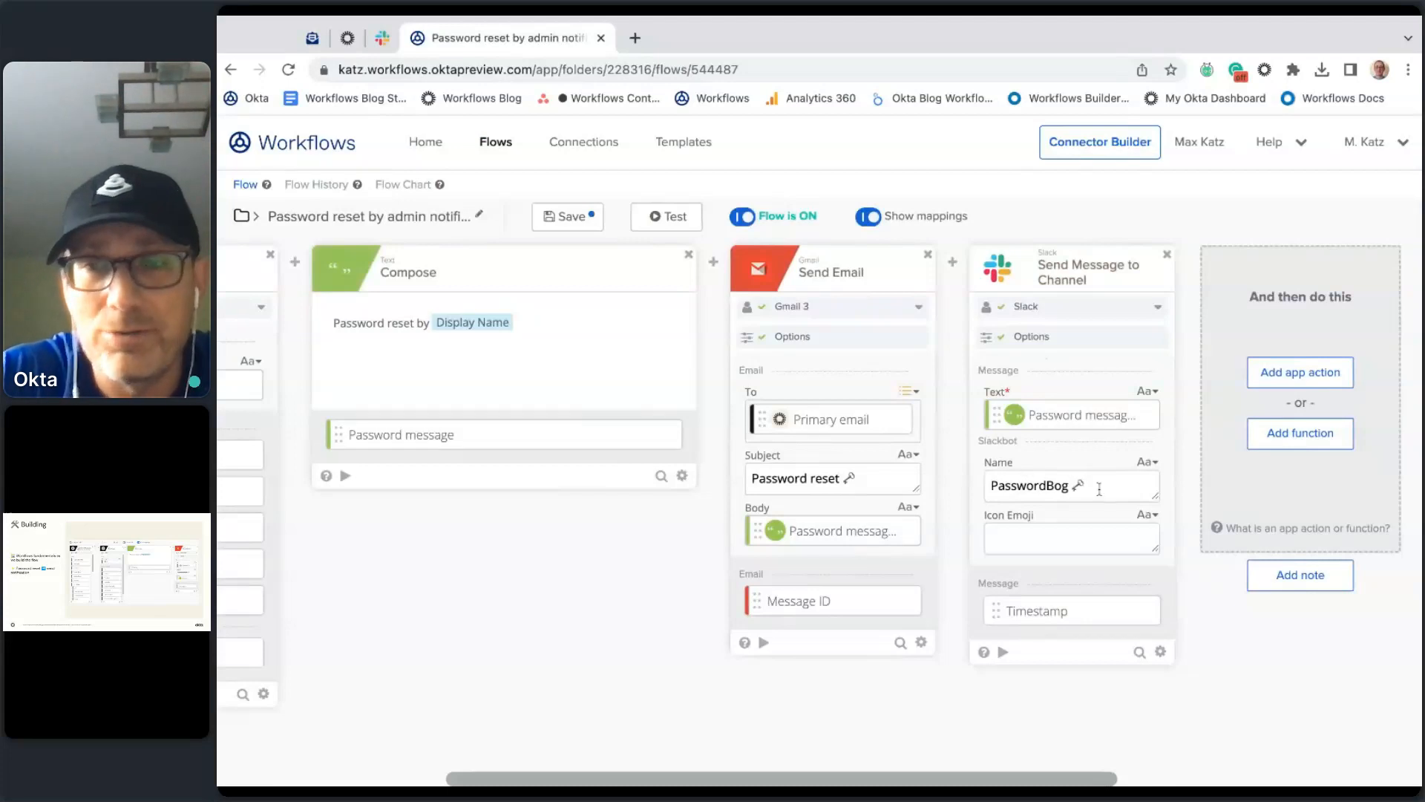
key("BackSpace")
type("t")
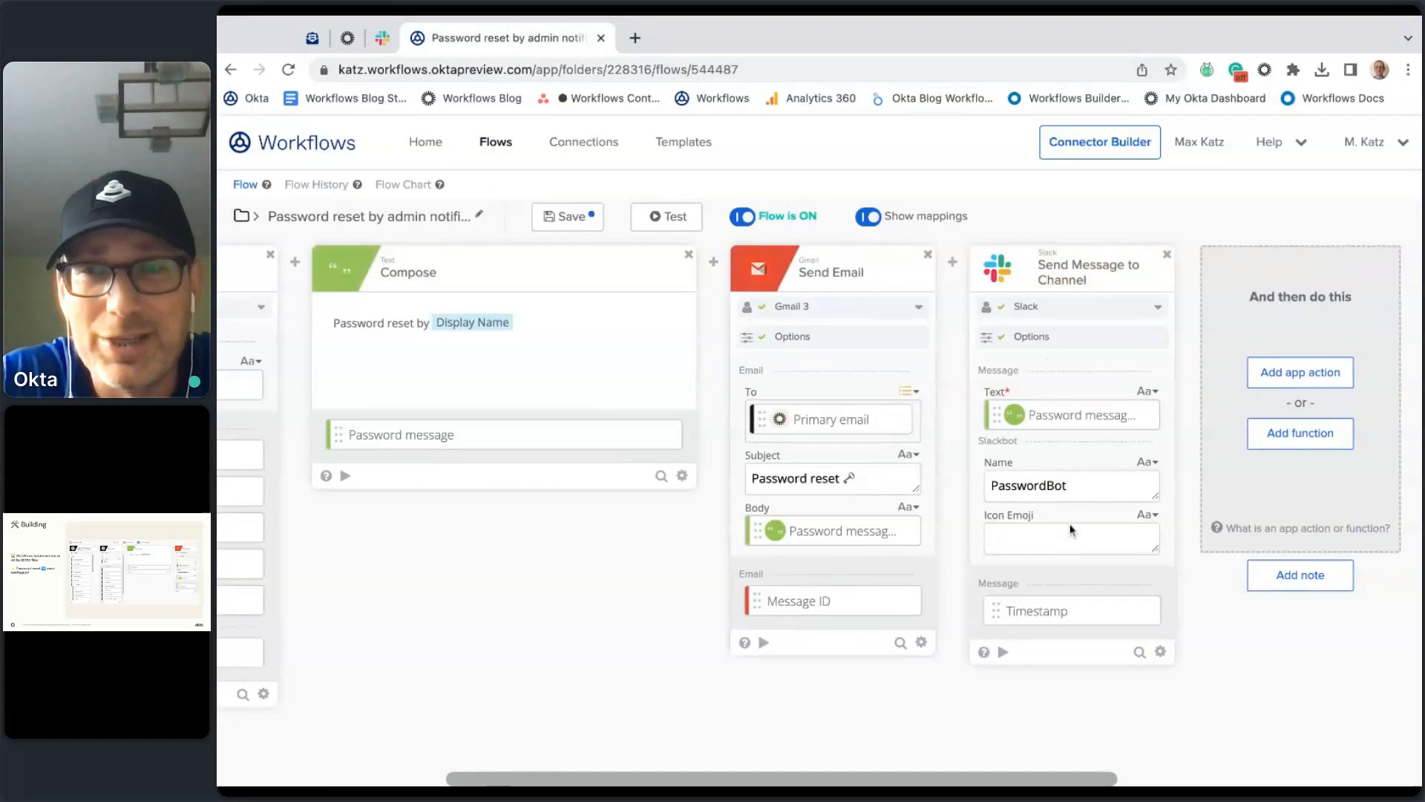
Step: Paste a key emoji as the bot icon and save the flow
type("🔑")
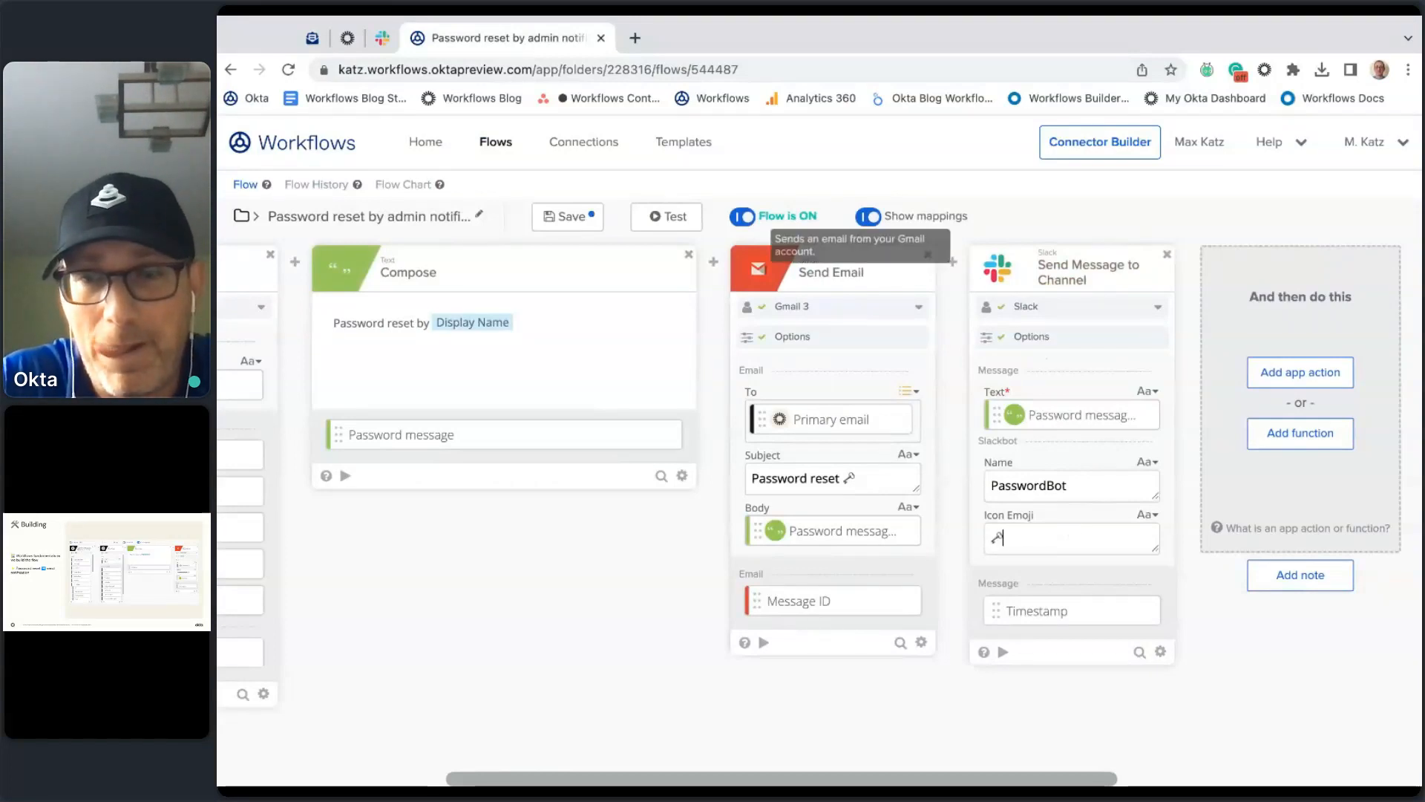
left_click(568, 216)
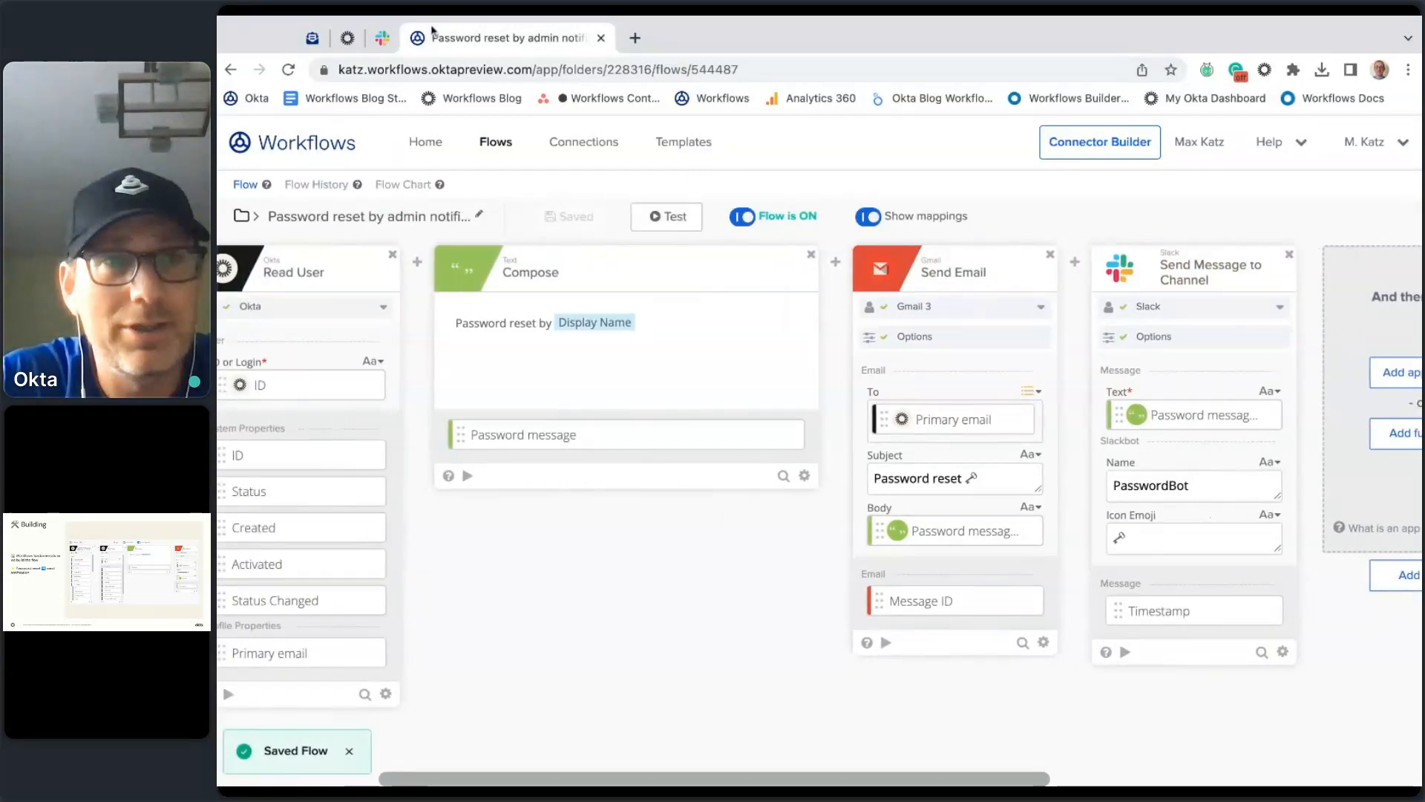
left_click(311, 37)
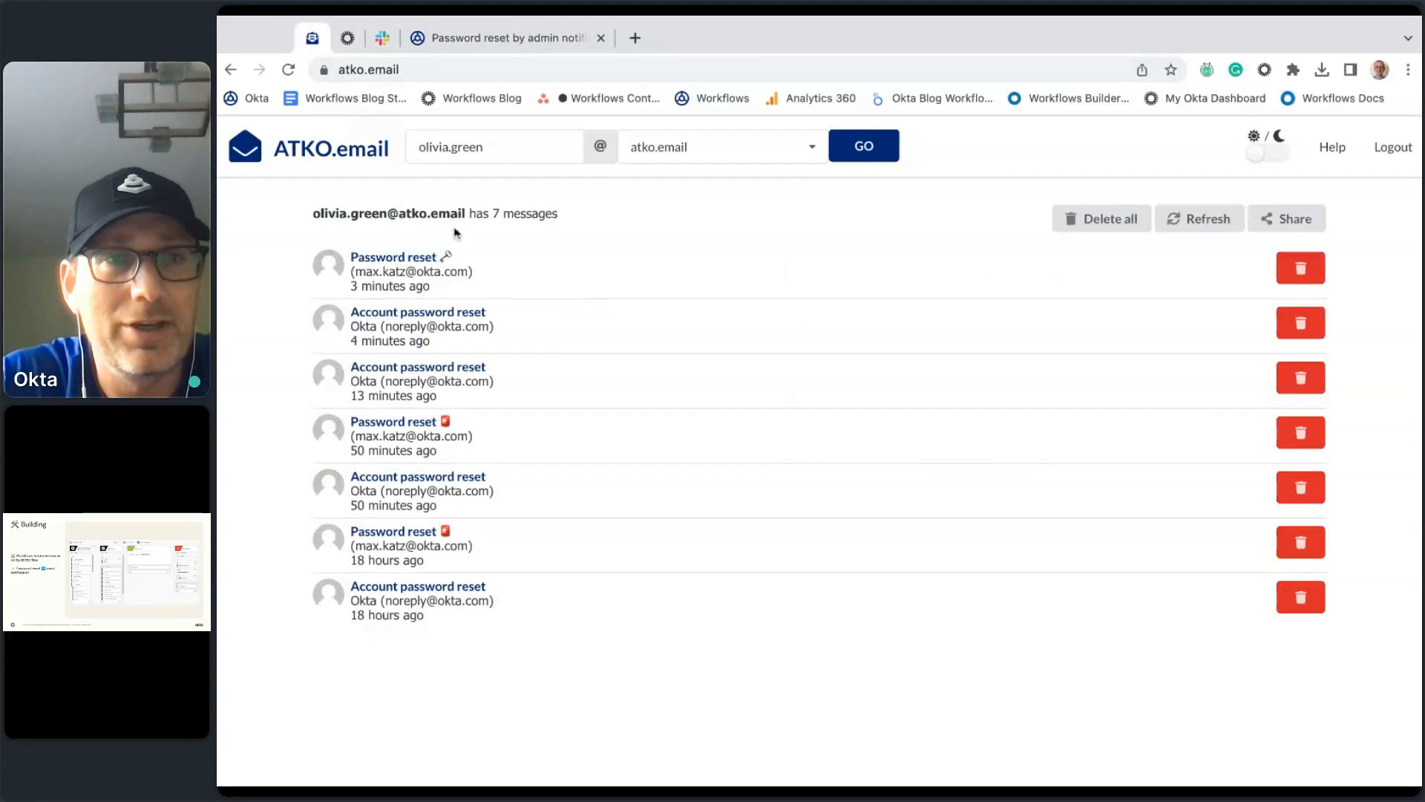
Step: Reset the test user's password from the Admin Console profile page
left_click(347, 37)
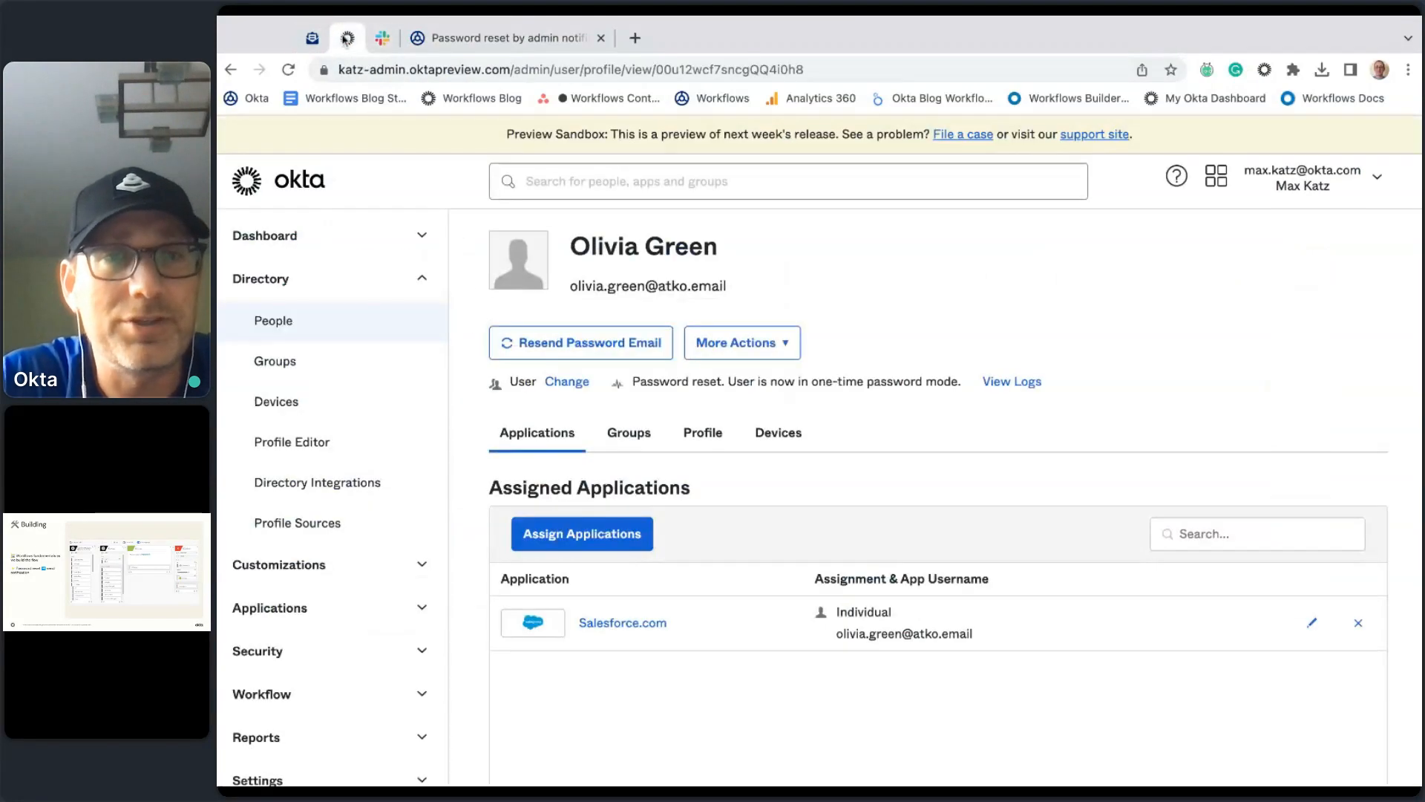
left_click(643, 346)
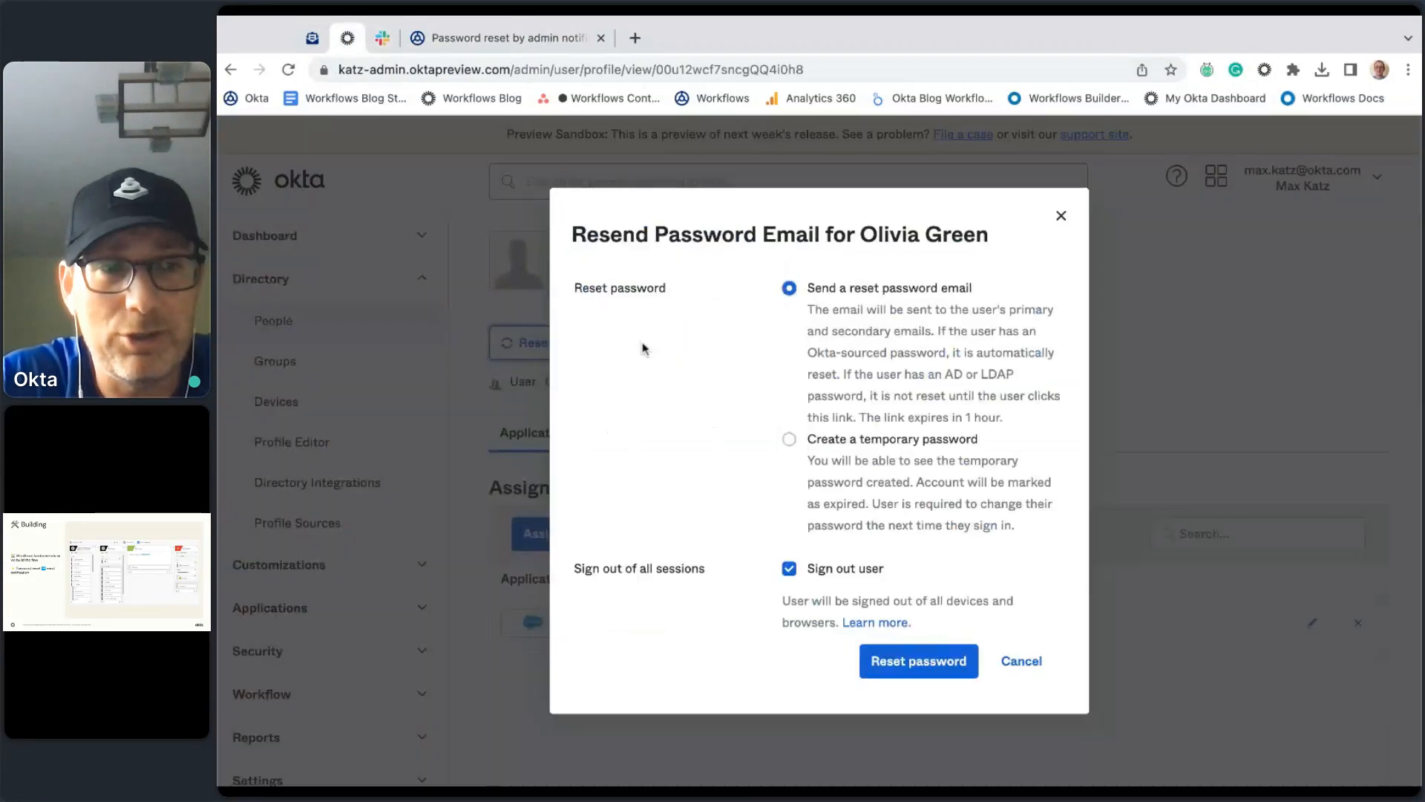
left_click(952, 670)
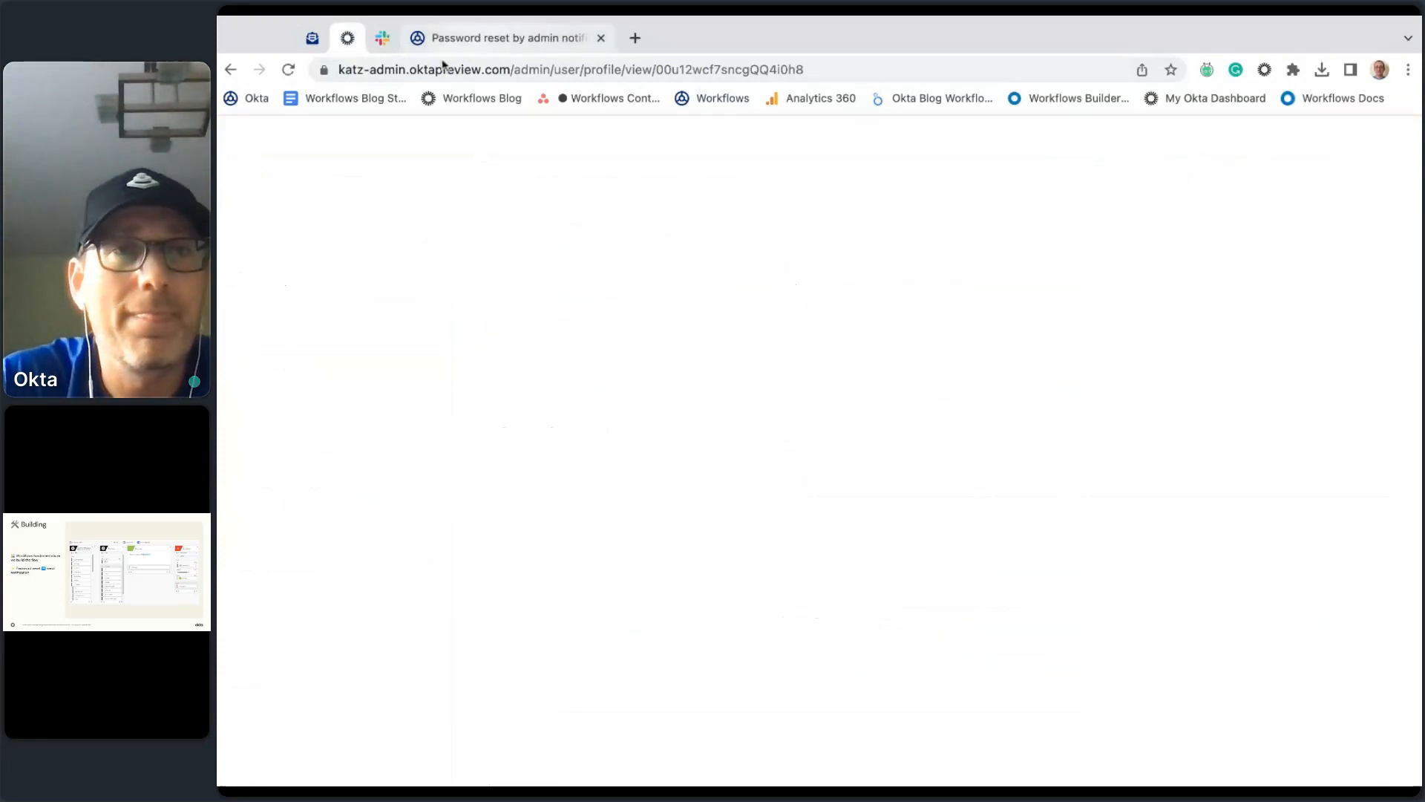
Step: Confirm PasswordBot posted in workflows-test, then view the flow's run history
left_click(382, 38)
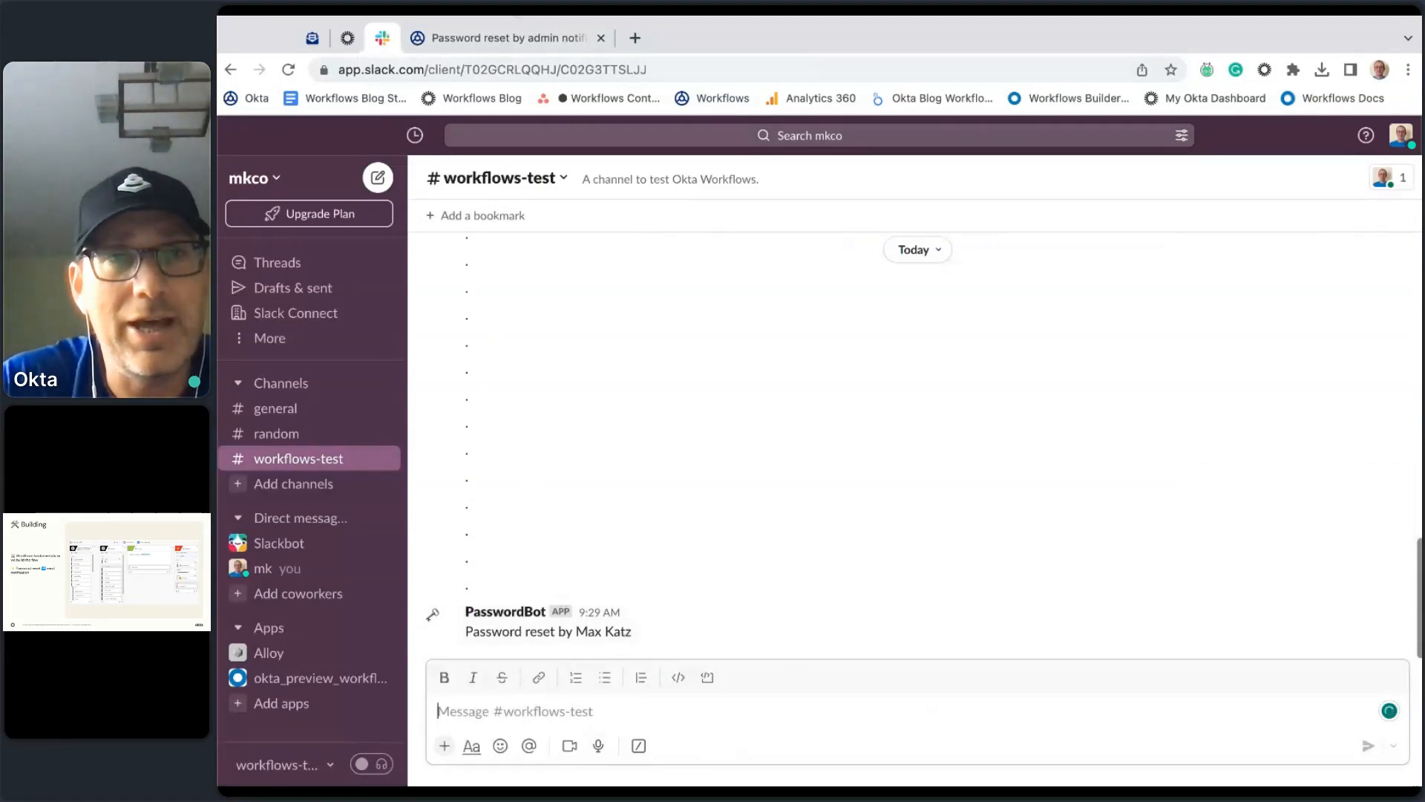
left_click(505, 38)
left_click(317, 184)
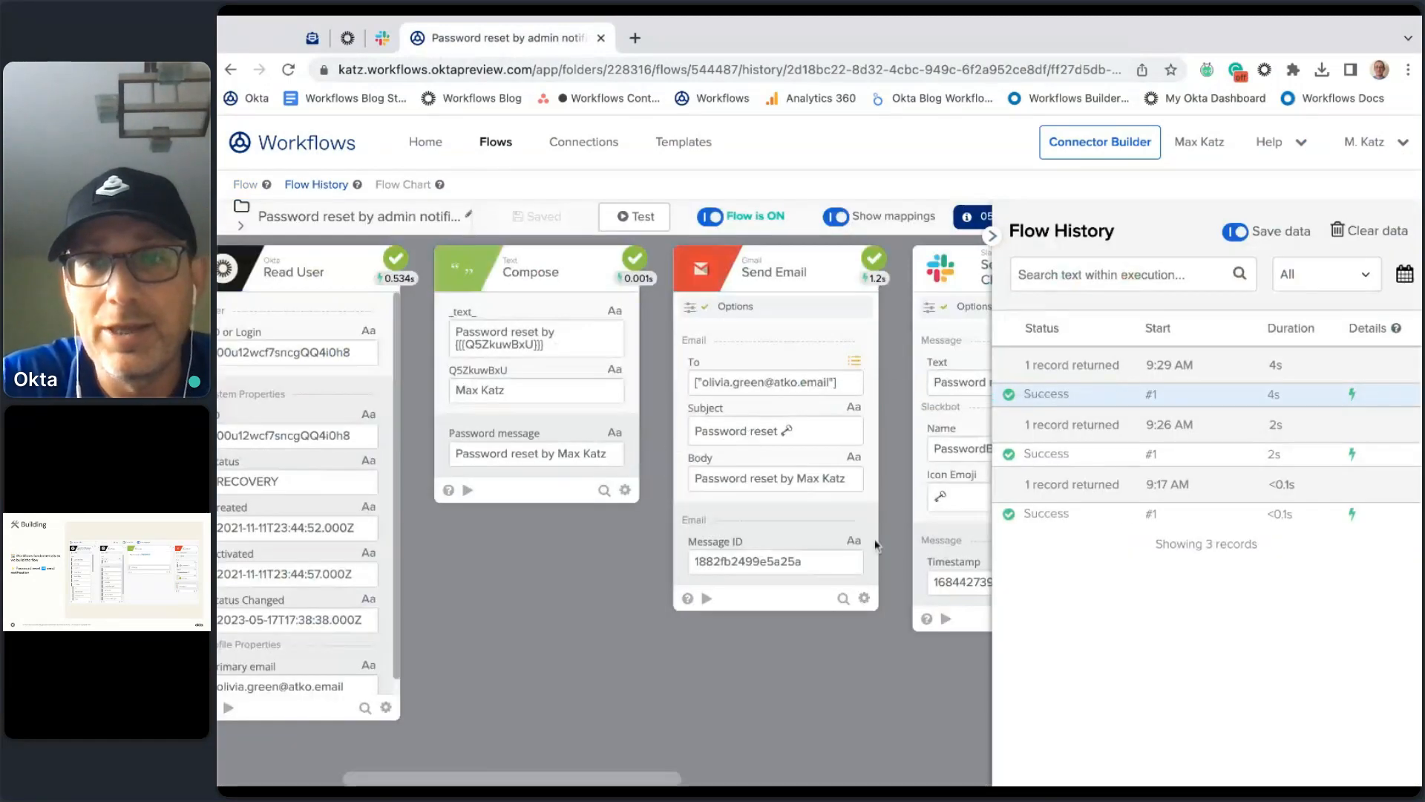
Step: Leave the run details and go back to the flow editor with Compose, Send Email and Slack
scroll(775, 698, "right", 4)
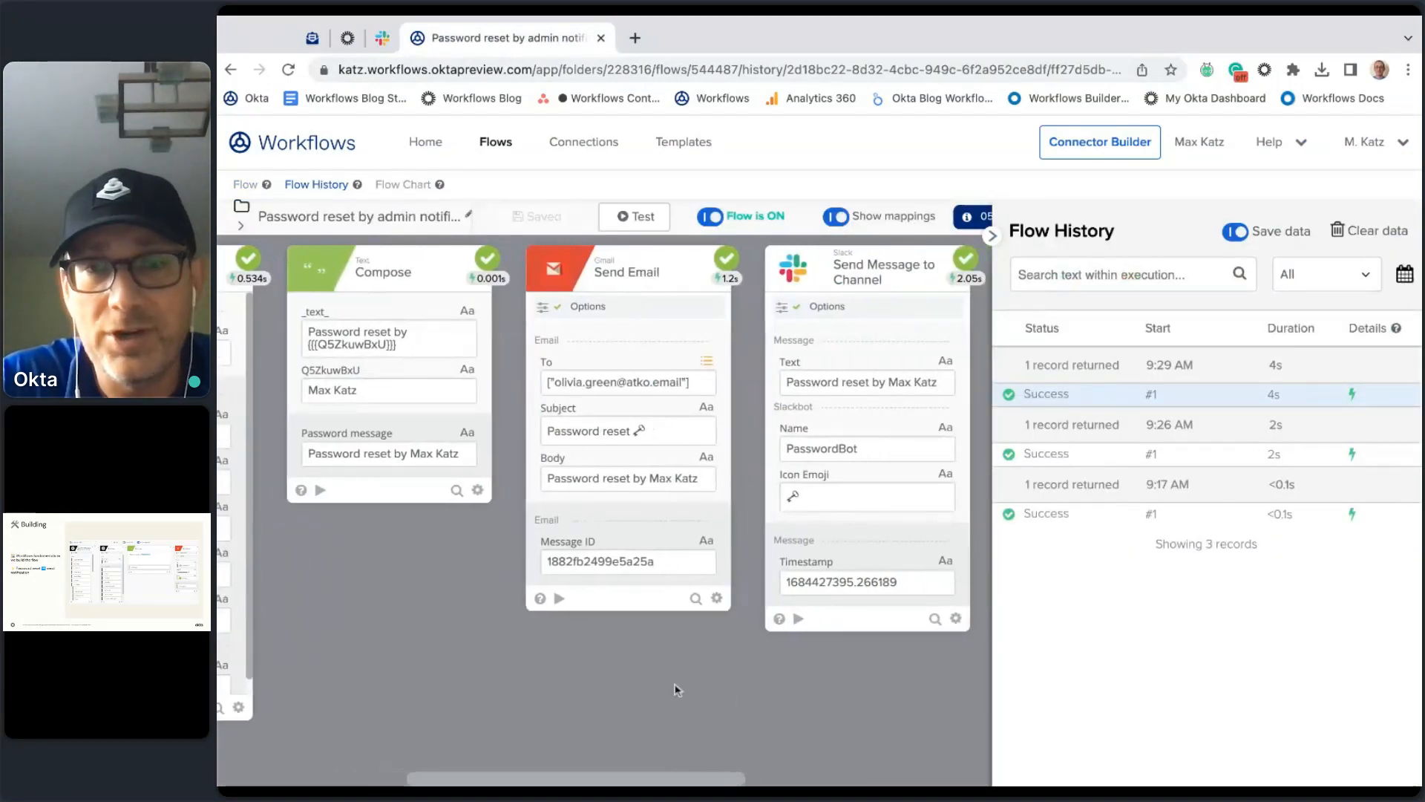
scroll(677, 689, "right", 2)
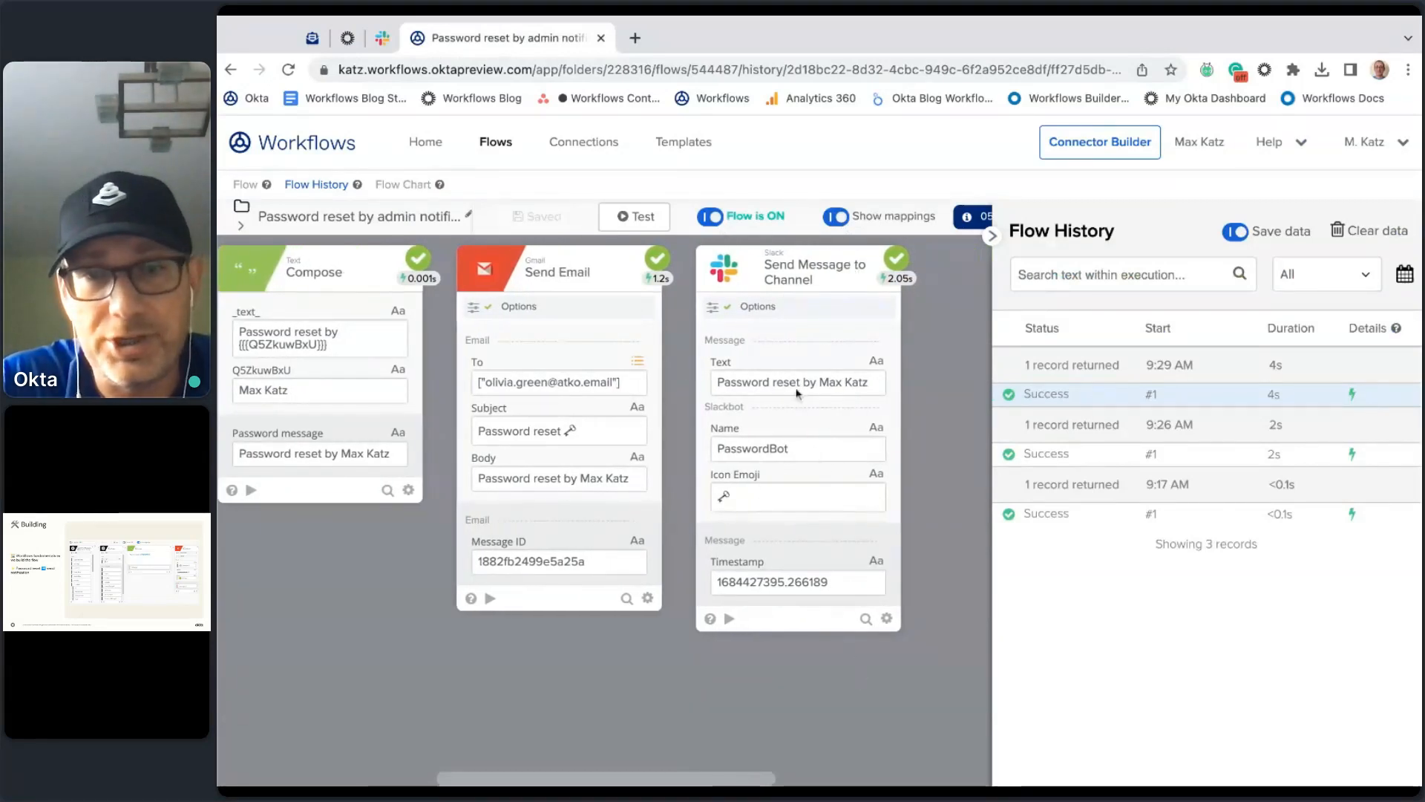
left_click(246, 184)
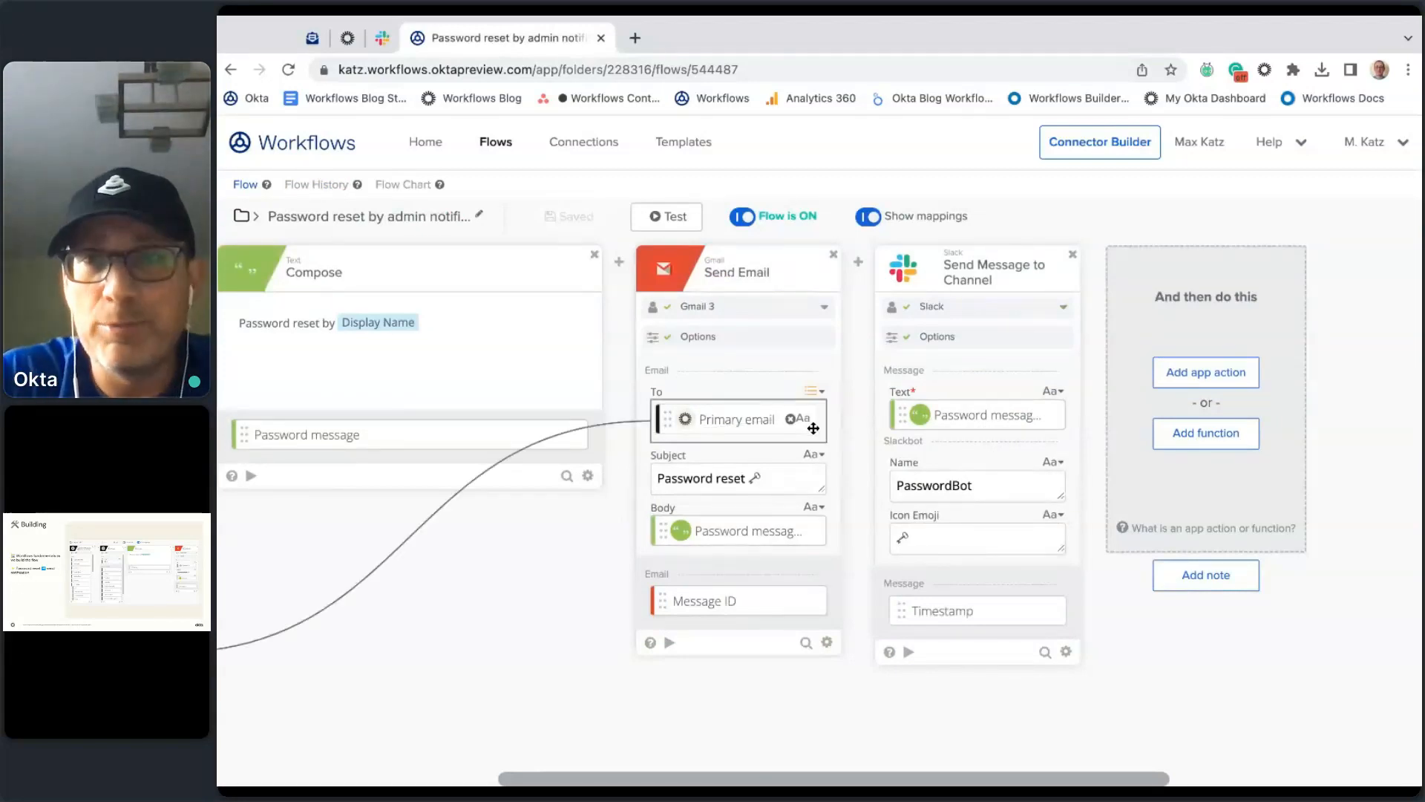
Step: Insert a To Upper Case function, found by searching 'upp', between Send Email and Slack
mouse_move(857, 272)
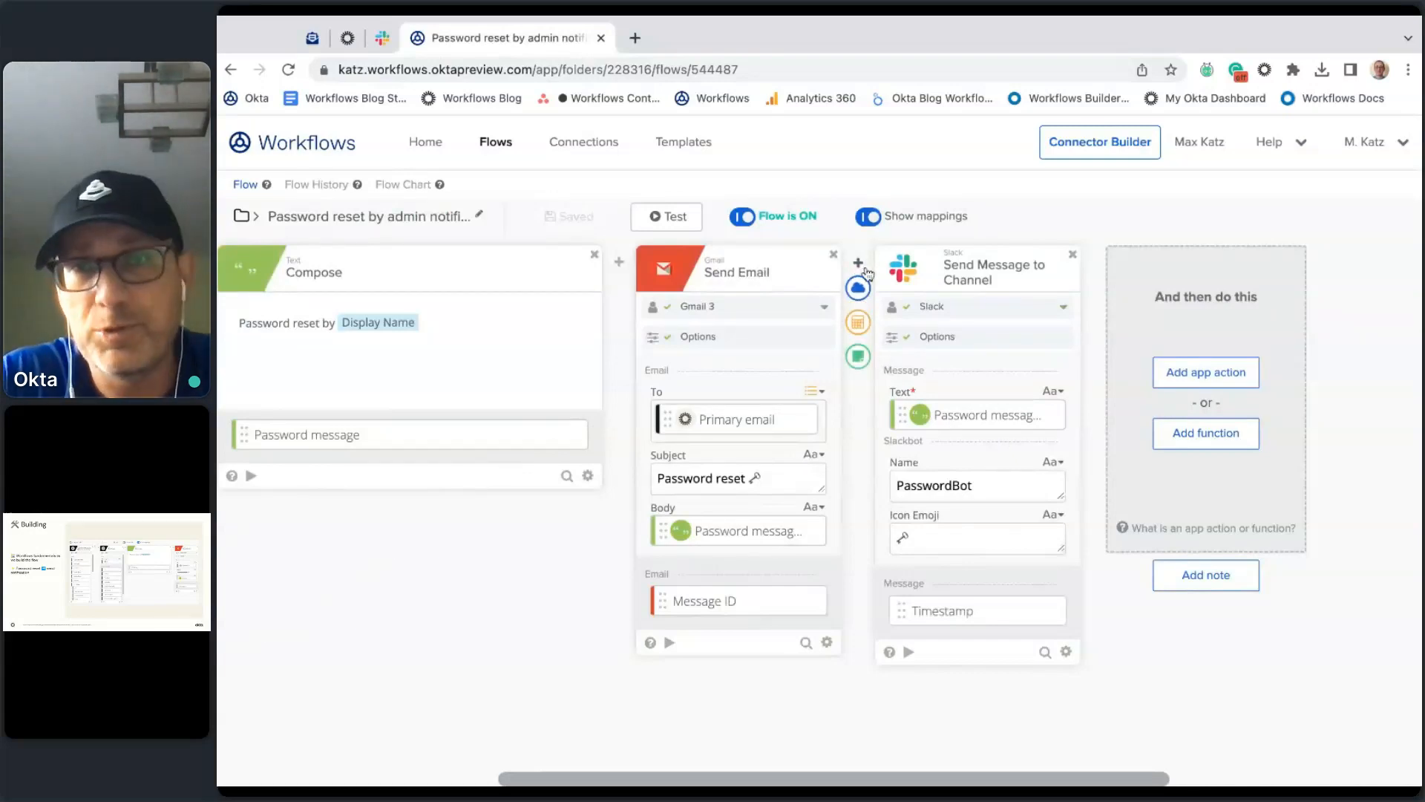
left_click(859, 324)
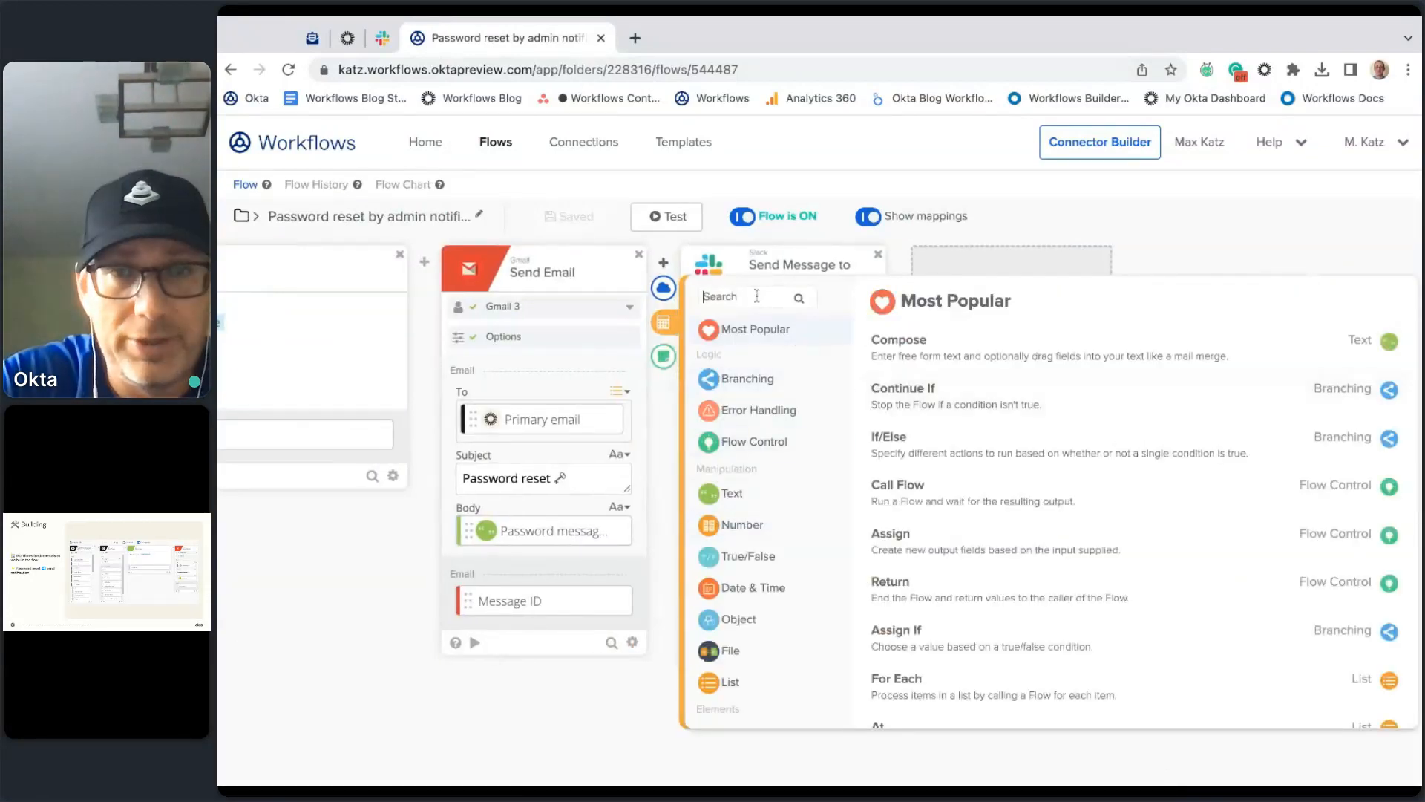
type("upp")
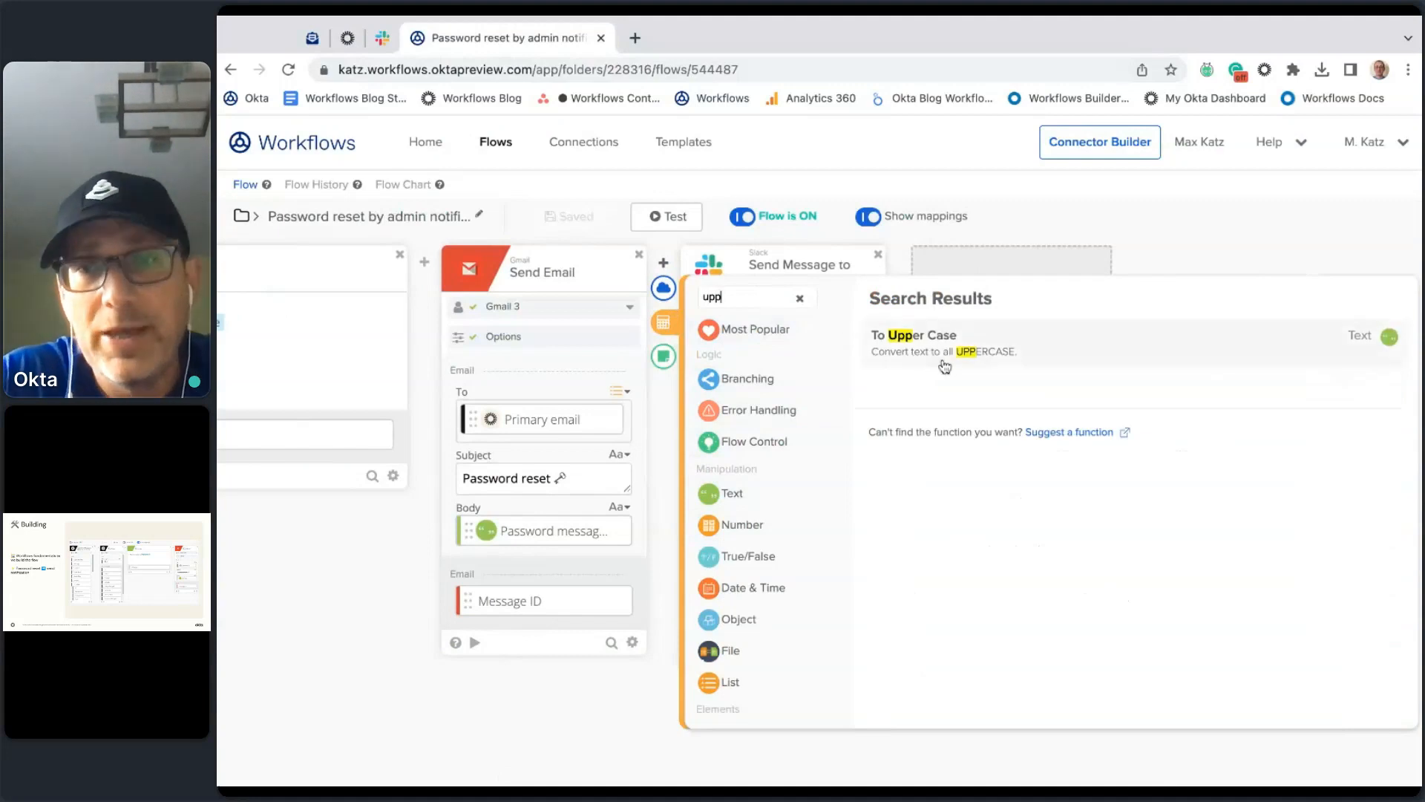
left_click(921, 356)
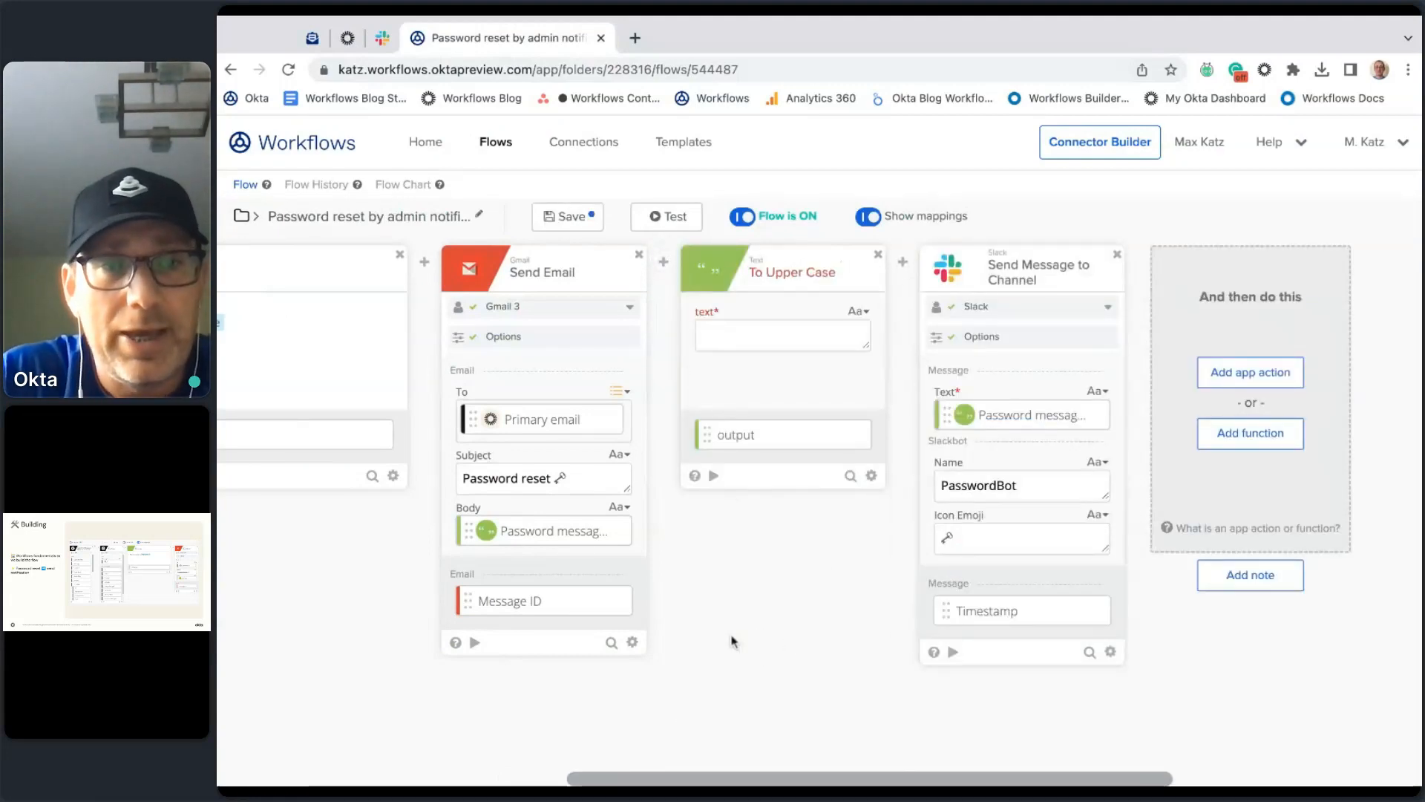
Step: Feed Password message into To Upper Case and rename its output 'Message upper'
scroll(400, 655, "left", 2)
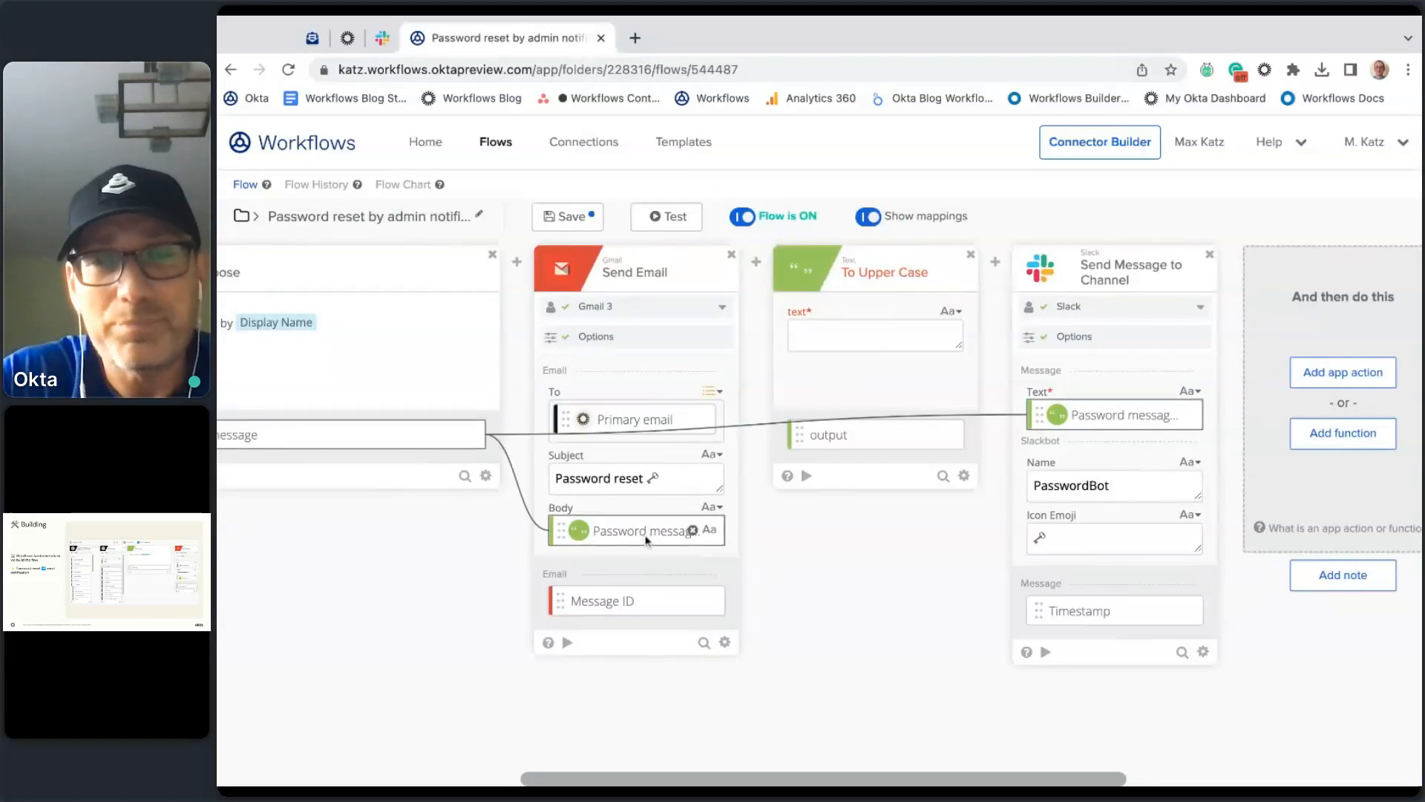
left_click_drag(669, 540, 876, 335)
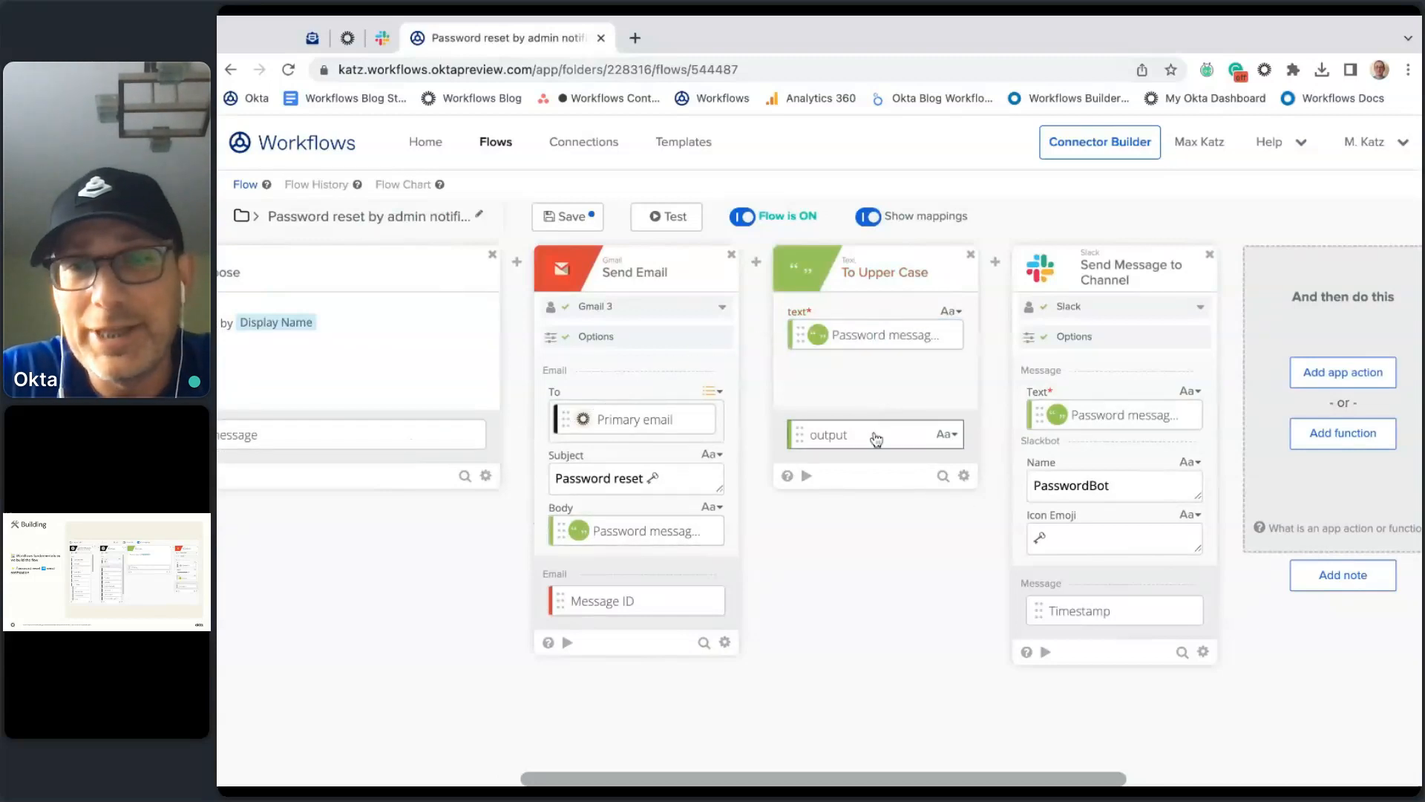
left_click(953, 438)
left_click(967, 488)
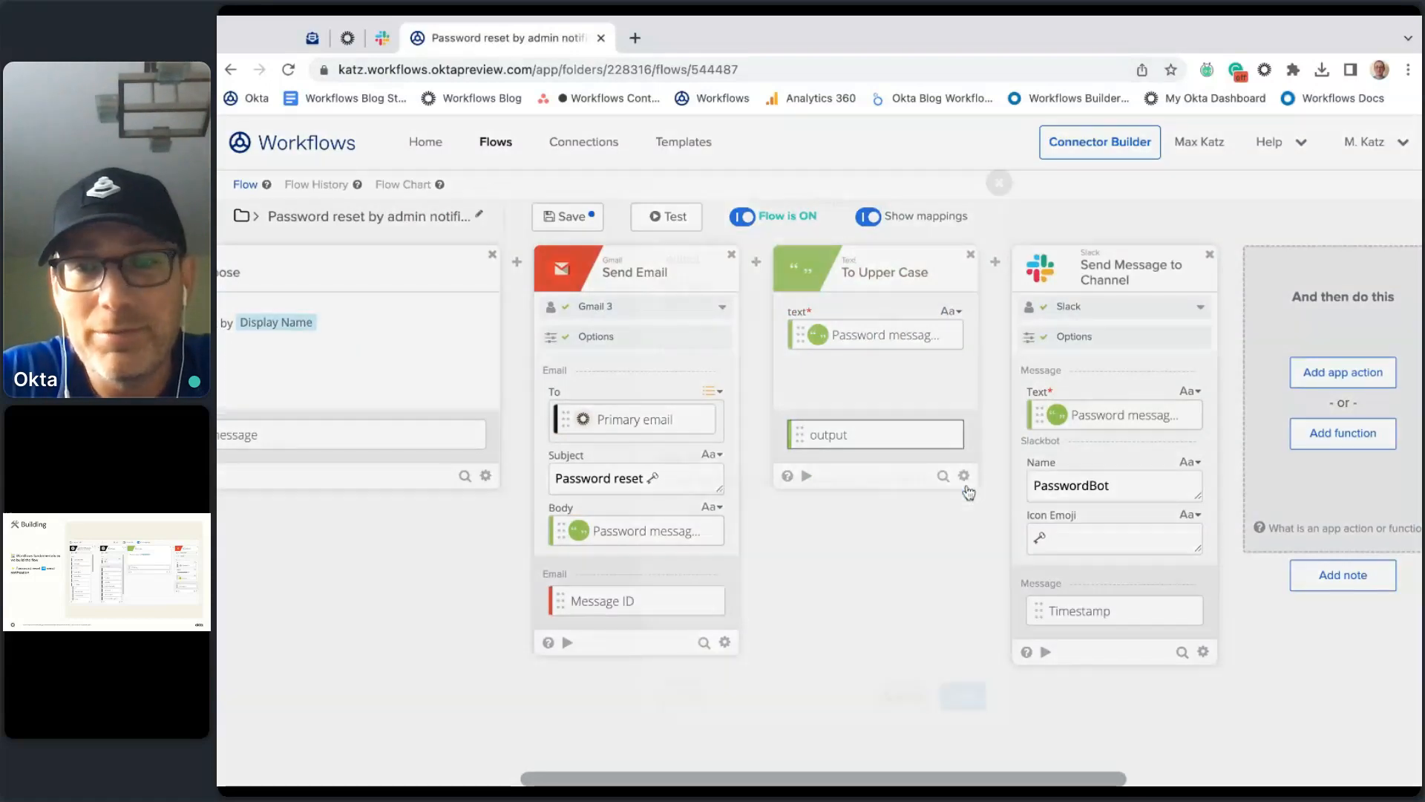
double_click(788, 253)
type("Me")
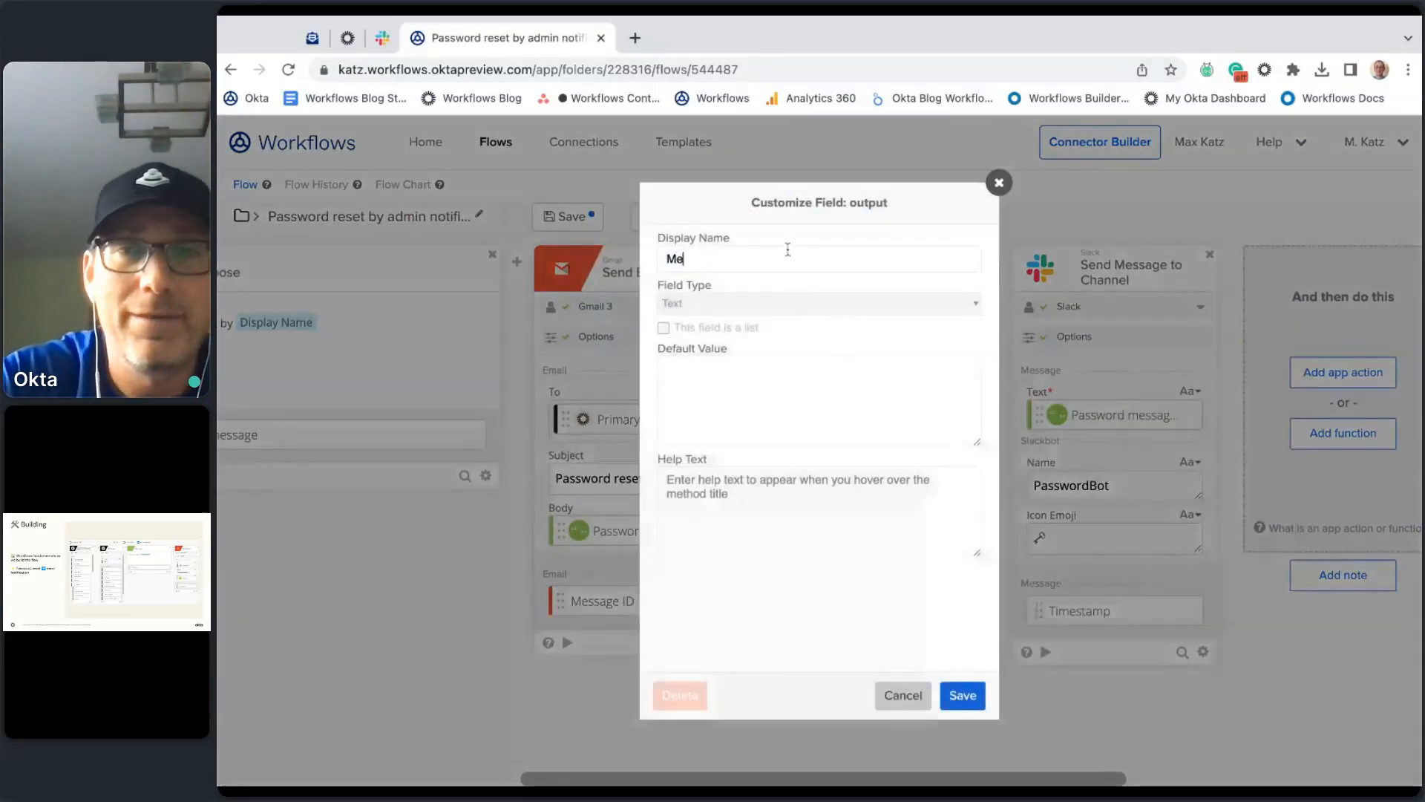
type("ssage upper")
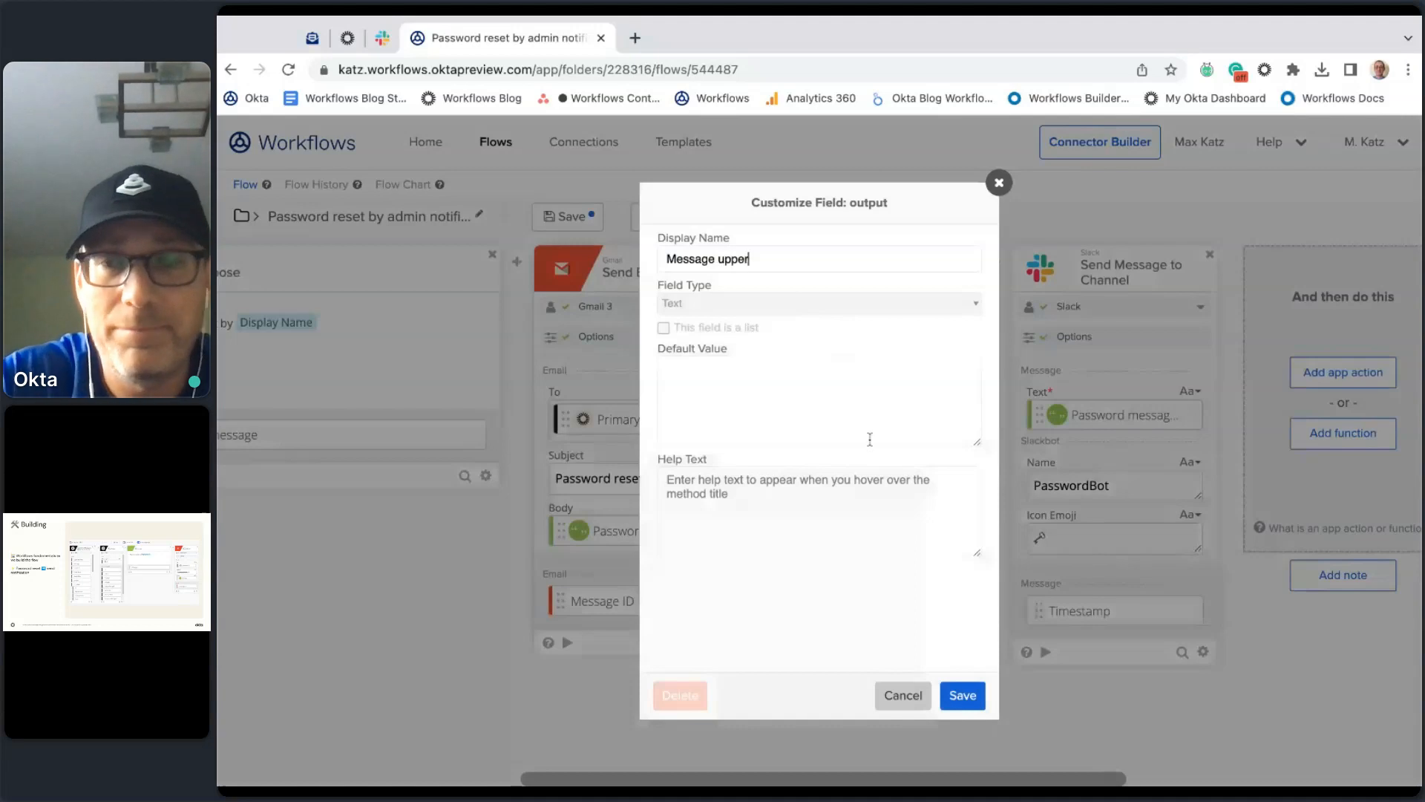
left_click(962, 694)
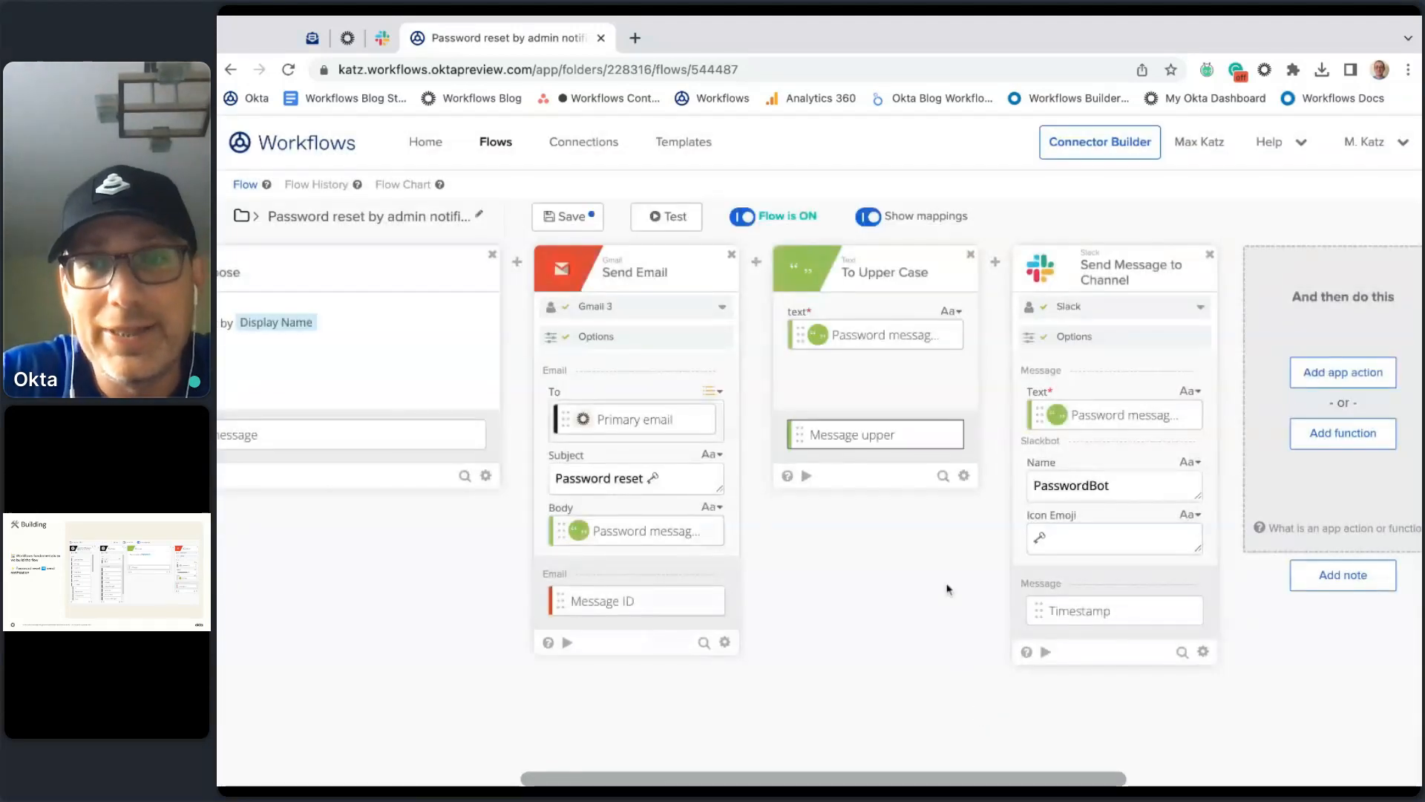
Step: Replace the Slack Text with Message upper and save the flow
left_click(1171, 415)
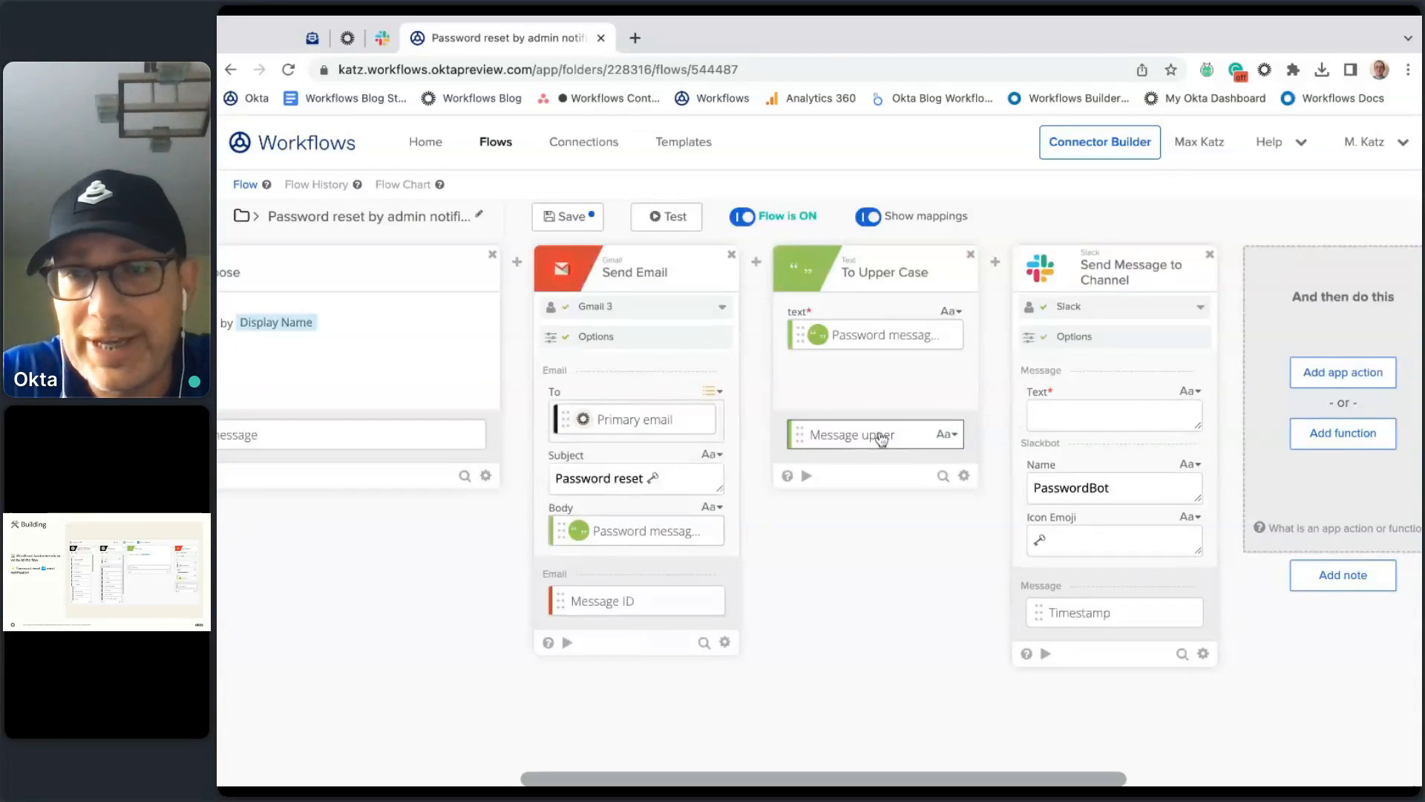
left_click_drag(881, 439, 1133, 424)
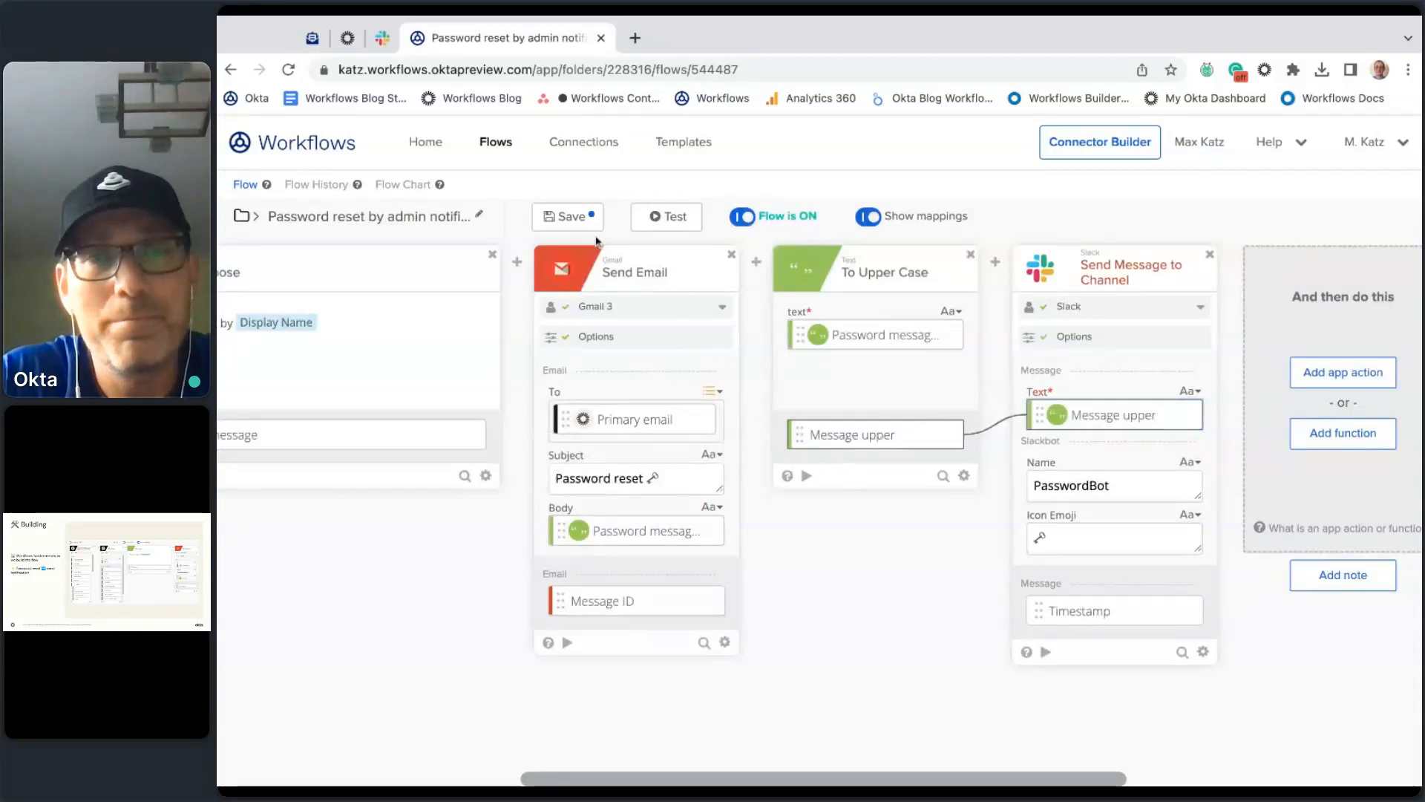
left_click(570, 217)
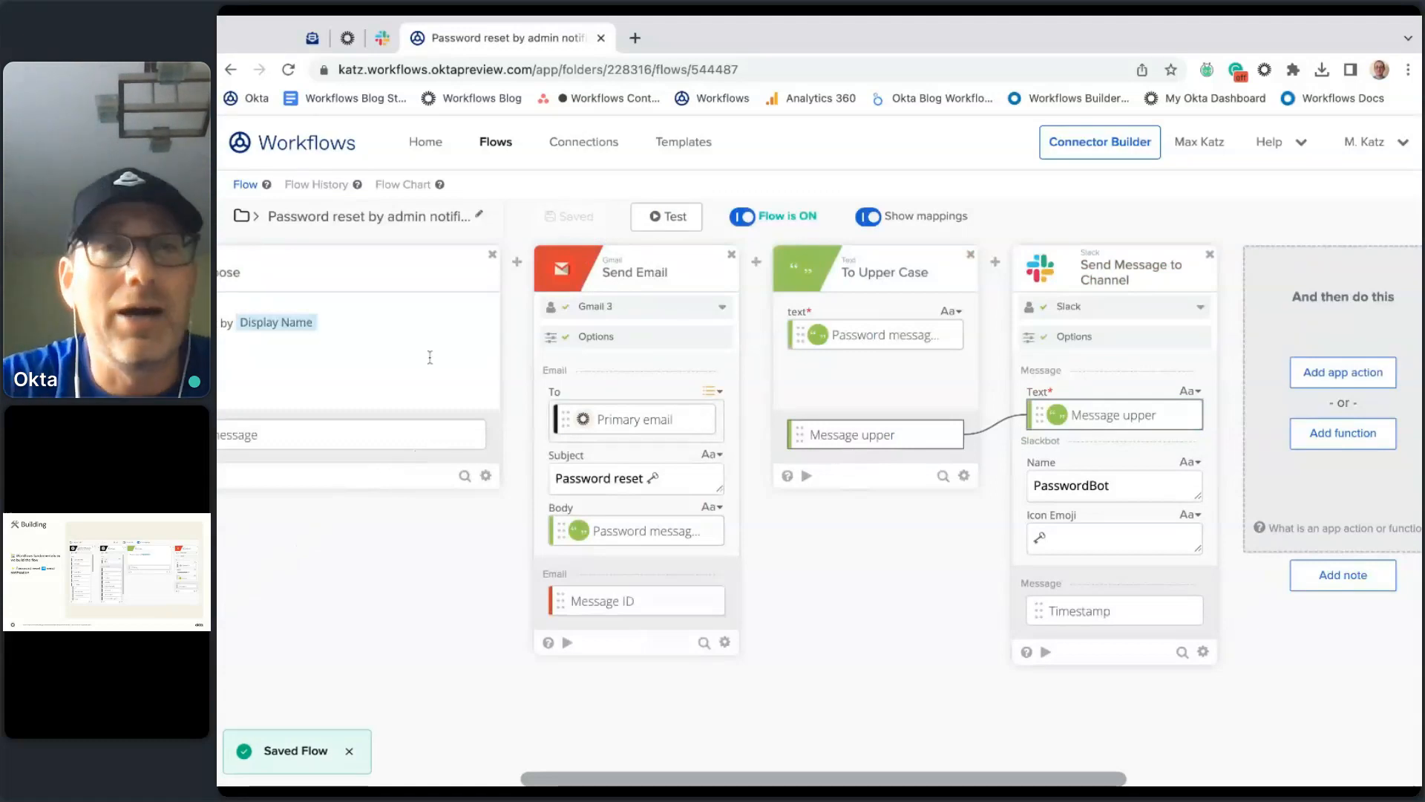
left_click(346, 38)
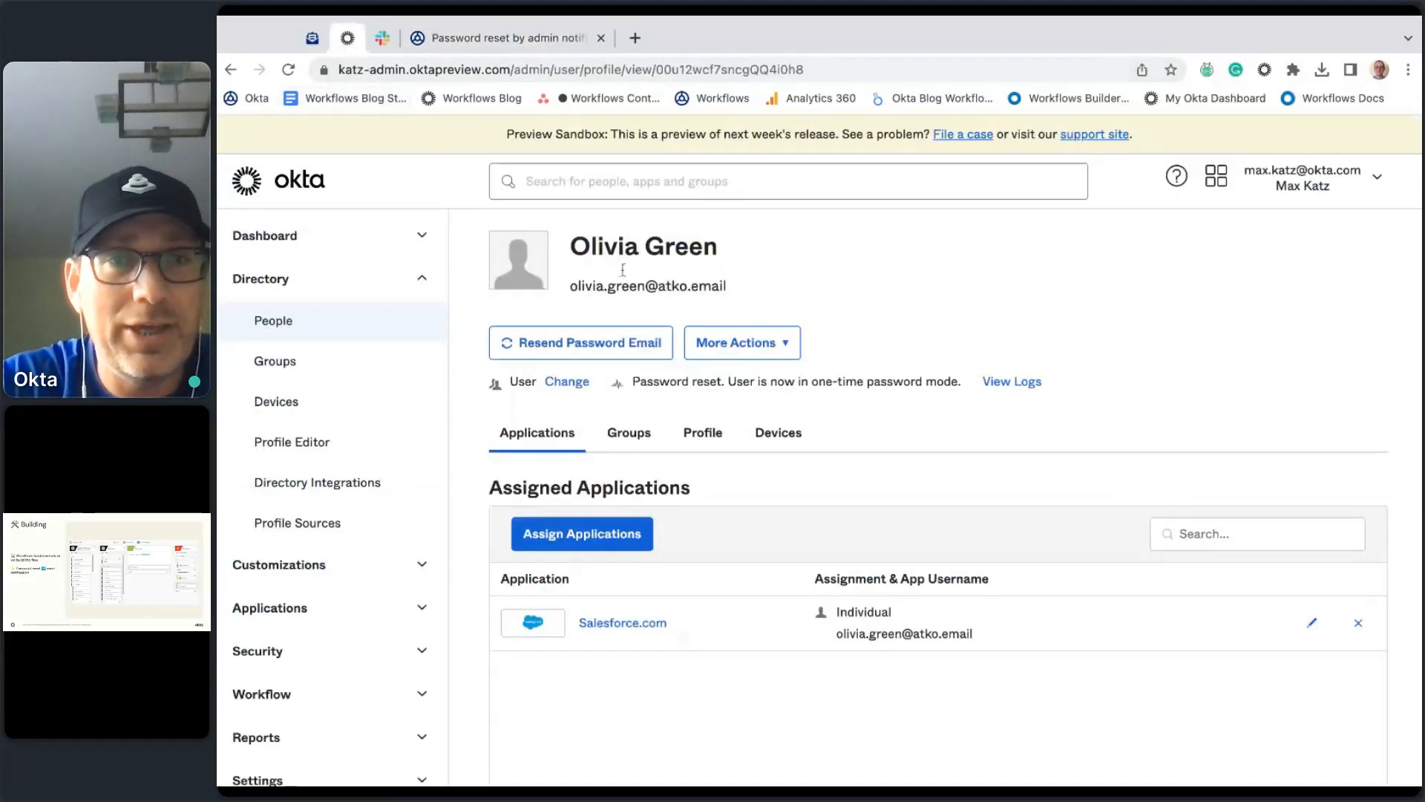
Step: Reset the test user's password once more to trigger the flow
left_click(572, 349)
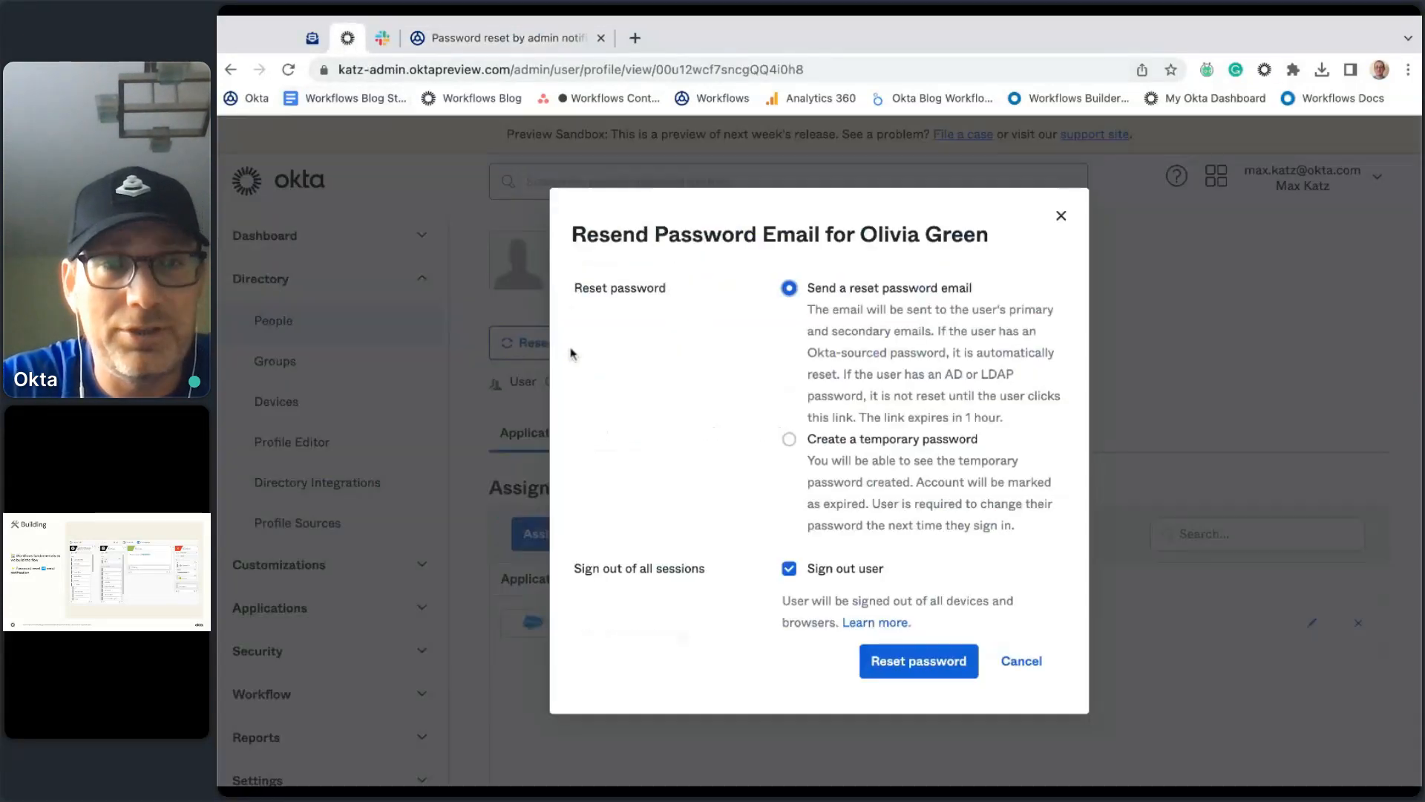
left_click(945, 671)
left_click(546, 39)
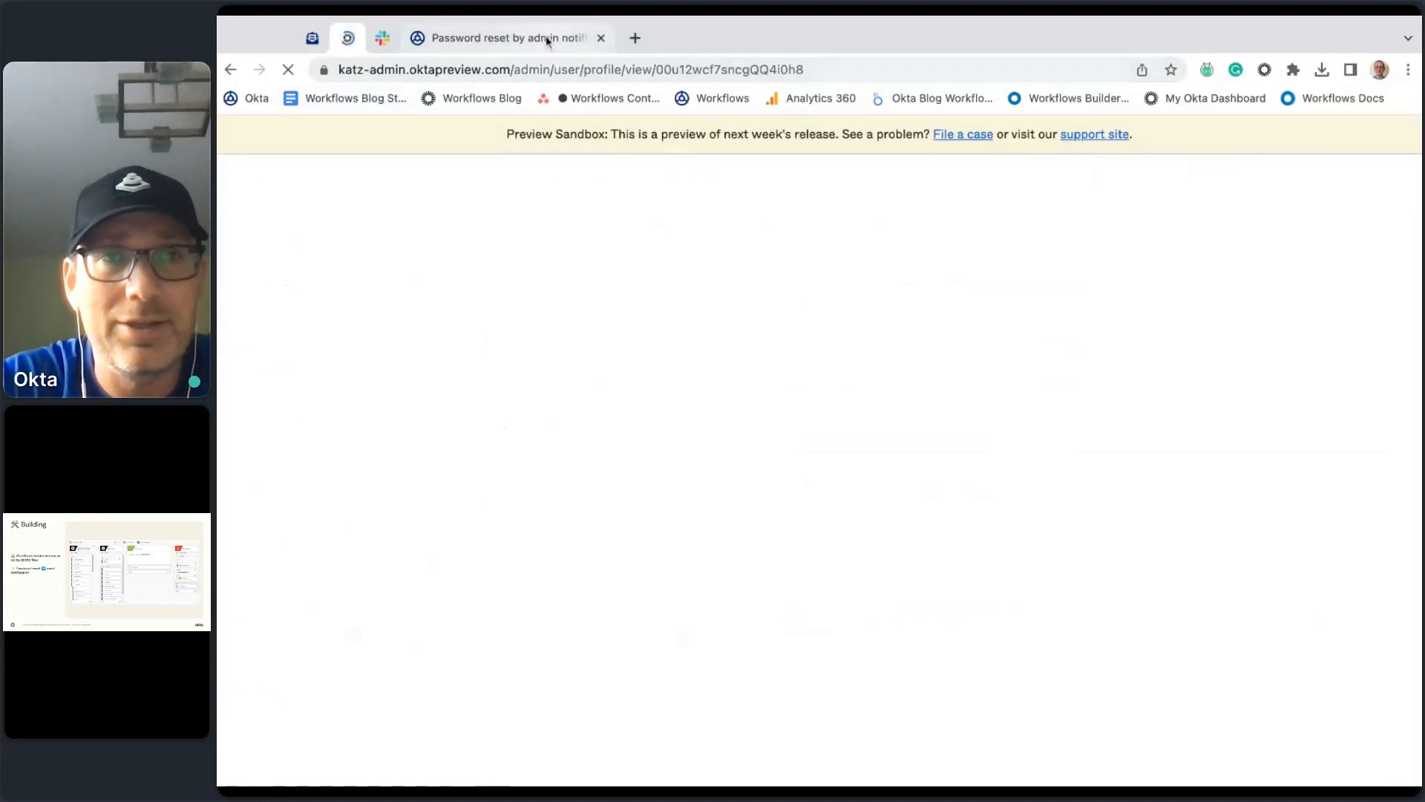
Step: Verify PasswordBot's all-caps message in workflows-test, then return to Workflows
left_click(381, 38)
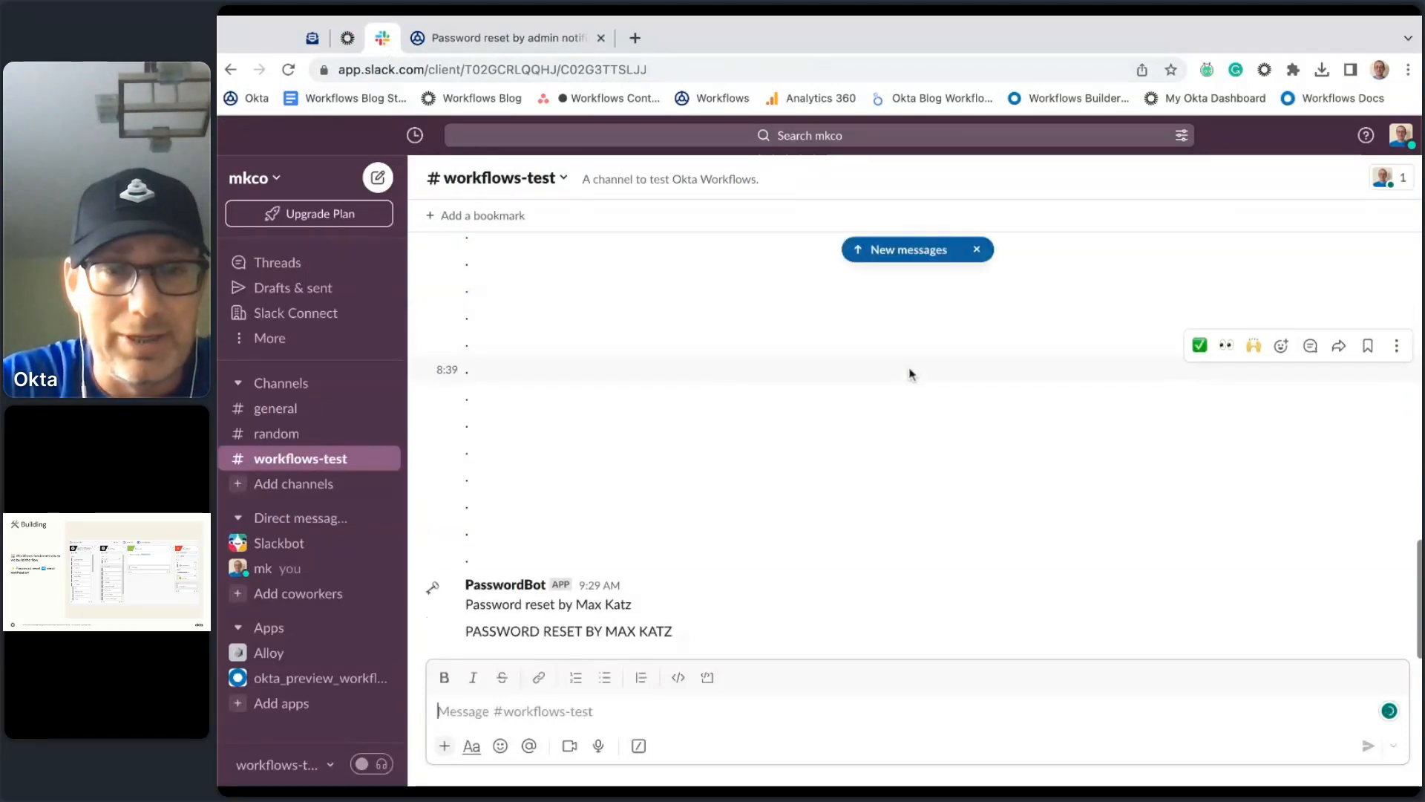
left_click_drag(688, 640, 462, 634)
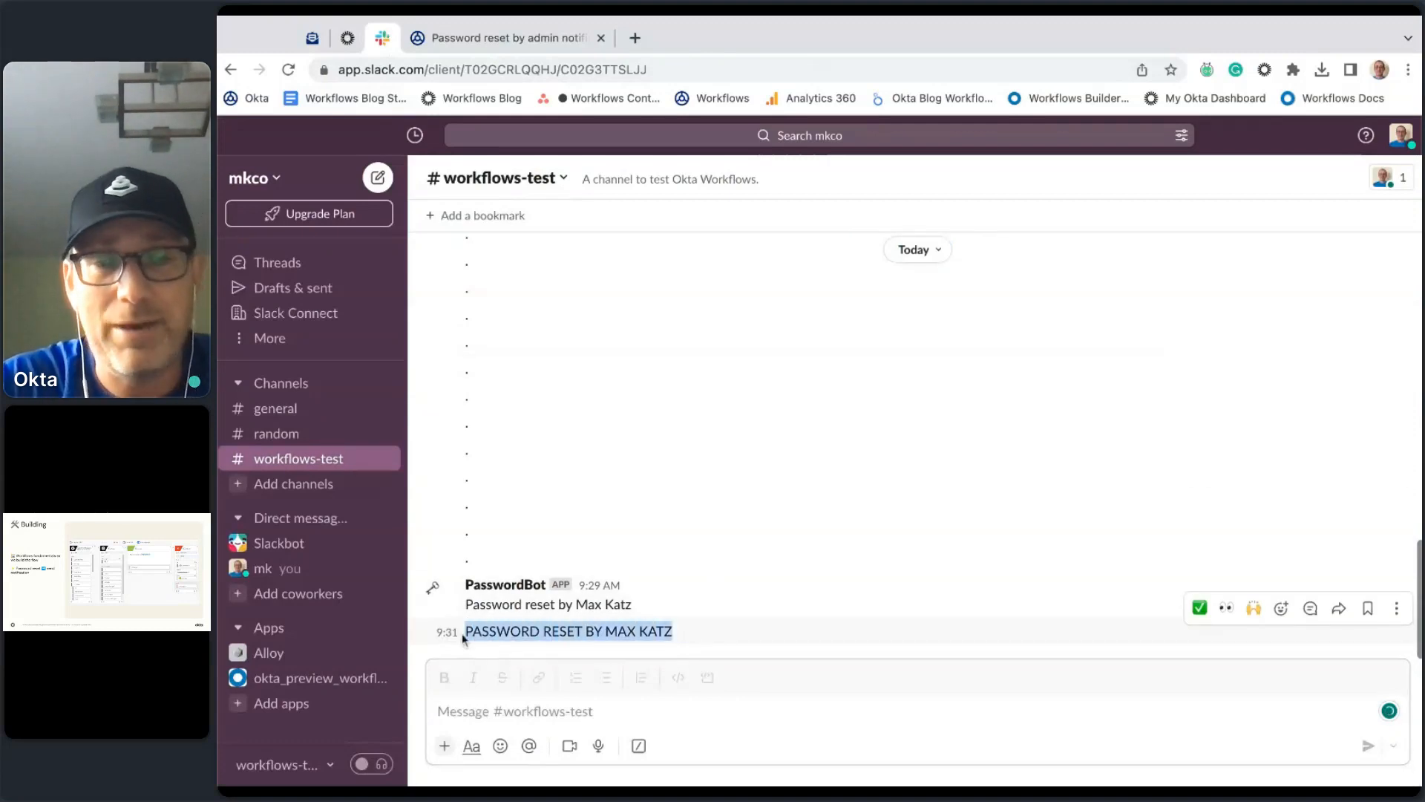
left_click(519, 41)
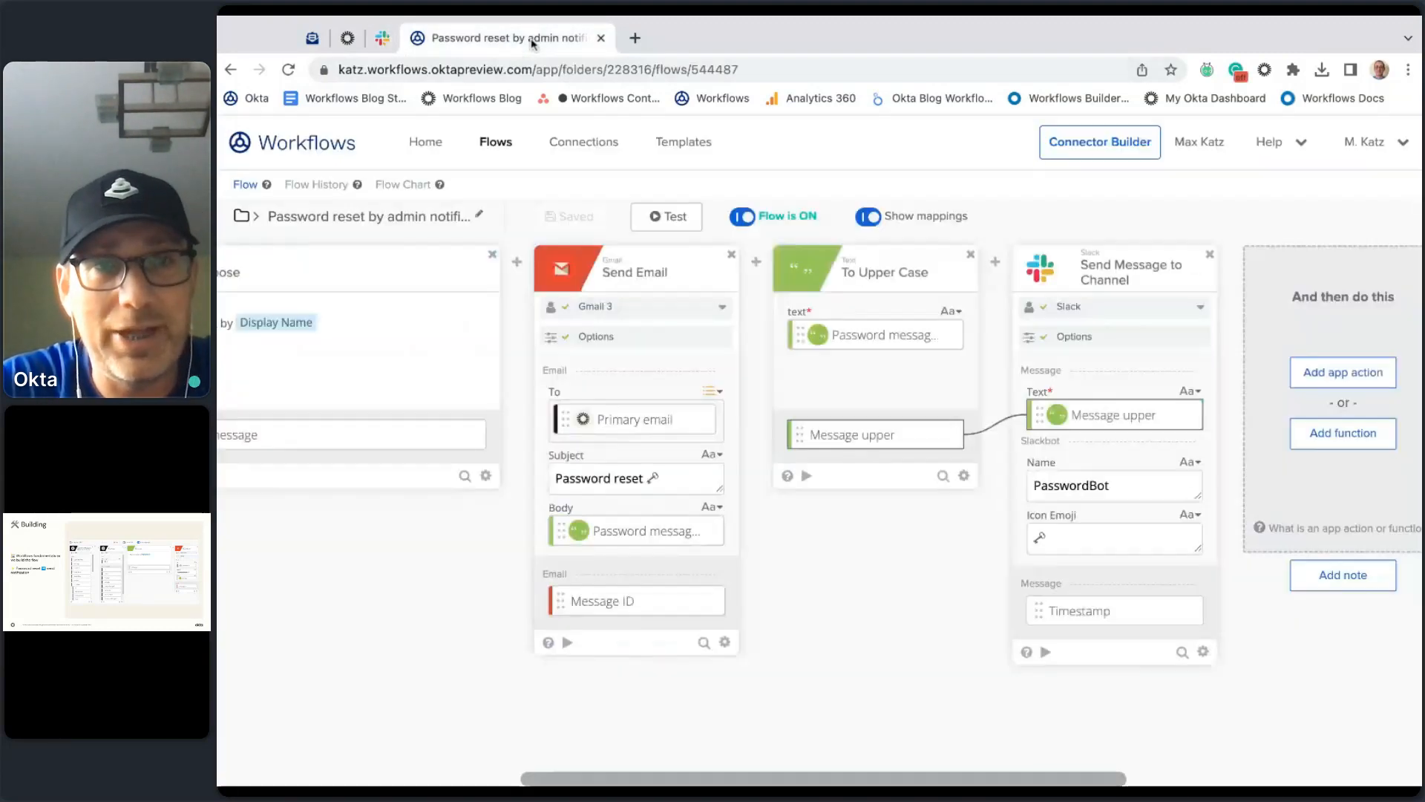
left_click(317, 184)
left_click(992, 235)
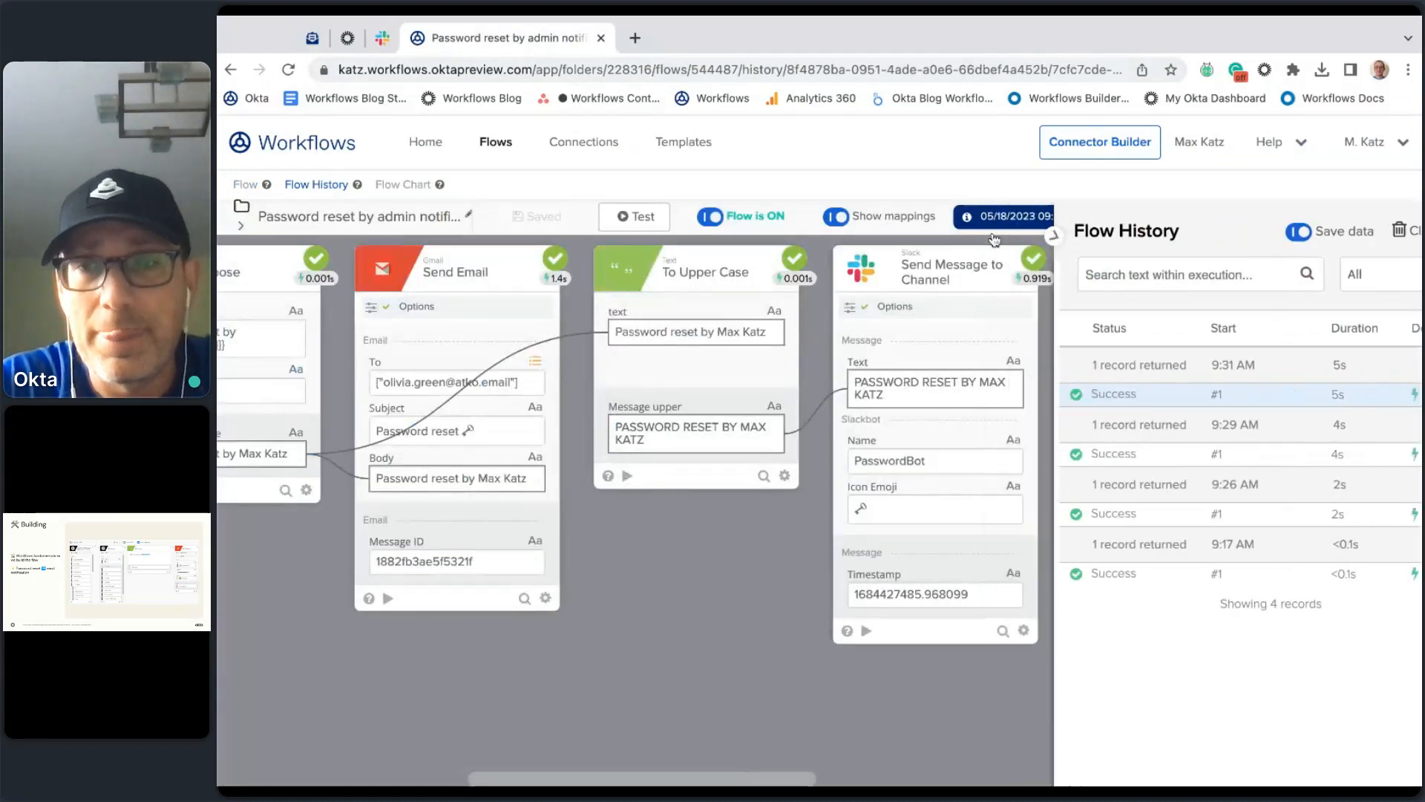
scroll(721, 653, "left", 10)
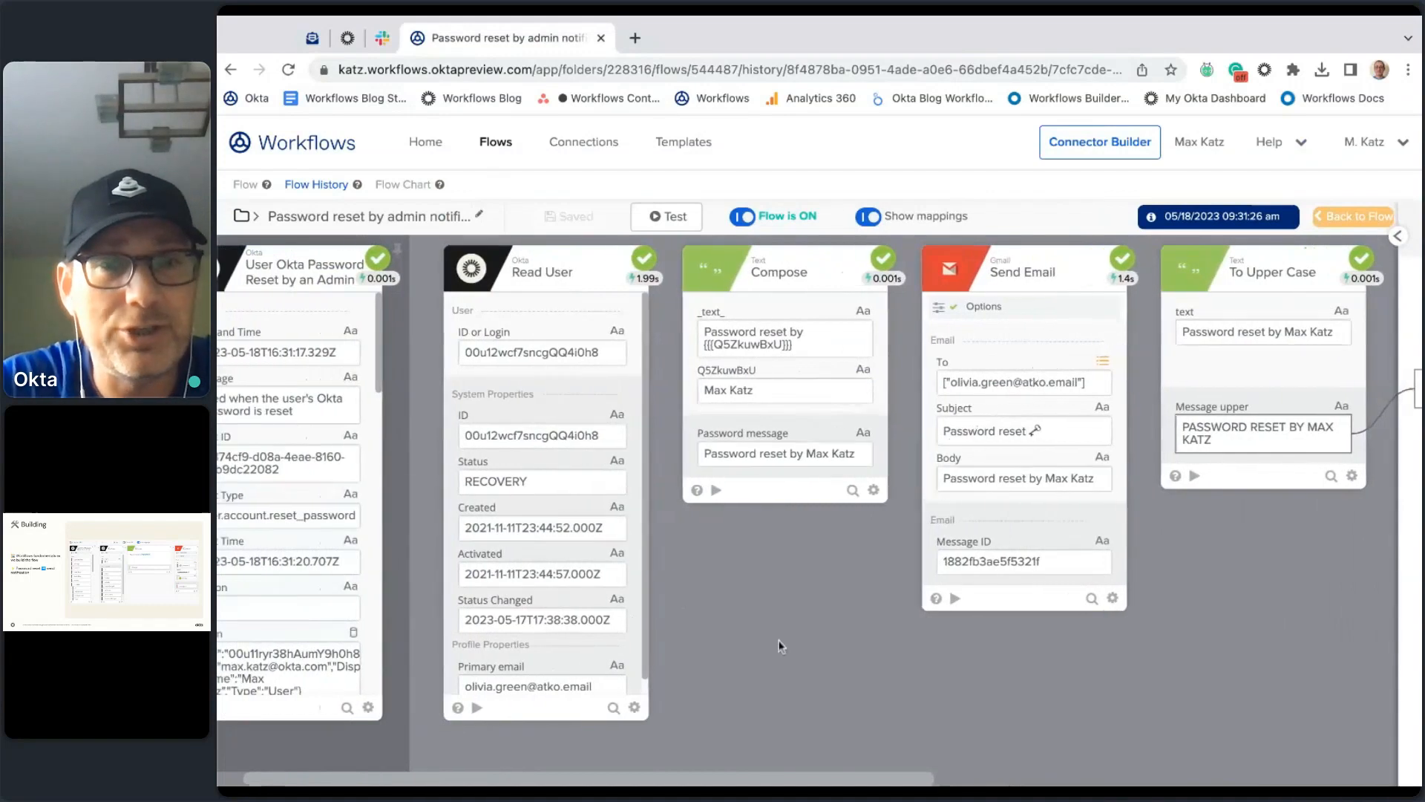
scroll(781, 648, "left", 2)
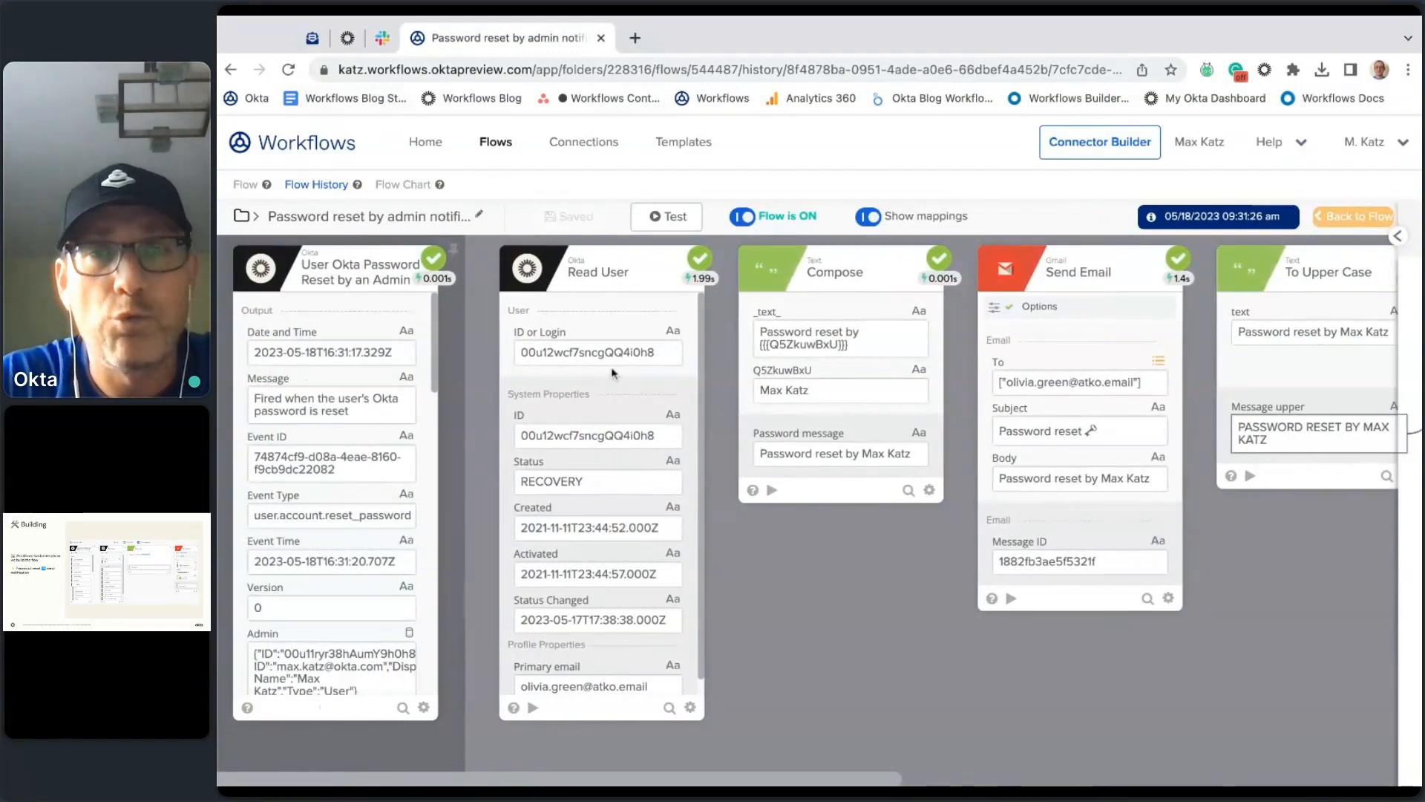
scroll(784, 660, "right", 3)
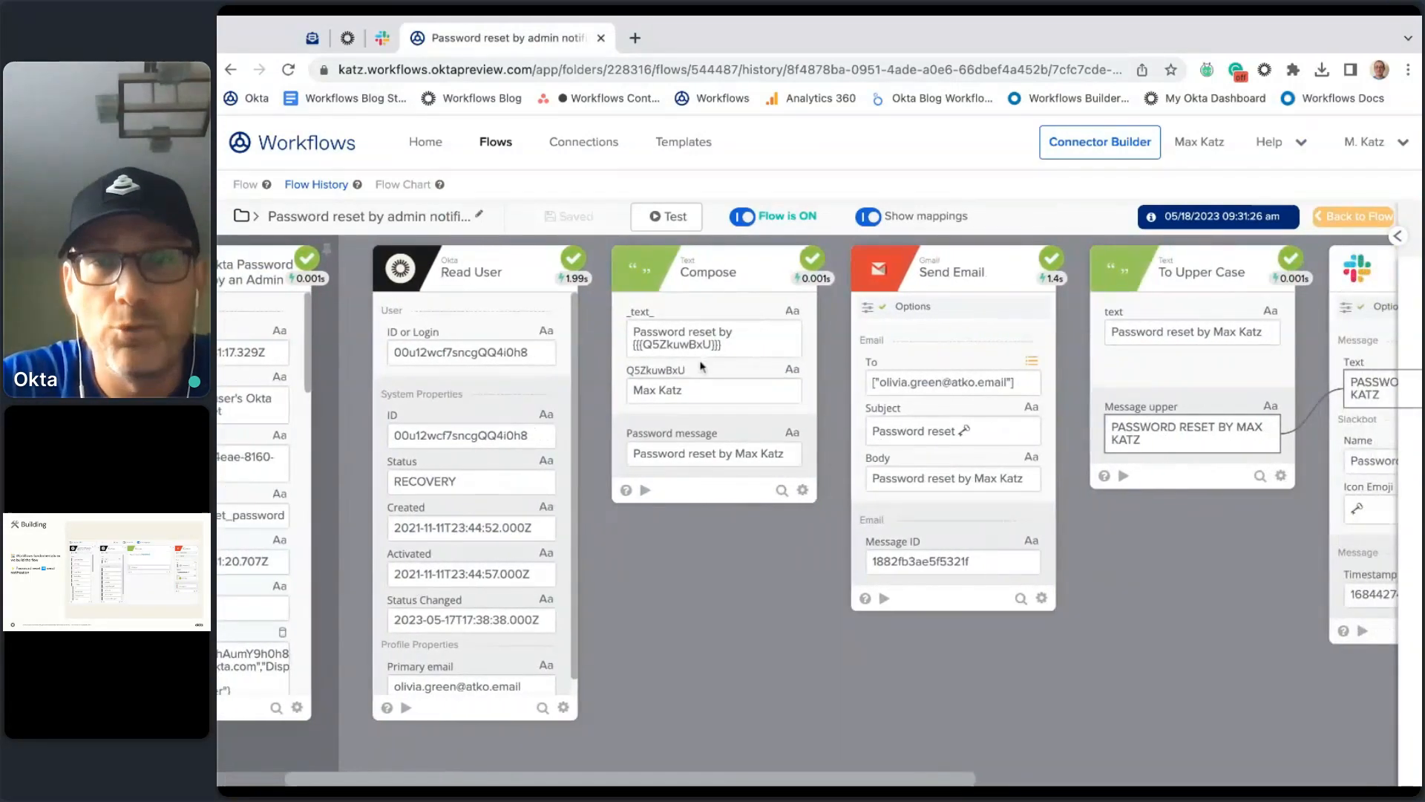
scroll(746, 684, "right", 4)
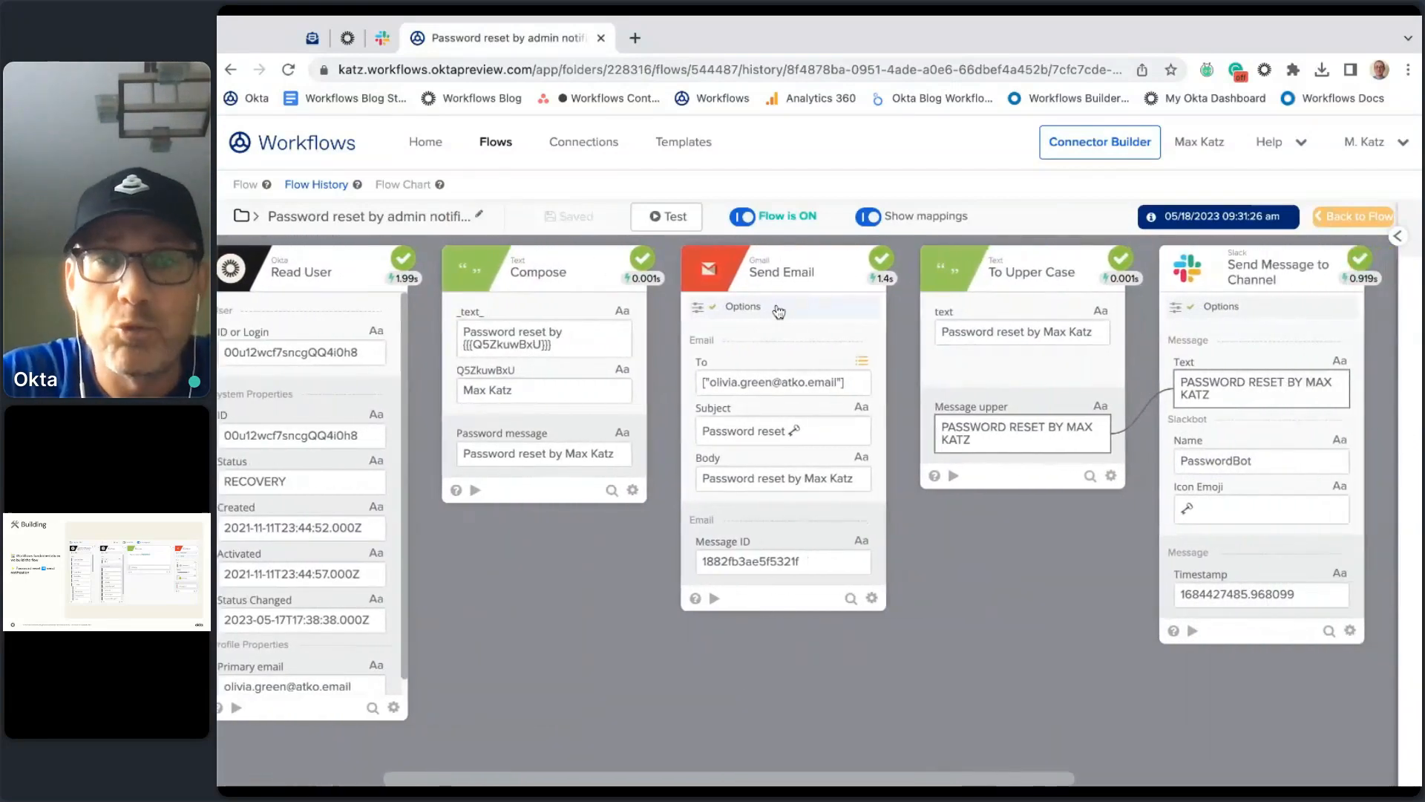
scroll(800, 689, "right", 4)
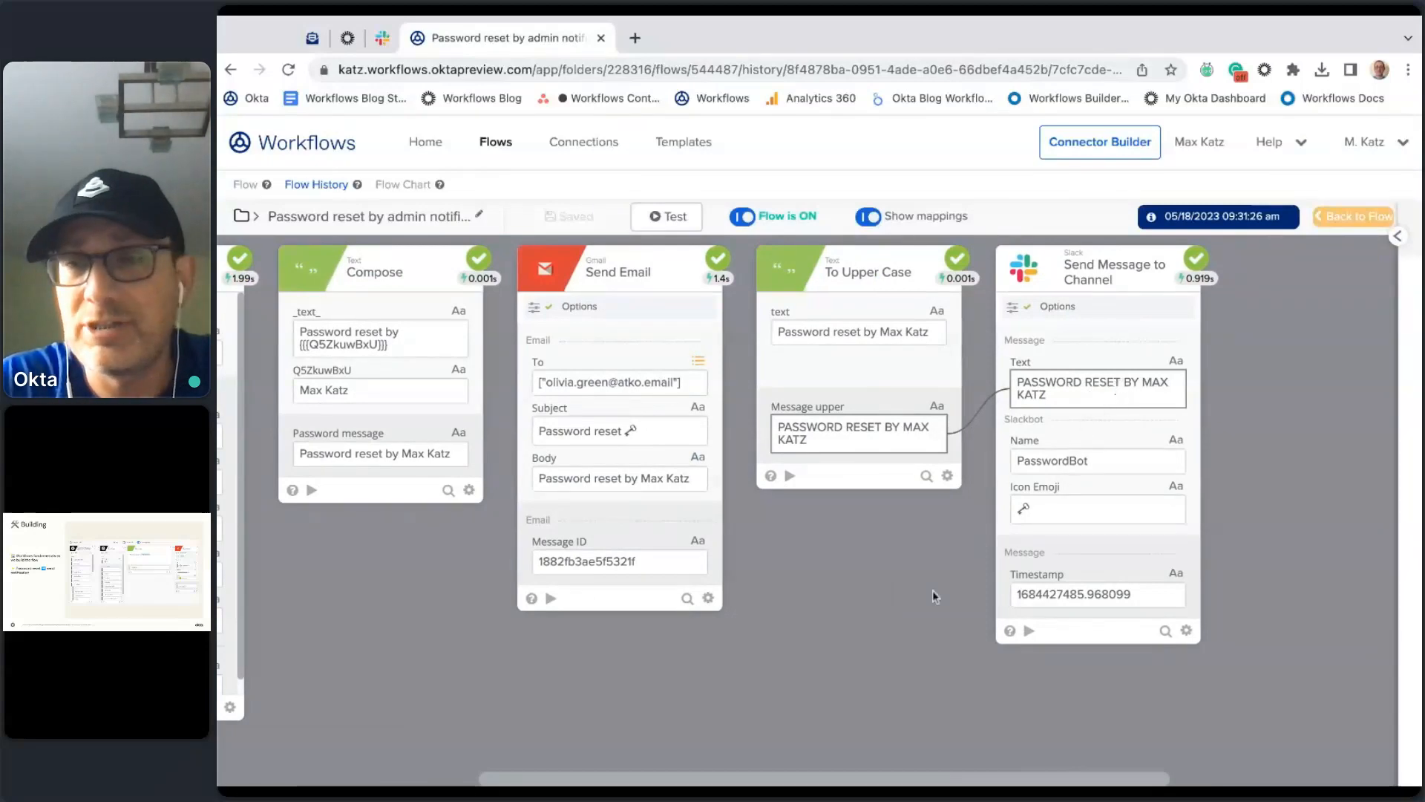
scroll(861, 665, "left", 4)
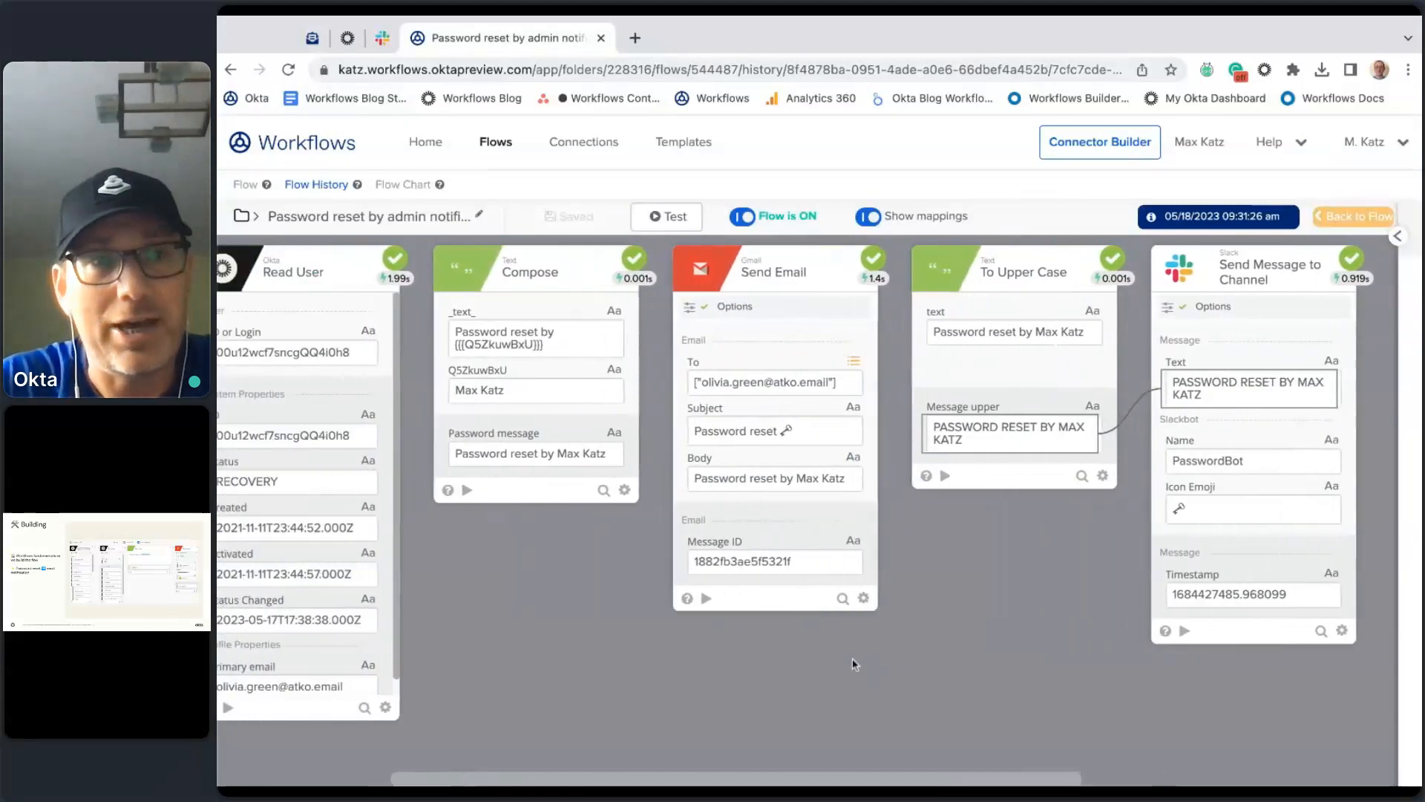
left_click(241, 189)
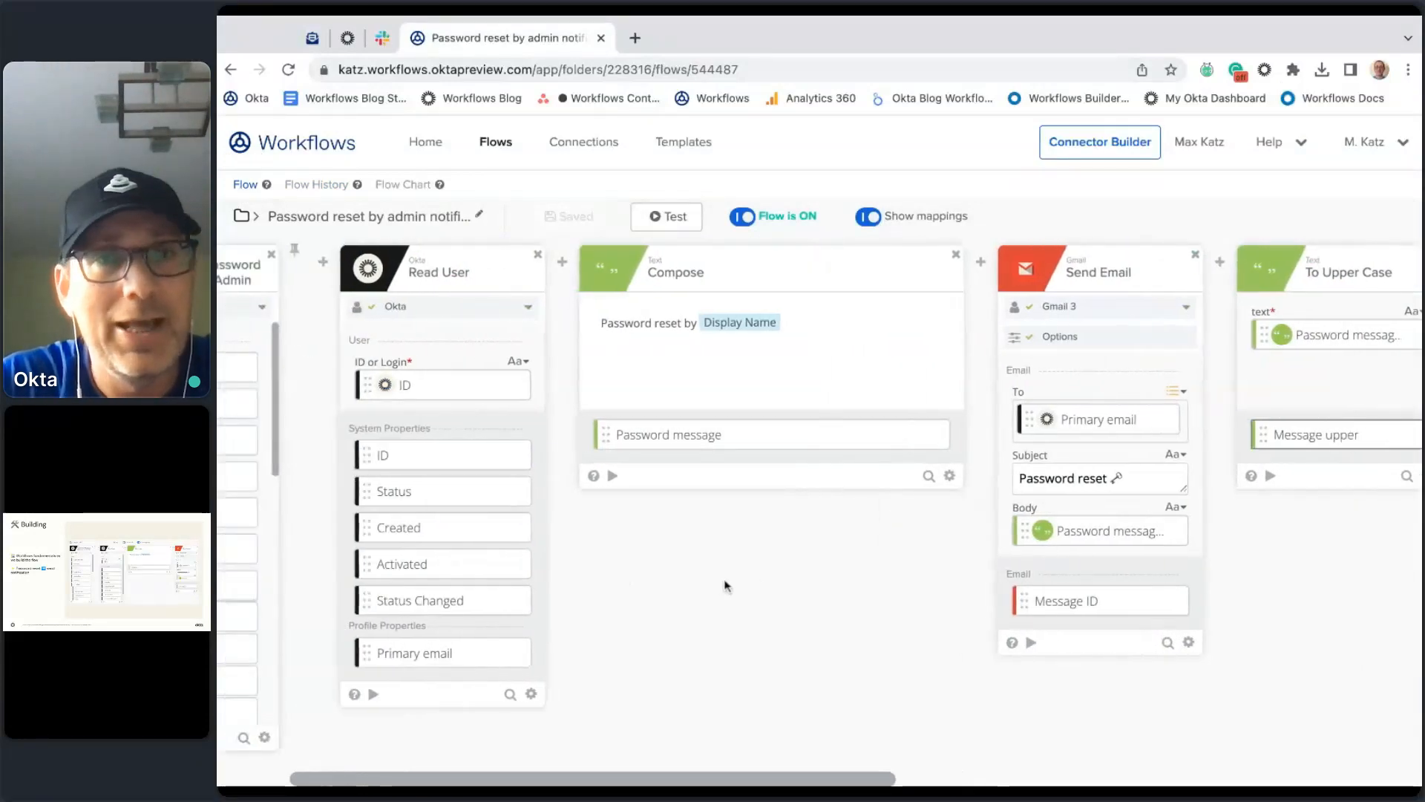
scroll(871, 631, "left", 3)
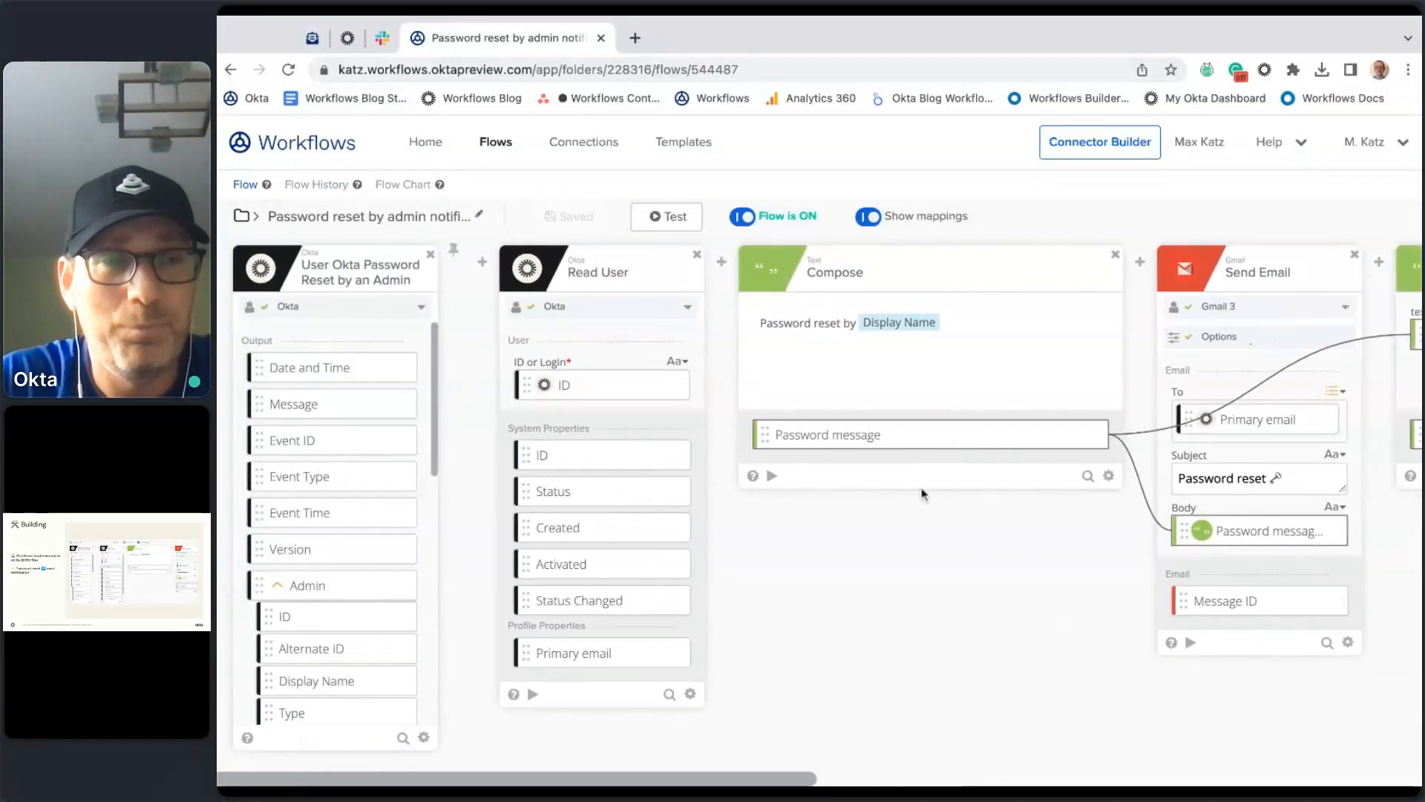
mouse_move(710, 278)
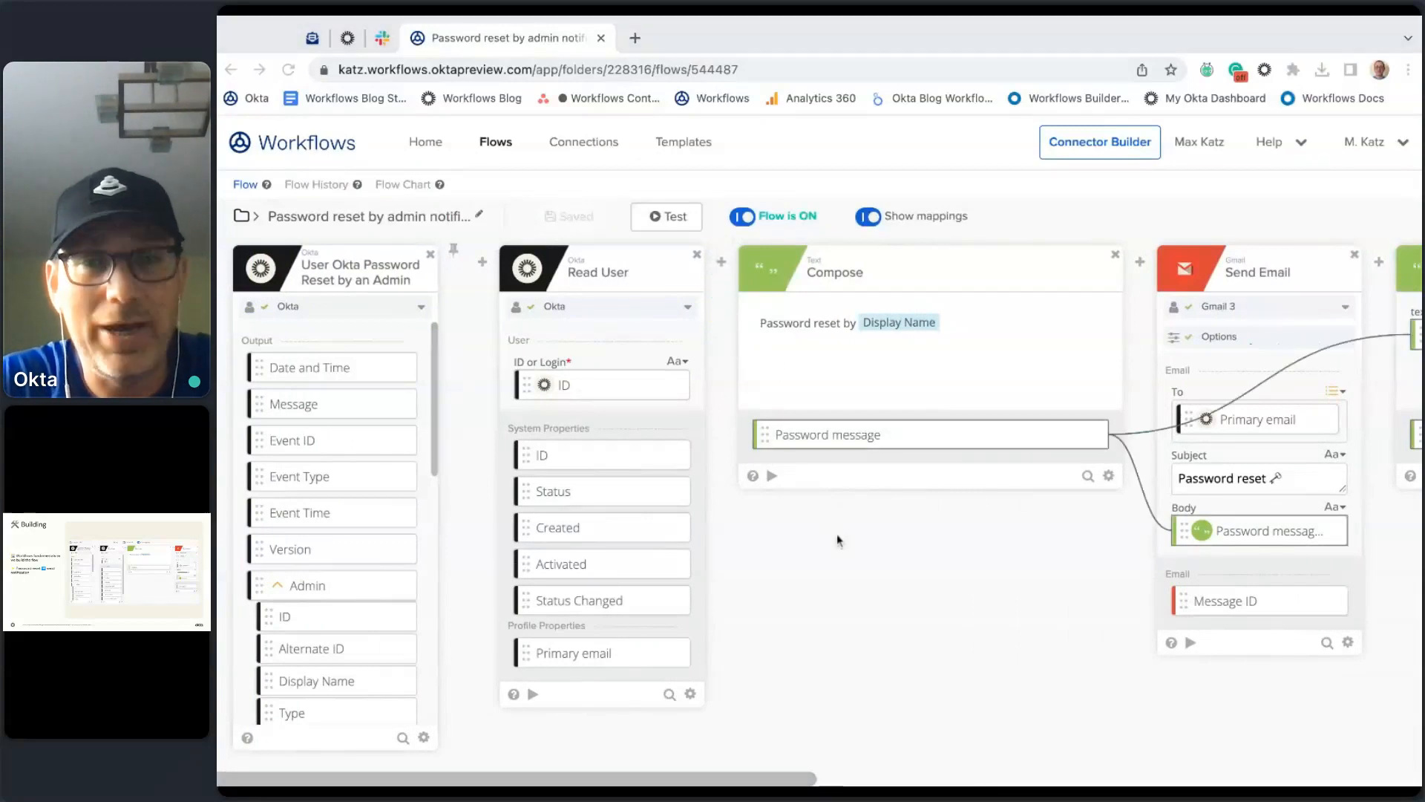